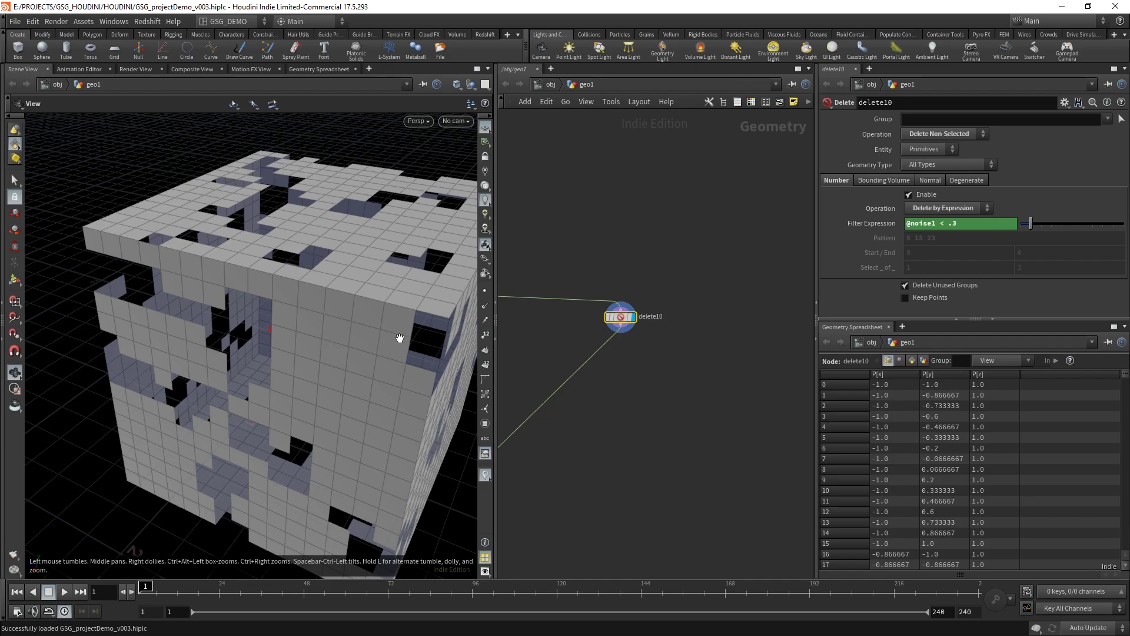
Add a Delete node below delete10, wire delete10's output into it, and make it the displayed node.
{"action": "middle_click_drag", "start_coordinate": [623, 425], "coordinate": [807, 372]}
{"action": "scroll", "coordinate": [648, 330], "scroll_direction": "down", "scroll_amount": 10}
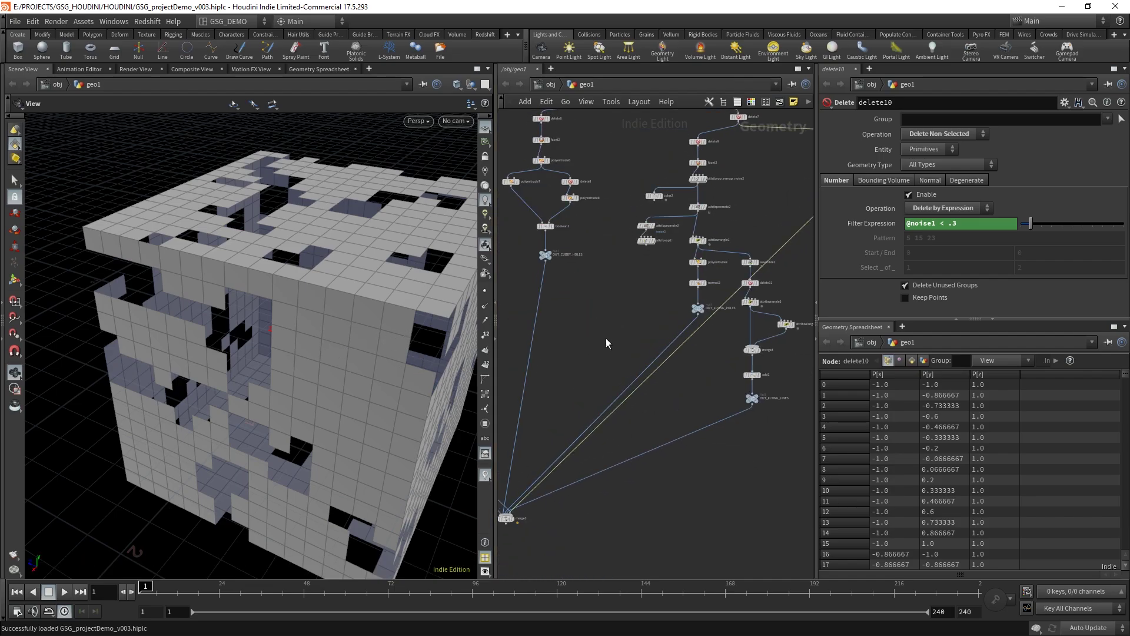
{"action": "key", "text": "f"}
{"action": "middle_click_drag", "start_coordinate": [626, 423], "coordinate": [629, 470]}
{"action": "right_click_drag", "start_coordinate": [648, 462], "coordinate": [660, 436]}
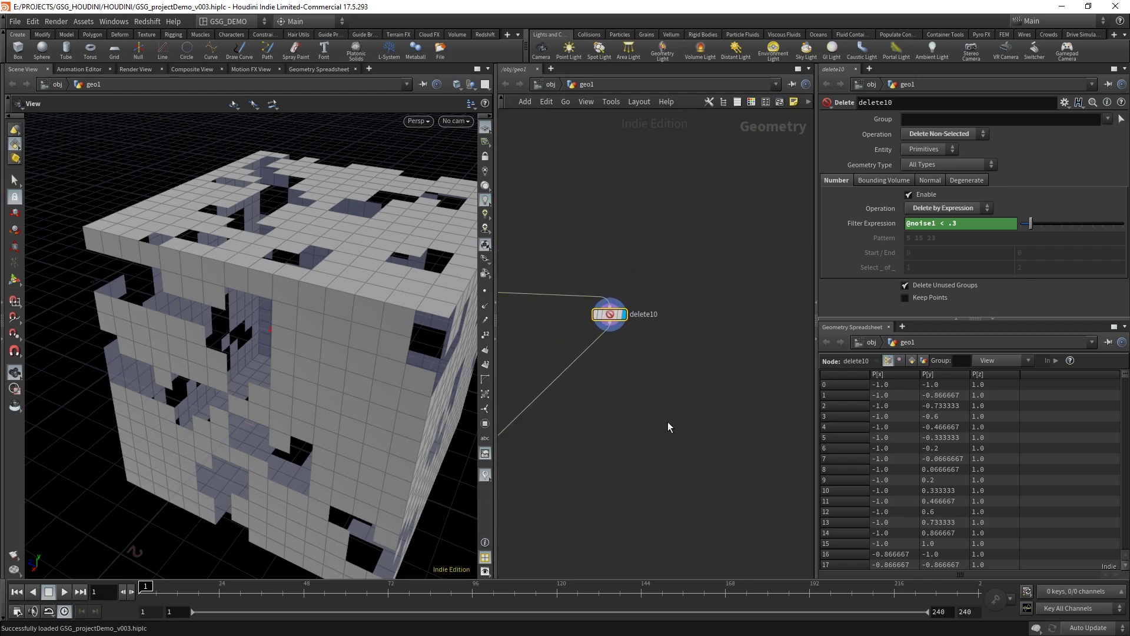
{"action": "key", "text": "Tab"}
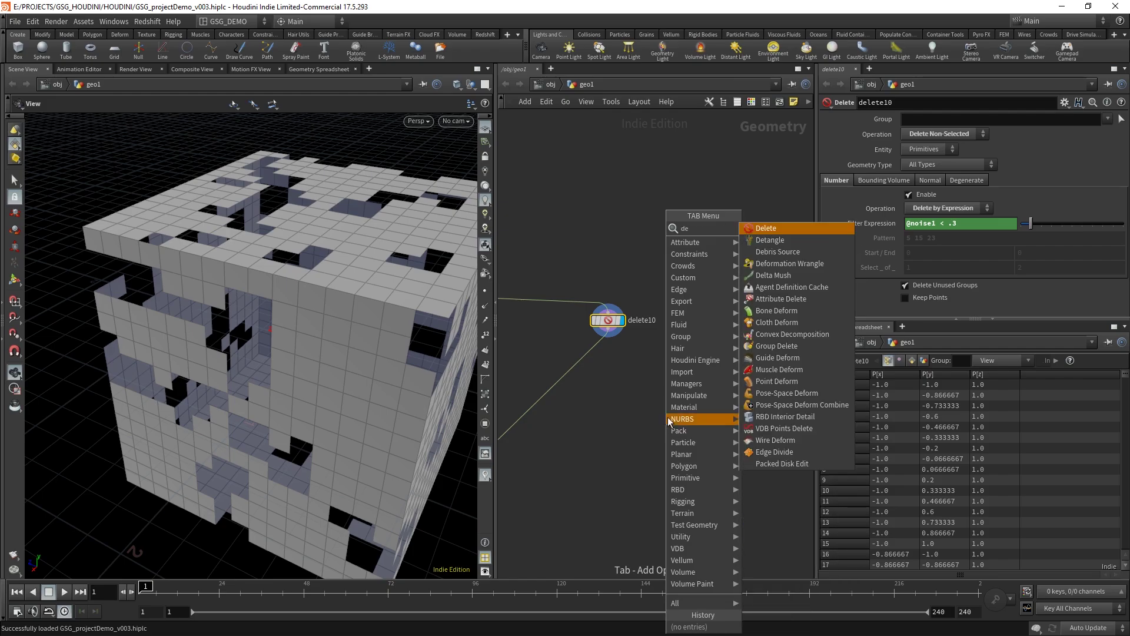
{"action": "left_click", "coordinate": [775, 242]}
{"action": "left_click", "coordinate": [636, 390]}
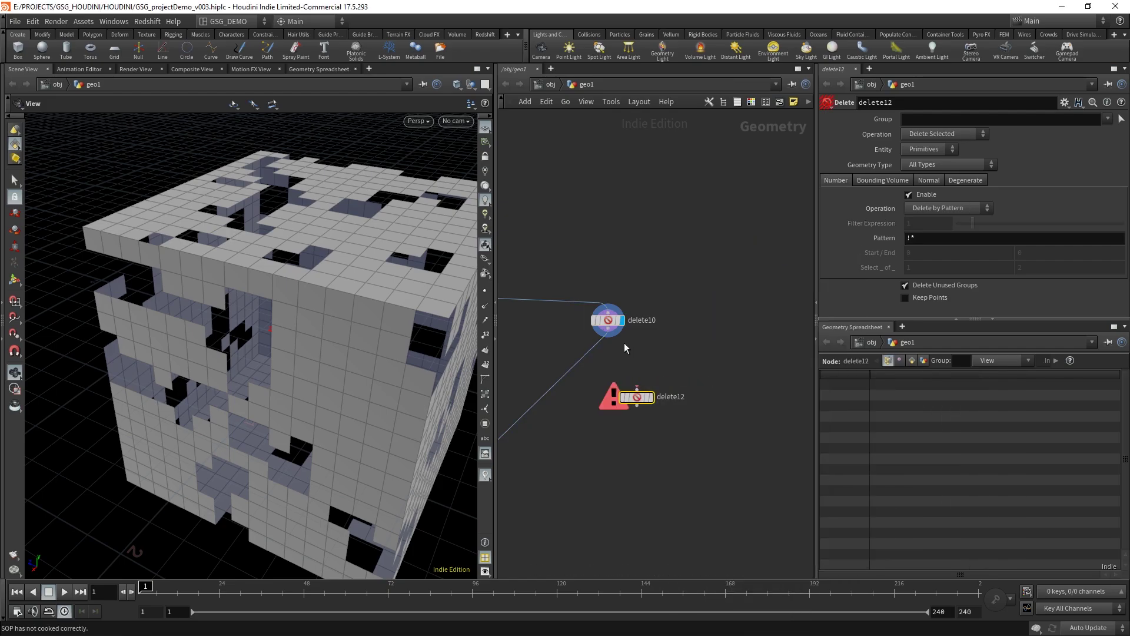
{"action": "left_click", "coordinate": [608, 334]}
{"action": "left_click", "coordinate": [637, 390]}
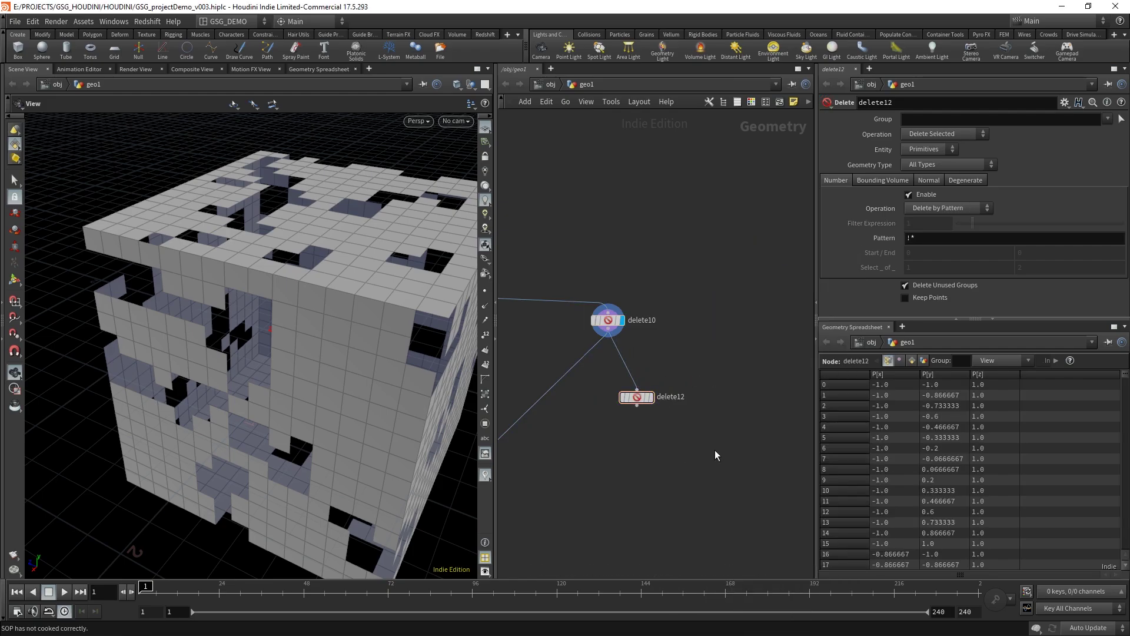
{"action": "left_click", "coordinate": [648, 399]}
{"action": "left_click_drag", "start_coordinate": [645, 406], "coordinate": [660, 397]}
{"action": "left_click", "coordinate": [610, 320]}
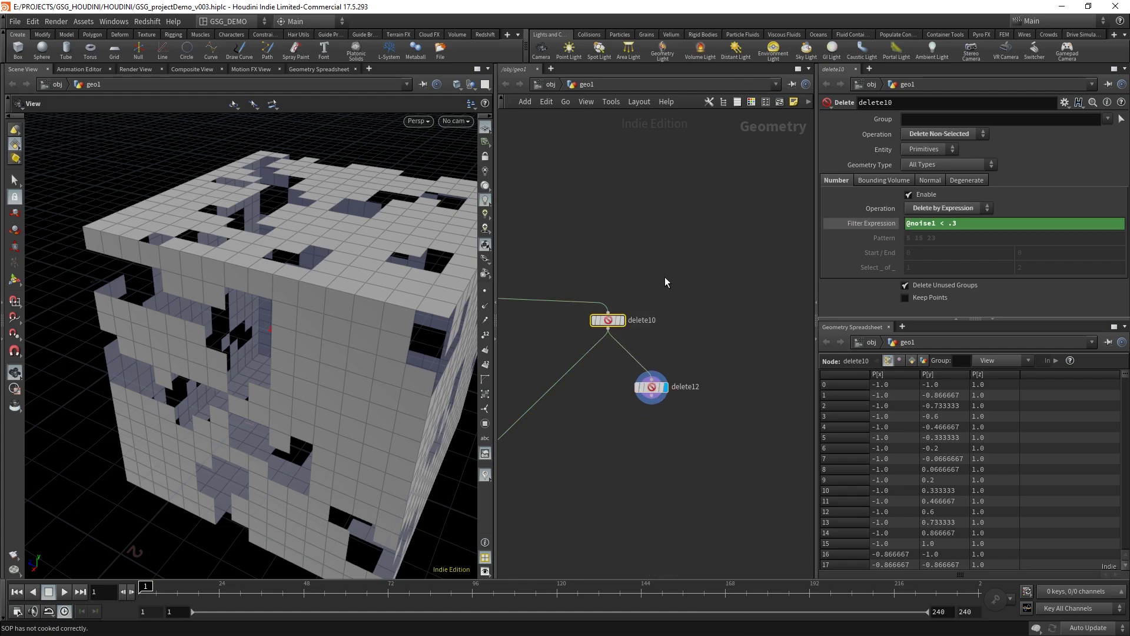
{"action": "left_click", "coordinate": [933, 223]}
{"action": "key", "text": "ctrl+c"}
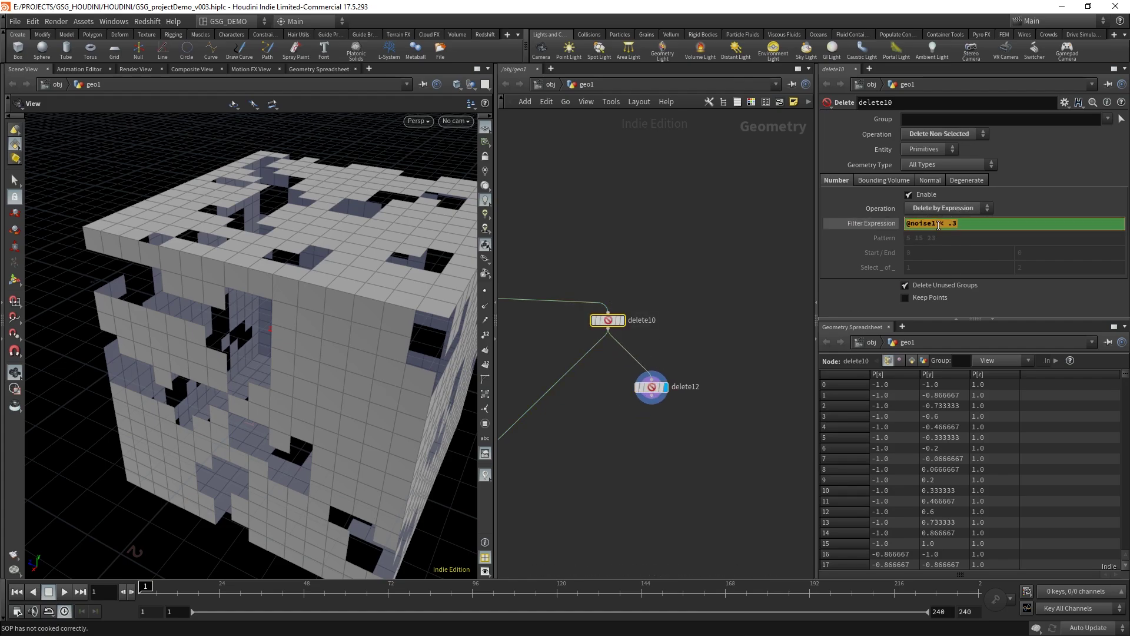
{"action": "left_click", "coordinate": [652, 386]}
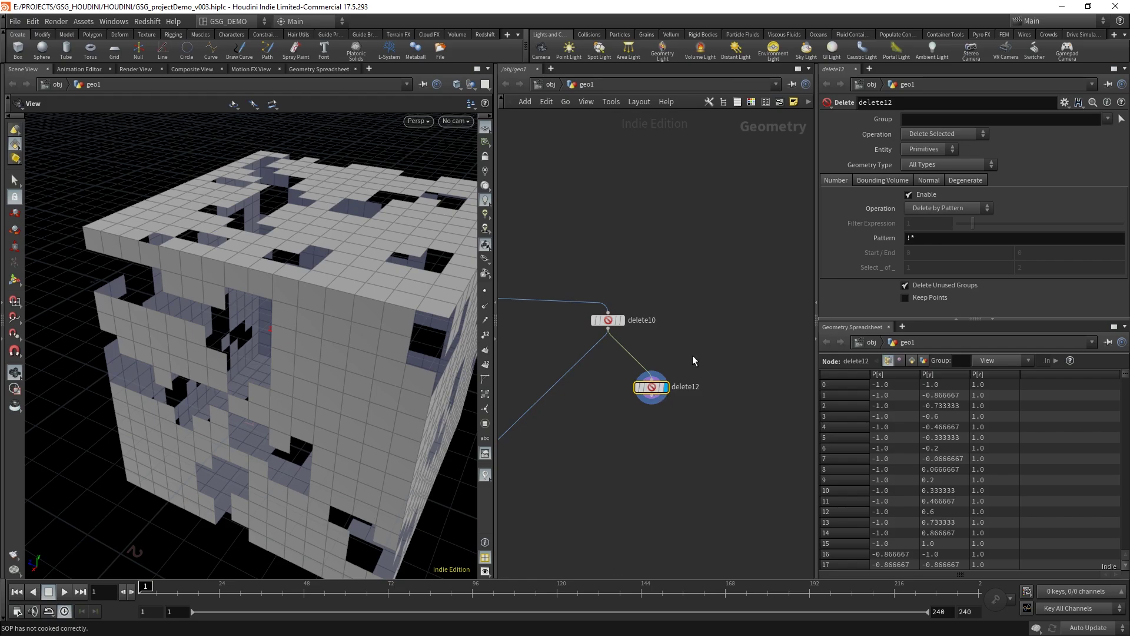
{"action": "left_click", "coordinate": [959, 208]}
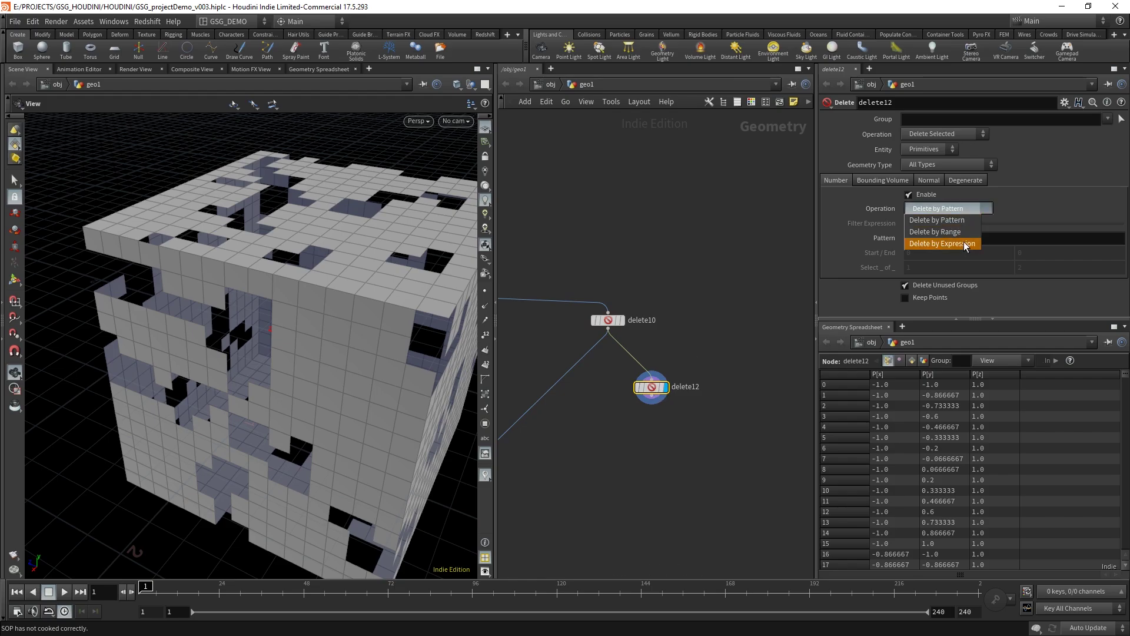
{"action": "left_click", "coordinate": [963, 245]}
{"action": "left_click", "coordinate": [910, 223]}
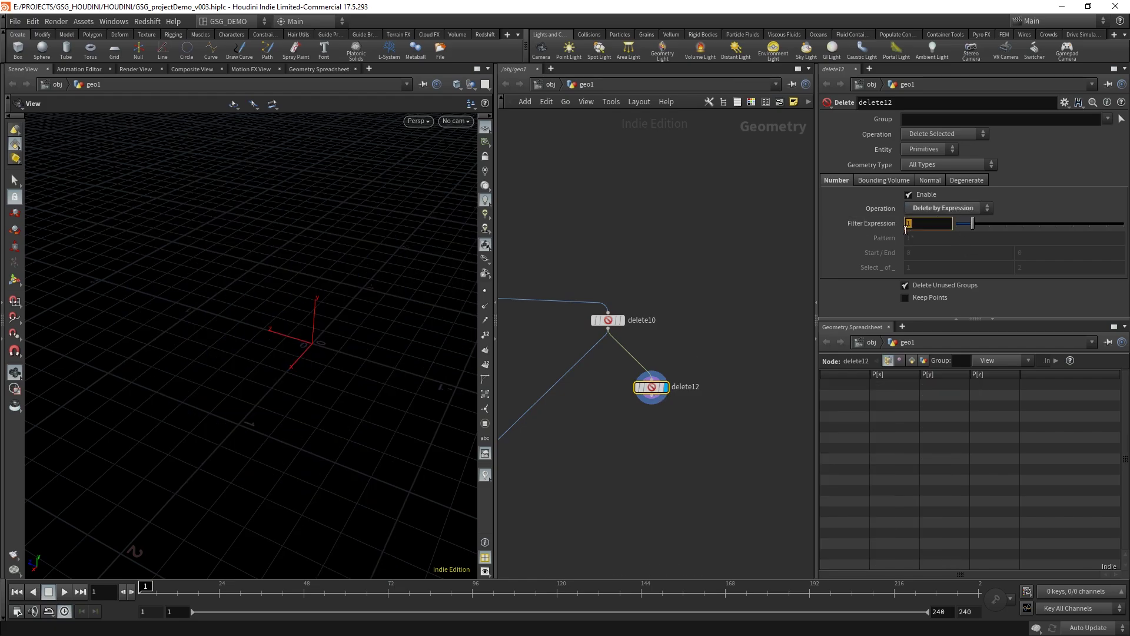
{"action": "key", "text": "ctrl+v"}
{"action": "key", "text": "Return"}
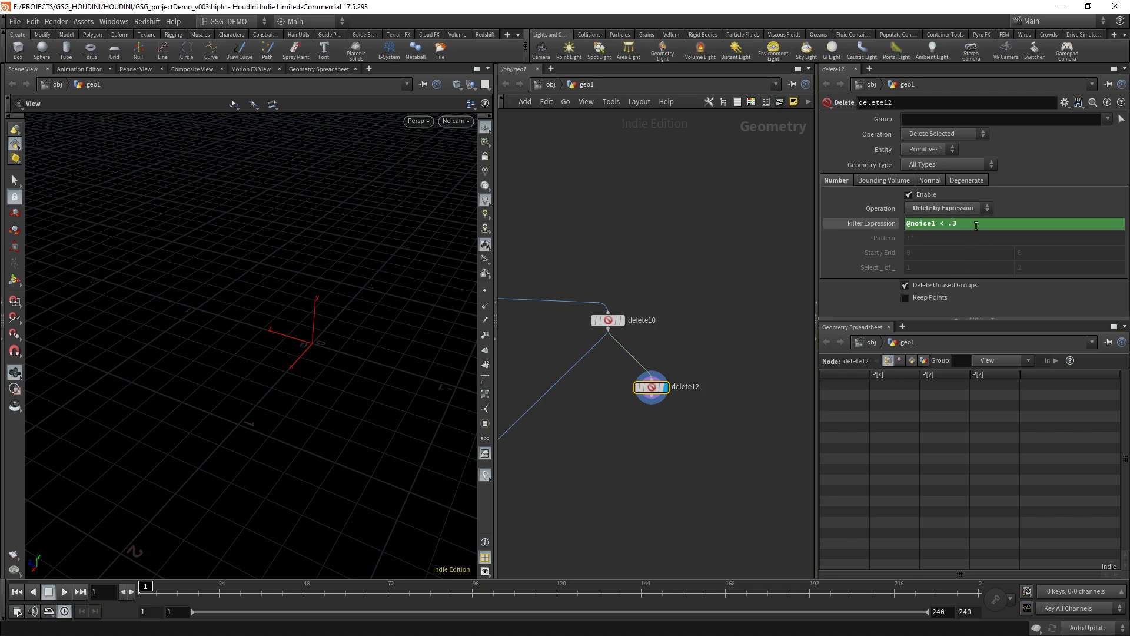
{"action": "left_click", "coordinate": [976, 225]}
{"action": "key", "text": "BackSpace"}
{"action": "type", "text": "15"}
{"action": "key", "text": "Return"}
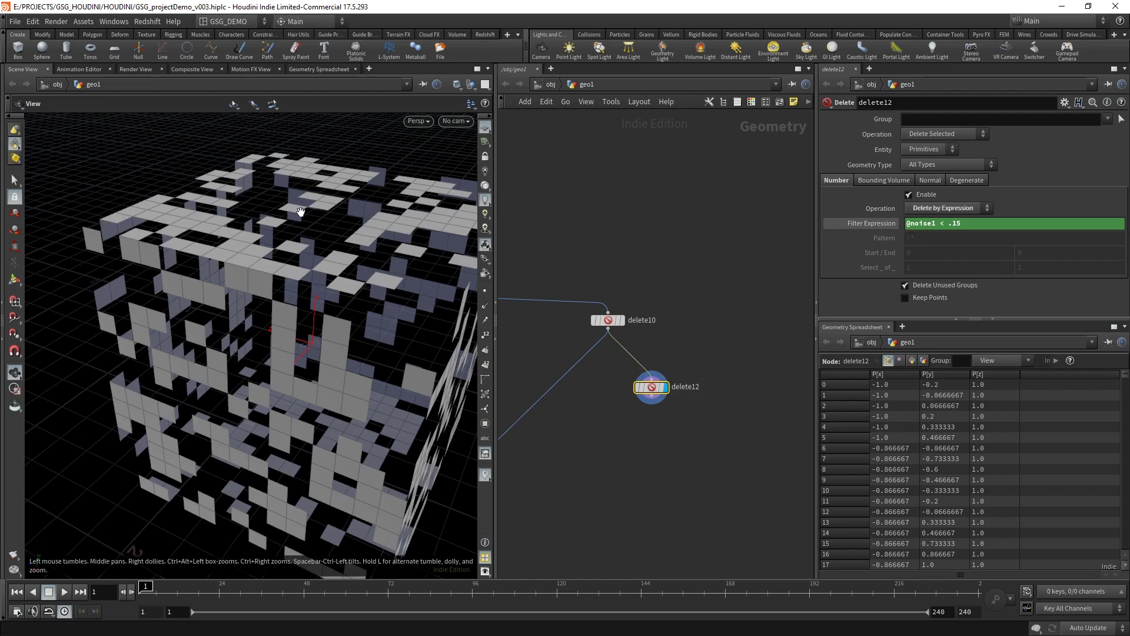
Examine the remaining cube faces from the front, above and the corners to judge how they are scattered.
{"action": "scroll", "coordinate": [244, 367], "scroll_direction": "up", "scroll_amount": 3}
{"action": "left_click_drag", "start_coordinate": [330, 332], "coordinate": [286, 304]}
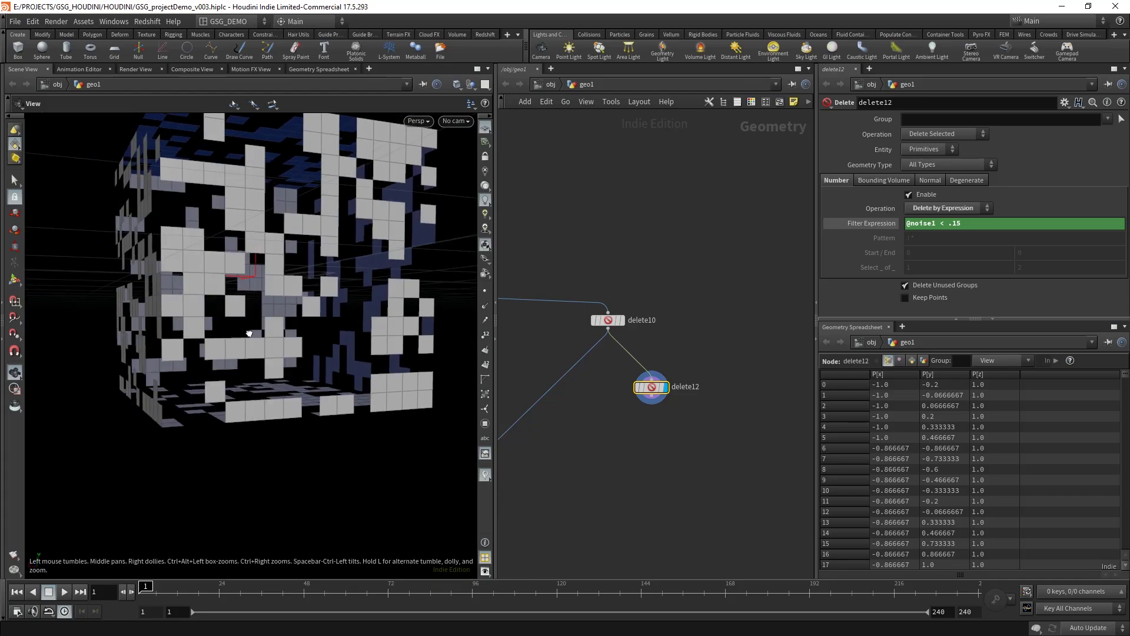
{"action": "middle_click_drag", "start_coordinate": [286, 303], "coordinate": [314, 352]}
{"action": "scroll", "coordinate": [311, 340], "scroll_direction": "up", "scroll_amount": 5}
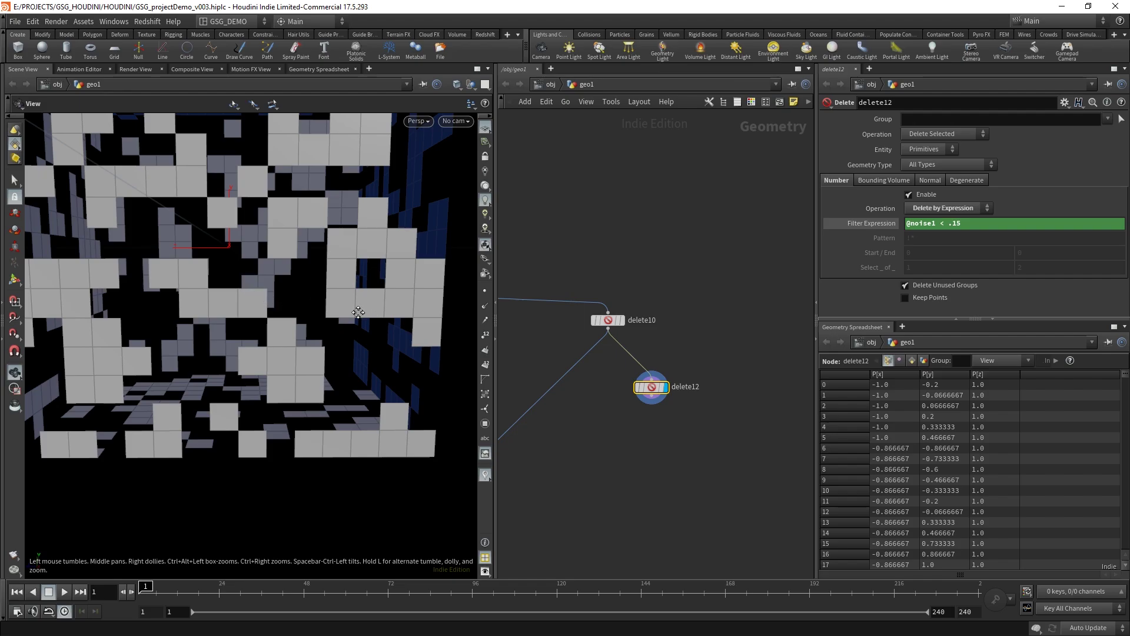
{"action": "middle_click_drag", "start_coordinate": [355, 305], "coordinate": [265, 469]}
{"action": "scroll", "coordinate": [266, 469], "scroll_direction": "down", "scroll_amount": 5}
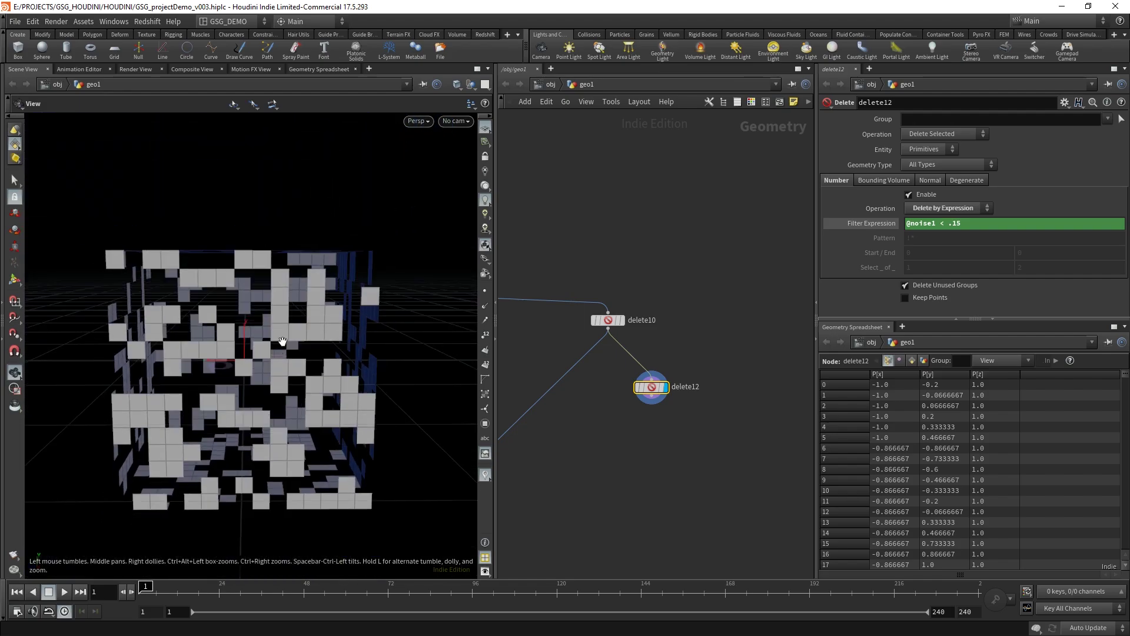
{"action": "left_click_drag", "start_coordinate": [266, 470], "coordinate": [309, 359]}
{"action": "middle_click_drag", "start_coordinate": [309, 360], "coordinate": [200, 401]}
{"action": "left_click_drag", "start_coordinate": [200, 400], "coordinate": [169, 351]}
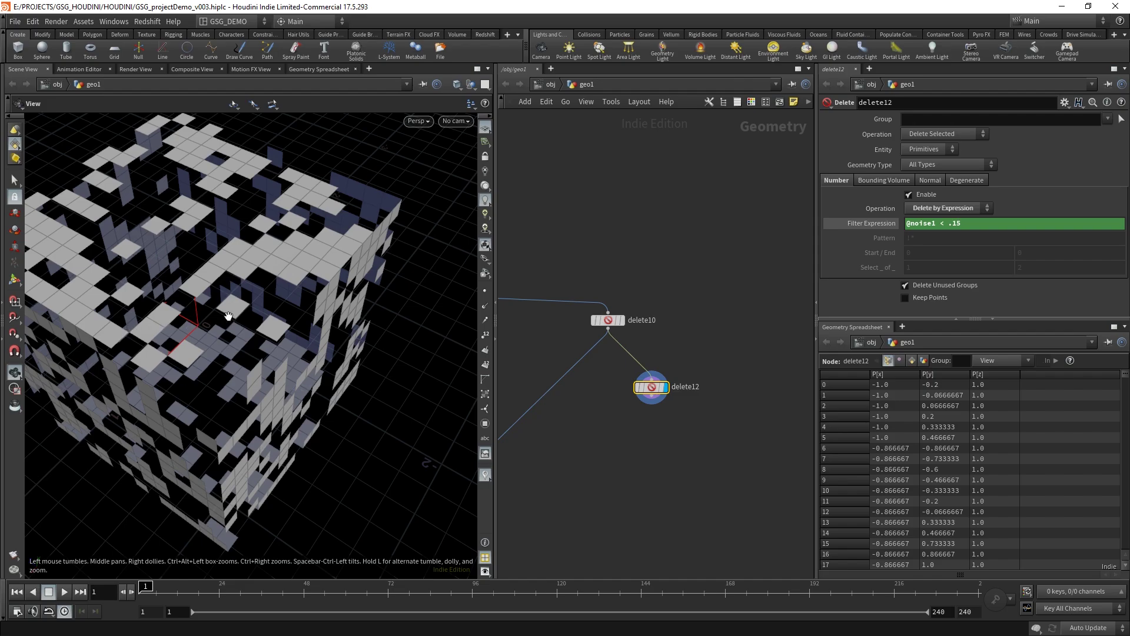
{"action": "left_click_drag", "start_coordinate": [229, 316], "coordinate": [148, 281]}
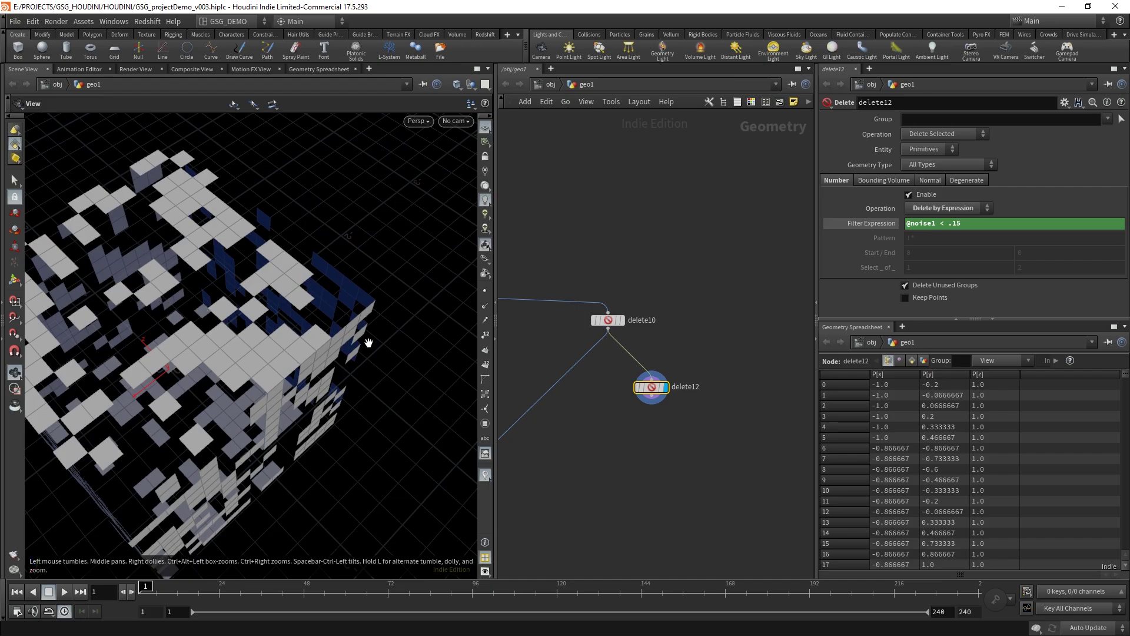
{"action": "left_click", "coordinate": [984, 224]}
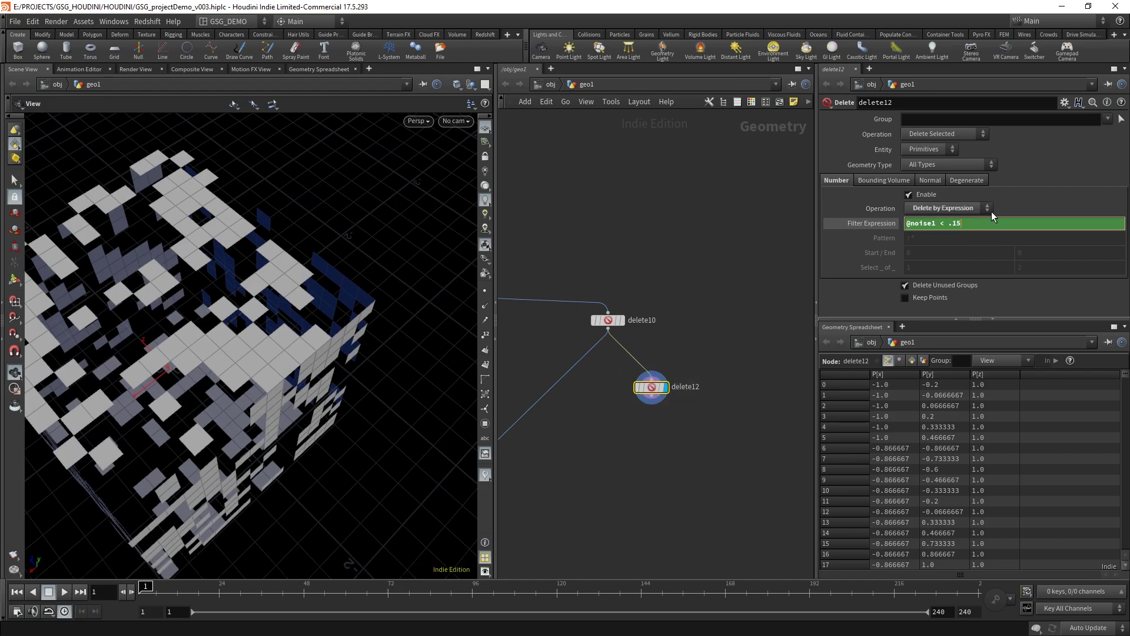
{"action": "key", "text": "Return"}
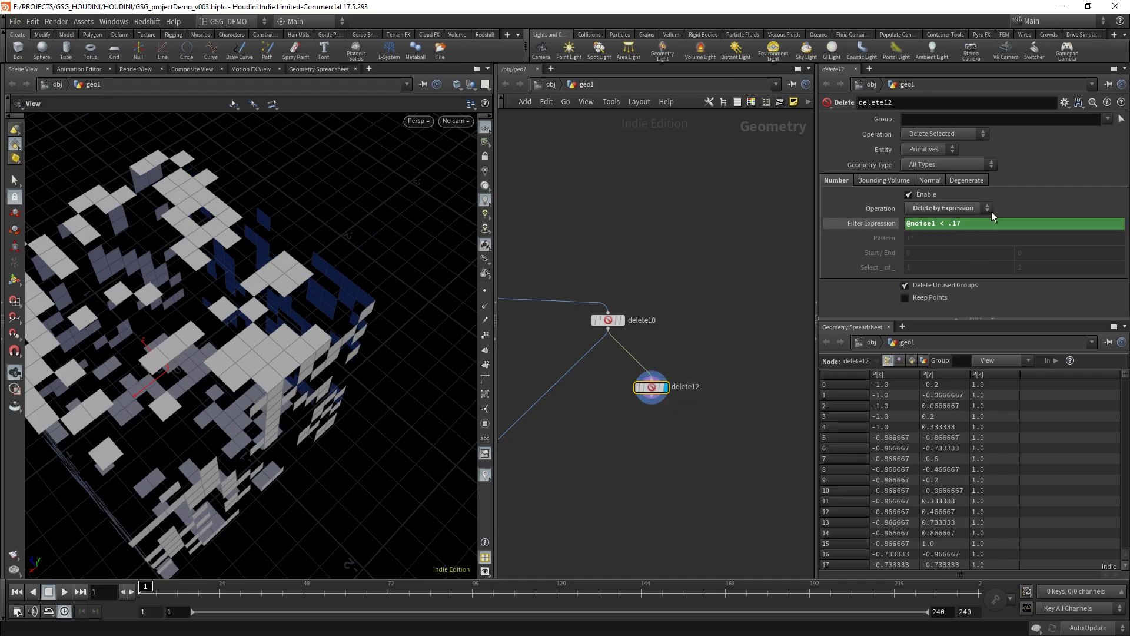
{"action": "left_click_drag", "start_coordinate": [236, 317], "coordinate": [207, 274]}
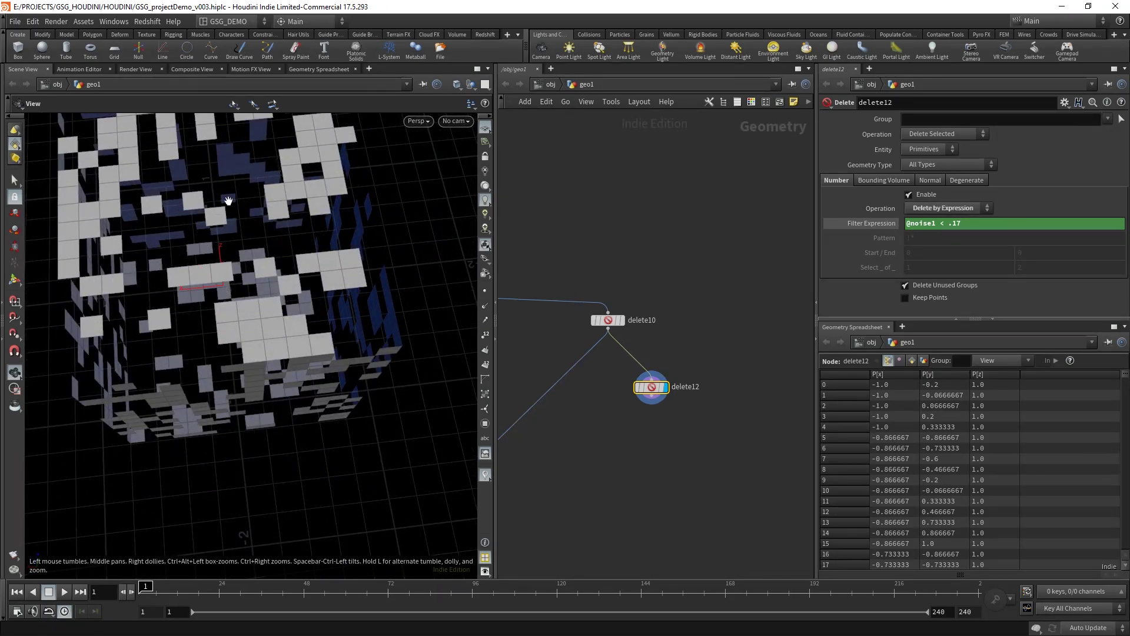
{"action": "left_click_drag", "start_coordinate": [197, 252], "coordinate": [292, 406]}
{"action": "scroll", "coordinate": [262, 289], "scroll_direction": "down", "scroll_amount": 5}
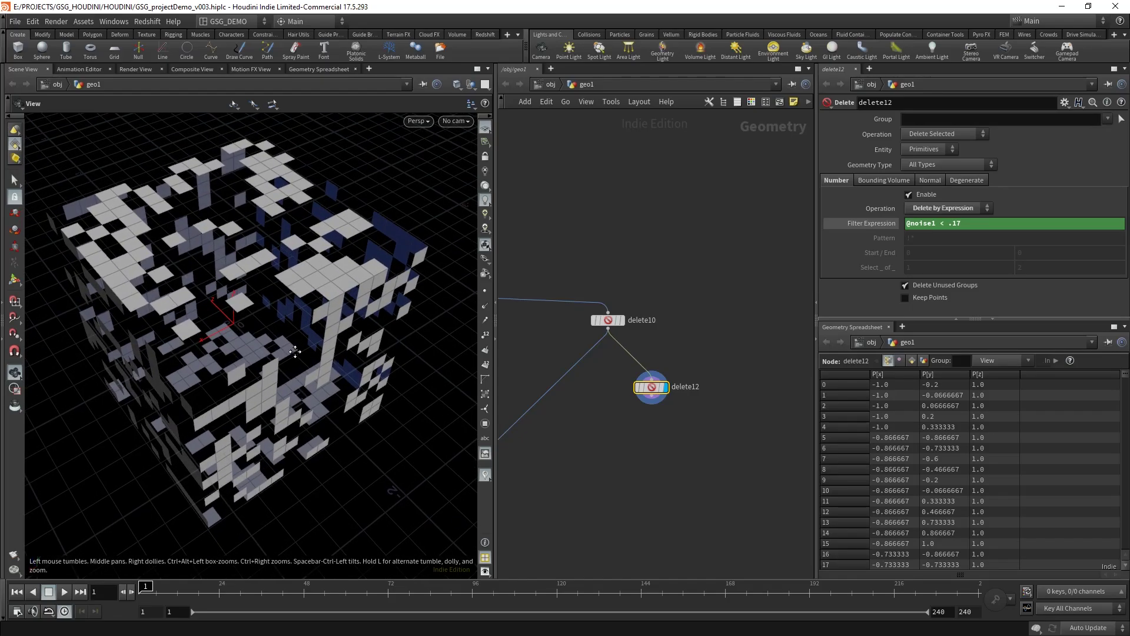
Add a Fuse node after the new Delete node, connect it to that node's output, and display it.
{"action": "left_click", "coordinate": [717, 466]}
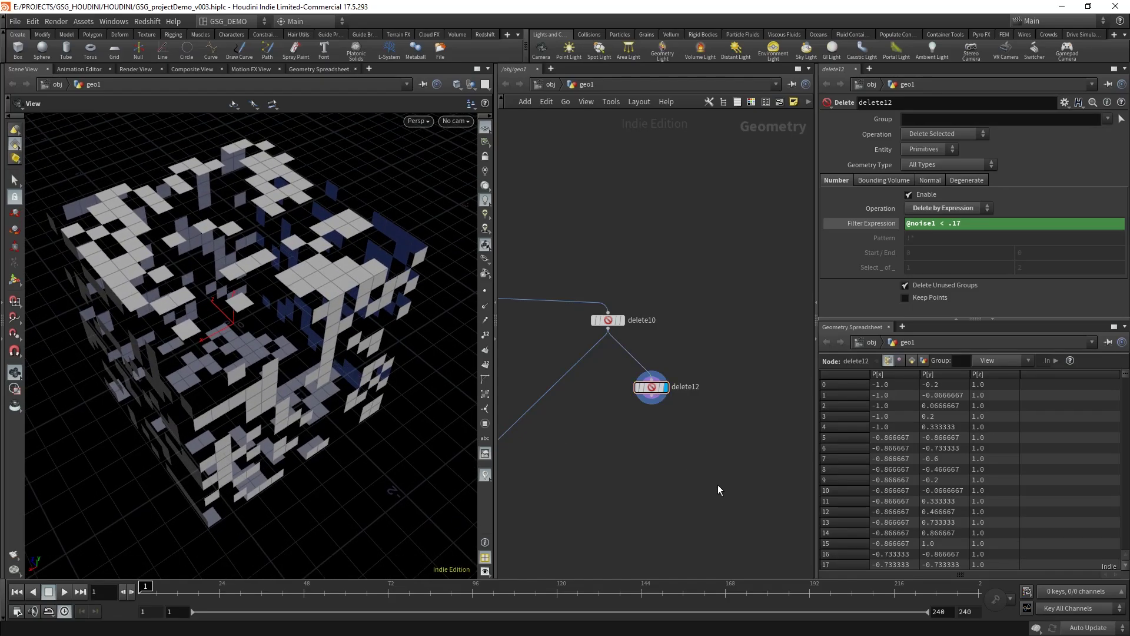
{"action": "middle_click_drag", "start_coordinate": [701, 461], "coordinate": [691, 456]}
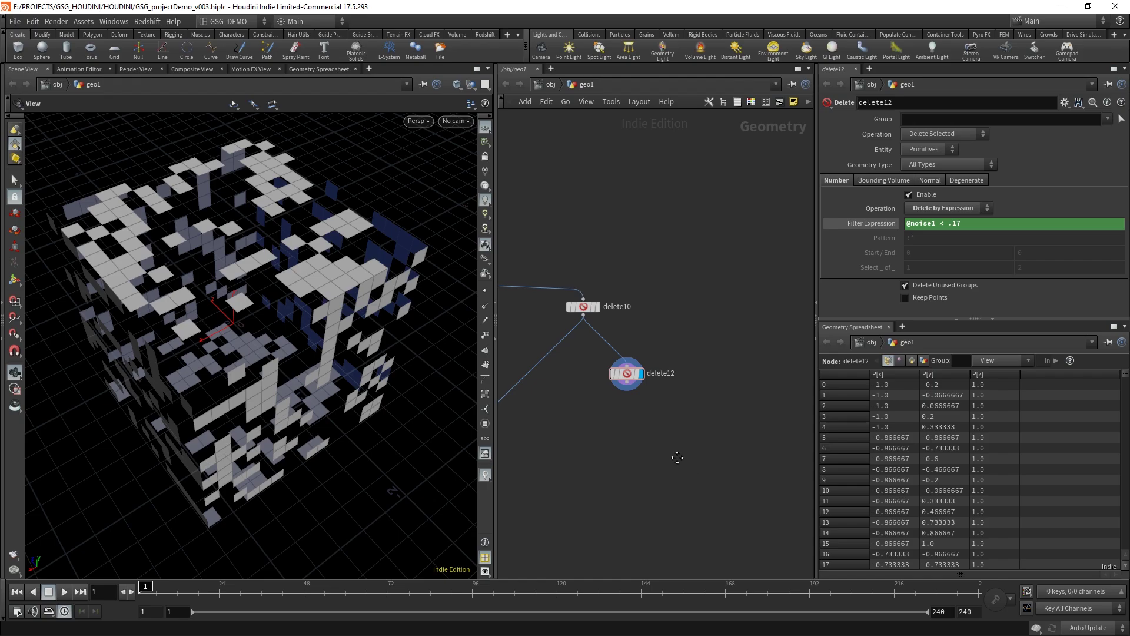
{"action": "key", "text": "Tab"}
{"action": "type", "text": "fuse"}
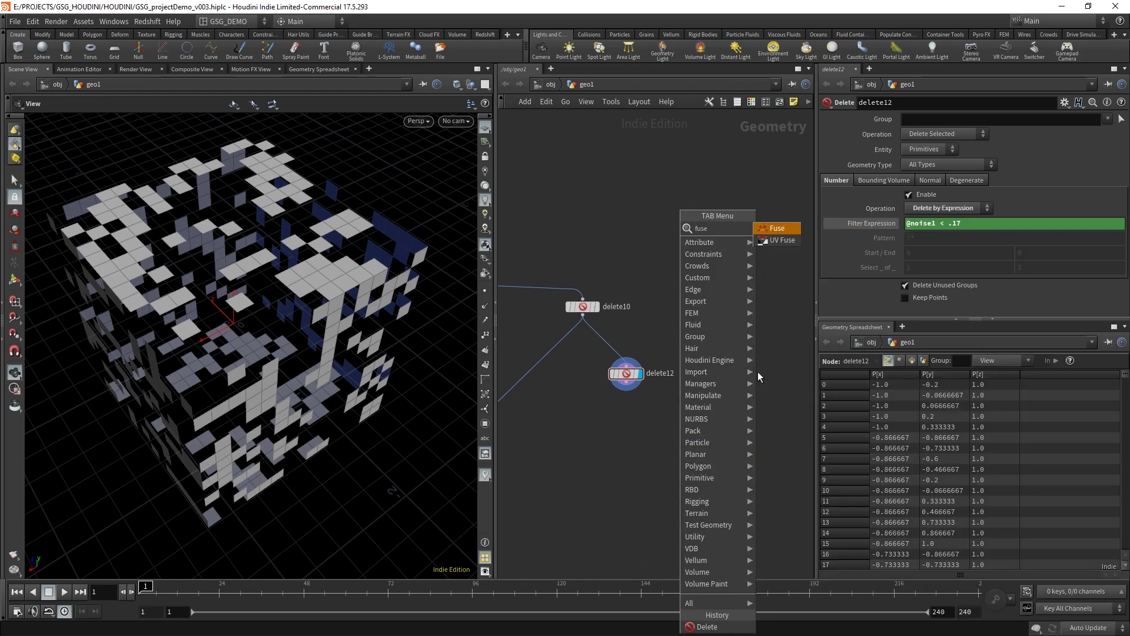
{"action": "left_click", "coordinate": [789, 230]}
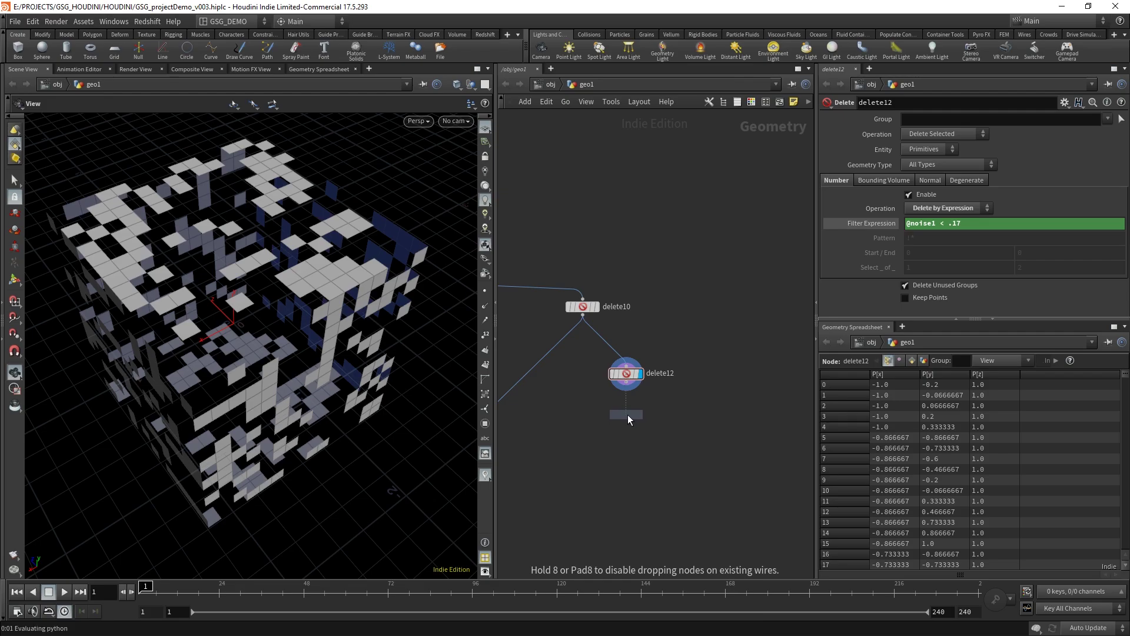
{"action": "left_click", "coordinate": [628, 415]}
{"action": "mouse_move", "coordinate": [626, 390]}
{"action": "left_mouse_down"}
{"action": "mouse_move", "coordinate": [615, 405]}
{"action": "mouse_move", "coordinate": [626, 406]}
{"action": "left_mouse_up"}
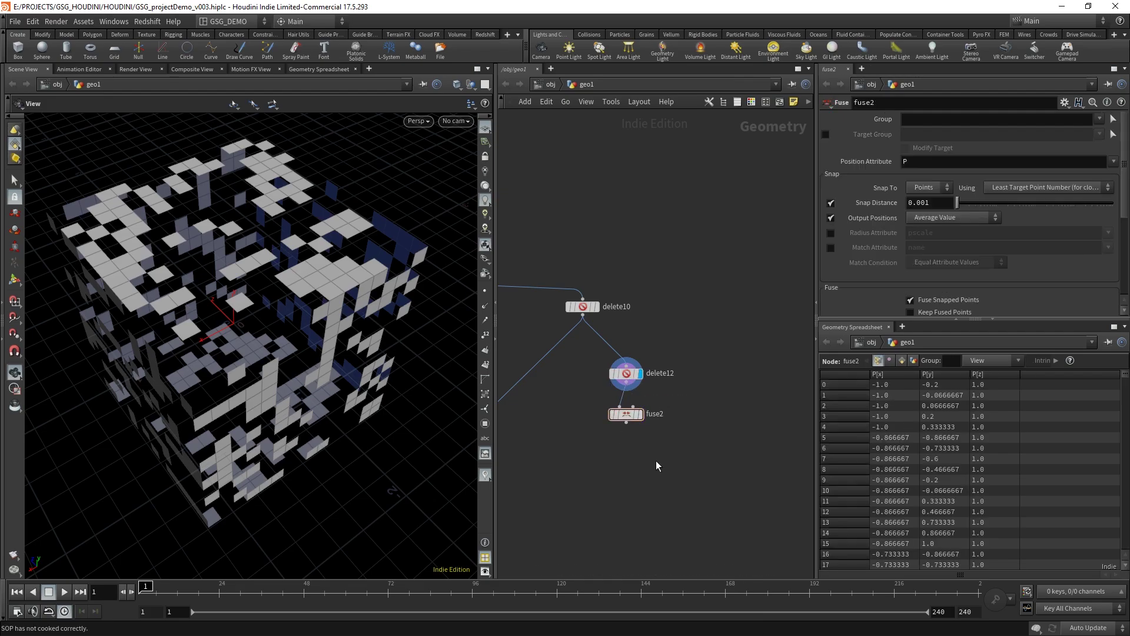
{"action": "left_click", "coordinate": [639, 414]}
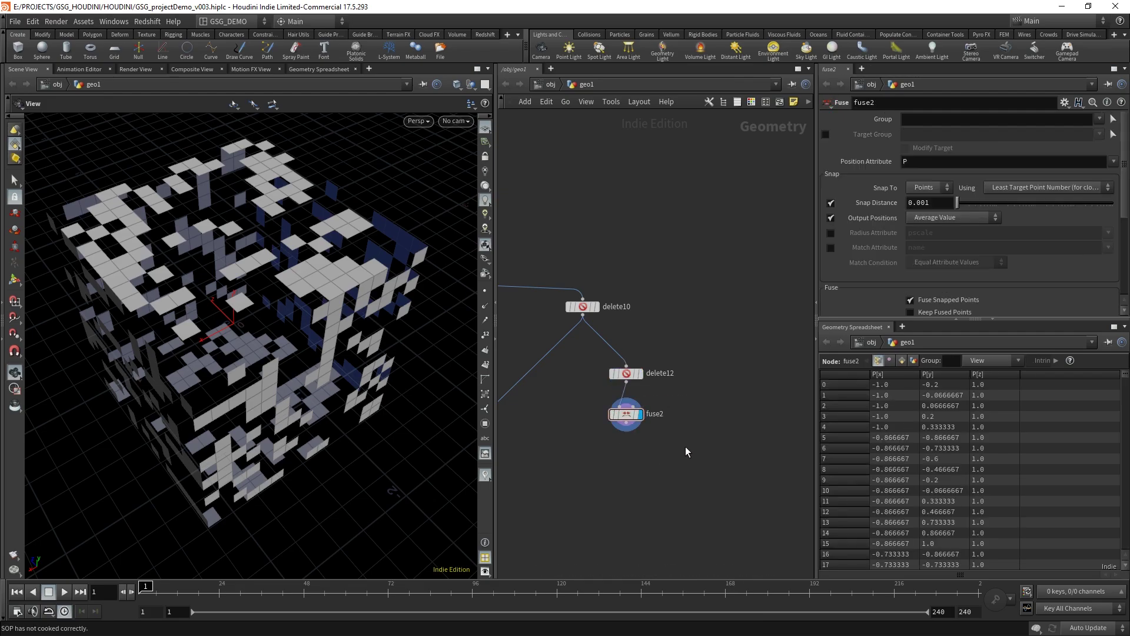
{"action": "left_click", "coordinate": [635, 414]}
Add an Assemble node connected below the Fuse node and make it the displayed node.
{"action": "middle_click_drag", "start_coordinate": [672, 478], "coordinate": [674, 450]}
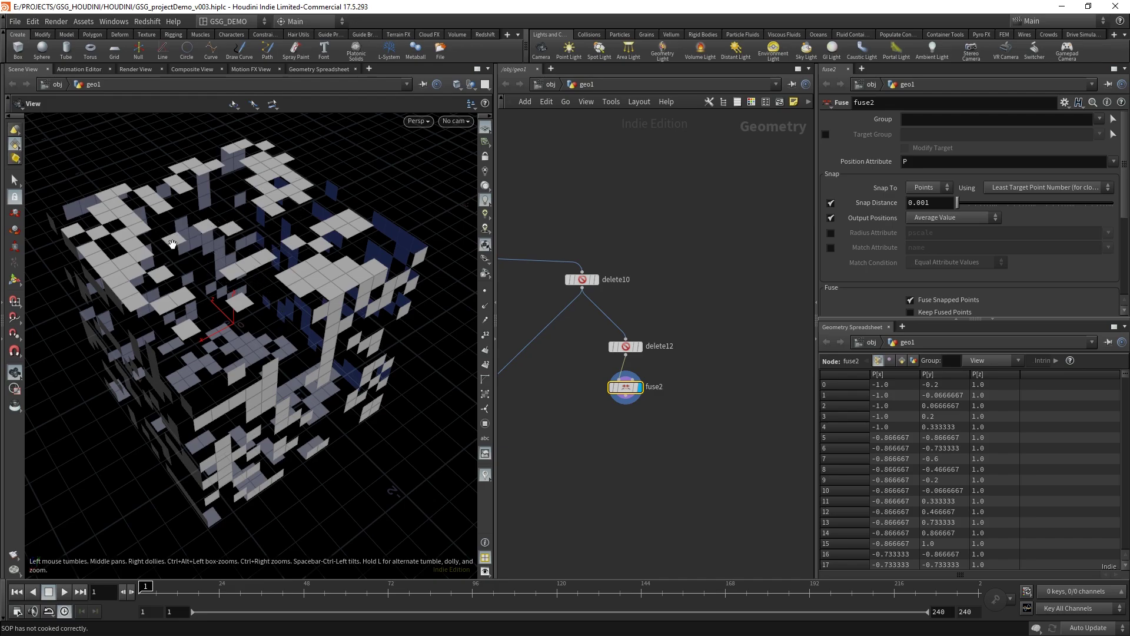
{"action": "left_click_drag", "start_coordinate": [289, 367], "coordinate": [291, 328]}
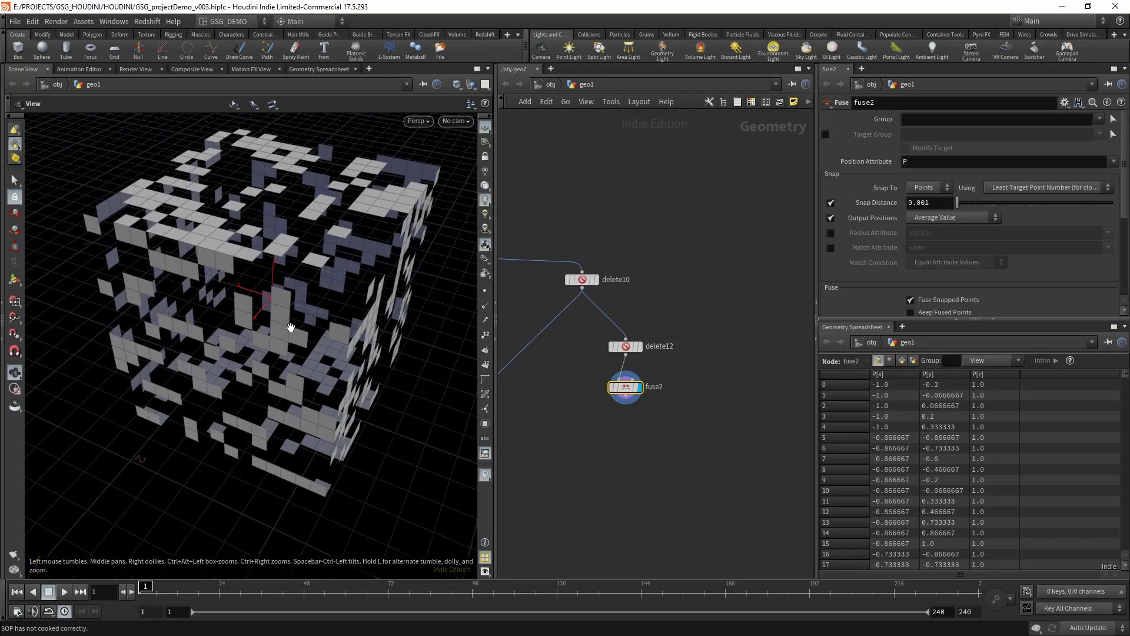
{"action": "middle_click_drag", "start_coordinate": [677, 454], "coordinate": [635, 446]}
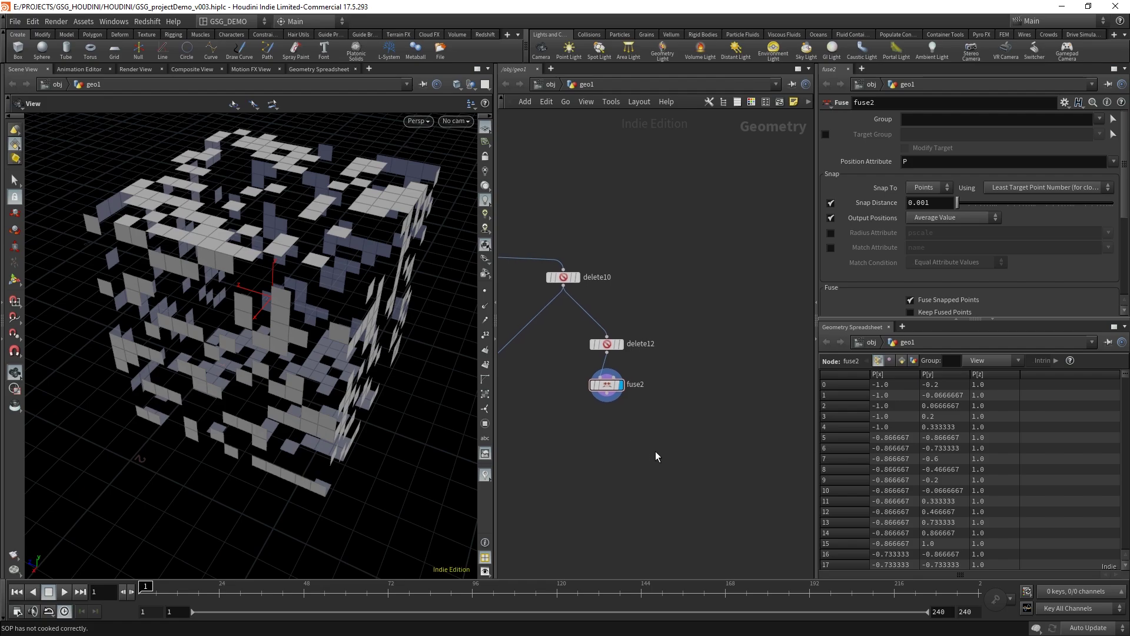
{"action": "key", "text": "Tab"}
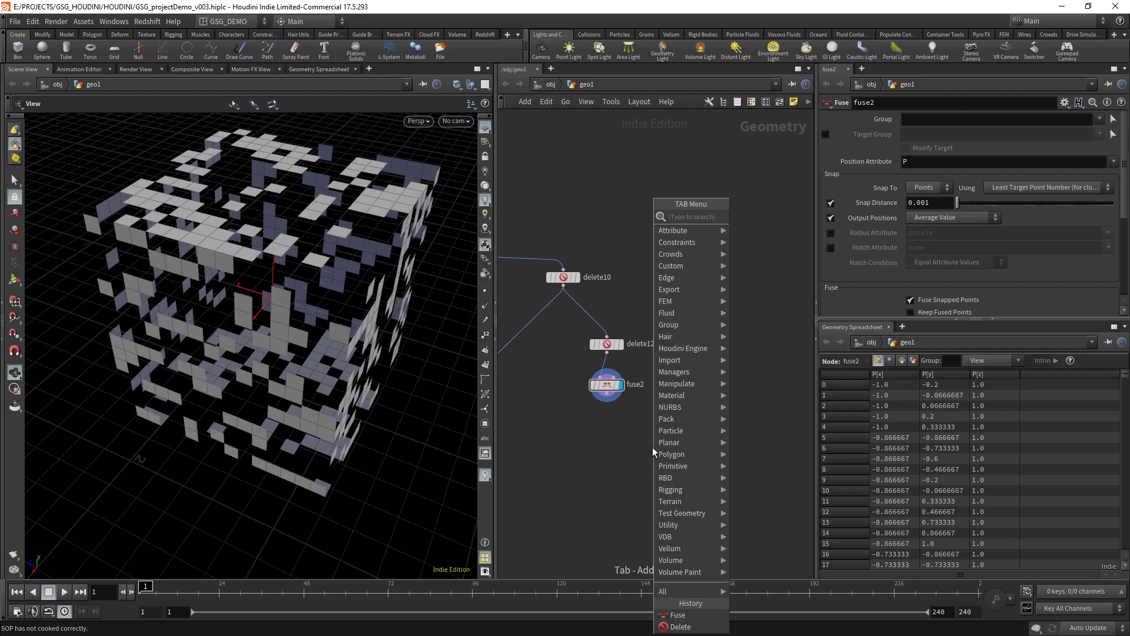
{"action": "type", "text": "asse"}
{"action": "left_click", "coordinate": [759, 217]}
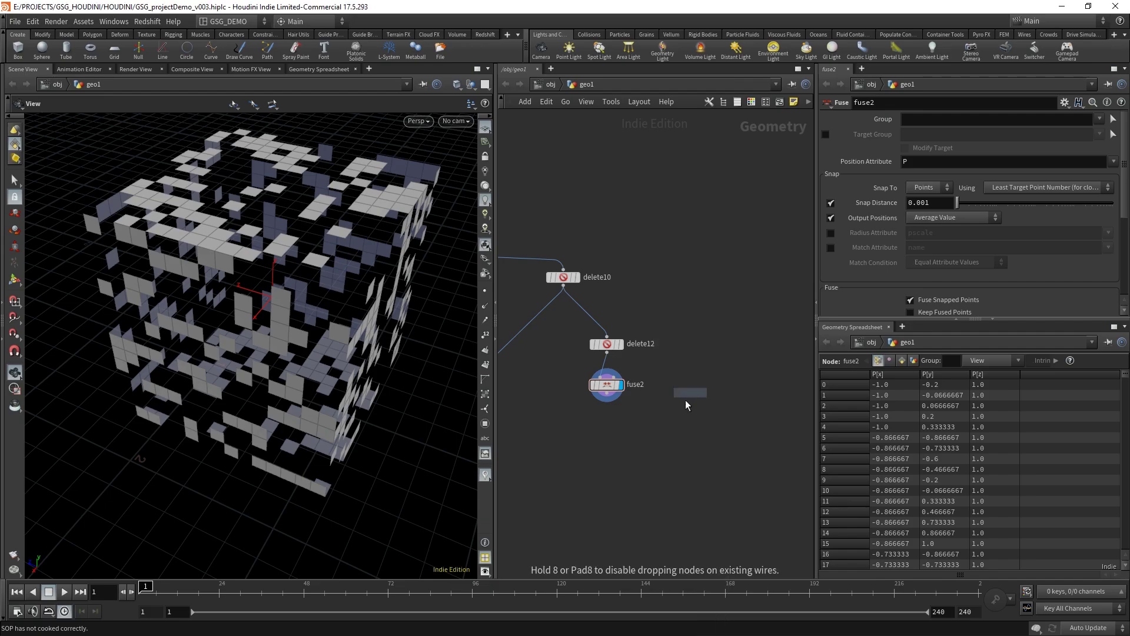
{"action": "left_click", "coordinate": [606, 431]}
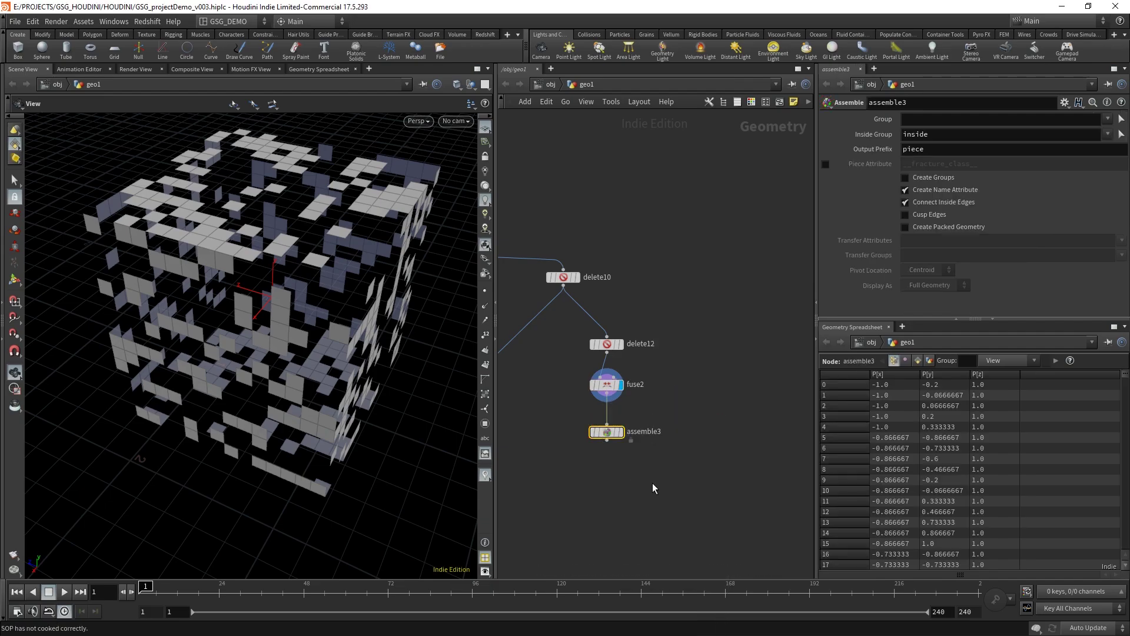
{"action": "scroll", "coordinate": [642, 480], "scroll_direction": "up", "scroll_amount": 2}
{"action": "left_click", "coordinate": [627, 425]}
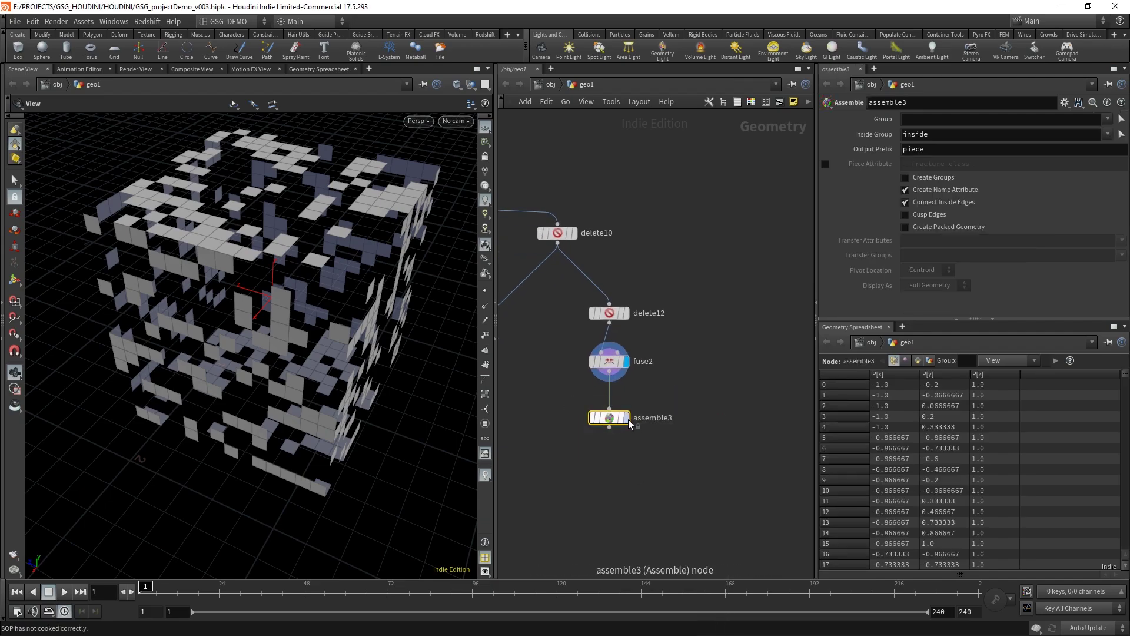
{"action": "left_click", "coordinate": [626, 418]}
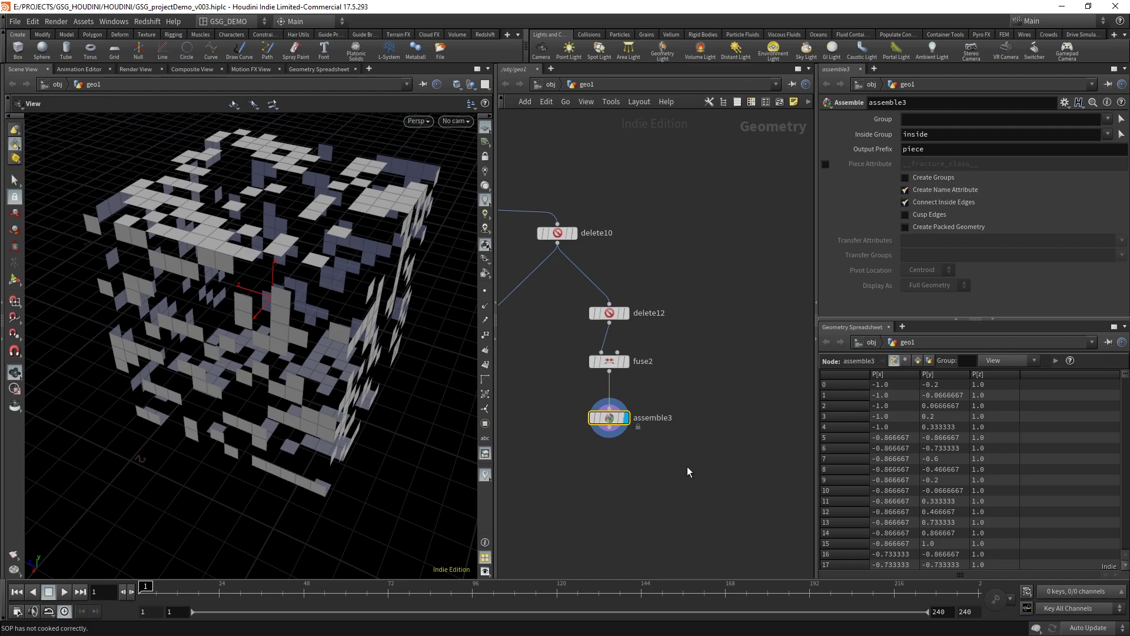
Inspect the assembled geometry's primitive attributes, sorting the spreadsheet by name to examine the pieces, and check the Assemble node's info.
{"action": "left_click", "coordinate": [917, 360]}
{"action": "left_click_drag", "start_coordinate": [816, 279], "coordinate": [730, 282]}
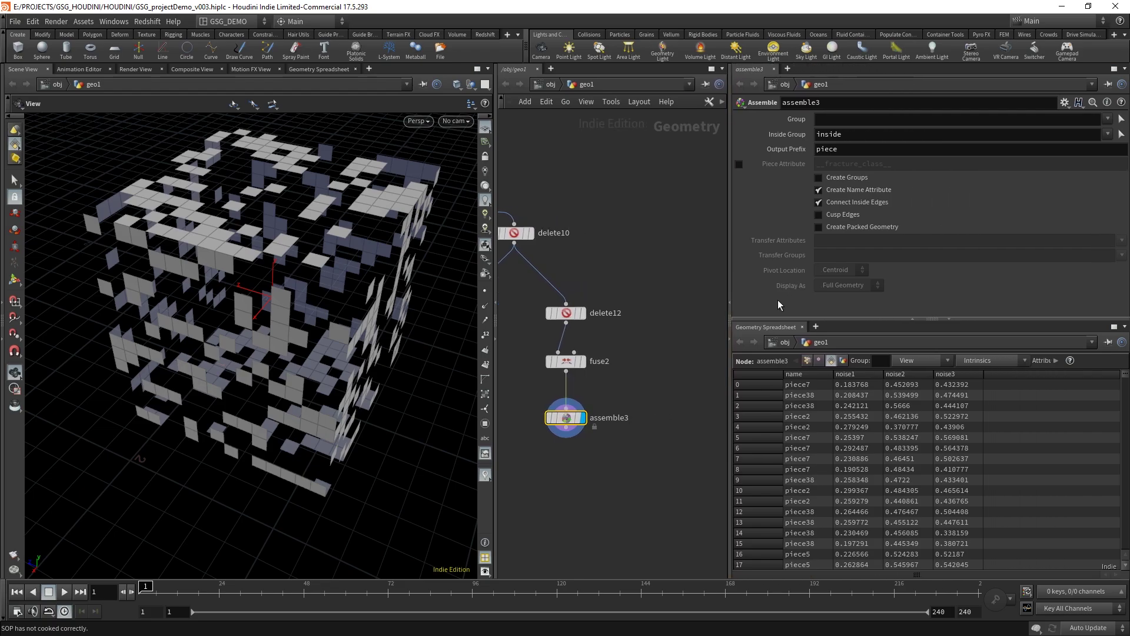
{"action": "left_click", "coordinate": [811, 375]}
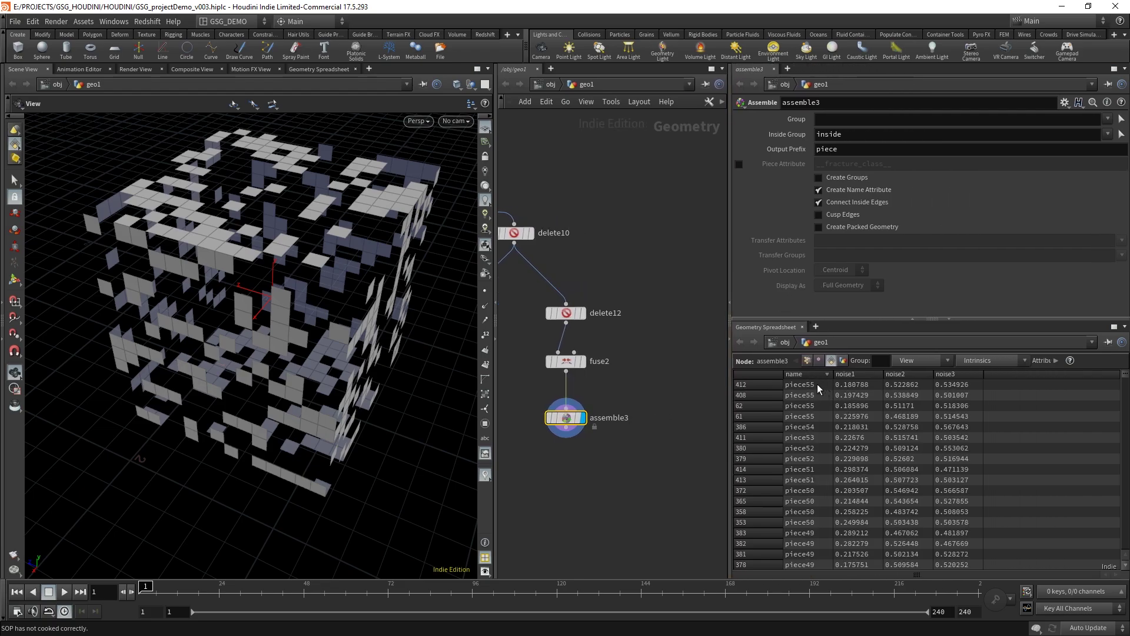
{"action": "left_click", "coordinate": [820, 376]}
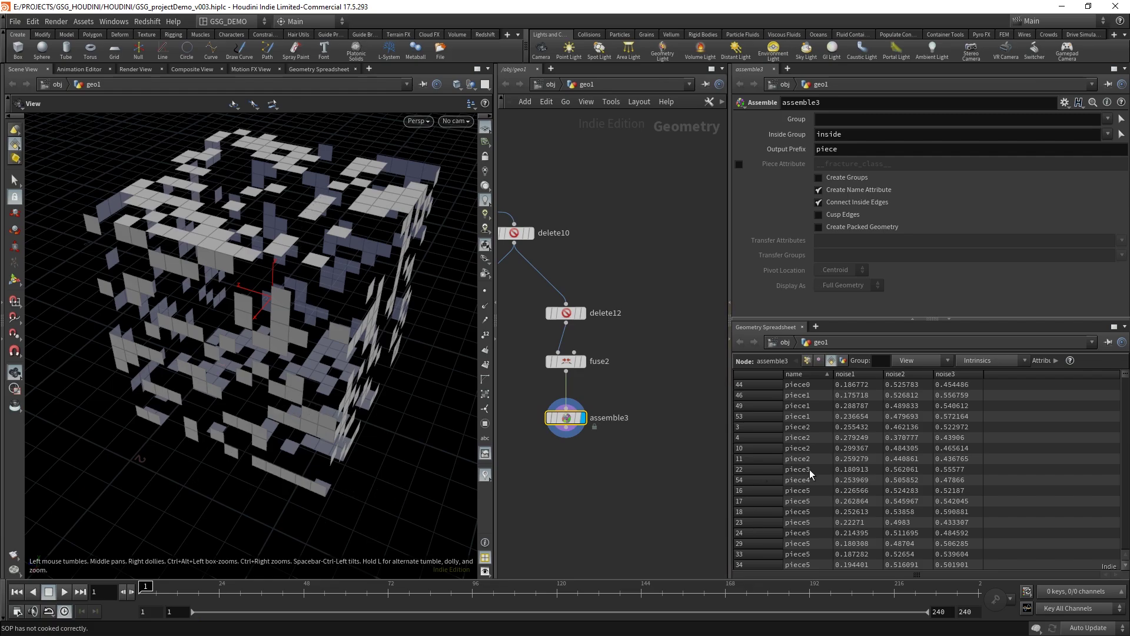
{"action": "left_click_drag", "start_coordinate": [1126, 378], "coordinate": [1126, 558]}
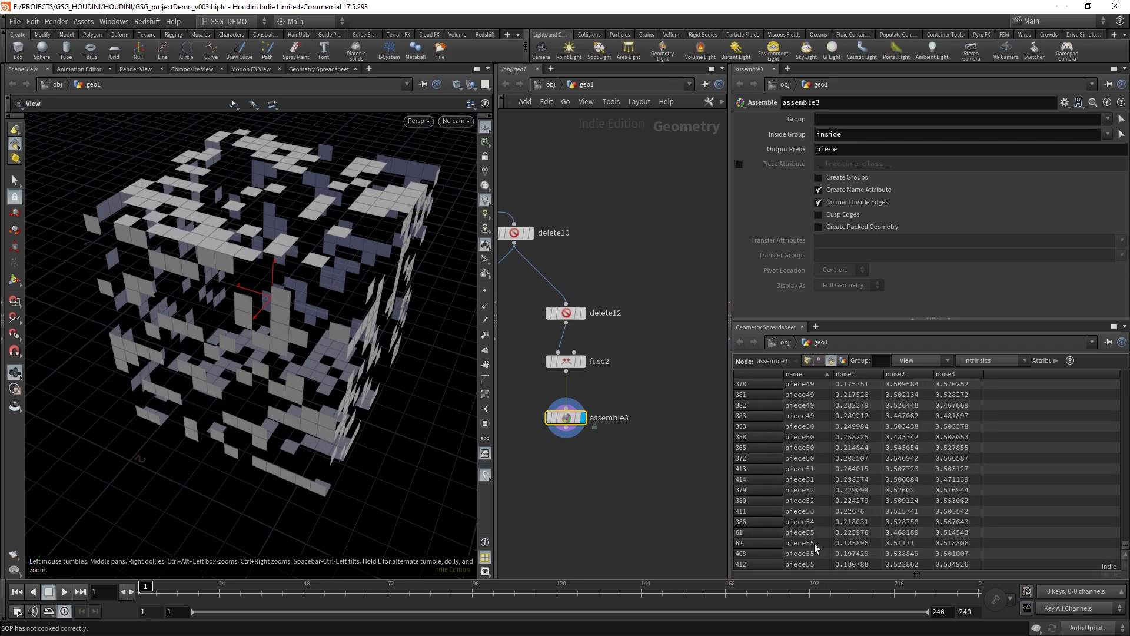
{"action": "middle_click", "coordinate": [567, 423]}
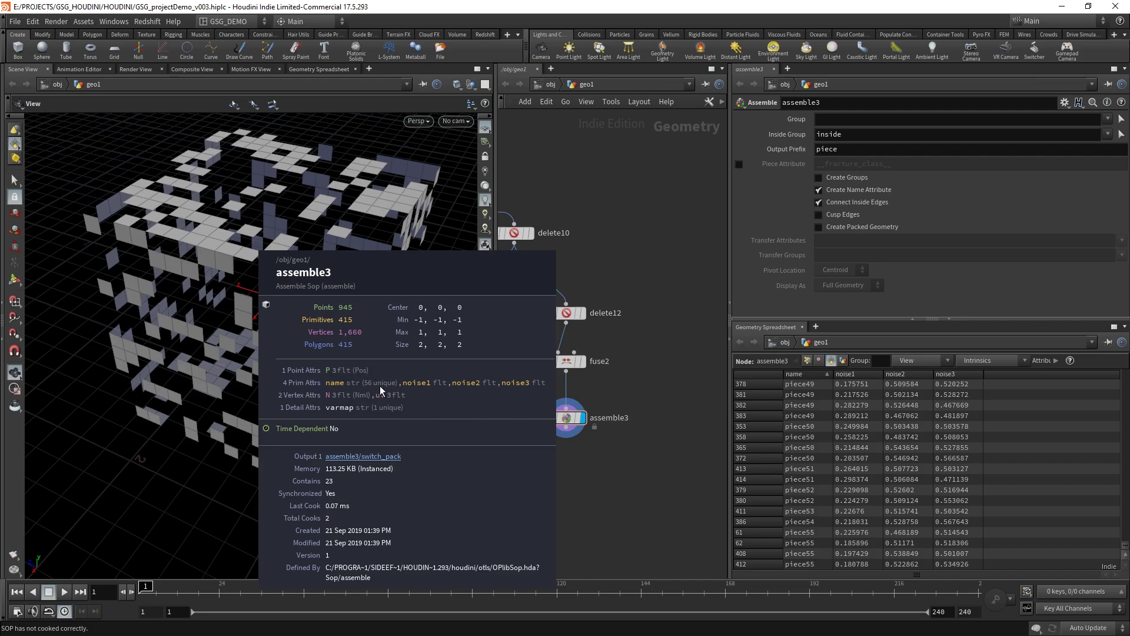
Add a Subdivide node below assemble3 and connect the Assemble output to its first input.
{"action": "middle_click_drag", "start_coordinate": [619, 478], "coordinate": [618, 432]}
{"action": "scroll", "coordinate": [646, 457], "scroll_direction": "down", "scroll_amount": 4}
{"action": "scroll", "coordinate": [637, 427], "scroll_direction": "up", "scroll_amount": 3}
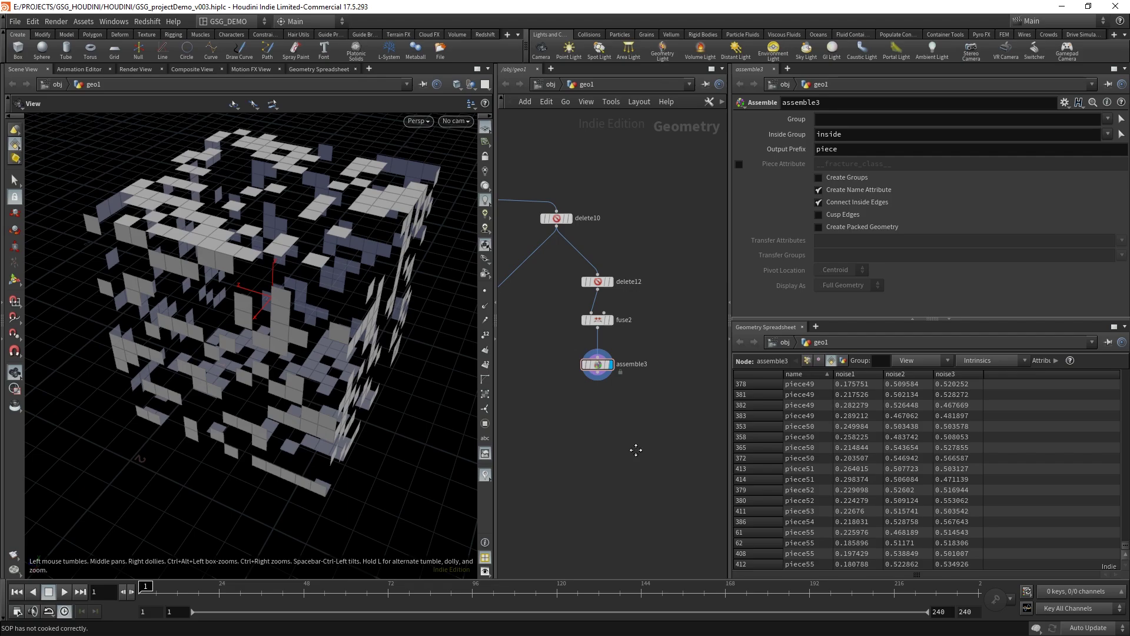
{"action": "middle_click_drag", "start_coordinate": [636, 451], "coordinate": [632, 441]}
{"action": "key", "text": "Tab"}
{"action": "type", "text": "su"}
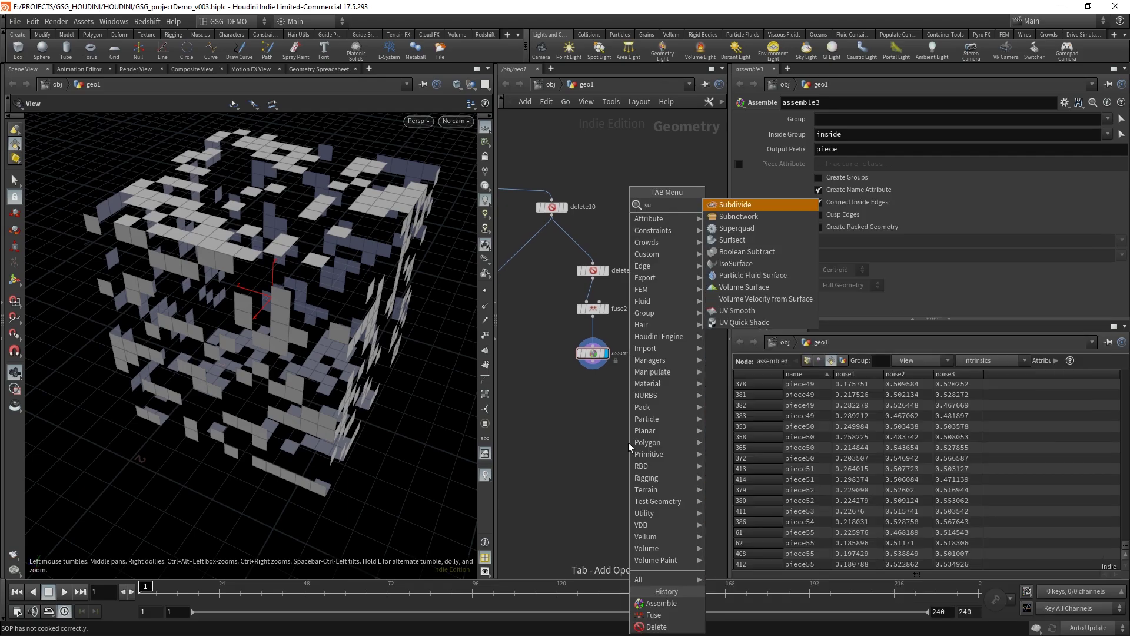
{"action": "left_click", "coordinate": [745, 206]}
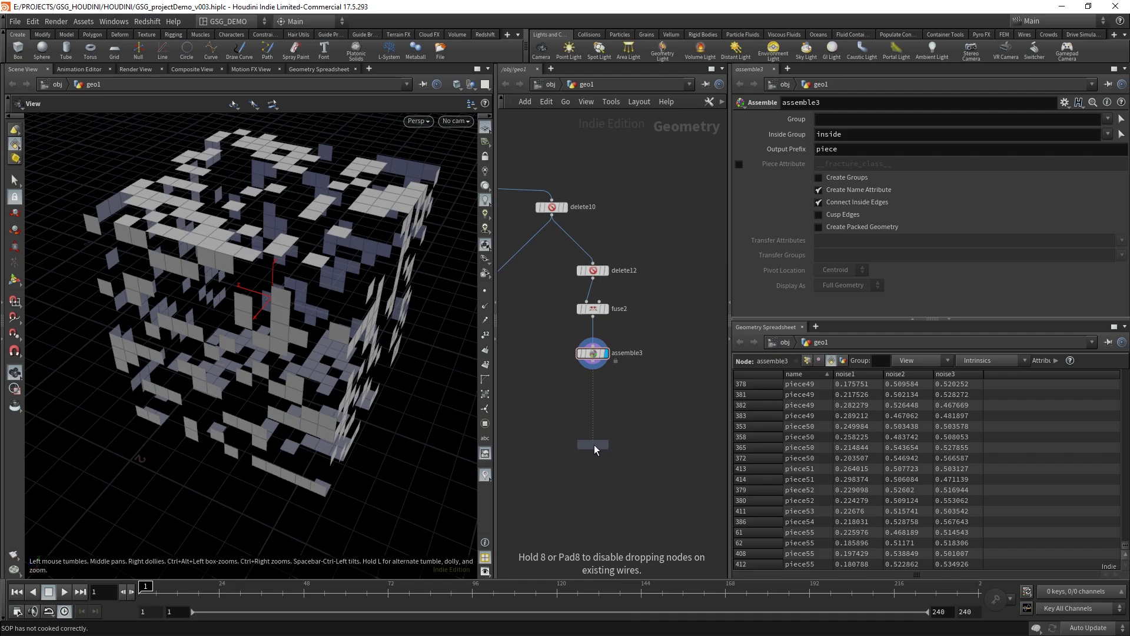
{"action": "left_click", "coordinate": [593, 445]}
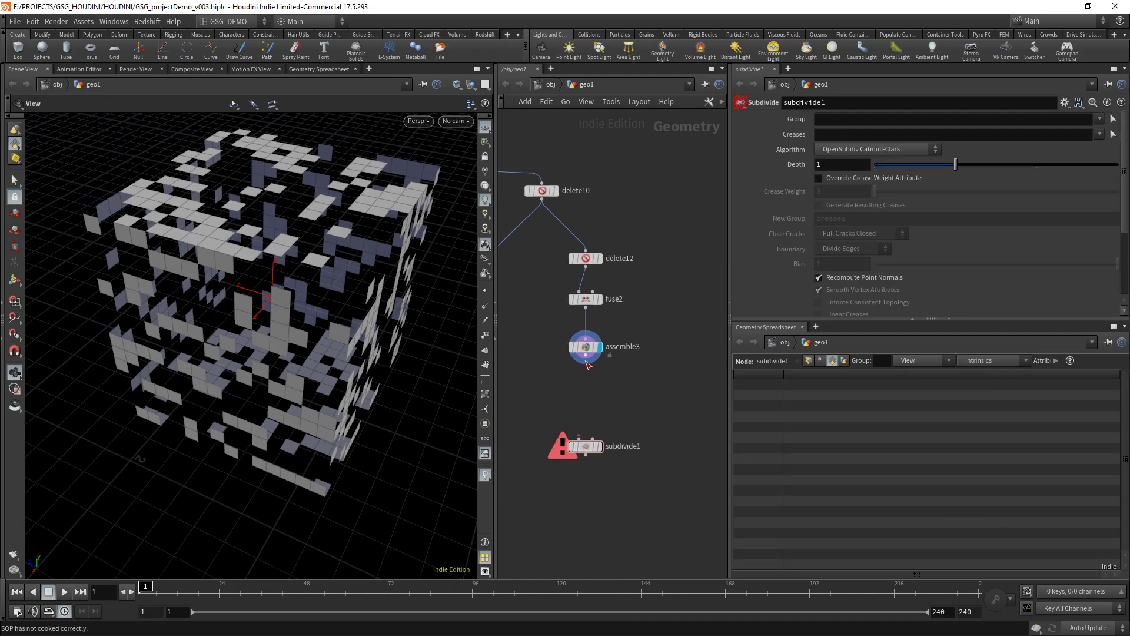
{"action": "left_click_drag", "start_coordinate": [587, 360], "coordinate": [586, 439]}
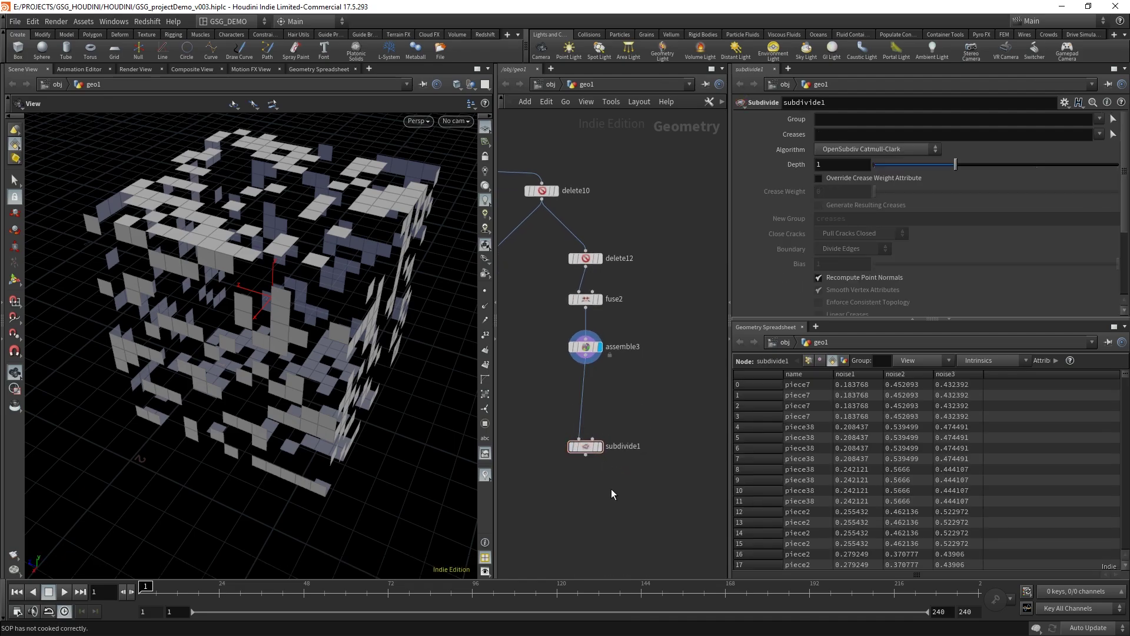
Display the Subdivide node, examine the piece edges up close, and compare them with the Assemble result.
{"action": "left_click", "coordinate": [599, 446]}
{"action": "left_click_drag", "start_coordinate": [341, 294], "coordinate": [302, 353]}
{"action": "right_click_drag", "start_coordinate": [291, 355], "coordinate": [358, 282]}
{"action": "left_click_drag", "start_coordinate": [358, 282], "coordinate": [328, 398]}
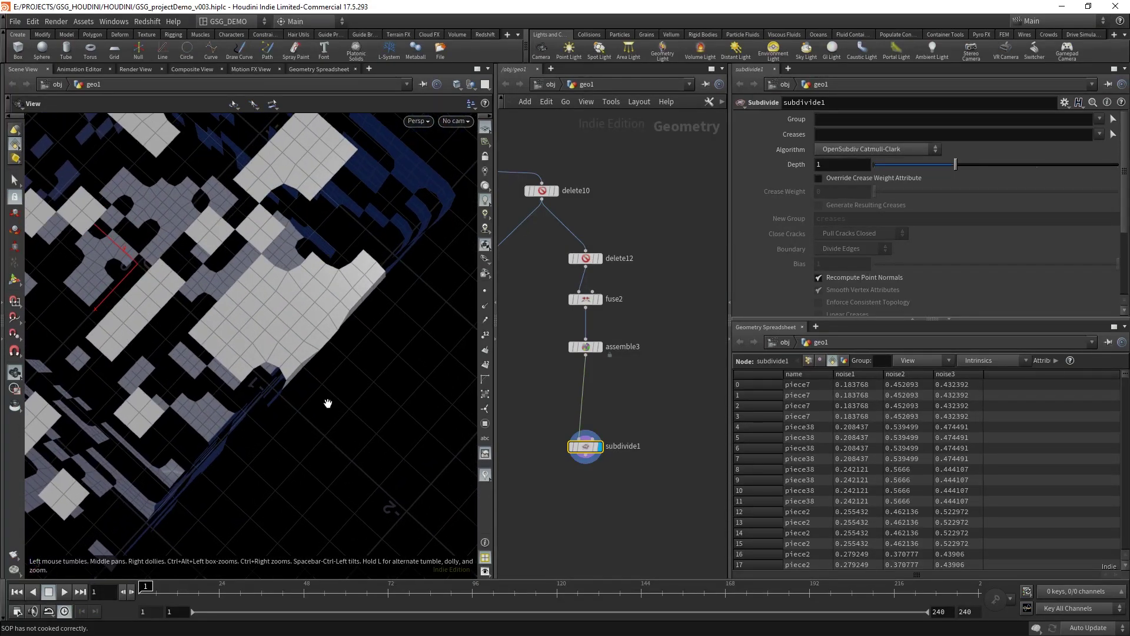
{"action": "mouse_move", "coordinate": [328, 399]}
{"action": "middle_mouse_down"}
{"action": "mouse_move", "coordinate": [318, 373]}
{"action": "mouse_move", "coordinate": [328, 351]}
{"action": "mouse_move", "coordinate": [327, 404]}
{"action": "middle_mouse_up"}
{"action": "left_click_drag", "start_coordinate": [326, 404], "coordinate": [434, 384]}
{"action": "left_click", "coordinate": [602, 348]}
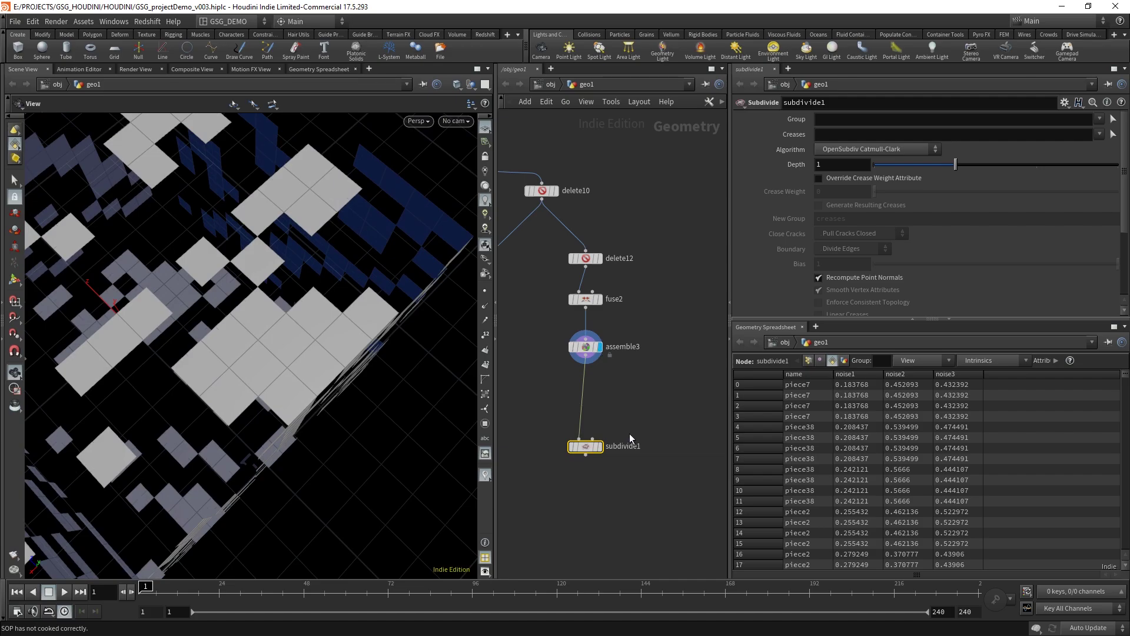
Display the Subdivide node again and set its Depth to 3.
{"action": "left_click", "coordinate": [600, 447]}
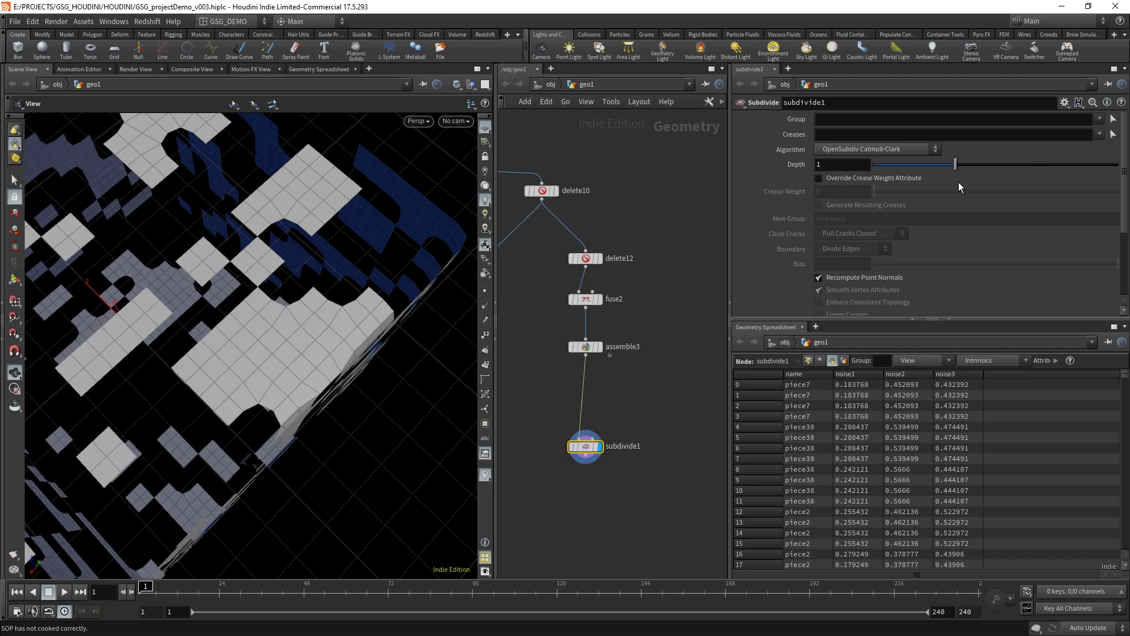
{"action": "left_click_drag", "start_coordinate": [991, 165], "coordinate": [1090, 167]}
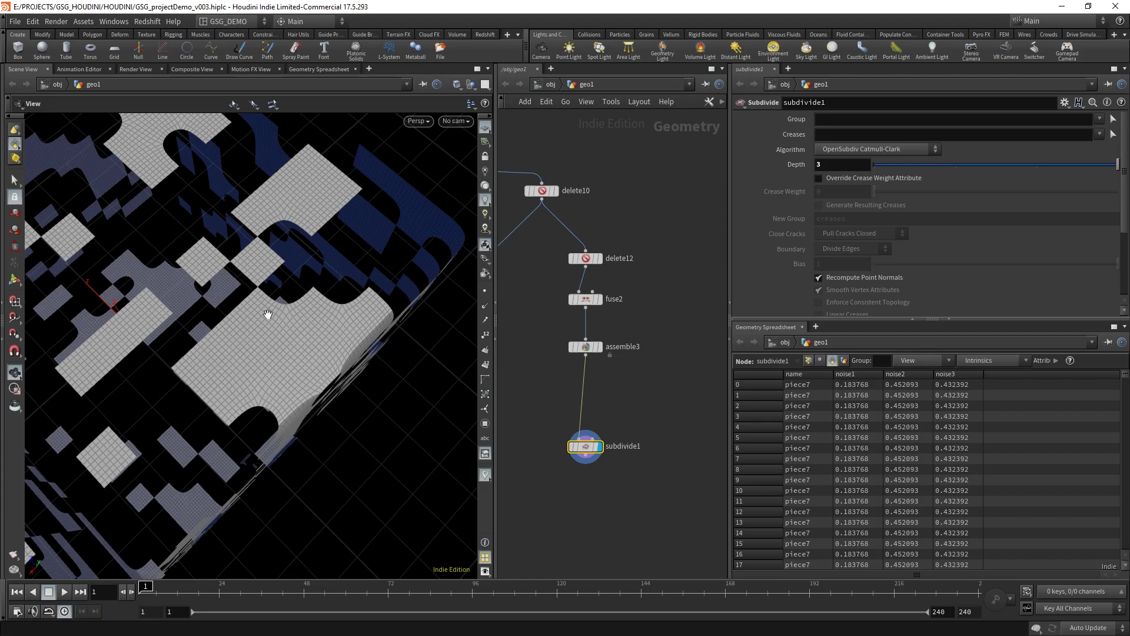
{"action": "left_click_drag", "start_coordinate": [355, 352], "coordinate": [323, 352]}
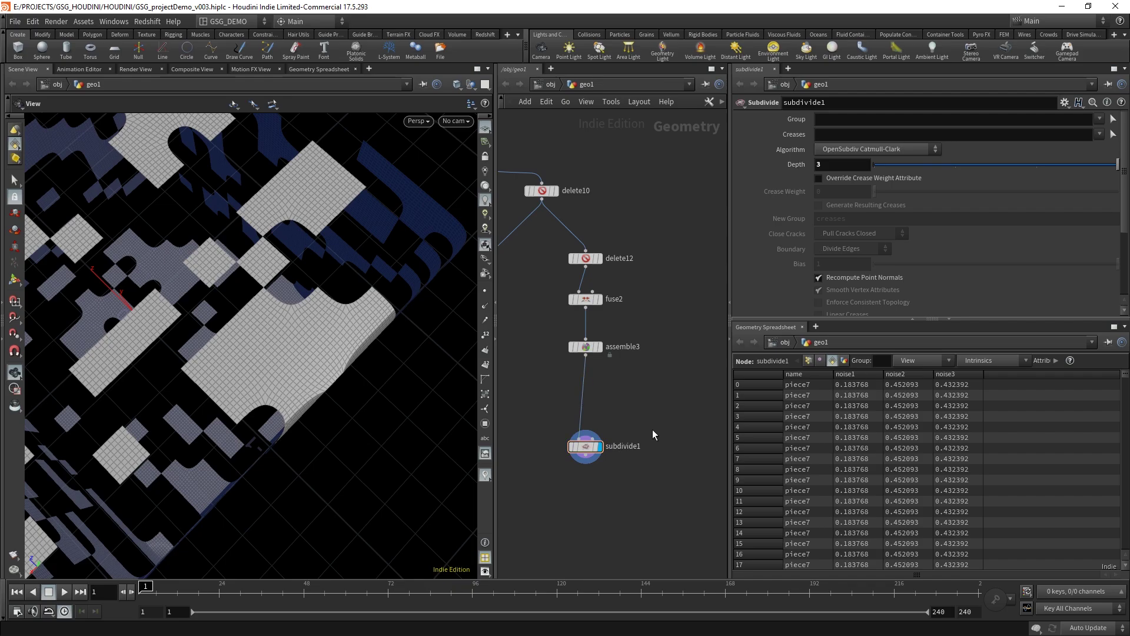
Space assemble3 and subdivide1 further apart in the network and compare their displayed results, leaving the Subdivide node displayed.
{"action": "middle_click_drag", "start_coordinate": [652, 429], "coordinate": [633, 400]}
{"action": "left_click_drag", "start_coordinate": [578, 413], "coordinate": [578, 476]}
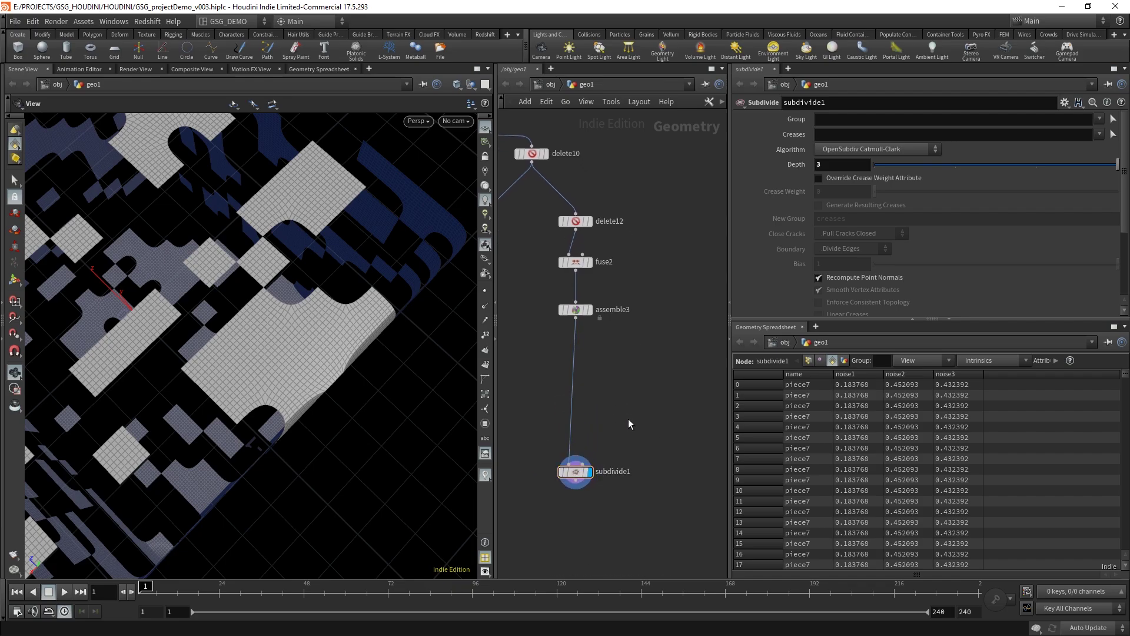
{"action": "left_click_drag", "start_coordinate": [580, 310], "coordinate": [580, 300]}
{"action": "left_click", "coordinate": [589, 299]}
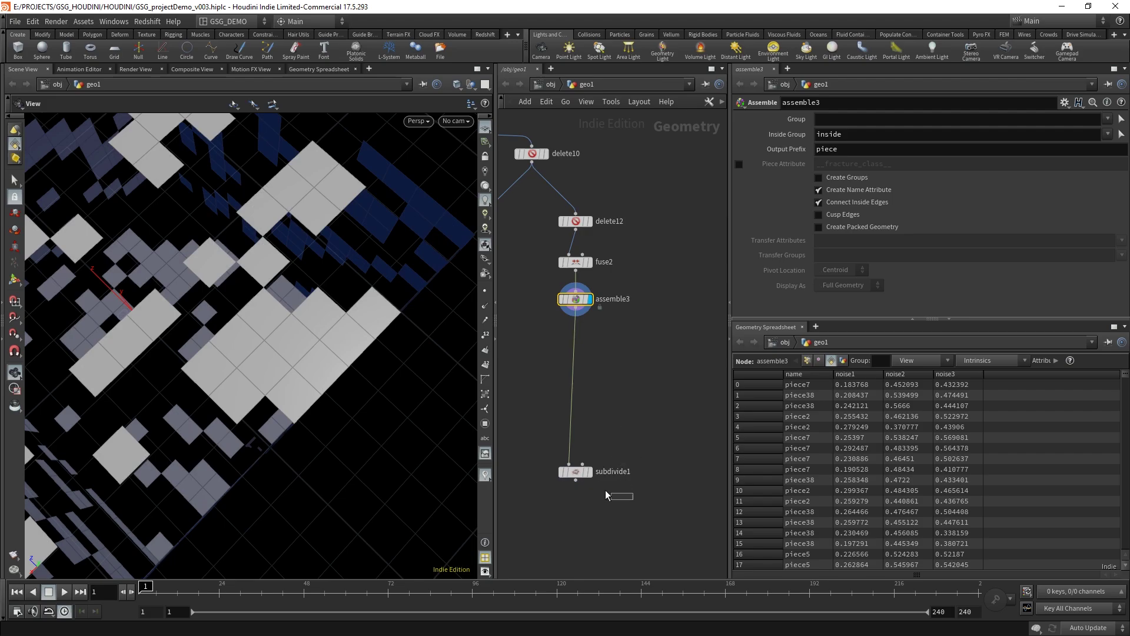
{"action": "left_click", "coordinate": [584, 472]}
{"action": "left_click", "coordinate": [589, 471]}
{"action": "middle_click_drag", "start_coordinate": [632, 442], "coordinate": [630, 432]}
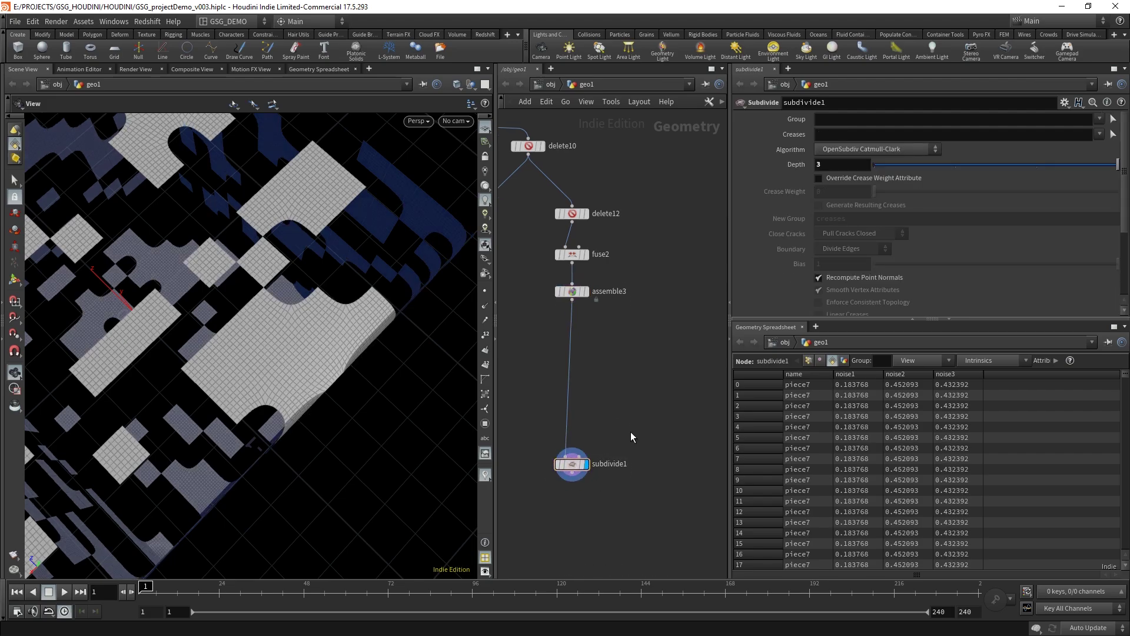
Insert a Facet node on the wire between assemble3 and subdivide1.
{"action": "key", "text": "Tab"}
{"action": "mouse_move", "coordinate": [696, 249]}
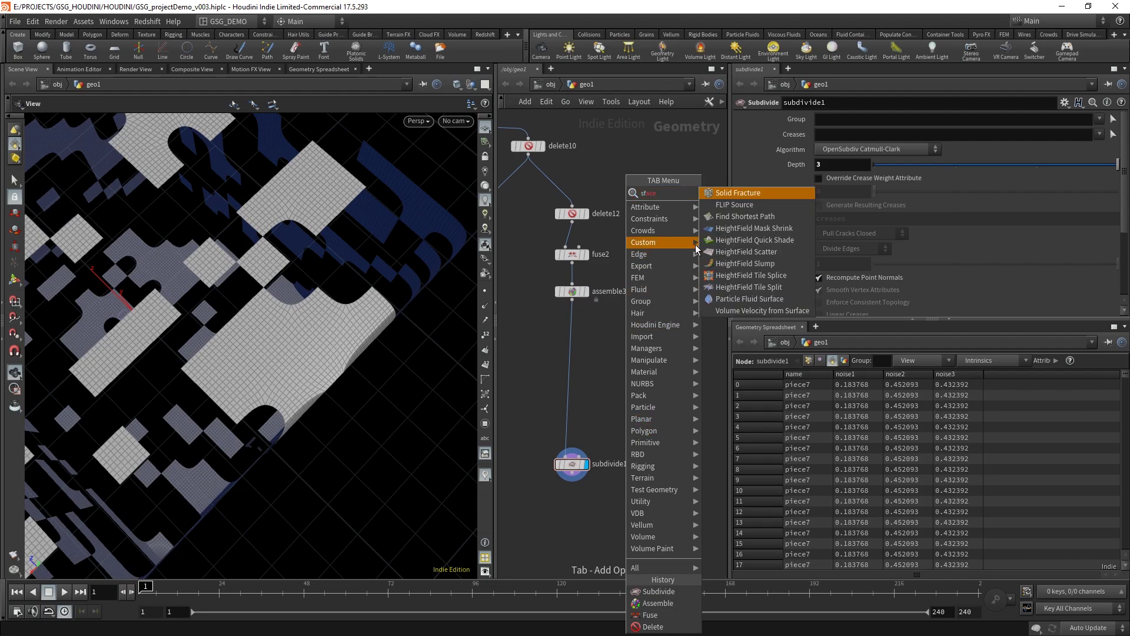
{"action": "type", "text": "face"}
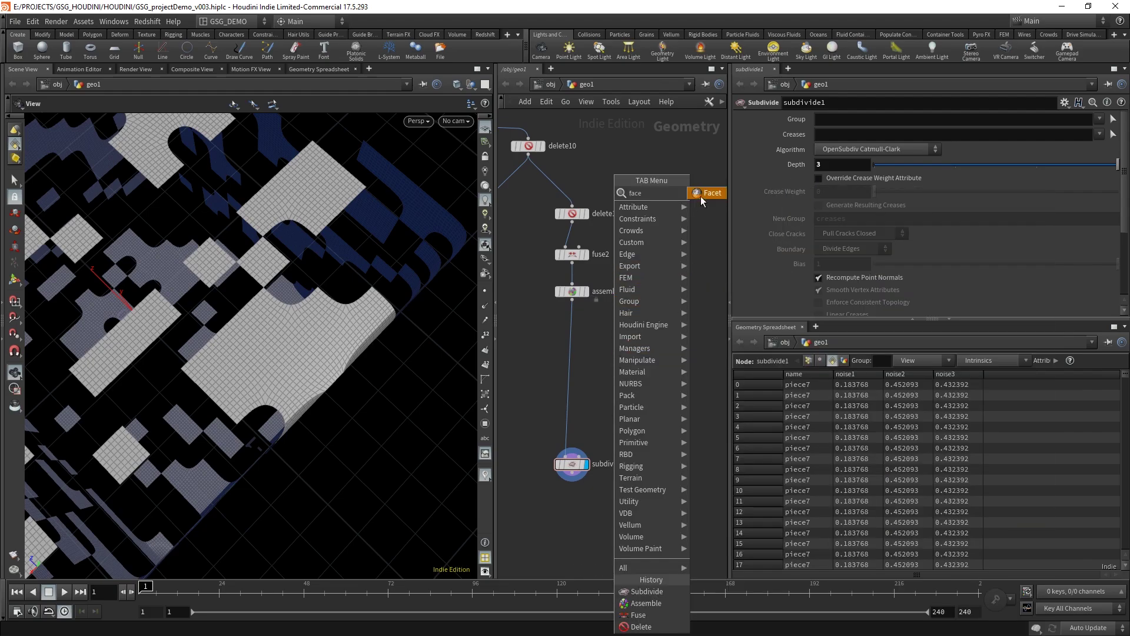
{"action": "left_click", "coordinate": [704, 194]}
{"action": "left_click", "coordinate": [581, 442]}
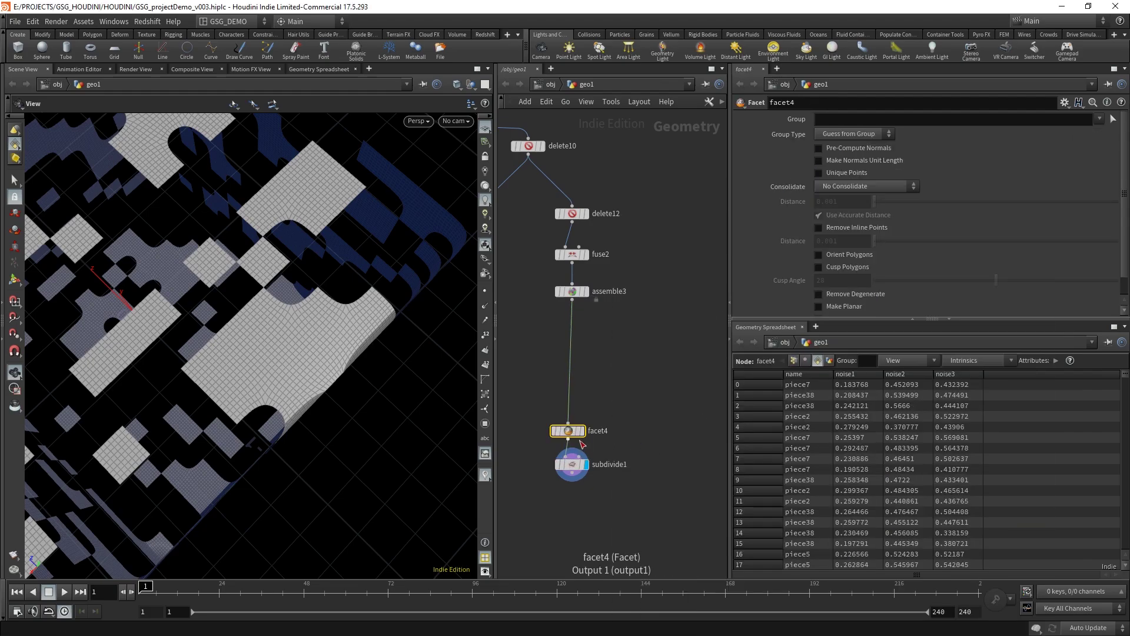
Enable Unique Points on the Facet node and compare the subdivided result with and without it.
{"action": "left_click", "coordinate": [587, 431]}
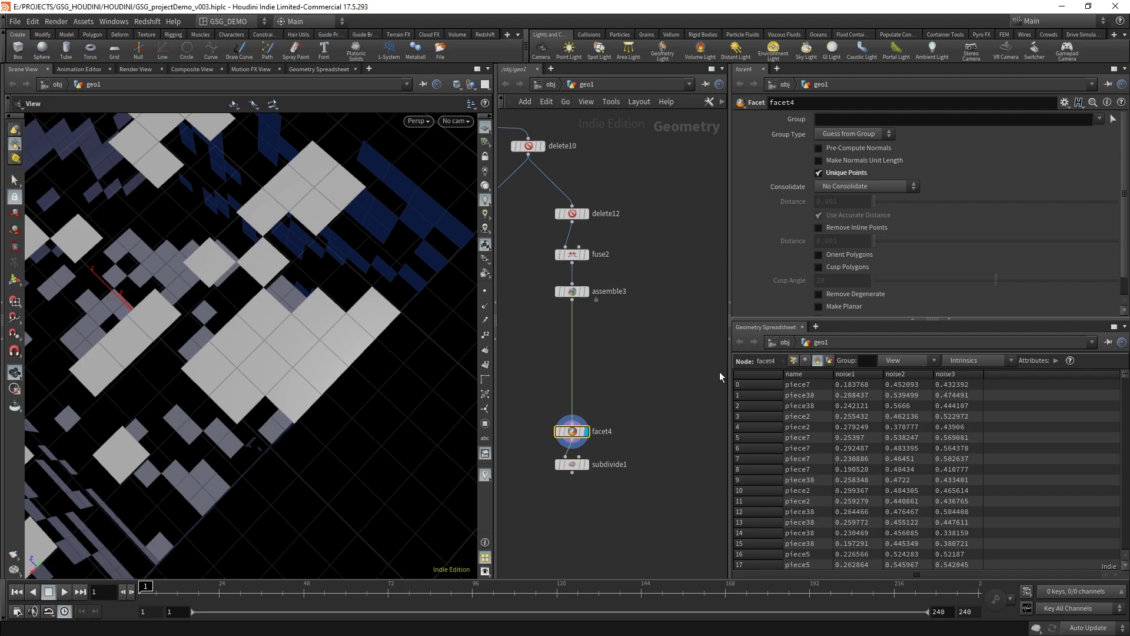
{"action": "left_click", "coordinate": [587, 466]}
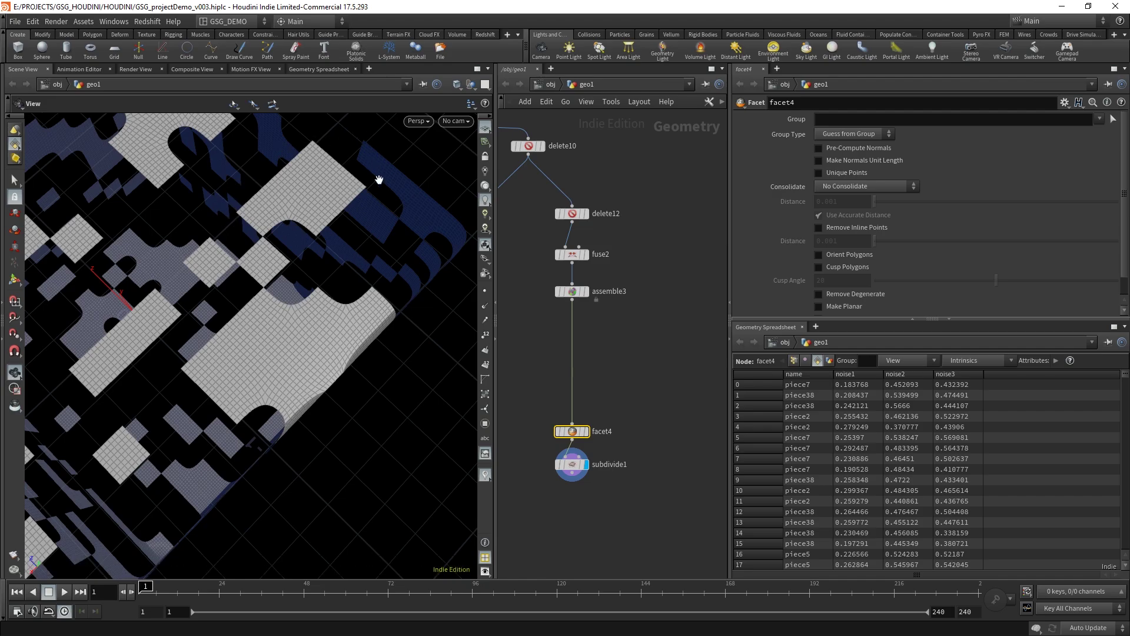
{"action": "left_click", "coordinate": [847, 171]}
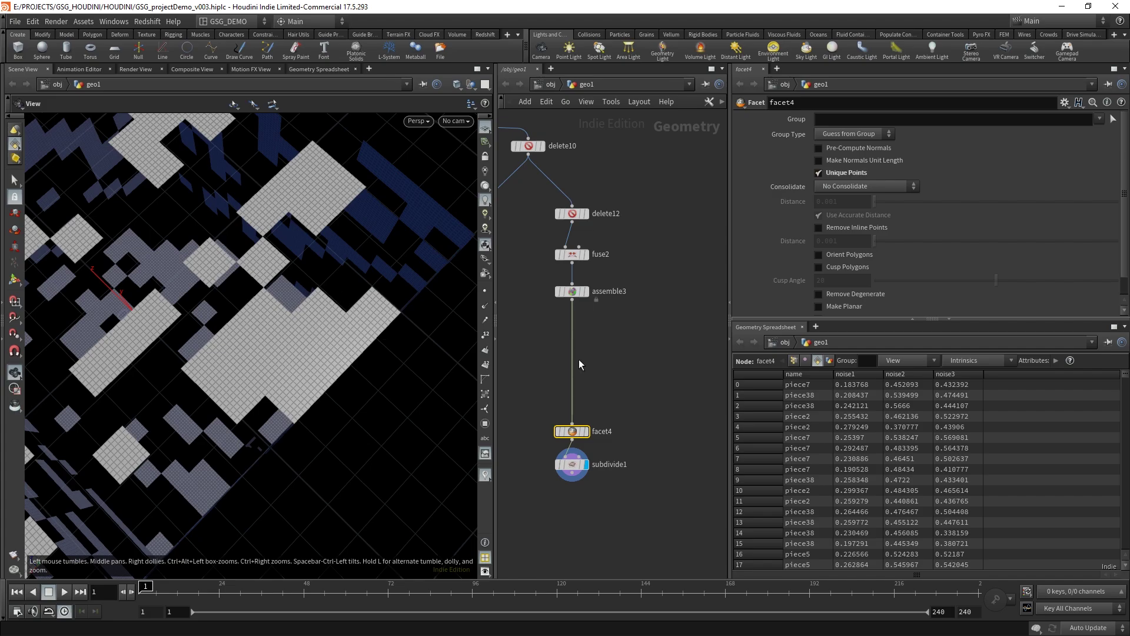
Add a For-Each Named Primitive loop beside the Assemble and Facet nodes.
{"action": "middle_click_drag", "start_coordinate": [630, 370], "coordinate": [626, 372]}
{"action": "left_click_drag", "start_coordinate": [628, 508], "coordinate": [525, 464]}
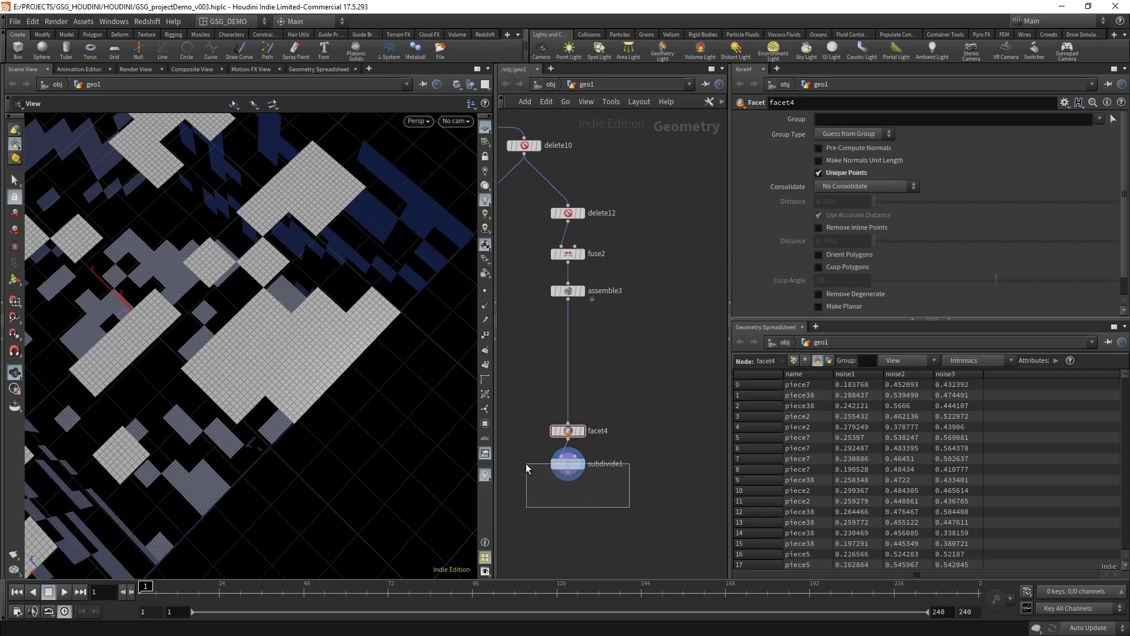
{"action": "middle_click_drag", "start_coordinate": [659, 392], "coordinate": [621, 407]}
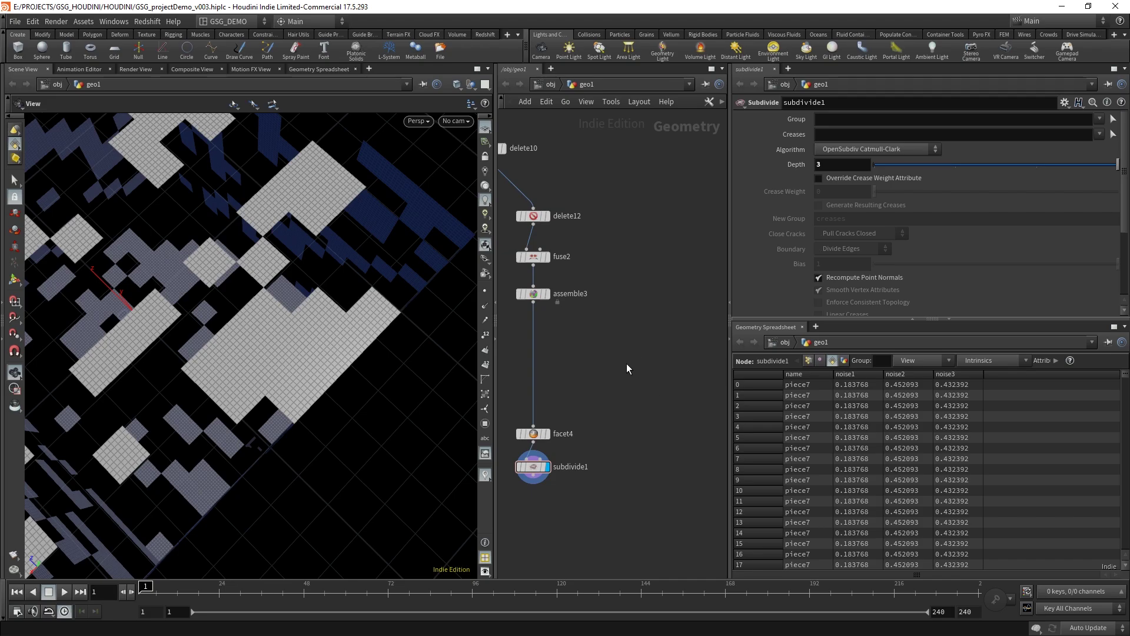
{"action": "key", "text": "Tab"}
{"action": "type", "text": "for"}
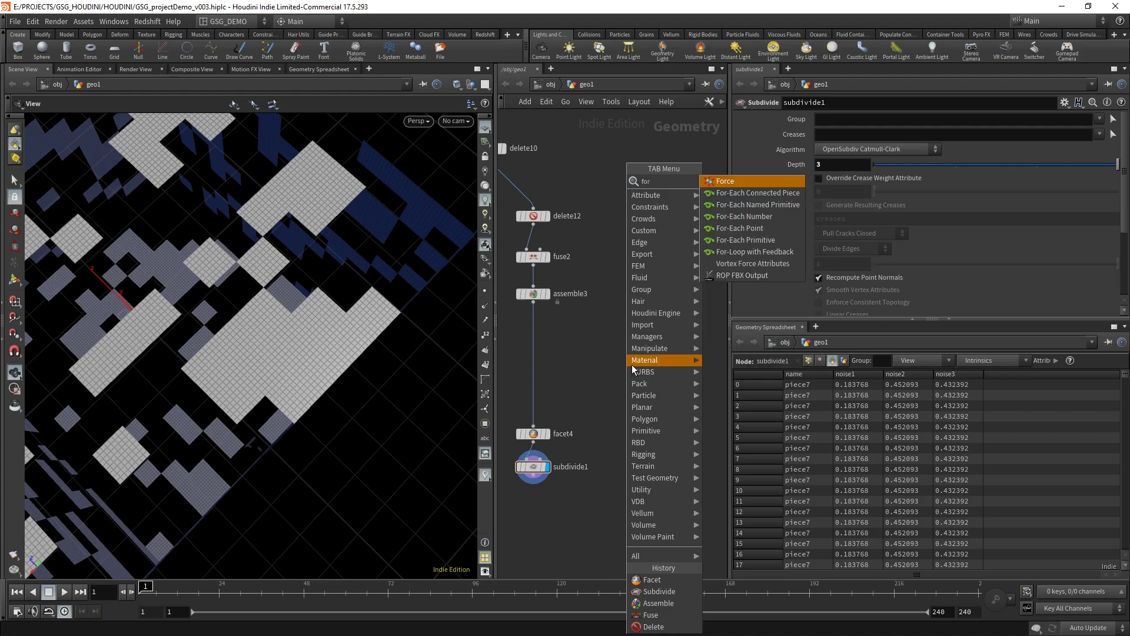
{"action": "left_click", "coordinate": [767, 206]}
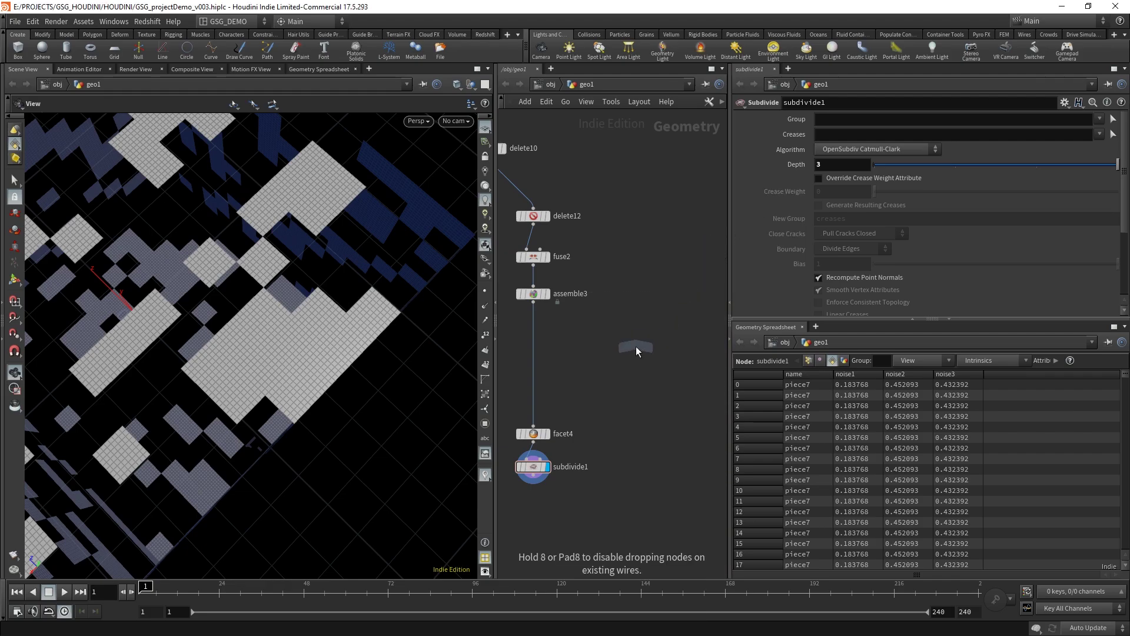
{"action": "left_click", "coordinate": [634, 348]}
{"action": "scroll", "coordinate": [673, 459], "scroll_direction": "up", "scroll_amount": 2}
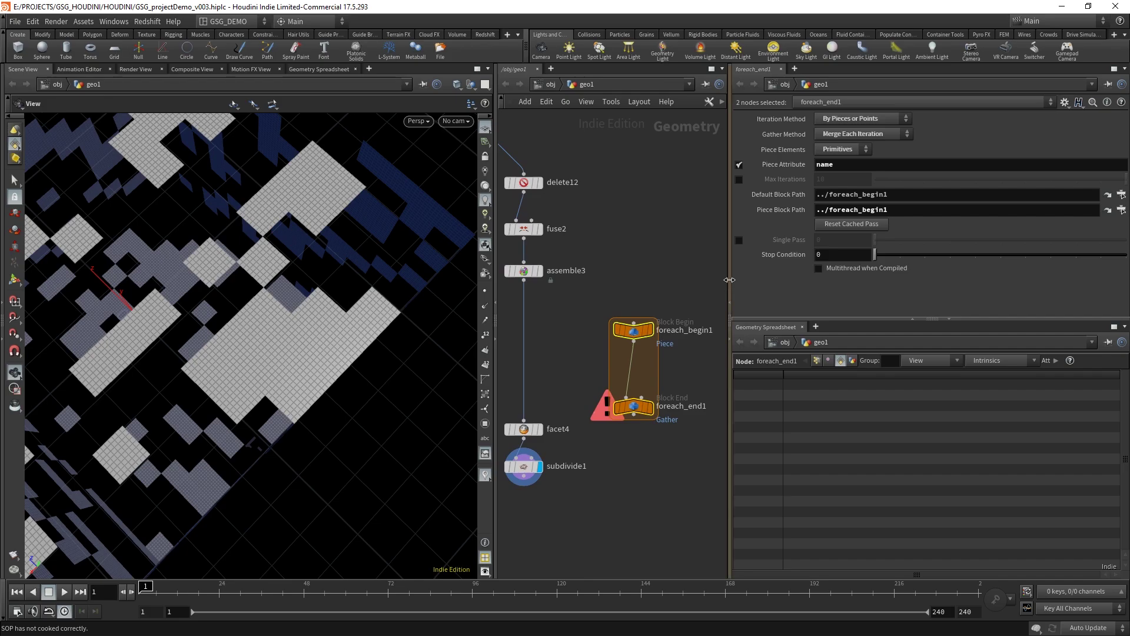
Widen the network area, move the loop away from the main chain, and connect assemble3's output to foreach_begin1.
{"action": "left_click_drag", "start_coordinate": [730, 288], "coordinate": [831, 277]}
{"action": "scroll", "coordinate": [749, 274], "scroll_direction": "up", "scroll_amount": 2}
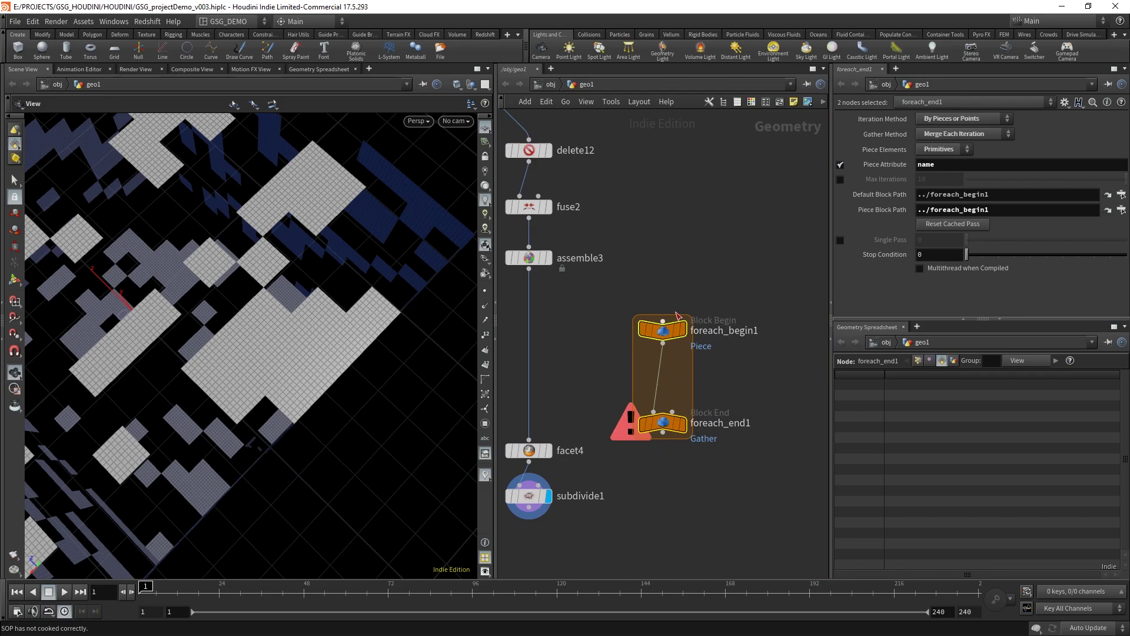
{"action": "left_click_drag", "start_coordinate": [649, 331], "coordinate": [684, 328]}
{"action": "left_click", "coordinate": [598, 331]}
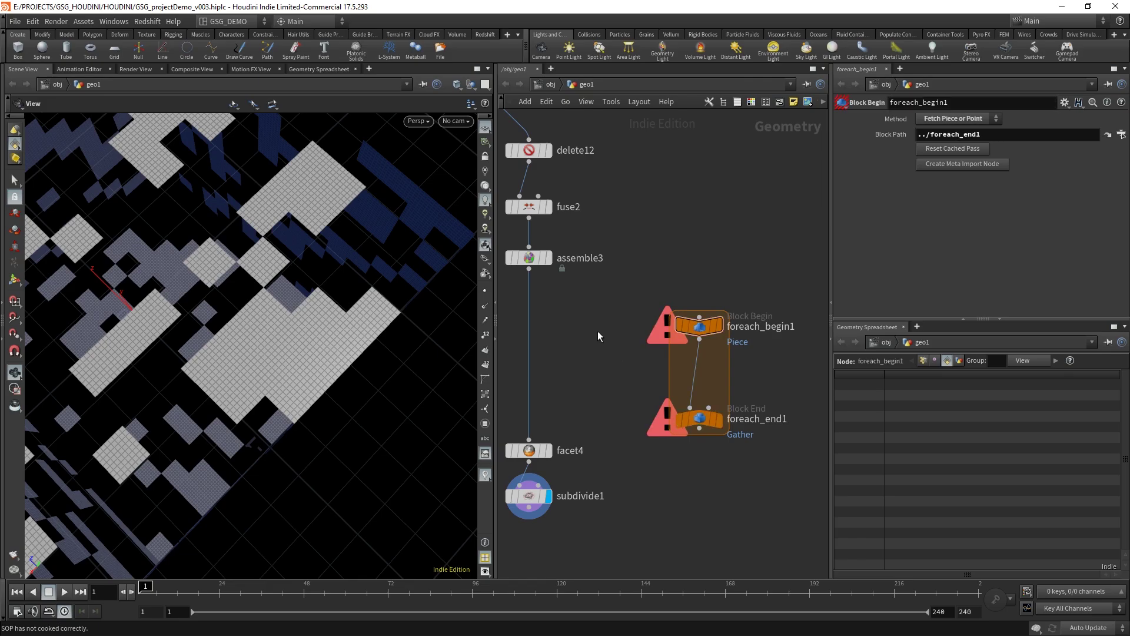
{"action": "left_click_drag", "start_coordinate": [530, 270], "coordinate": [698, 316]}
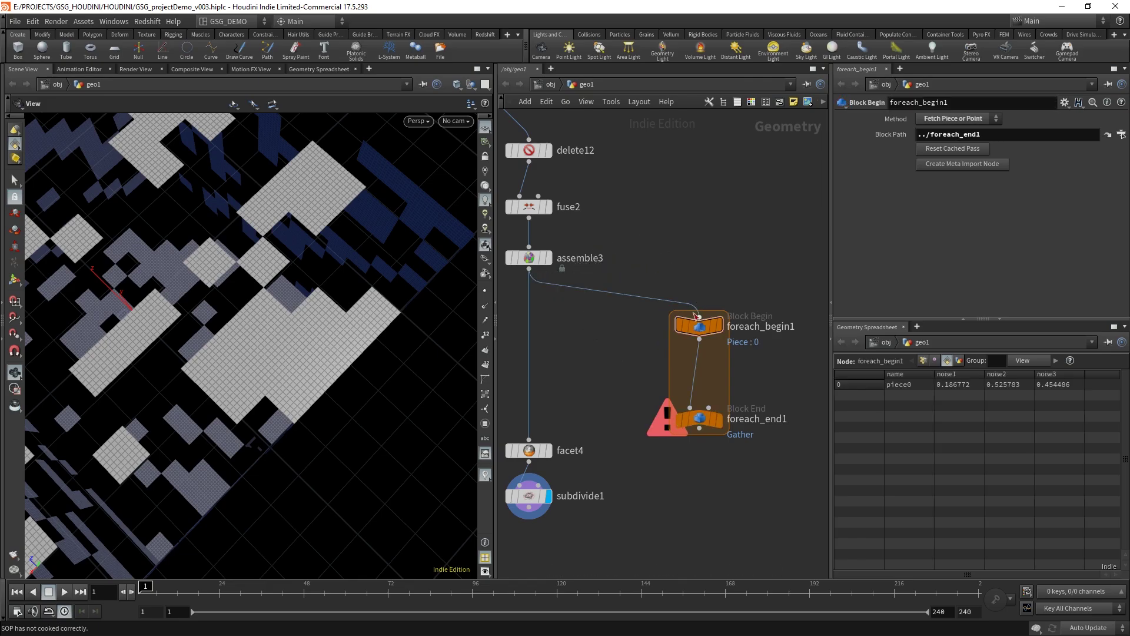
Display the output of foreach_end1 and choose Fetch Piece or Point as the method of foreach_begin1.
{"action": "middle_click_drag", "start_coordinate": [715, 348], "coordinate": [655, 351]}
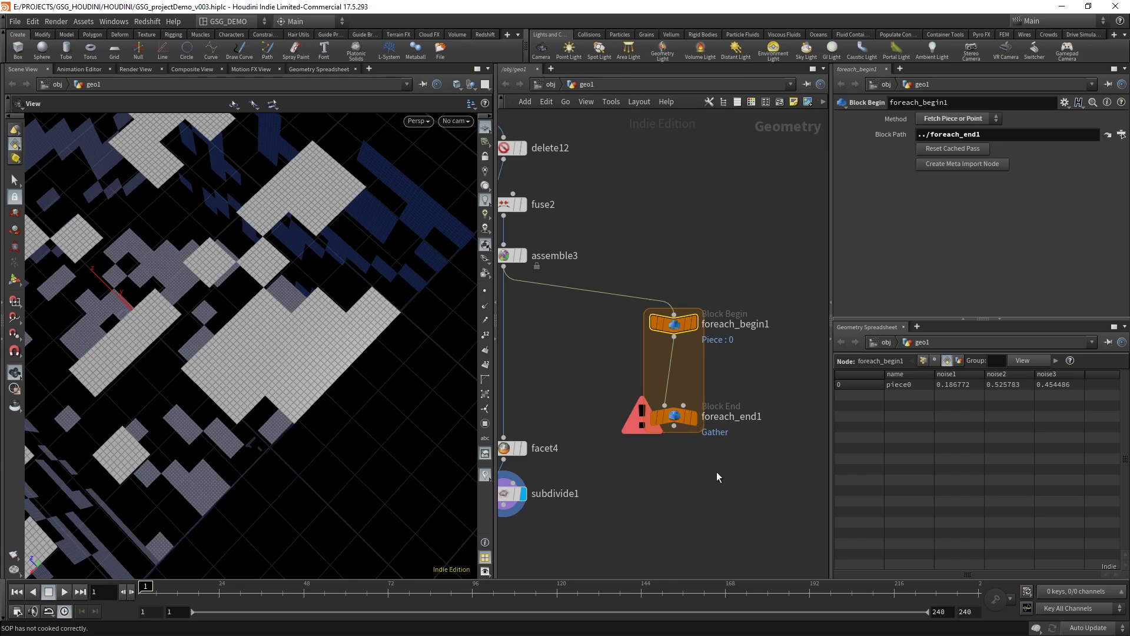
{"action": "left_click", "coordinate": [694, 419]}
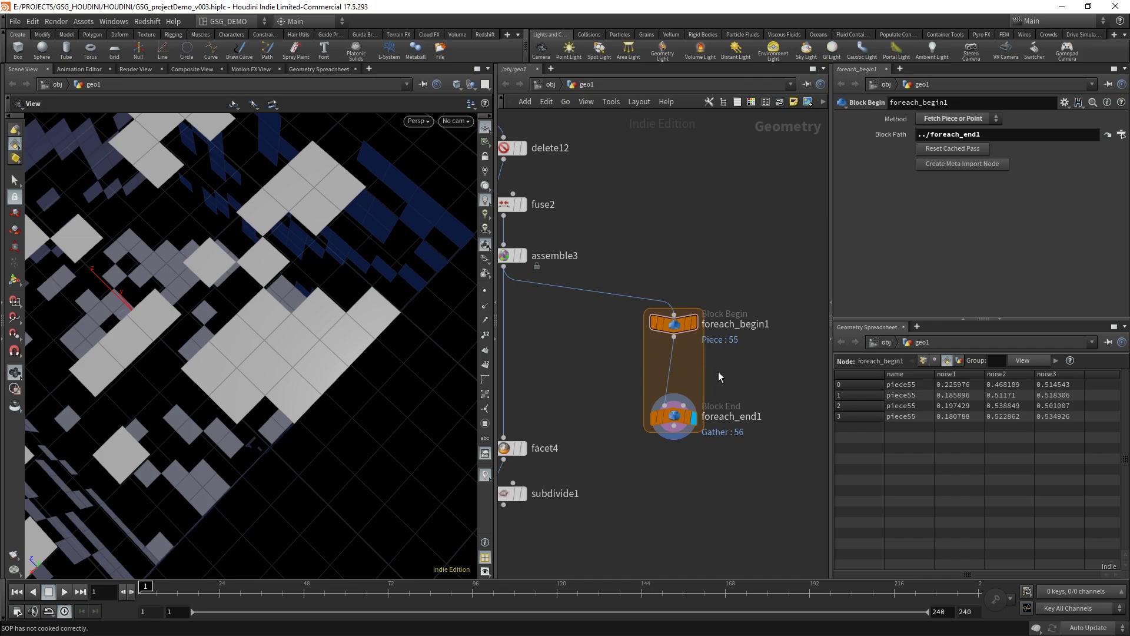
{"action": "left_click", "coordinate": [672, 312]}
{"action": "left_click", "coordinate": [971, 119]}
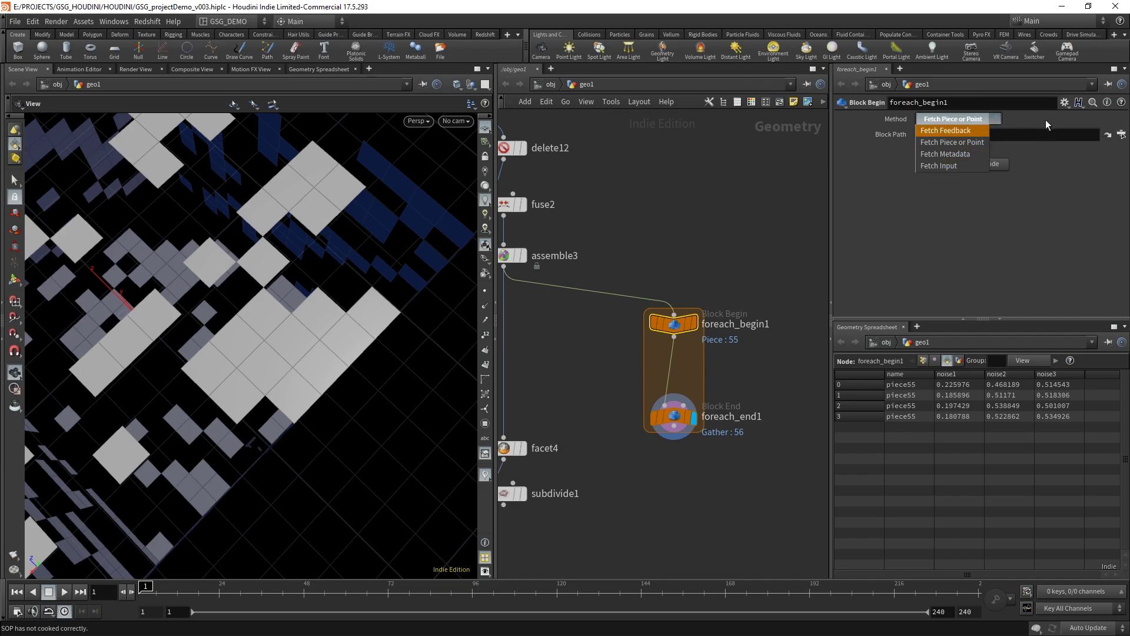
{"action": "left_click", "coordinate": [969, 143]}
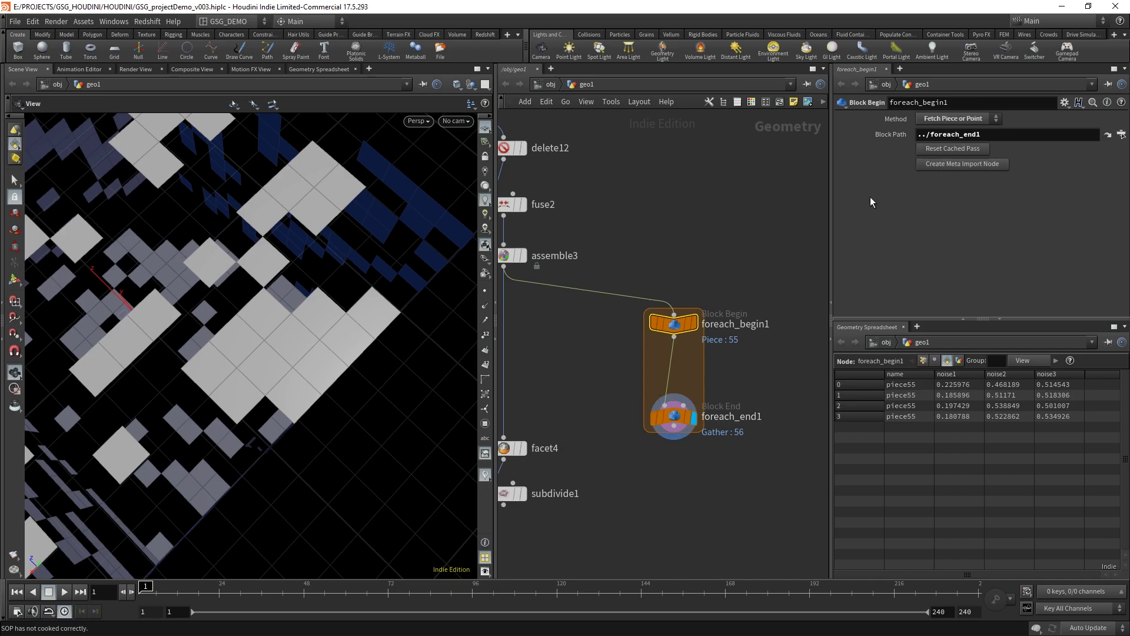
Review the available Iteration Method options and the piece settings of foreach_end1.
{"action": "left_click", "coordinate": [682, 421]}
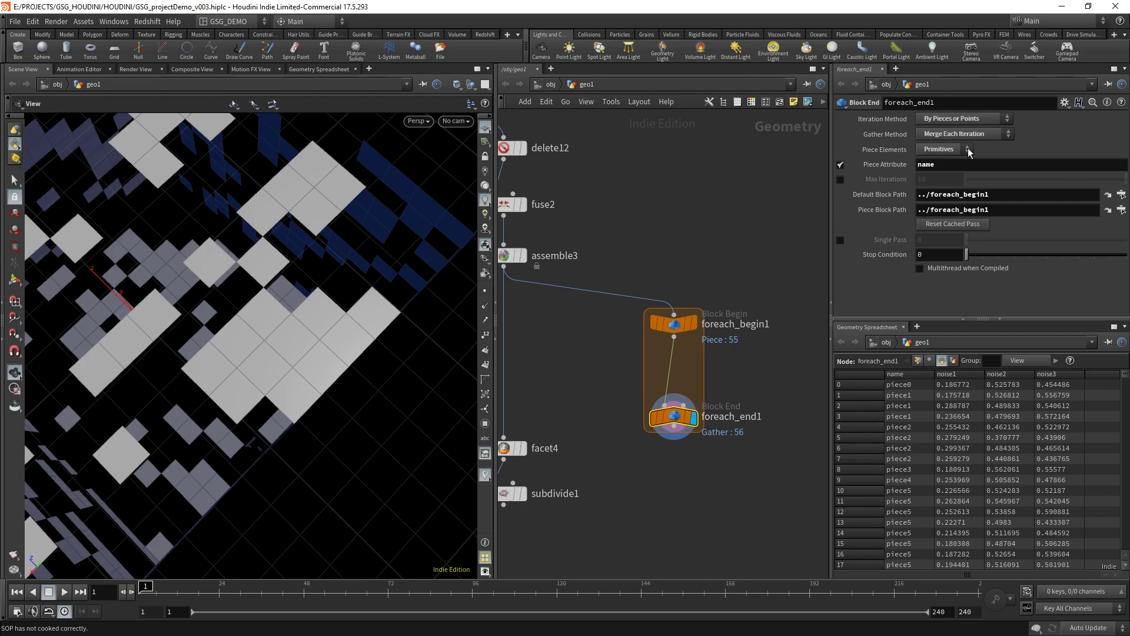
{"action": "left_click", "coordinate": [959, 119]}
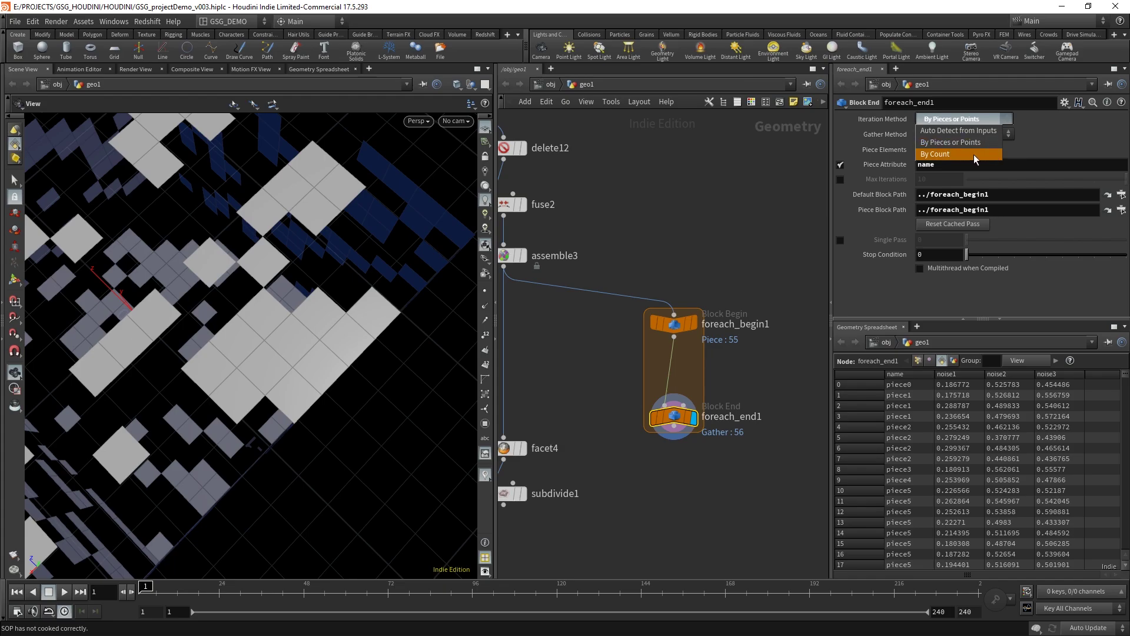
{"action": "left_click", "coordinate": [1061, 140]}
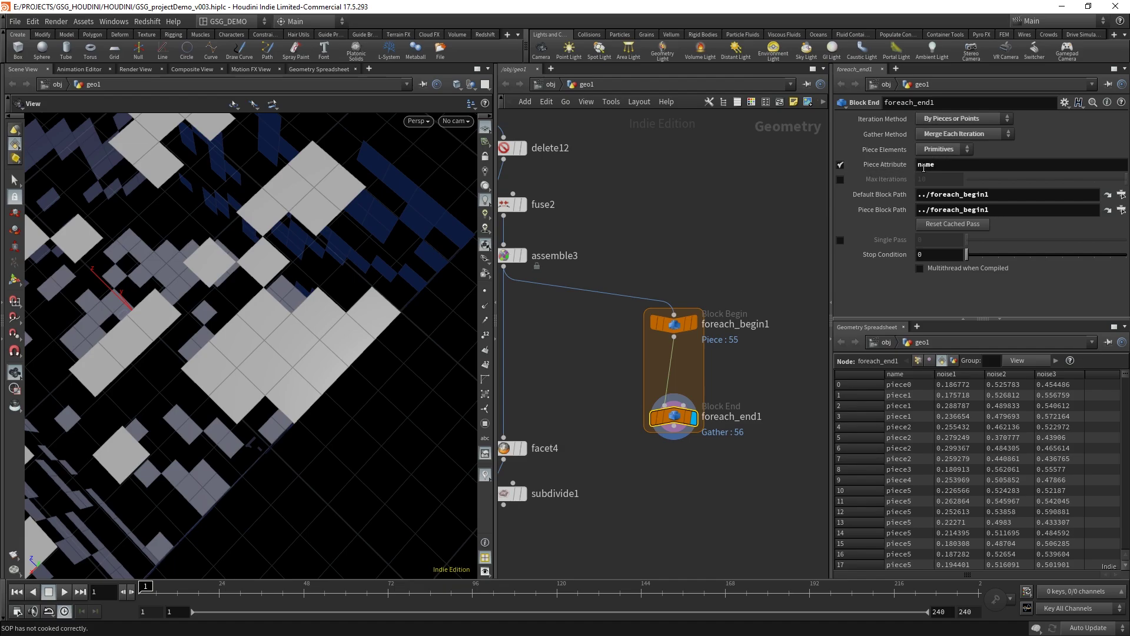
Inspect assemble3's primitive attributes, sorting them by name in ascending order and browsing the list of pieces.
{"action": "key", "text": "h"}
{"action": "left_click", "coordinate": [545, 252]}
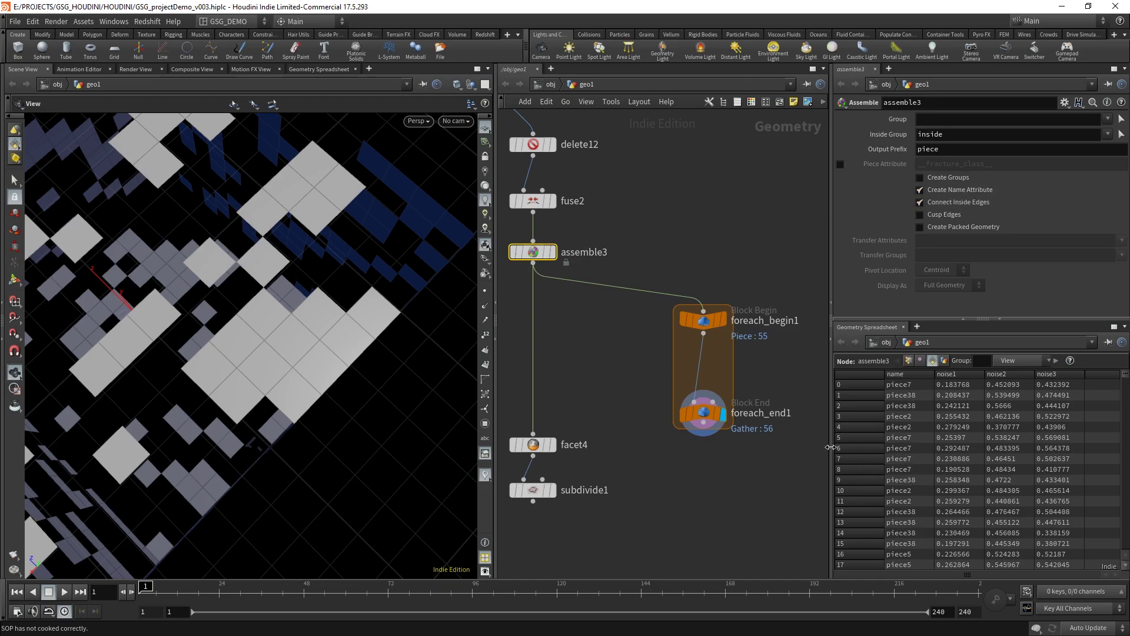
{"action": "middle_click_drag", "start_coordinate": [754, 466], "coordinate": [710, 471]}
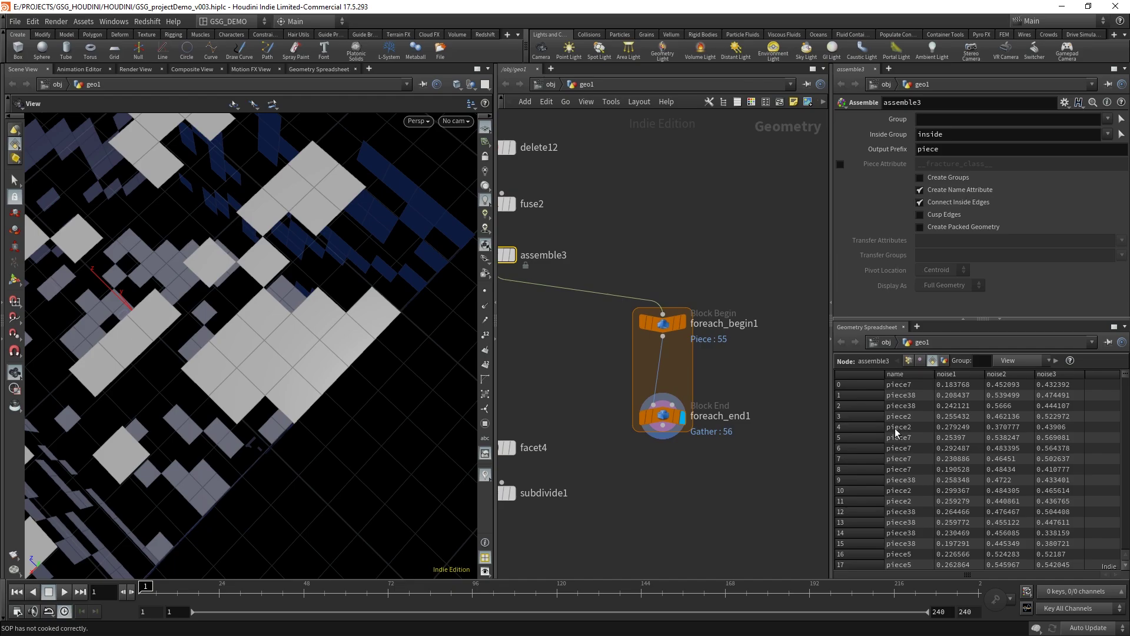
{"action": "left_click", "coordinate": [910, 375]}
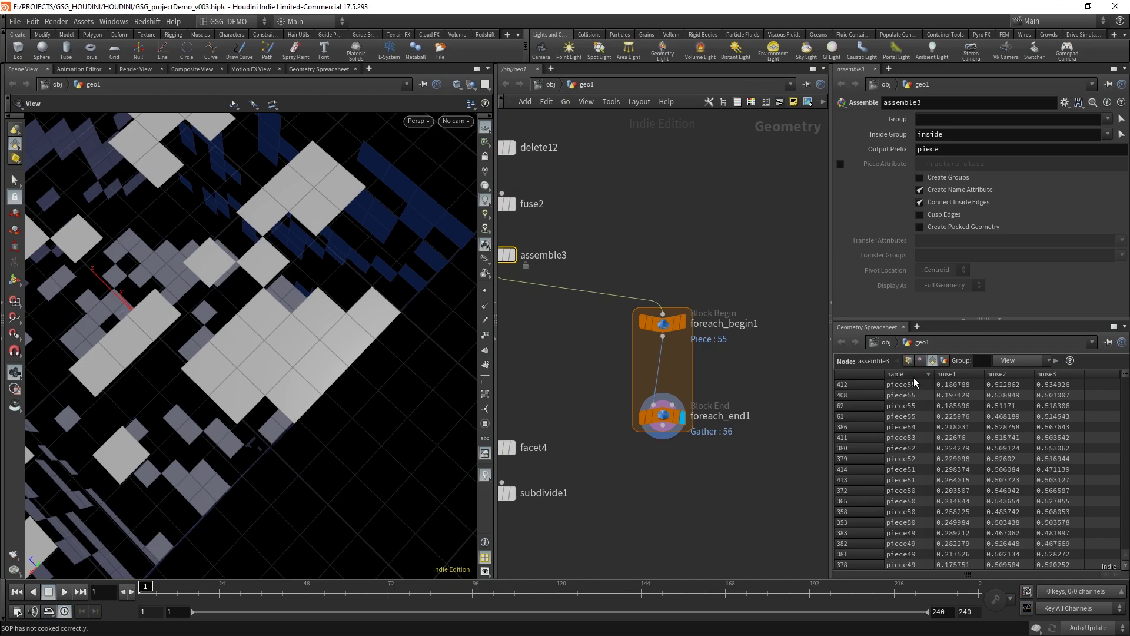
{"action": "left_click", "coordinate": [909, 373]}
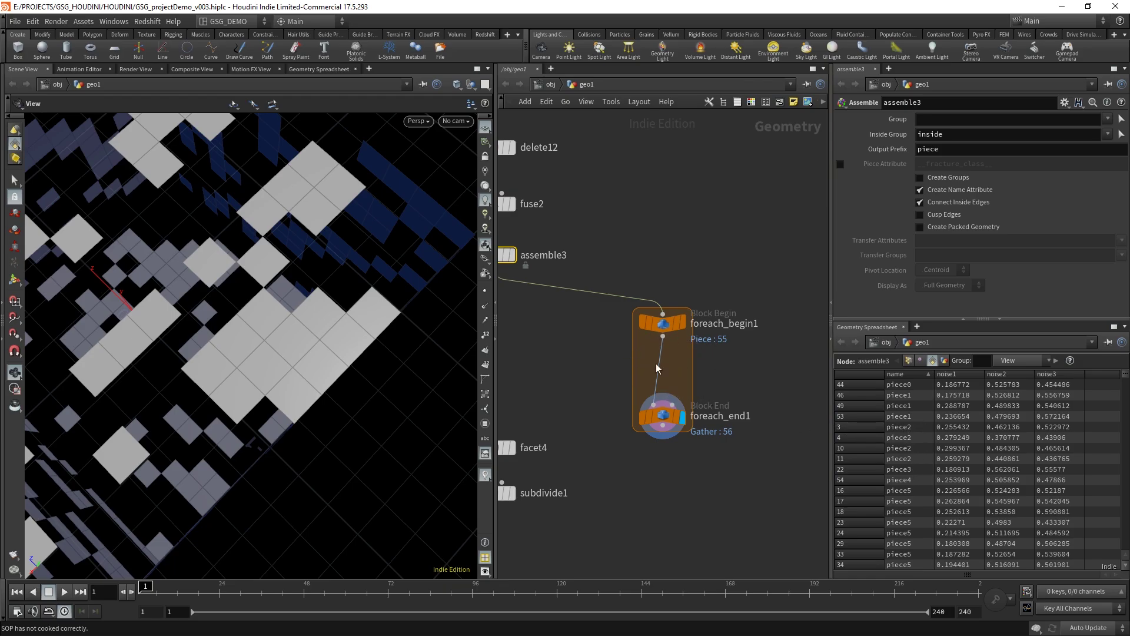
{"action": "middle_click_drag", "start_coordinate": [765, 383], "coordinate": [768, 409]}
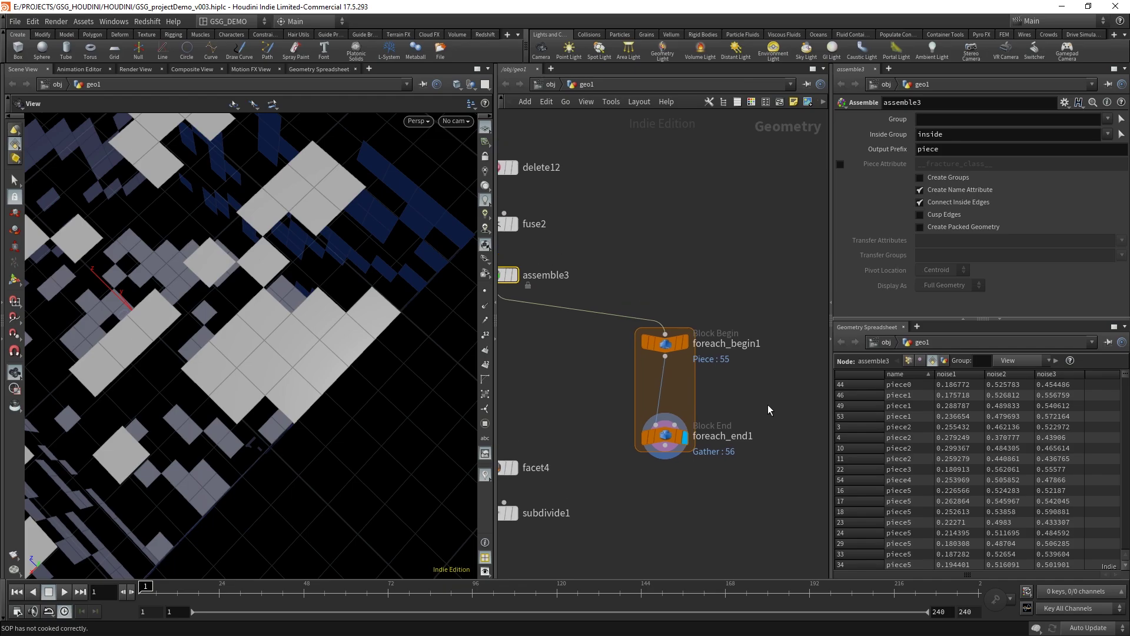
{"action": "left_click_drag", "start_coordinate": [1126, 382], "coordinate": [1124, 551]}
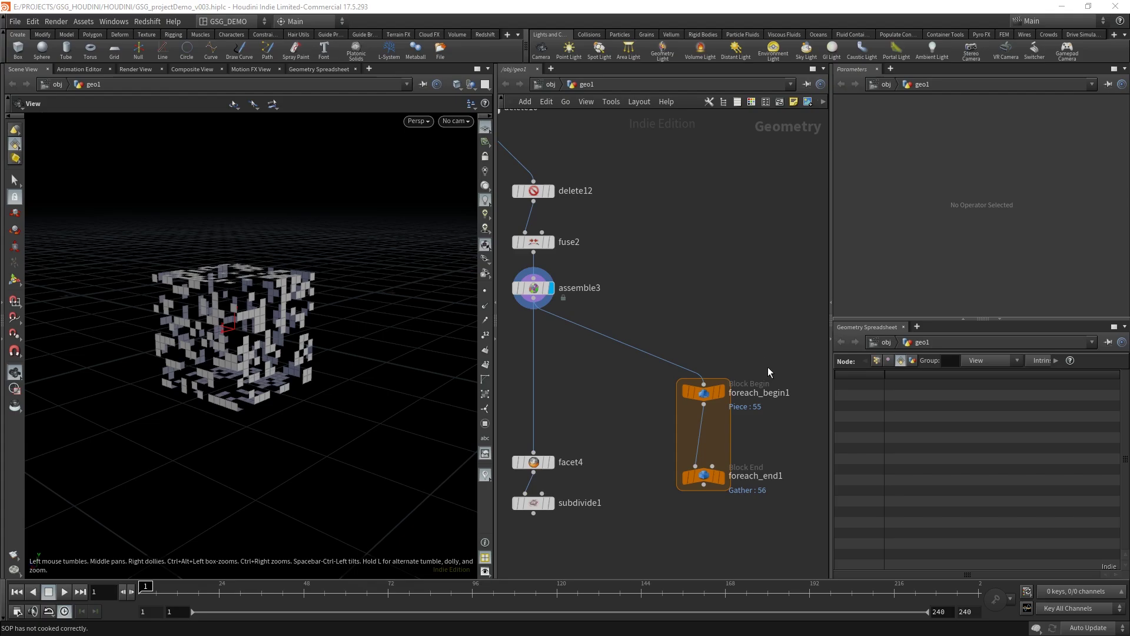
Add an Attribute Wrangle beside the loop, feed it from assemble3's output, and display its result.
{"action": "left_click_drag", "start_coordinate": [789, 346], "coordinate": [693, 522]}
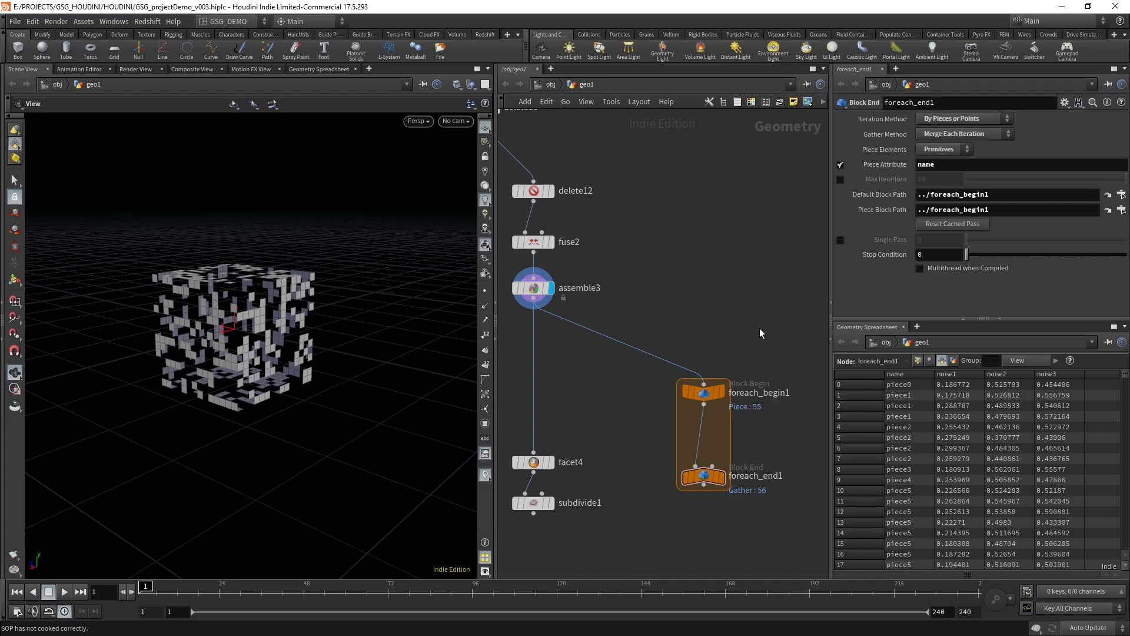
{"action": "middle_click_drag", "start_coordinate": [752, 330], "coordinate": [736, 338]}
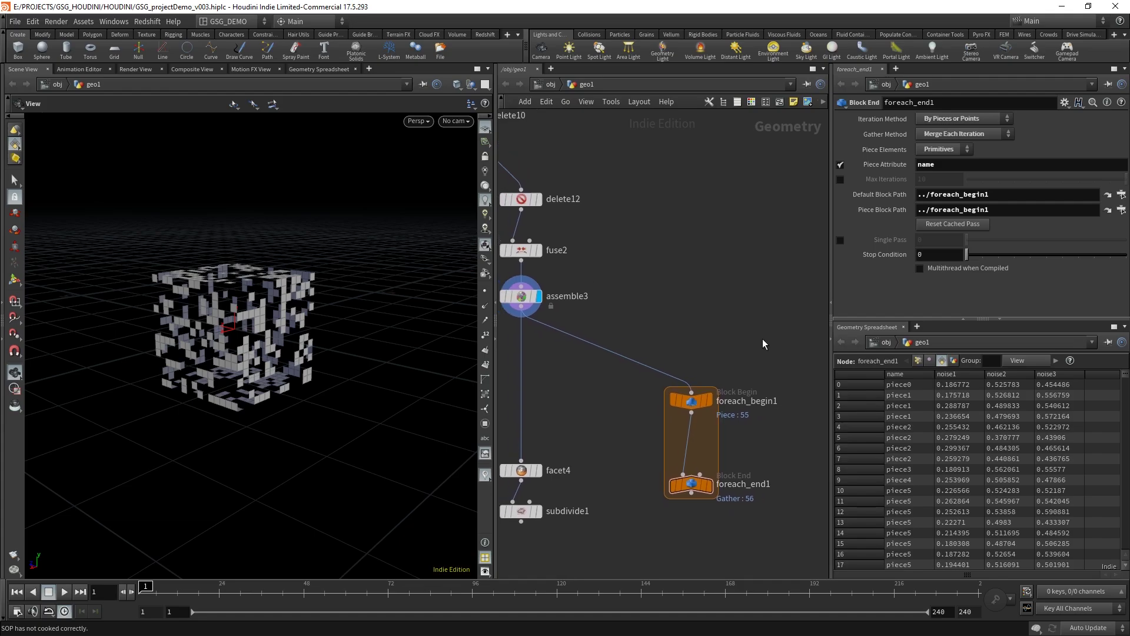
{"action": "key", "text": "Tab"}
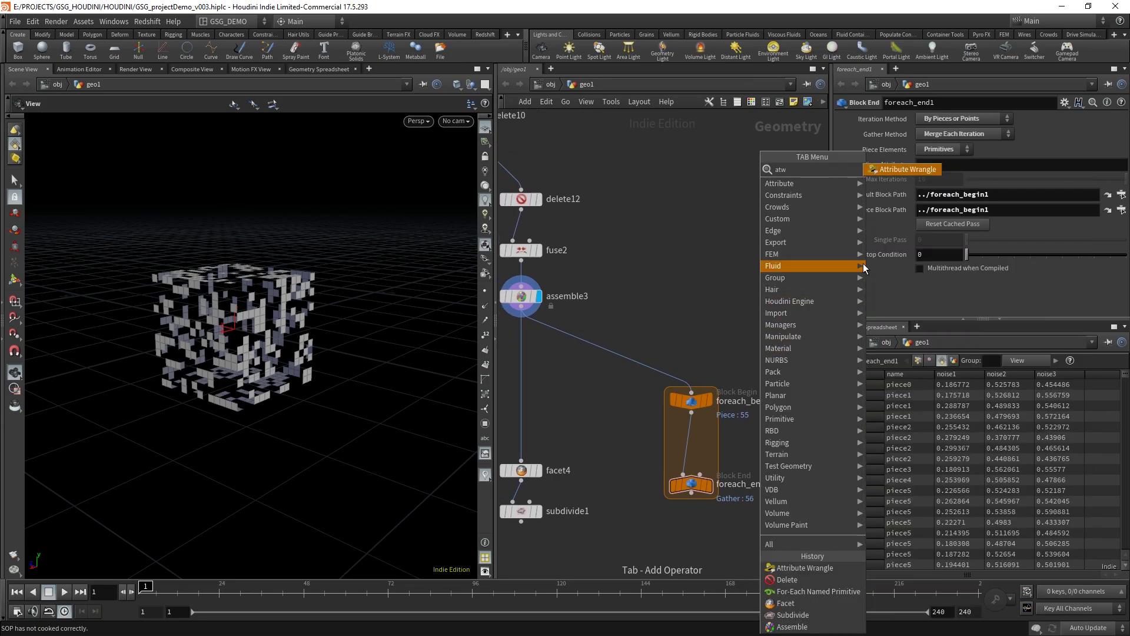
{"action": "left_click", "coordinate": [889, 254]}
{"action": "left_click", "coordinate": [807, 380]}
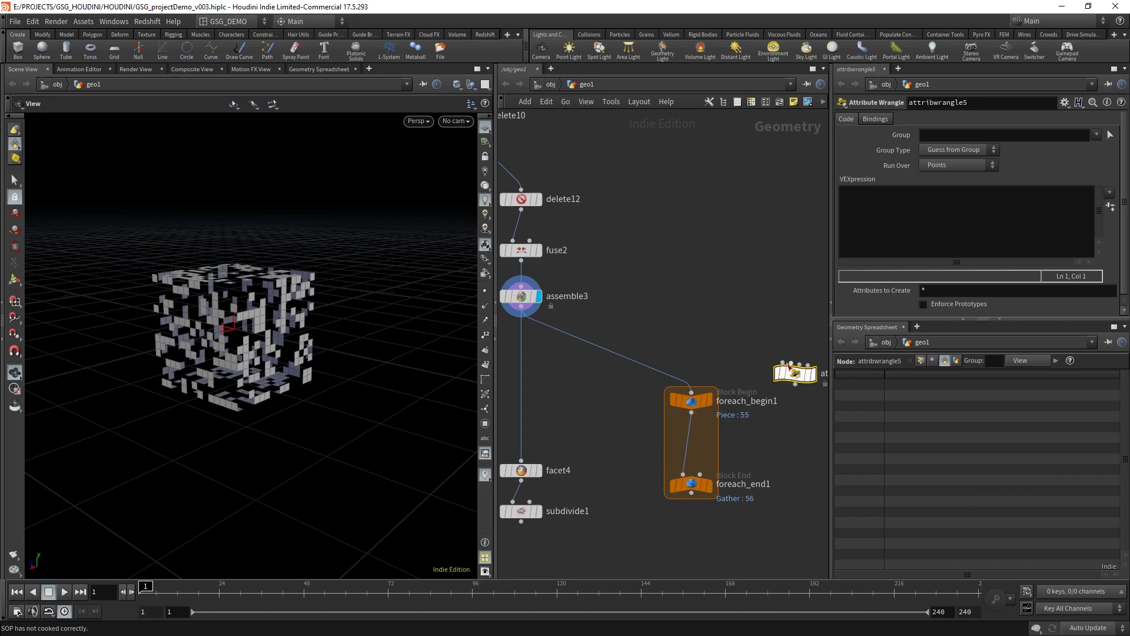
{"action": "left_click", "coordinate": [783, 362]}
{"action": "left_click", "coordinate": [542, 319]}
{"action": "middle_click_drag", "start_coordinate": [698, 290], "coordinate": [599, 300]}
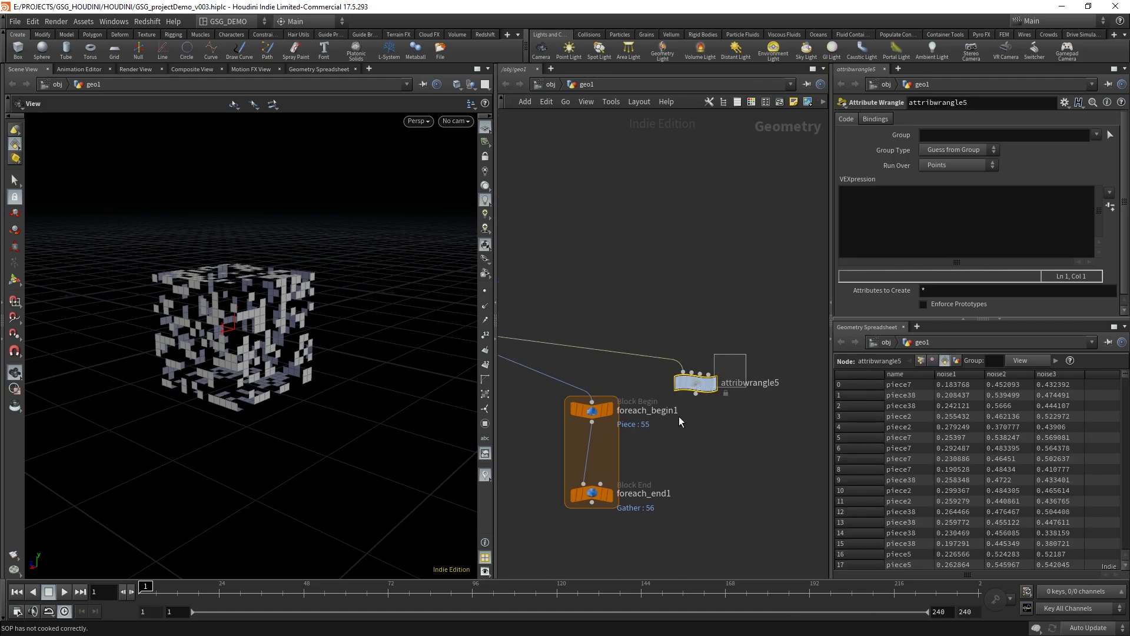
{"action": "left_click_drag", "start_coordinate": [701, 389], "coordinate": [723, 382]}
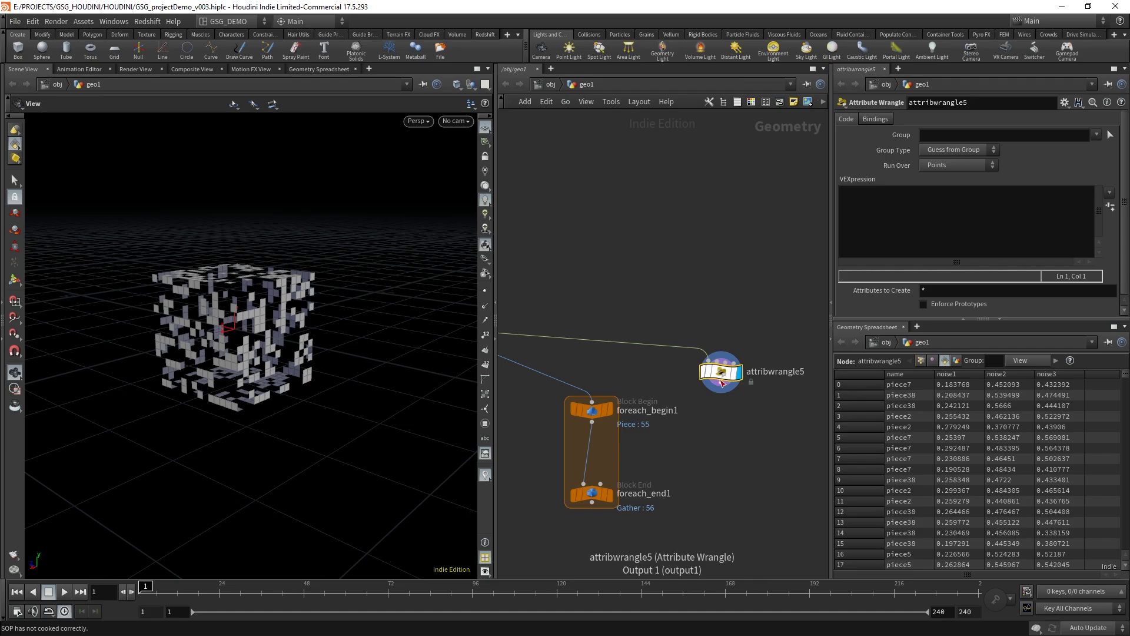
{"action": "left_click", "coordinate": [964, 166]}
{"action": "left_click", "coordinate": [960, 188]}
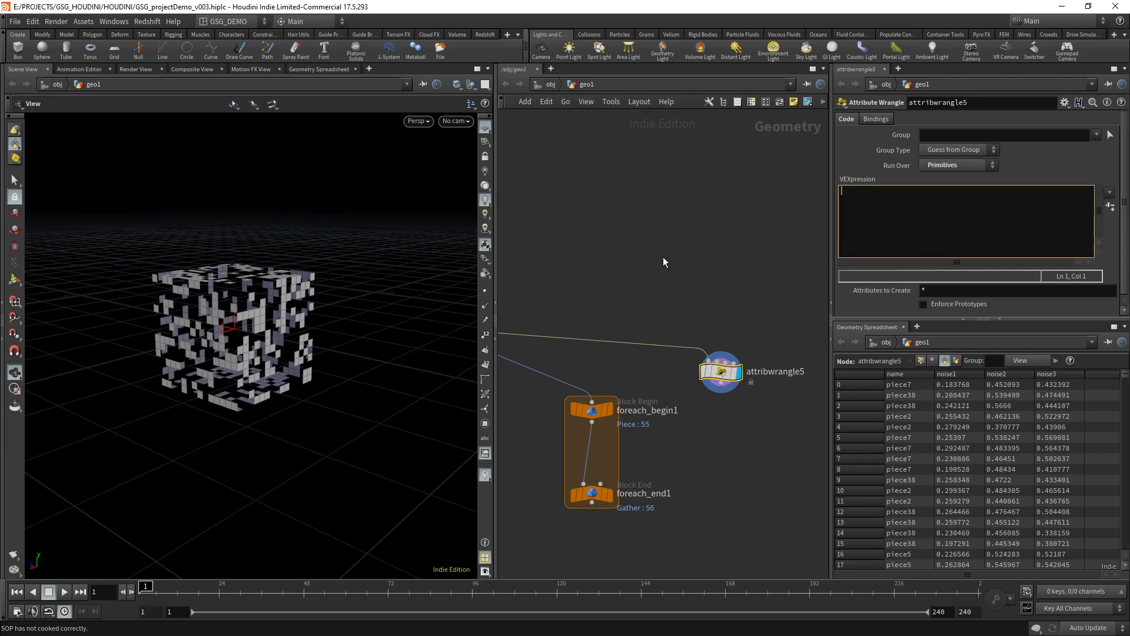
{"action": "type", "text": "if(s@name != \"piece0\"){"}
{"action": "key", "text": "Return"}
{"action": "key", "text": "Return"}
{"action": "type", "text": "}"}
{"action": "key", "text": "Up"}
{"action": "key", "text": "Tab"}
{"action": "type", "text": "removeprim(0, @prim"}
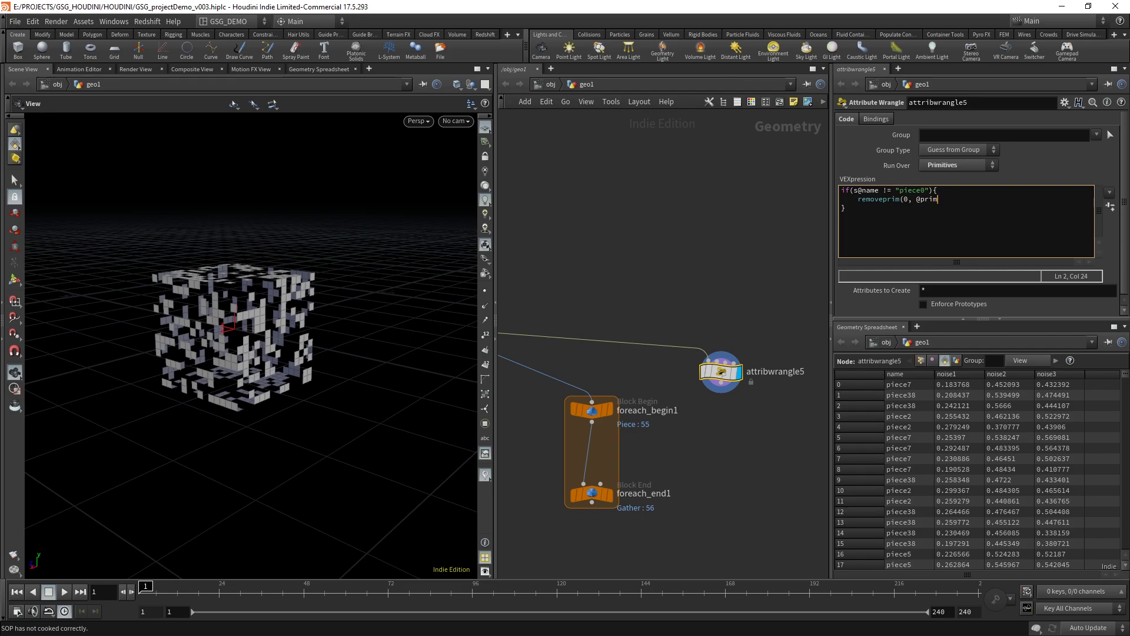
{"action": "type", "text": "num, 1);"}
{"action": "left_click", "coordinate": [698, 302]}
Duplicate the piece0 wrangle beside the original and change the copy's name condition to "piece1".
{"action": "middle_click_drag", "start_coordinate": [734, 323], "coordinate": [636, 355]}
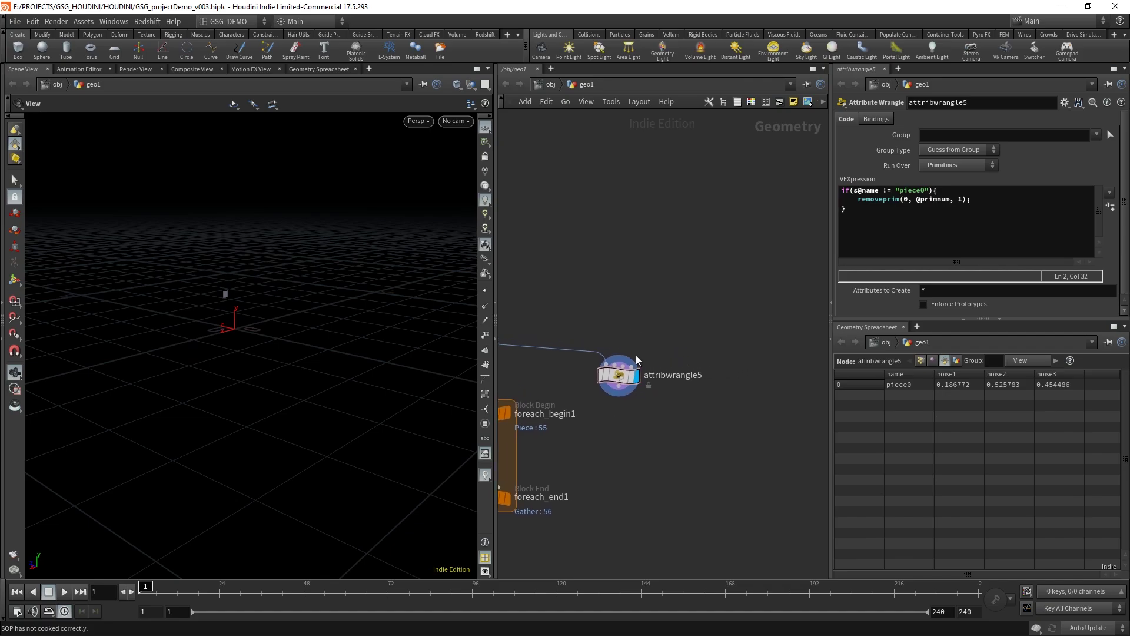
{"action": "middle_click_drag", "start_coordinate": [706, 430], "coordinate": [703, 422]}
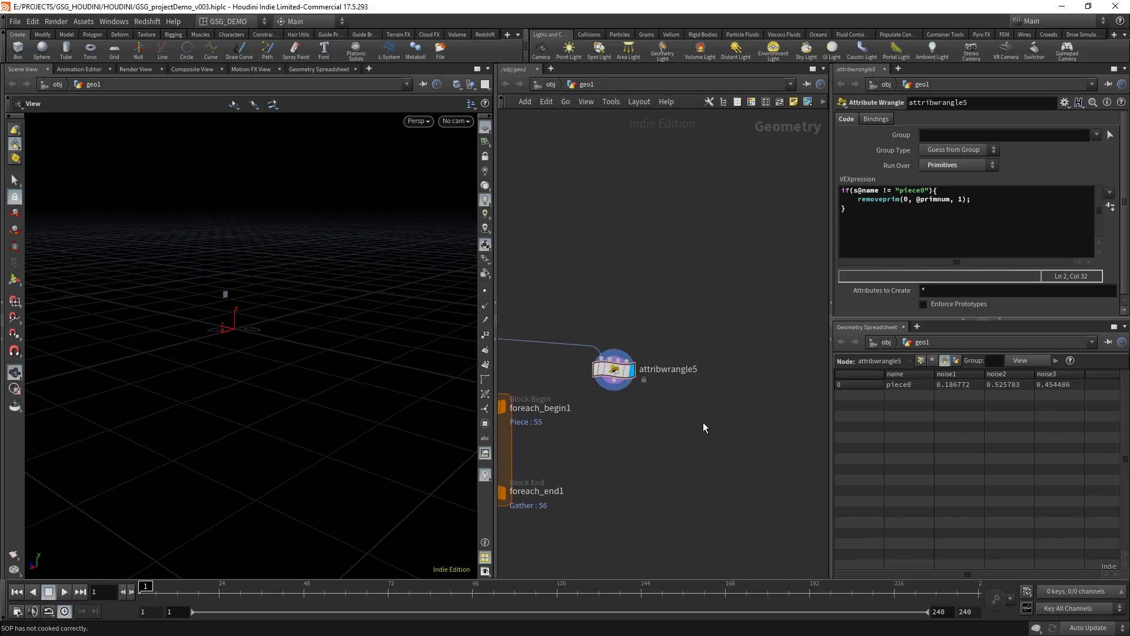
{"action": "left_click", "coordinate": [620, 381]}
{"action": "left_click_drag", "start_coordinate": [620, 382], "coordinate": [746, 382], "text": "alt"}
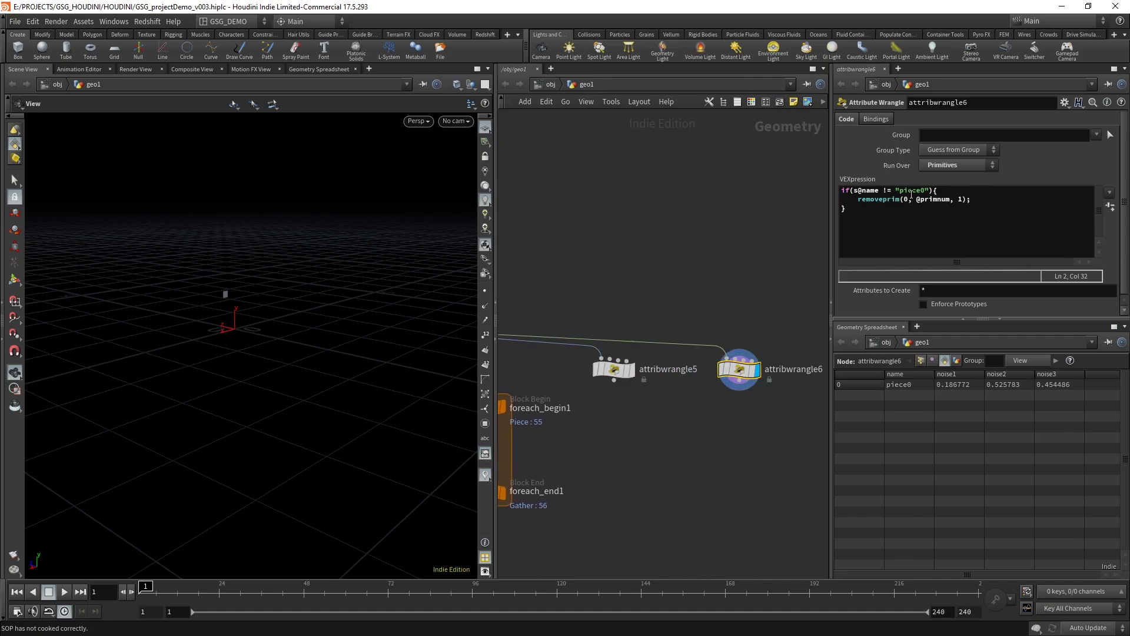
{"action": "left_click", "coordinate": [928, 191]}
{"action": "key", "text": "BackSpace"}
{"action": "type", "text": "1"}
{"action": "left_click", "coordinate": [700, 285]}
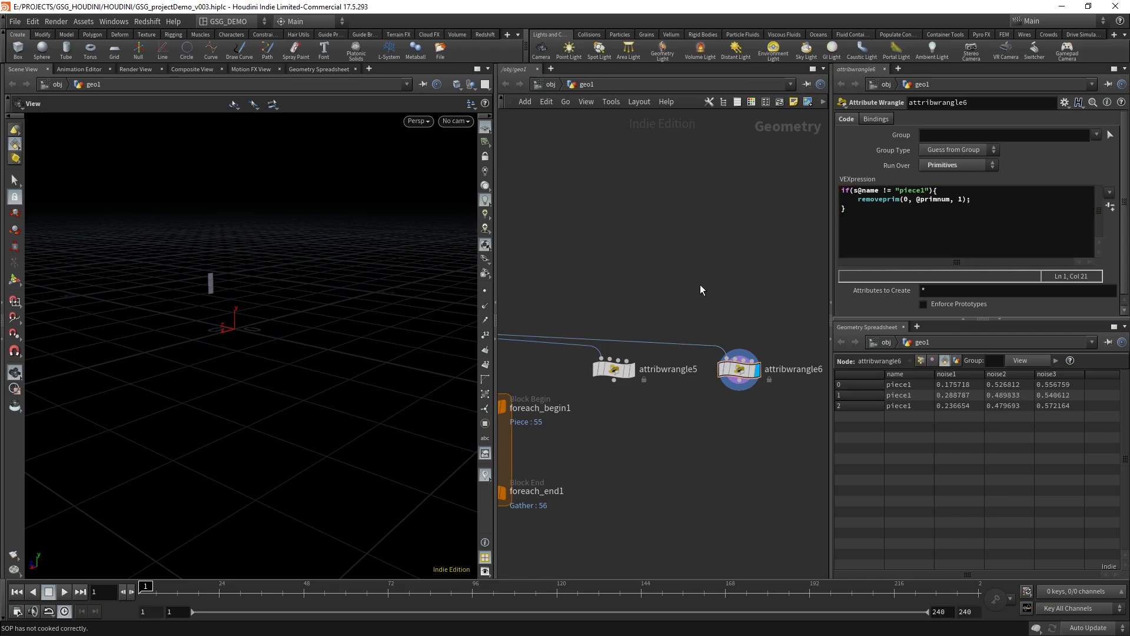
Duplicate the piece1 wrangle and change the new copy's name condition to "piece2".
{"action": "middle_click_drag", "start_coordinate": [700, 285], "coordinate": [606, 287]}
{"action": "left_click_drag", "start_coordinate": [663, 373], "coordinate": [765, 371], "text": "alt"}
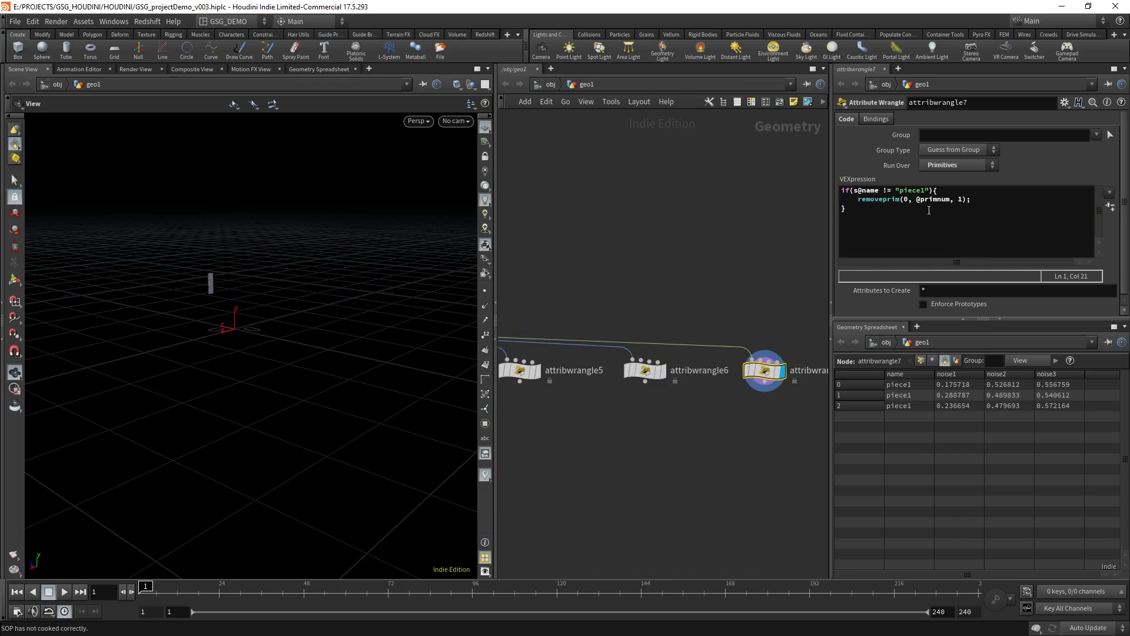
{"action": "left_click", "coordinate": [928, 191]}
{"action": "key", "text": "BackSpace"}
{"action": "type", "text": "2"}
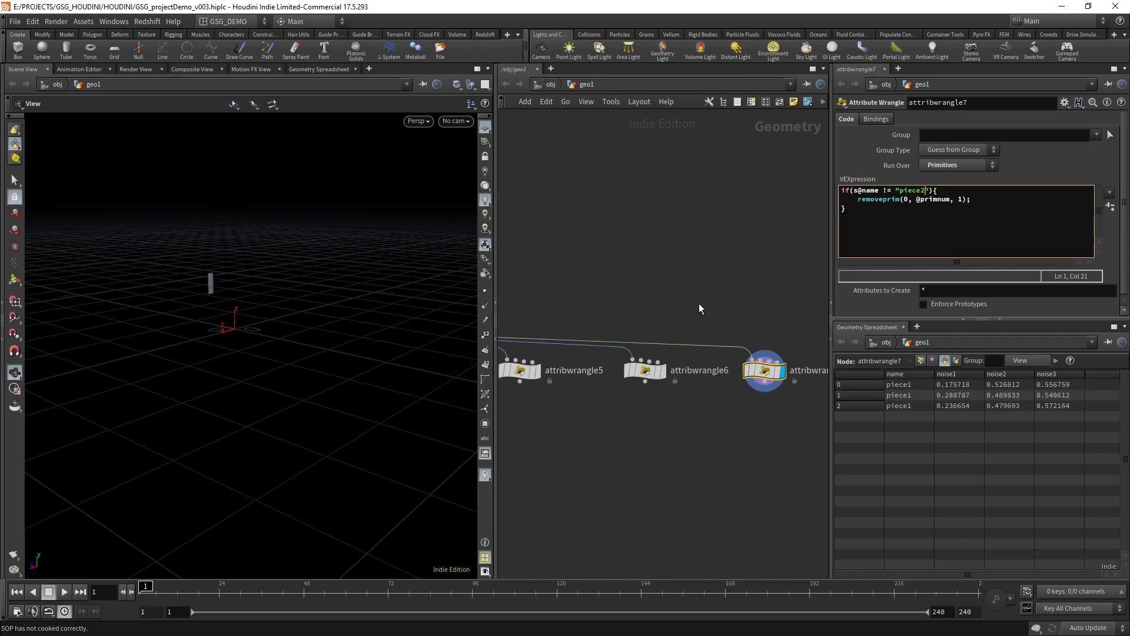
{"action": "left_click", "coordinate": [699, 303]}
Duplicate the piece2 wrangle and change the new copy's name condition to "piece3".
{"action": "middle_click_drag", "start_coordinate": [698, 308], "coordinate": [564, 301]}
{"action": "left_click_drag", "start_coordinate": [626, 363], "coordinate": [739, 364], "text": "alt"}
{"action": "left_click", "coordinate": [923, 190]}
{"action": "key", "text": "BackSpace"}
{"action": "type", "text": "3"}
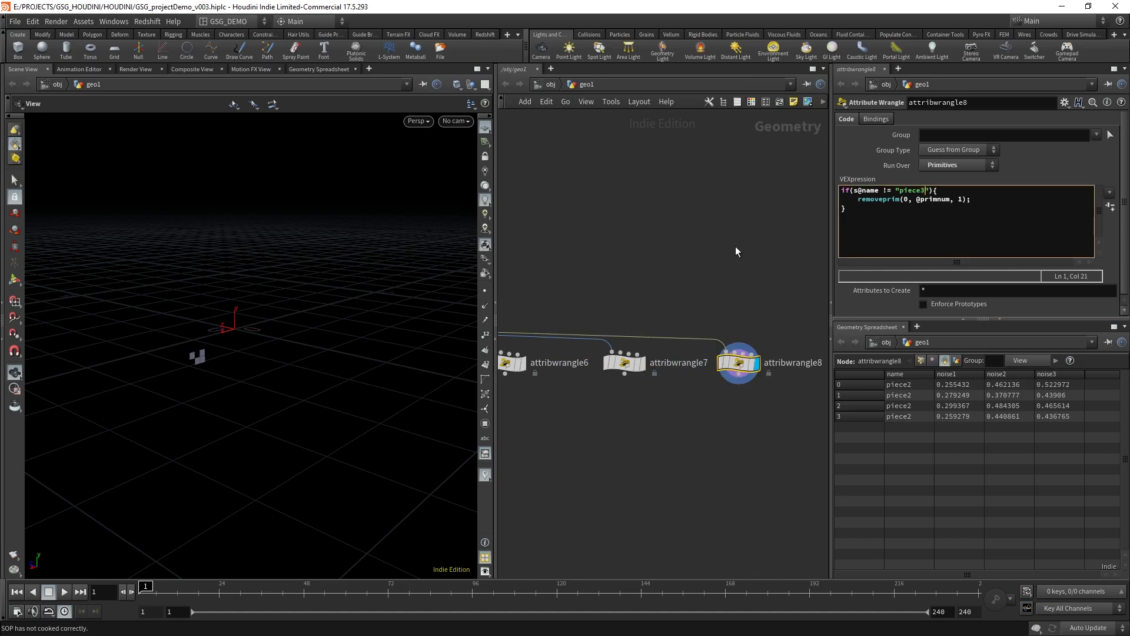
{"action": "left_click", "coordinate": [646, 285]}
Delete all four piece-isolating Attribute Wrangle nodes beside the For-Each loop.
{"action": "scroll", "coordinate": [670, 418], "scroll_direction": "down", "scroll_amount": 5}
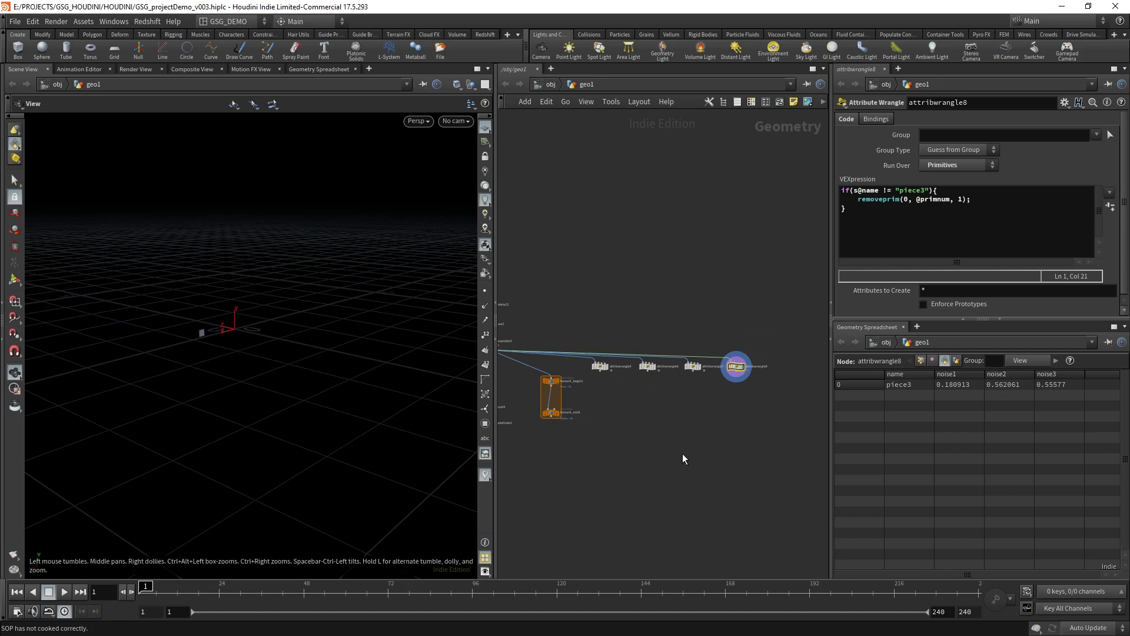
{"action": "scroll", "coordinate": [729, 434], "scroll_direction": "up", "scroll_amount": 2}
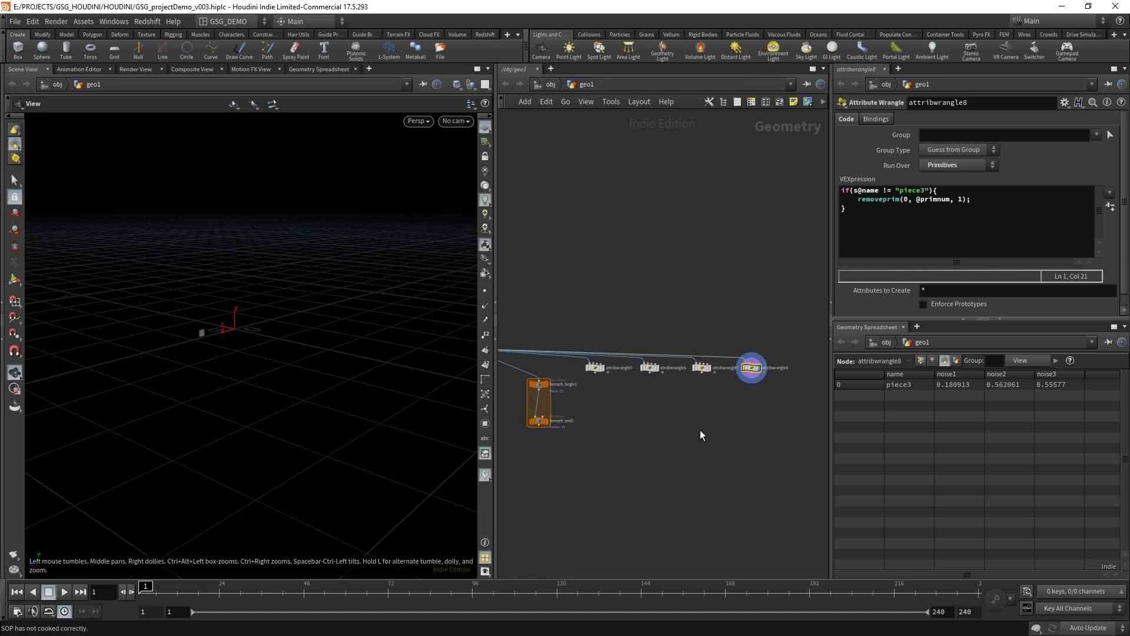
{"action": "left_click_drag", "start_coordinate": [773, 405], "coordinate": [595, 310]}
{"action": "key", "text": "Delete"}
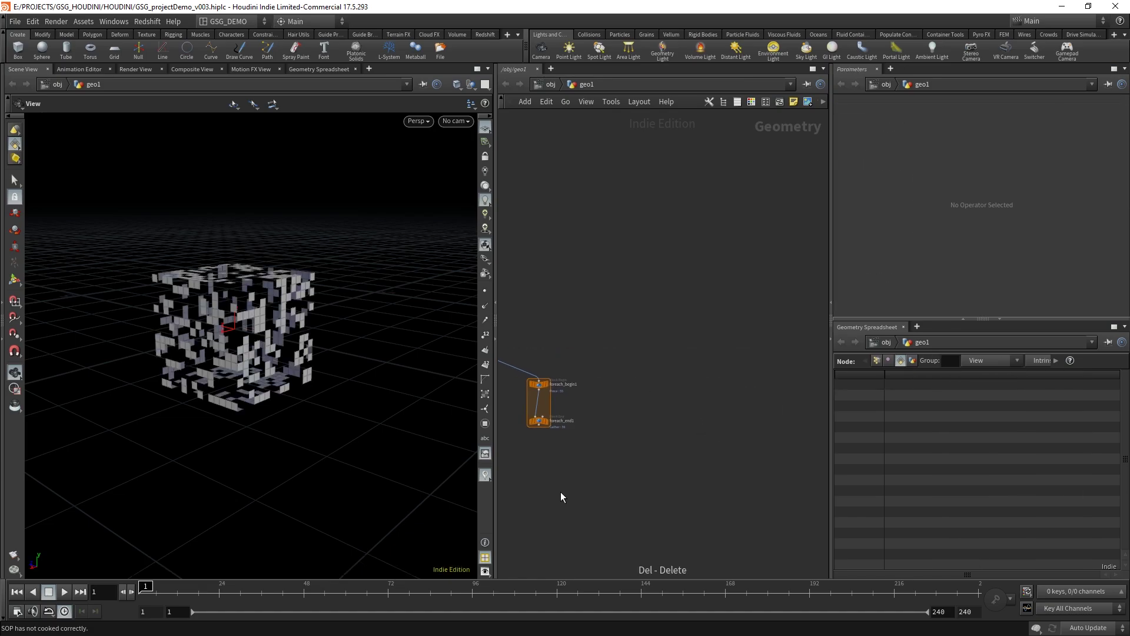
Insert an Attribute Wrangle on the wire between foreach_begin1 and foreach_end1.
{"action": "middle_click_drag", "start_coordinate": [561, 492], "coordinate": [640, 475]}
{"action": "scroll", "coordinate": [654, 457], "scroll_direction": "up", "scroll_amount": 4}
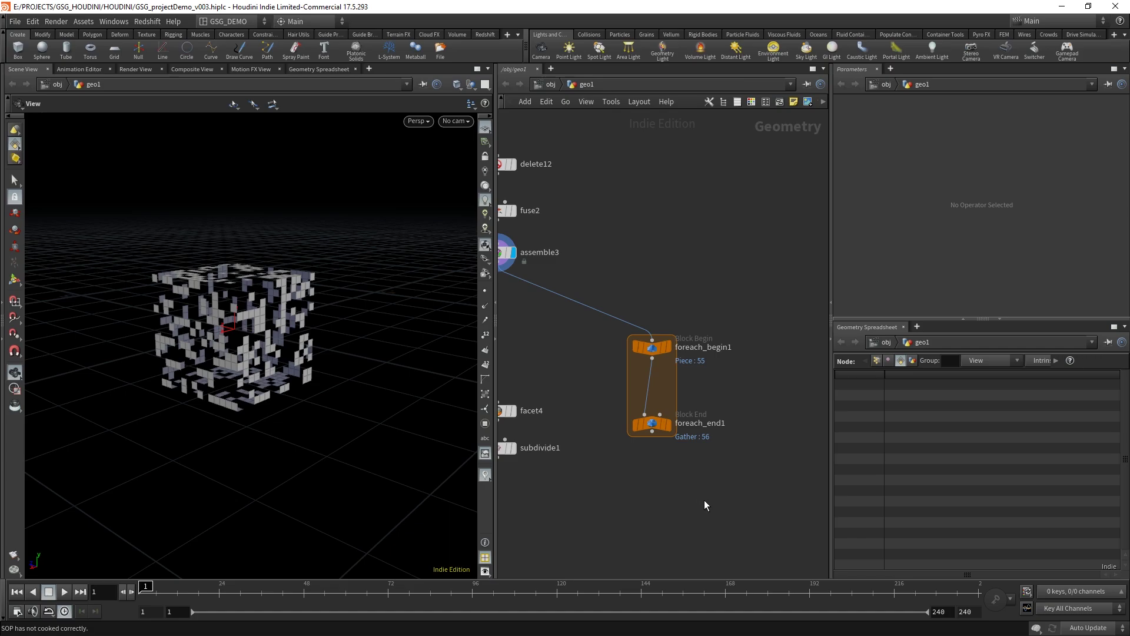
{"action": "key", "text": "Tab"}
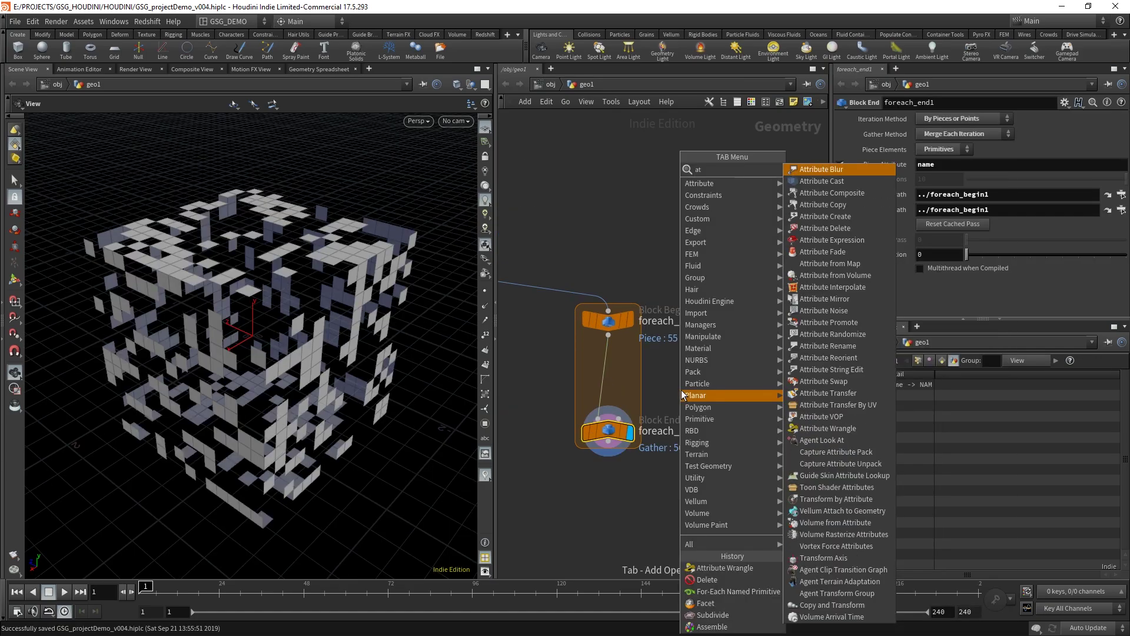
{"action": "type", "text": "atwr"}
{"action": "left_click", "coordinate": [825, 169]}
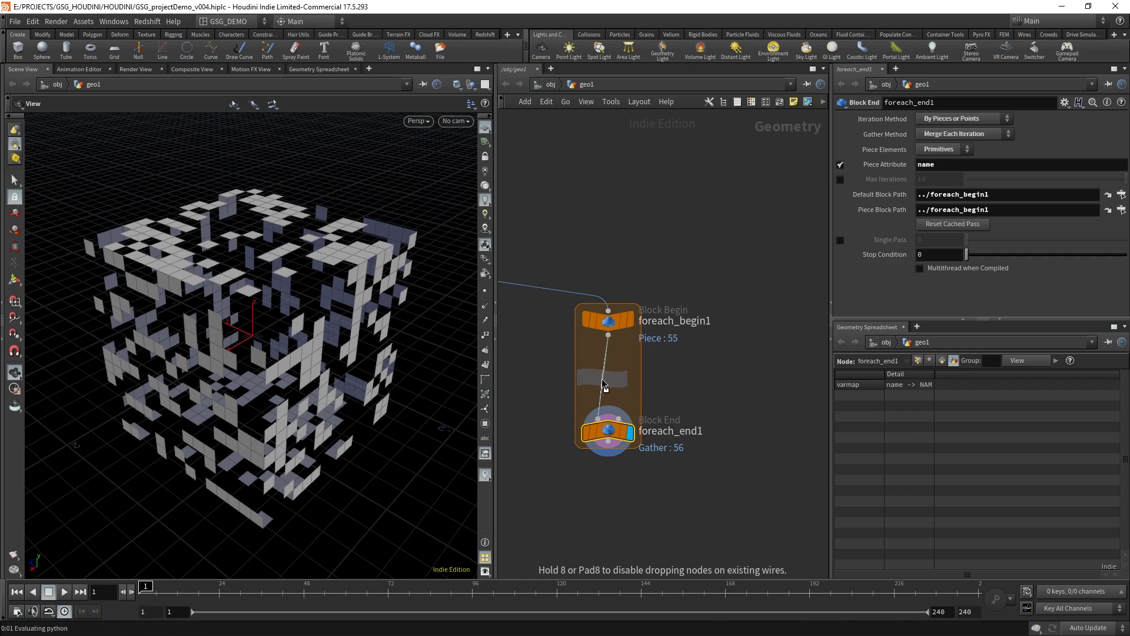
{"action": "left_click", "coordinate": [603, 380]}
{"action": "key", "text": "l"}
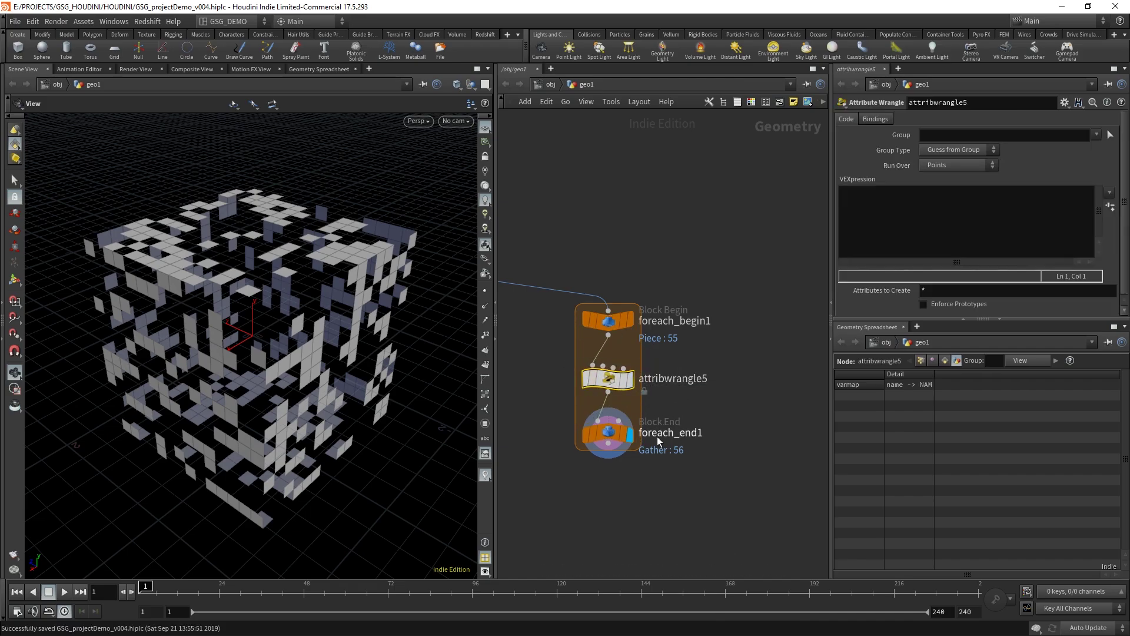
Set the Attribute Wrangle inside the For-Each loop to run over Primitives.
{"action": "mouse_move", "coordinate": [608, 381]}
{"action": "left_mouse_down"}
{"action": "mouse_move", "coordinate": [719, 384]}
{"action": "mouse_move", "coordinate": [530, 378]}
{"action": "mouse_move", "coordinate": [638, 385]}
{"action": "mouse_move", "coordinate": [608, 383]}
{"action": "left_mouse_up"}
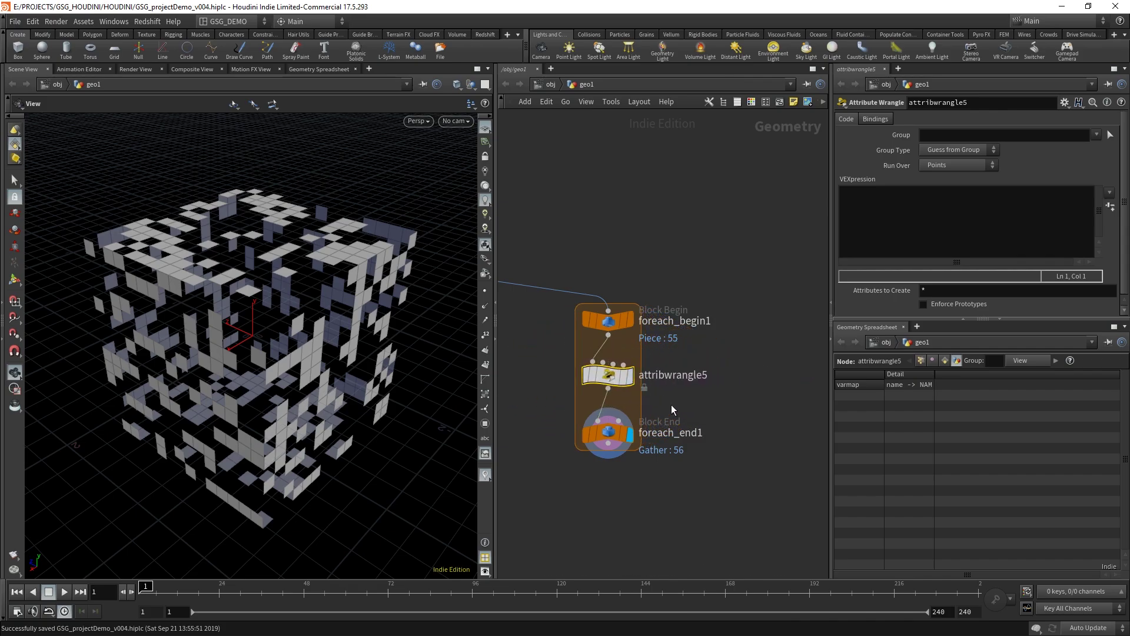
{"action": "left_click", "coordinate": [966, 166]}
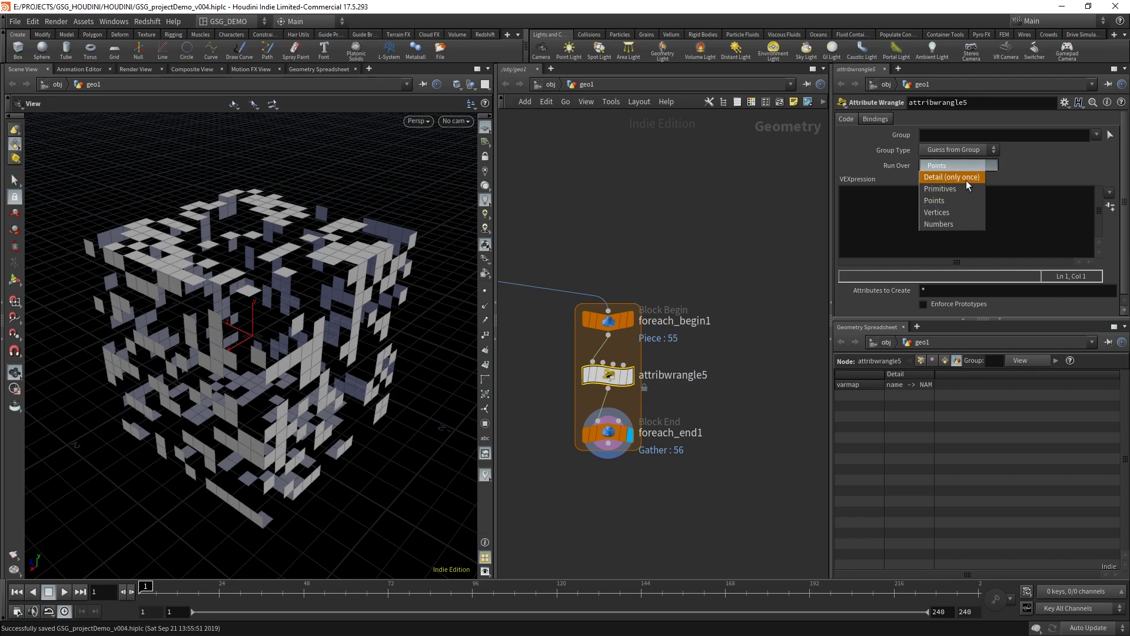
{"action": "left_click", "coordinate": [966, 180]}
{"action": "left_click", "coordinate": [961, 242]}
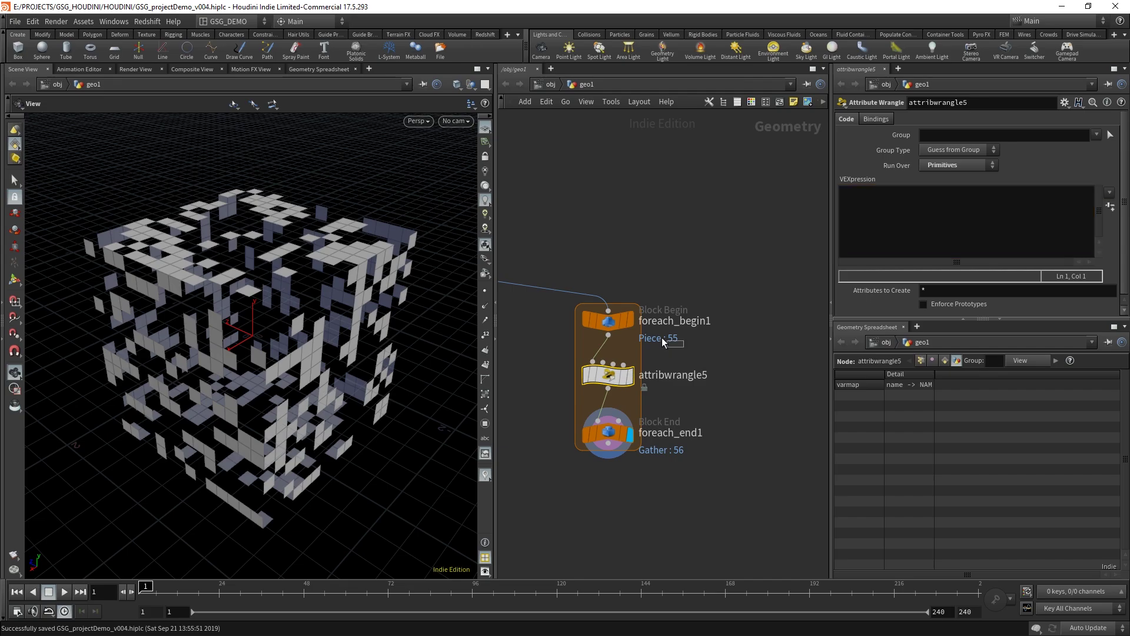
Create a Meta Import node from foreach_begin1 and widen the network view to show it.
{"action": "left_click", "coordinate": [621, 324]}
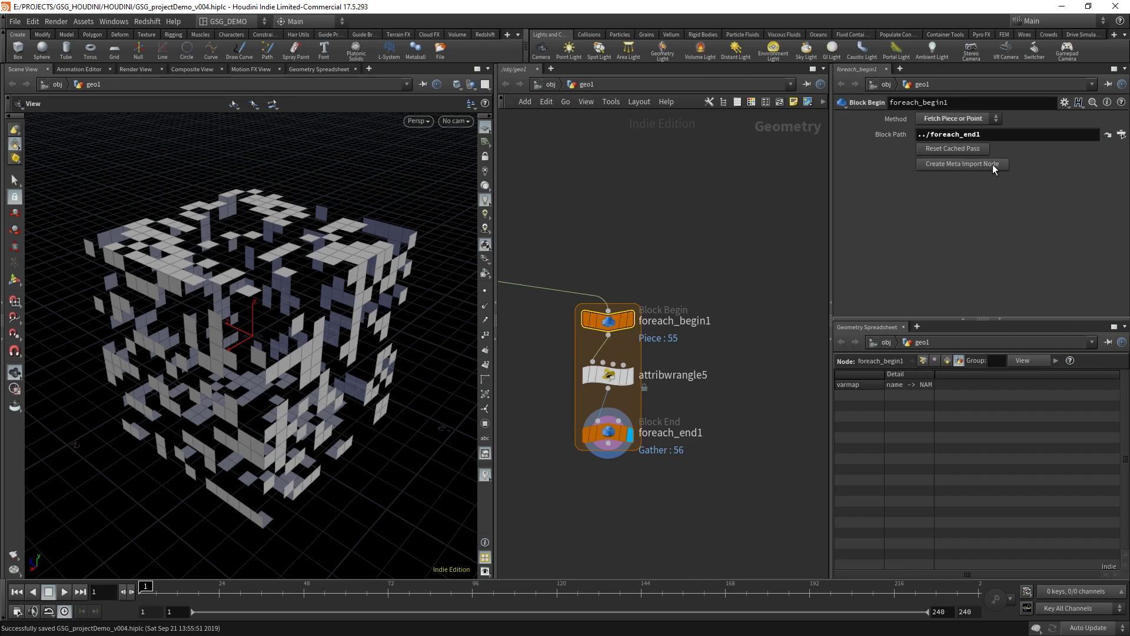
{"action": "left_click", "coordinate": [962, 163]}
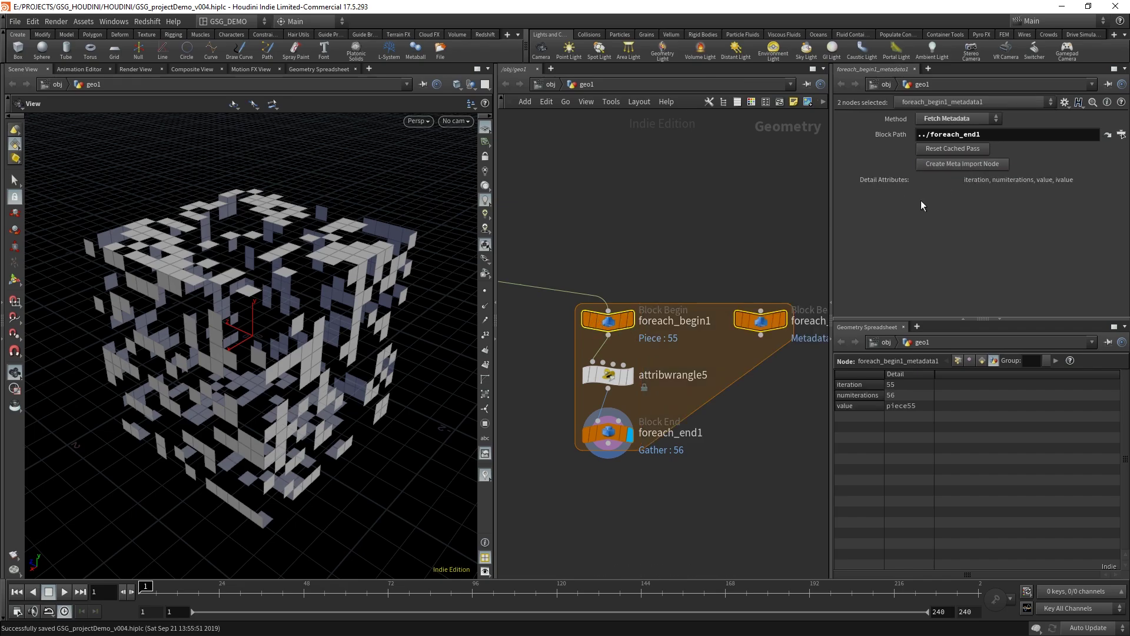
{"action": "middle_click_drag", "start_coordinate": [765, 436], "coordinate": [682, 436]}
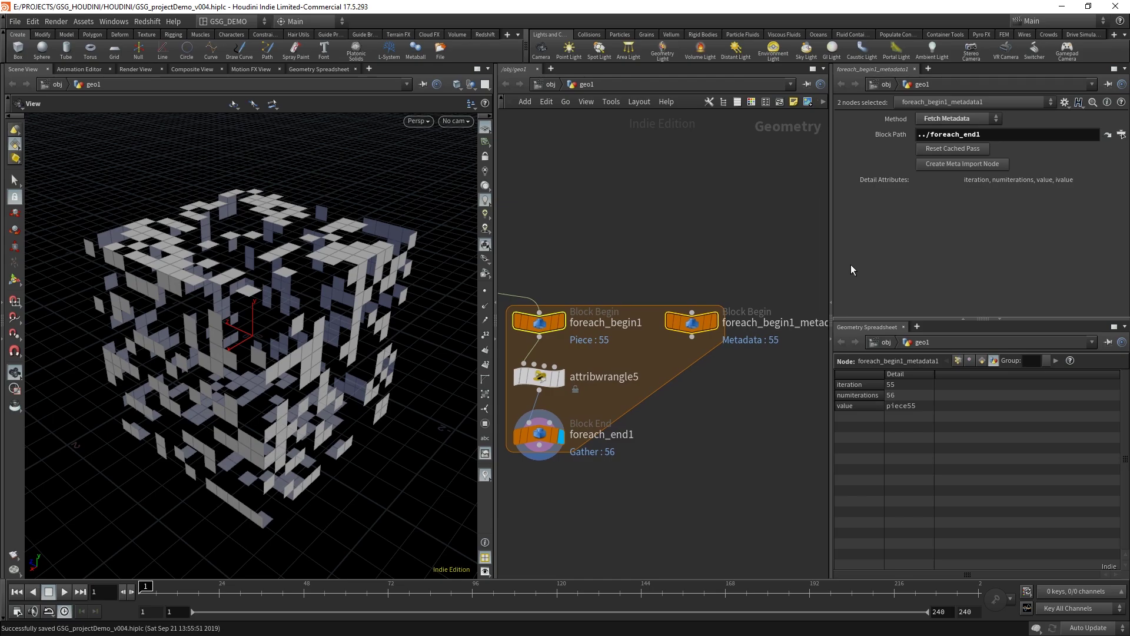
{"action": "left_click_drag", "start_coordinate": [830, 264], "coordinate": [875, 264]}
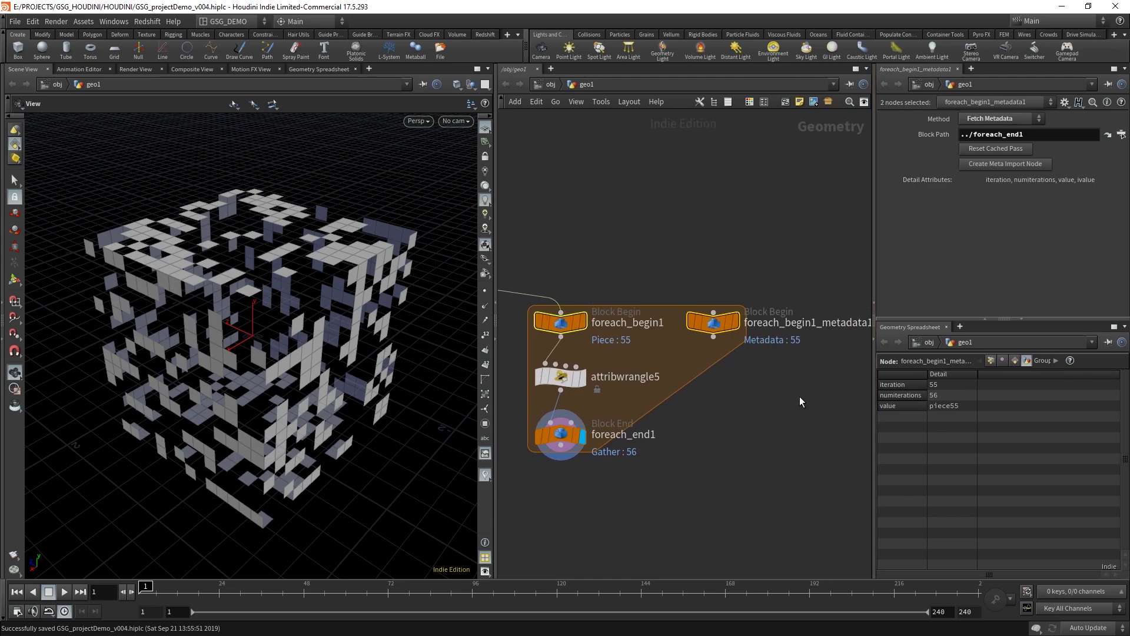
Connect the metadata block's output to the second input of attribwrangle5.
{"action": "left_click", "coordinate": [770, 381]}
{"action": "middle_click_drag", "start_coordinate": [763, 396], "coordinate": [747, 397]}
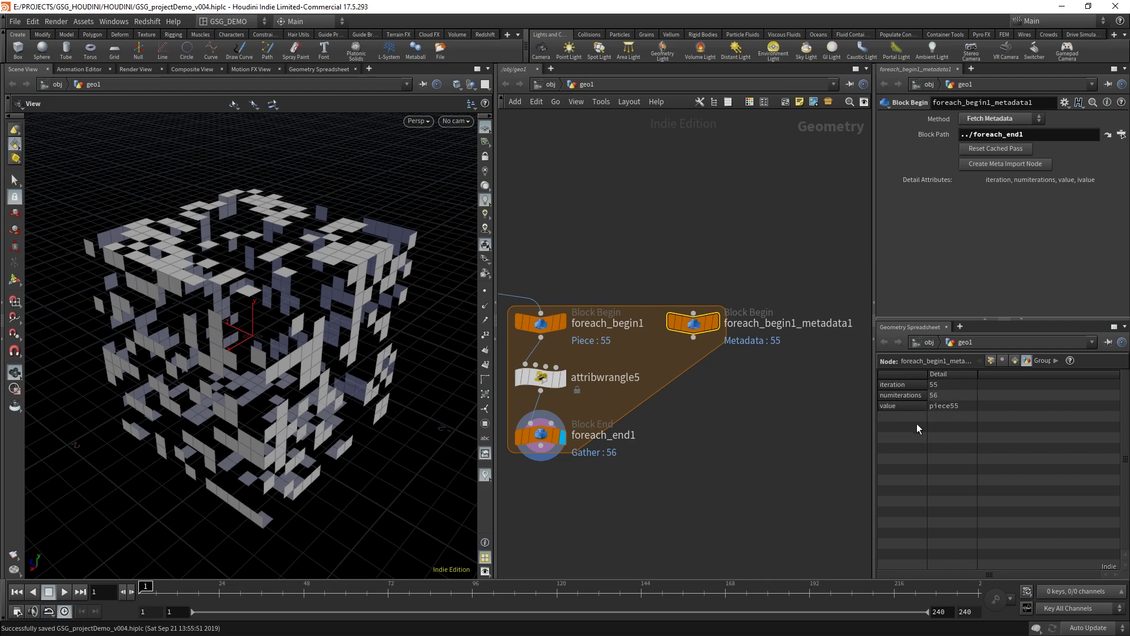
{"action": "middle_click_drag", "start_coordinate": [755, 426], "coordinate": [798, 424]}
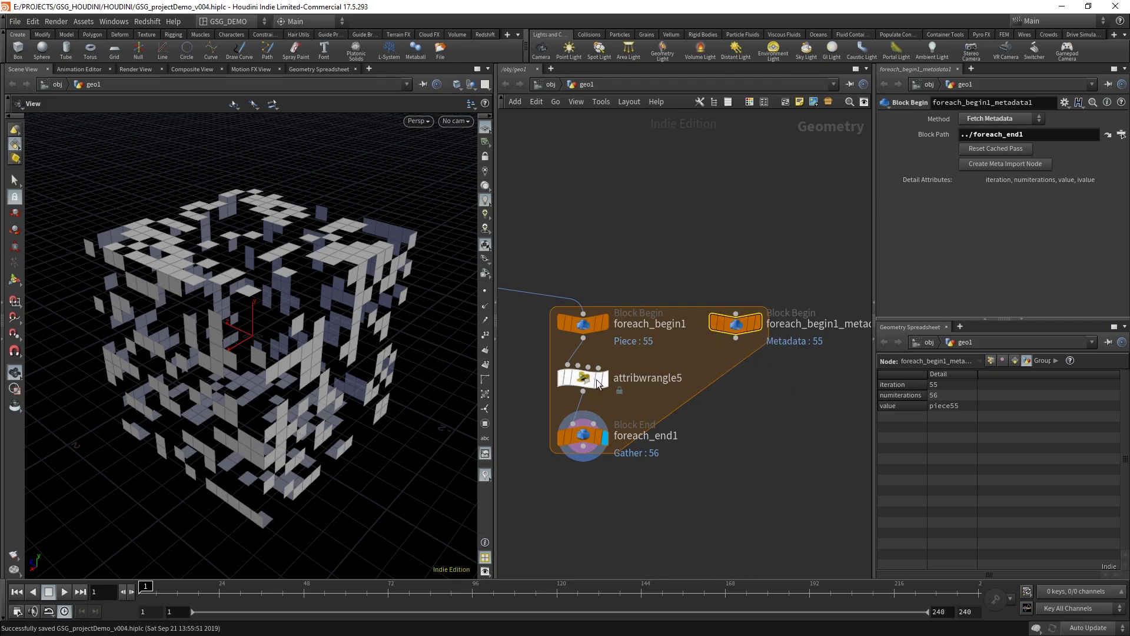
{"action": "left_click_drag", "start_coordinate": [736, 339], "coordinate": [571, 373]}
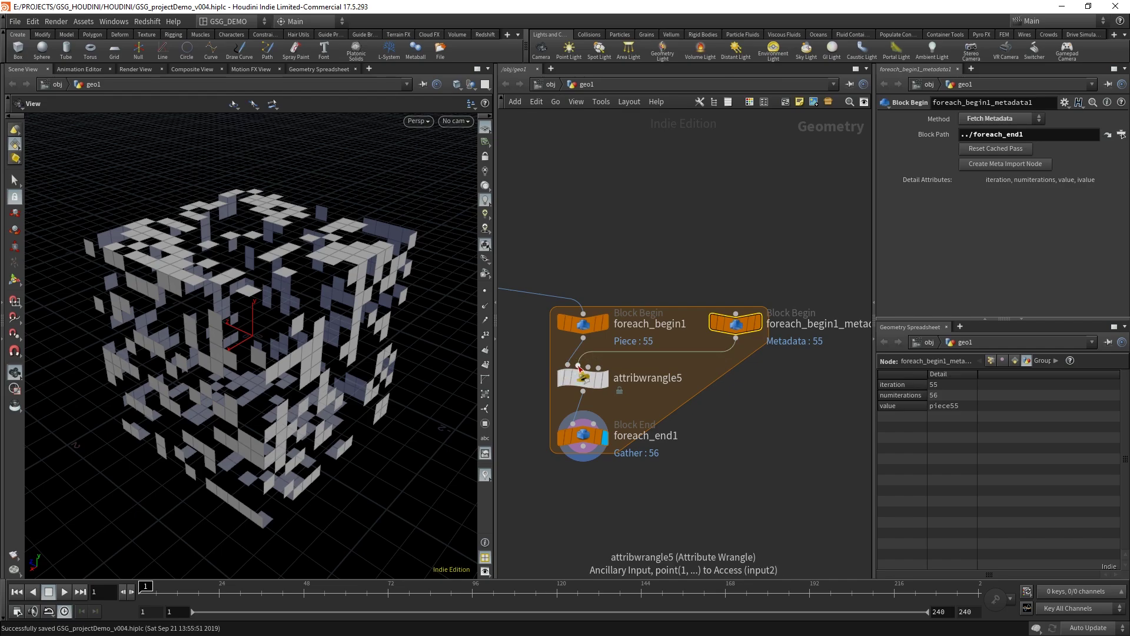
Write the VEX line i@iternum = detail(1, "iteration"); in attribwrangle5.
{"action": "left_click", "coordinate": [605, 384]}
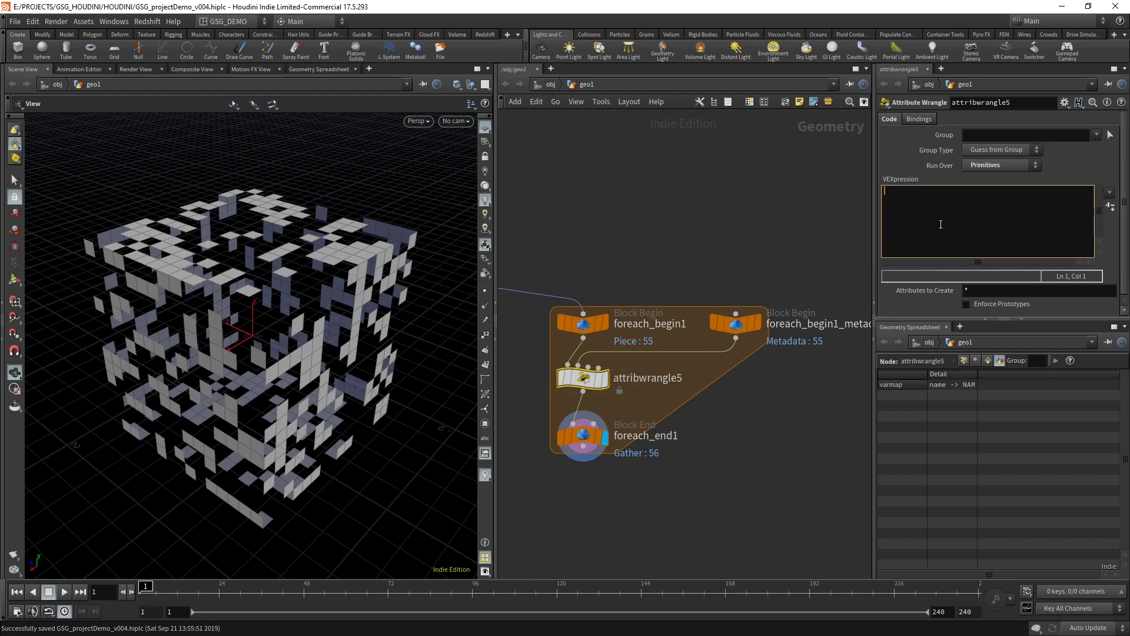
{"action": "type", "text": "i@iternum ="}
{"action": "type", "text": "detail"}
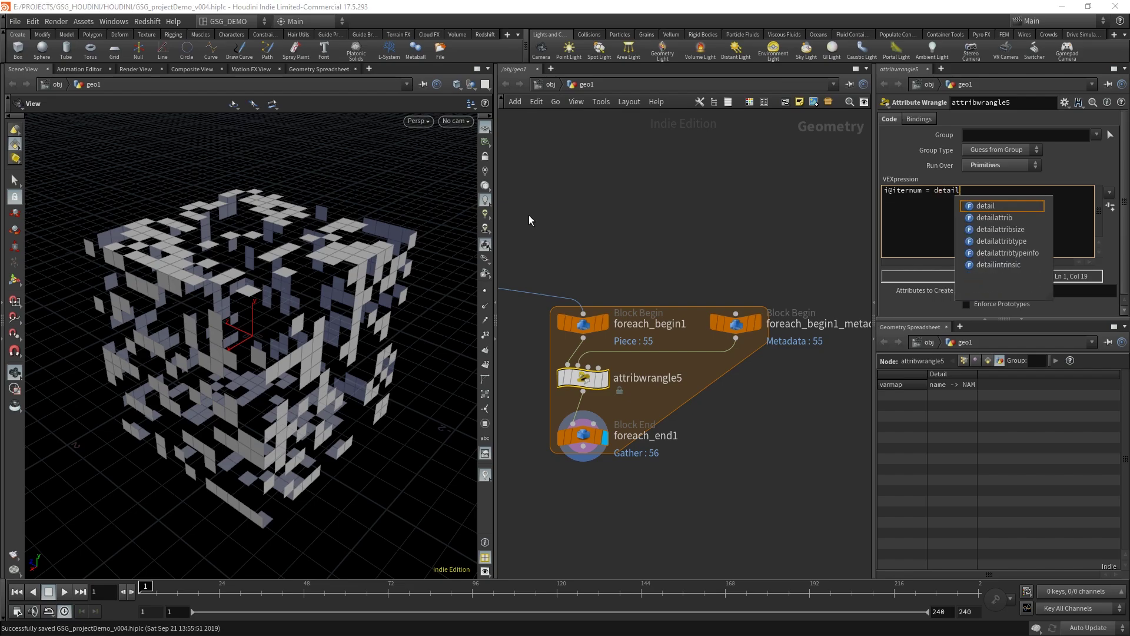
{"action": "type", "text": "("}
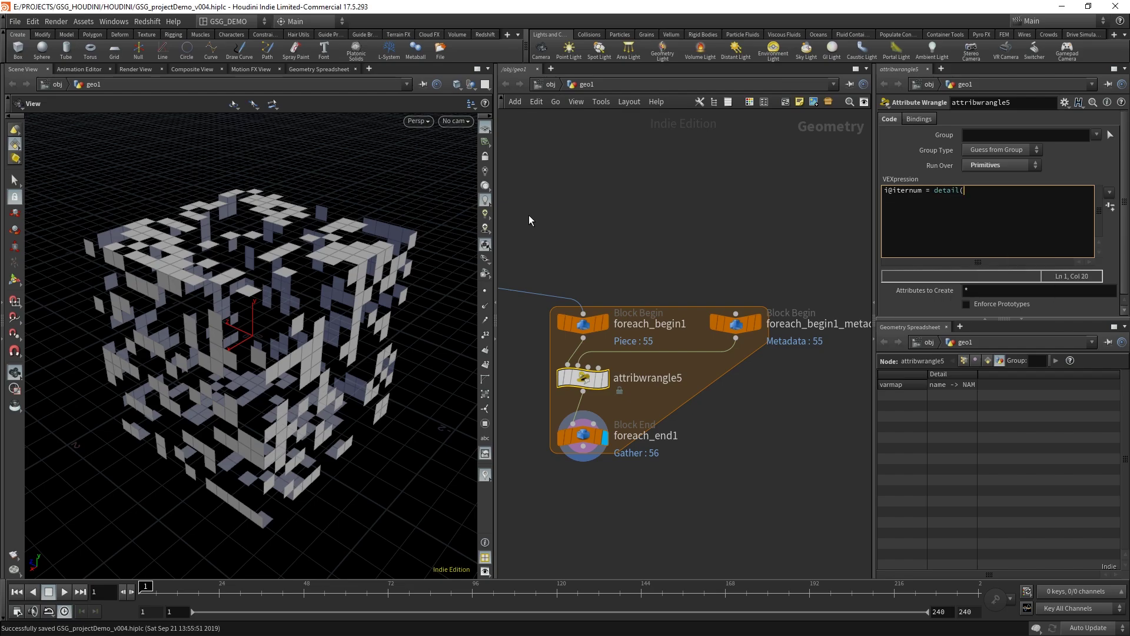
{"action": "type", "text": "1"}
{"action": "type", "text": ","}
{"action": "type", "text": "\"iteration\");"}
{"action": "left_click", "coordinate": [617, 496]}
Show foreach_end1's primitive attributes in the Geometry Spreadsheet and widen the spreadsheet and its name column.
{"action": "left_click", "coordinate": [568, 436]}
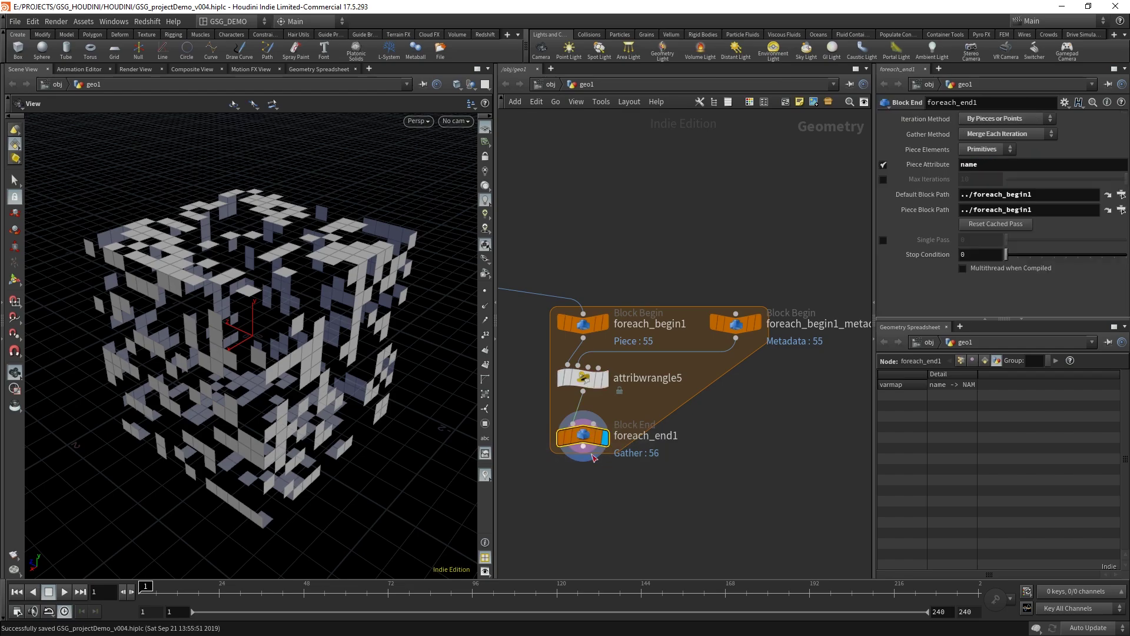
{"action": "left_click", "coordinate": [984, 360]}
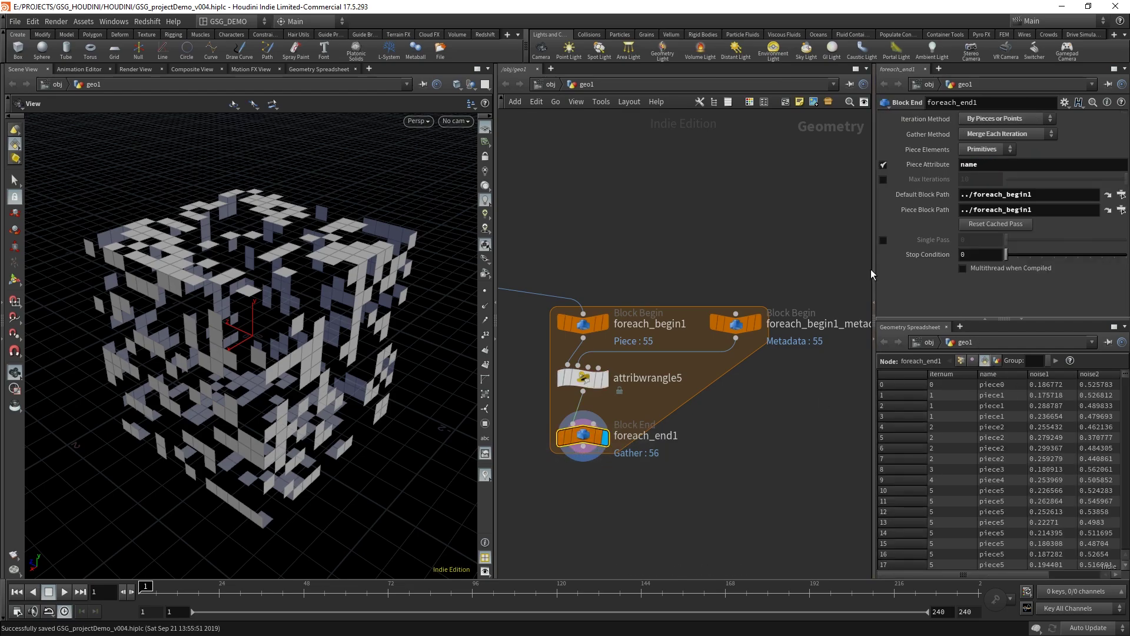
{"action": "left_click_drag", "start_coordinate": [873, 268], "coordinate": [733, 263]}
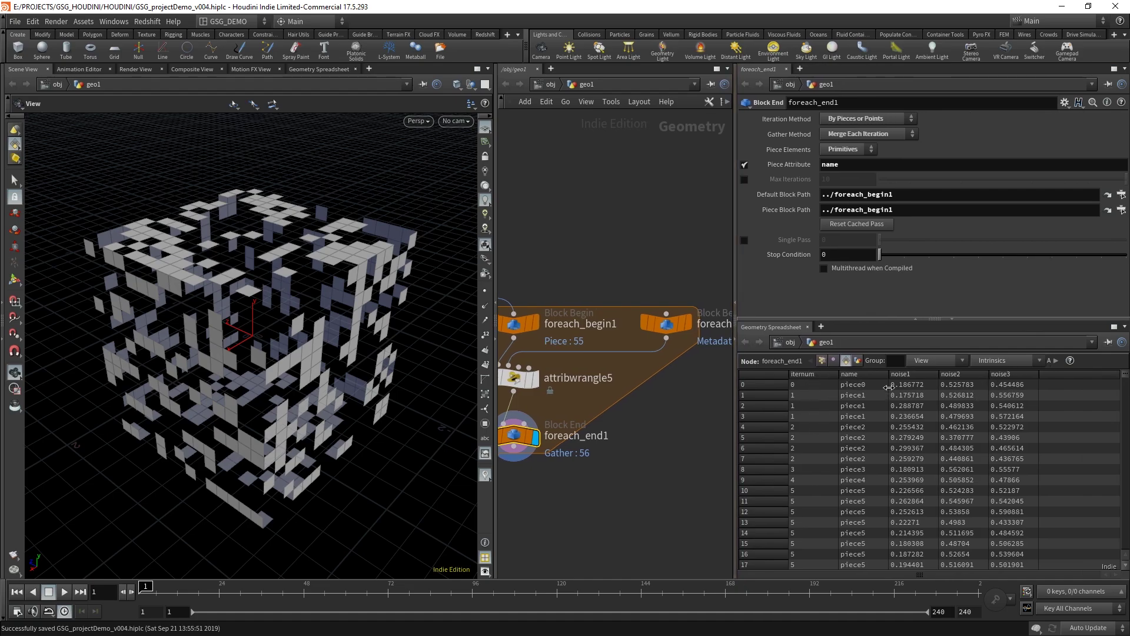
{"action": "left_click_drag", "start_coordinate": [889, 387], "coordinate": [1049, 501]}
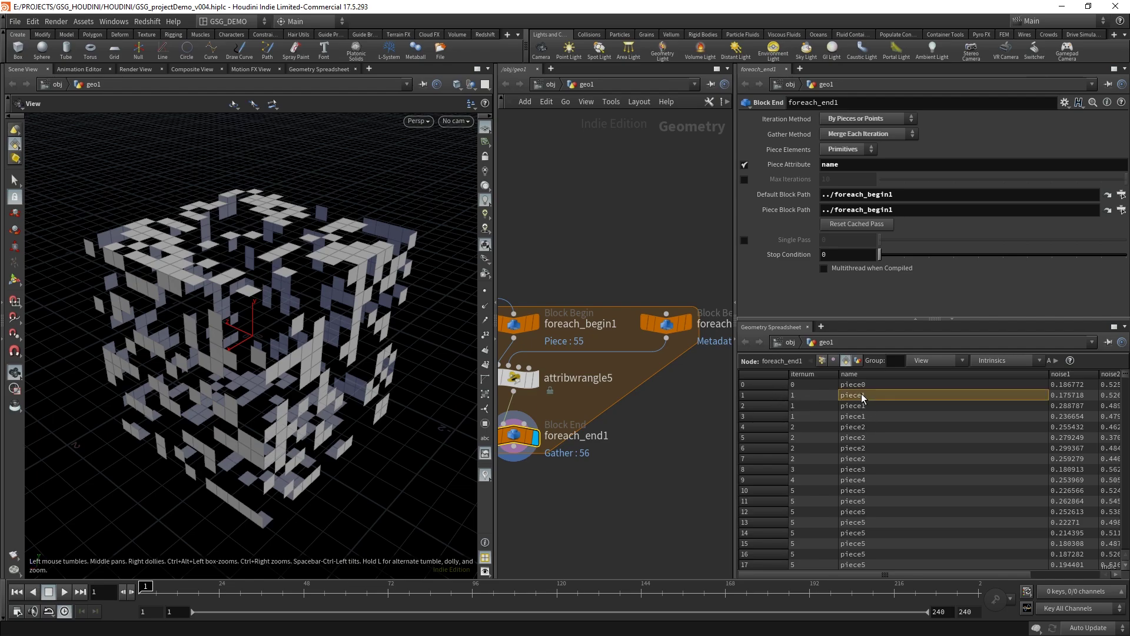
Compare the iternum values with the piece names for the piece1 and piece2 rows.
{"action": "left_click_drag", "start_coordinate": [866, 396], "coordinate": [871, 418]}
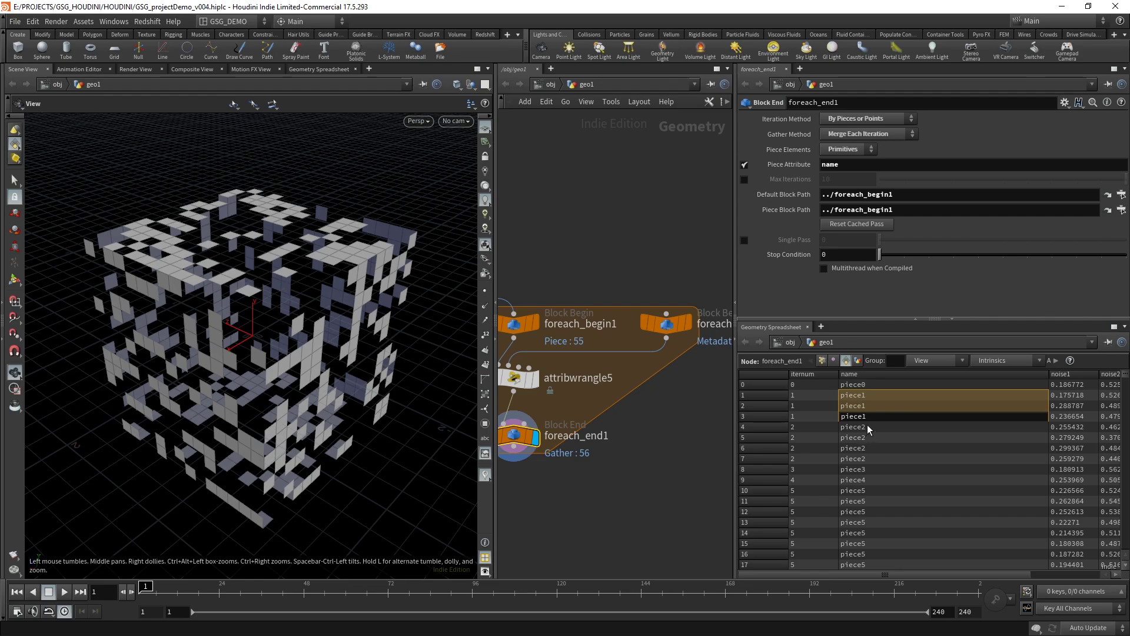
{"action": "left_click", "coordinate": [805, 395]}
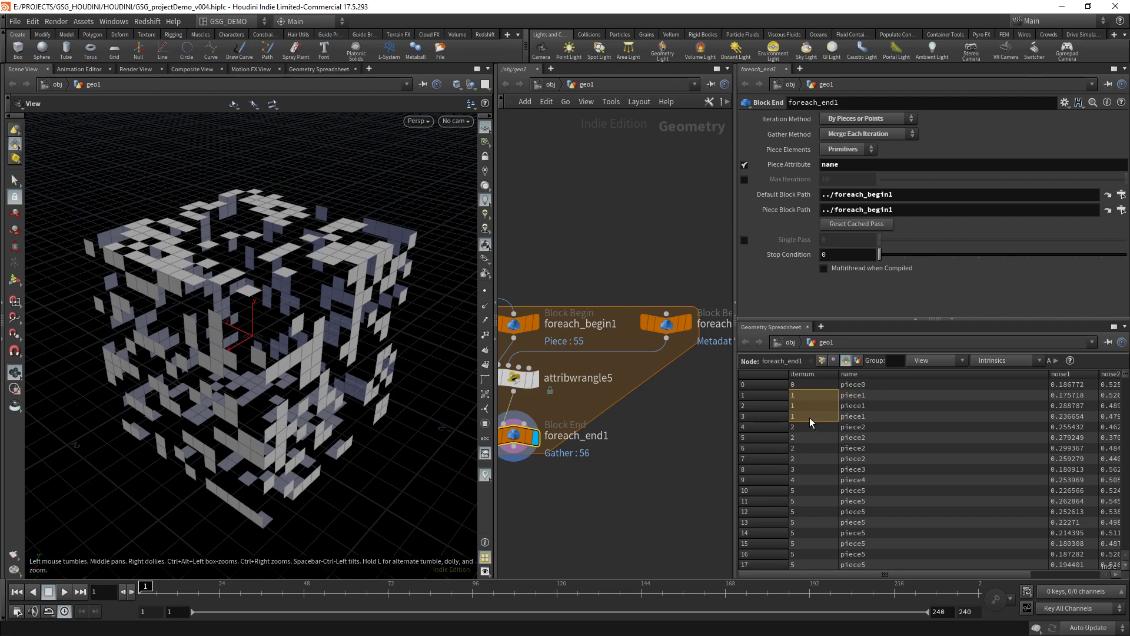
{"action": "left_click_drag", "start_coordinate": [811, 421], "coordinate": [812, 422]}
{"action": "left_click", "coordinate": [876, 426]}
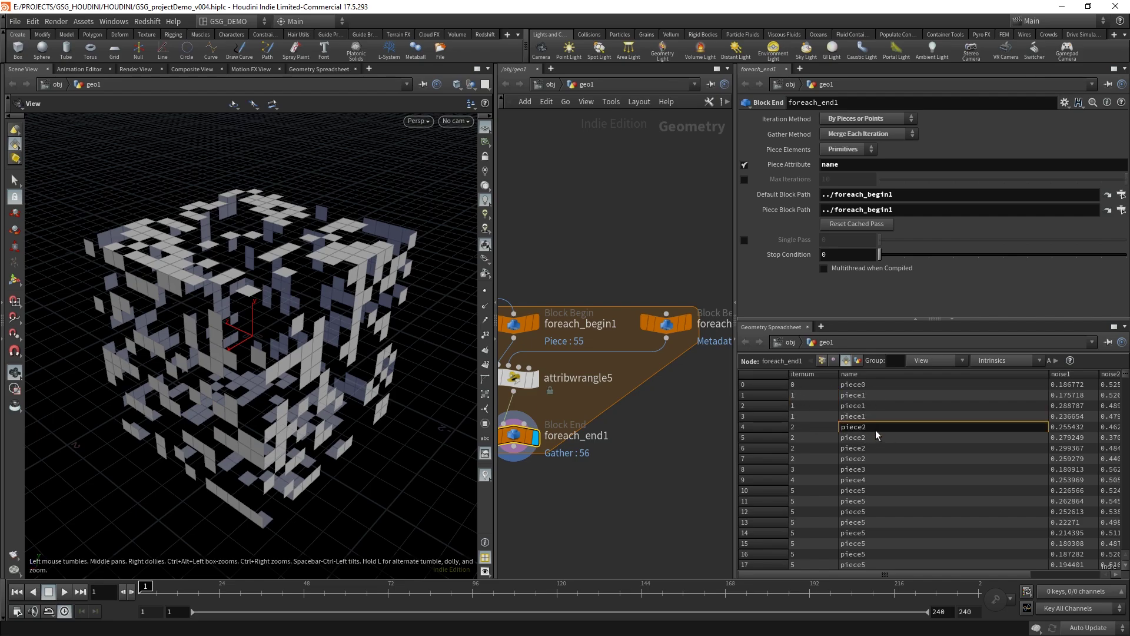
{"action": "left_click", "coordinate": [874, 459], "text": "shift"}
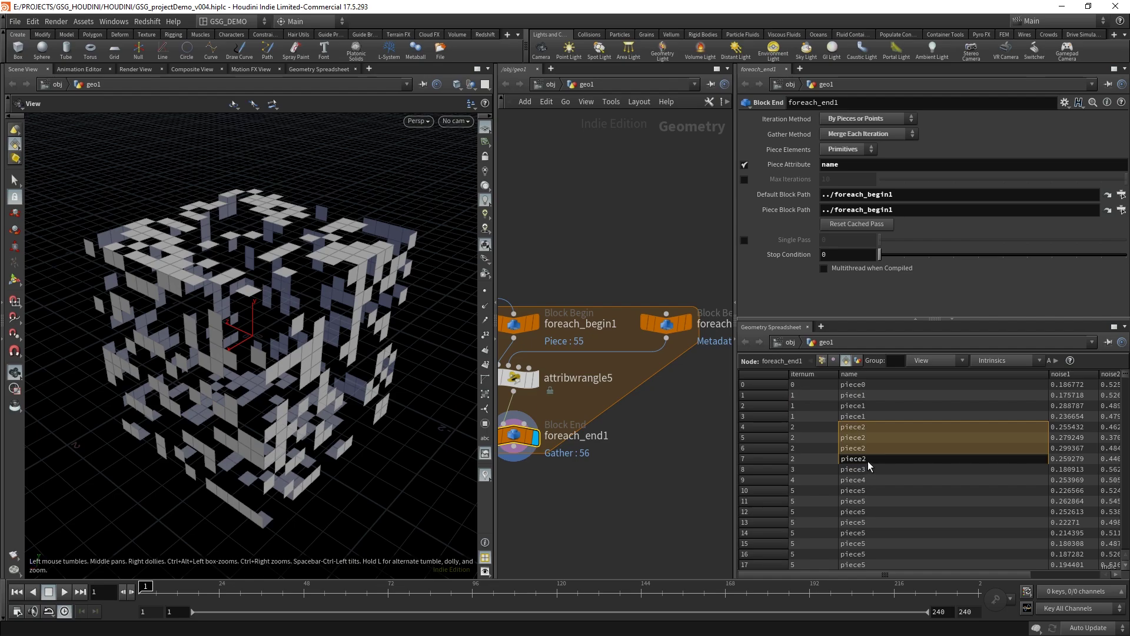
{"action": "left_click", "coordinate": [803, 427]}
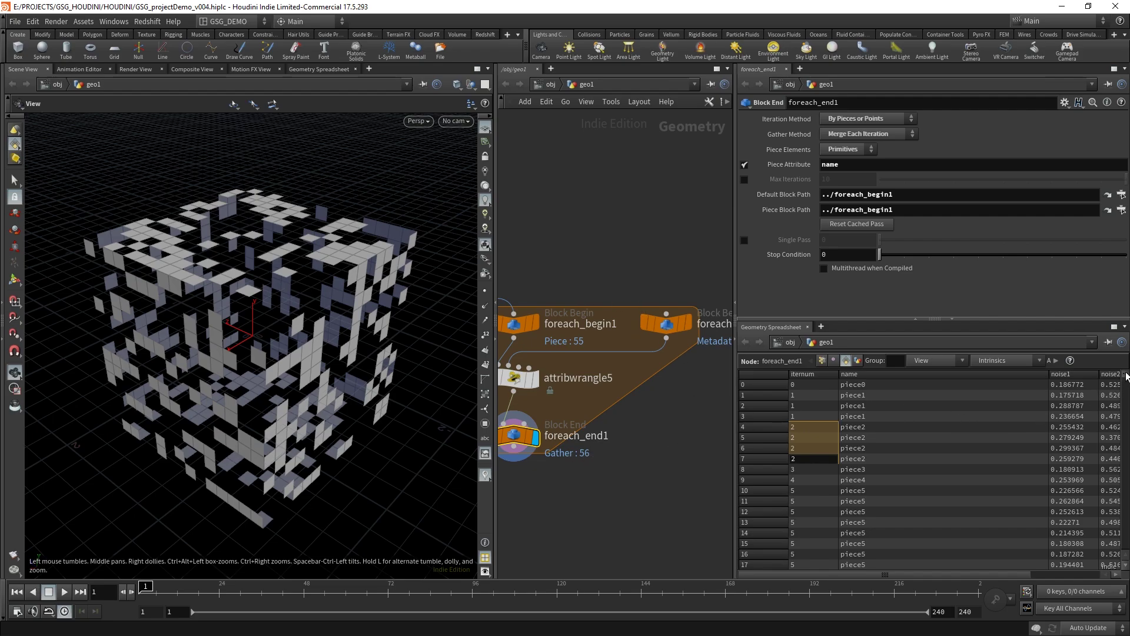
Compare the iternum values with the piece names for the piece55 rows at the end of the spreadsheet.
{"action": "left_click_drag", "start_coordinate": [1125, 380], "coordinate": [1123, 550]}
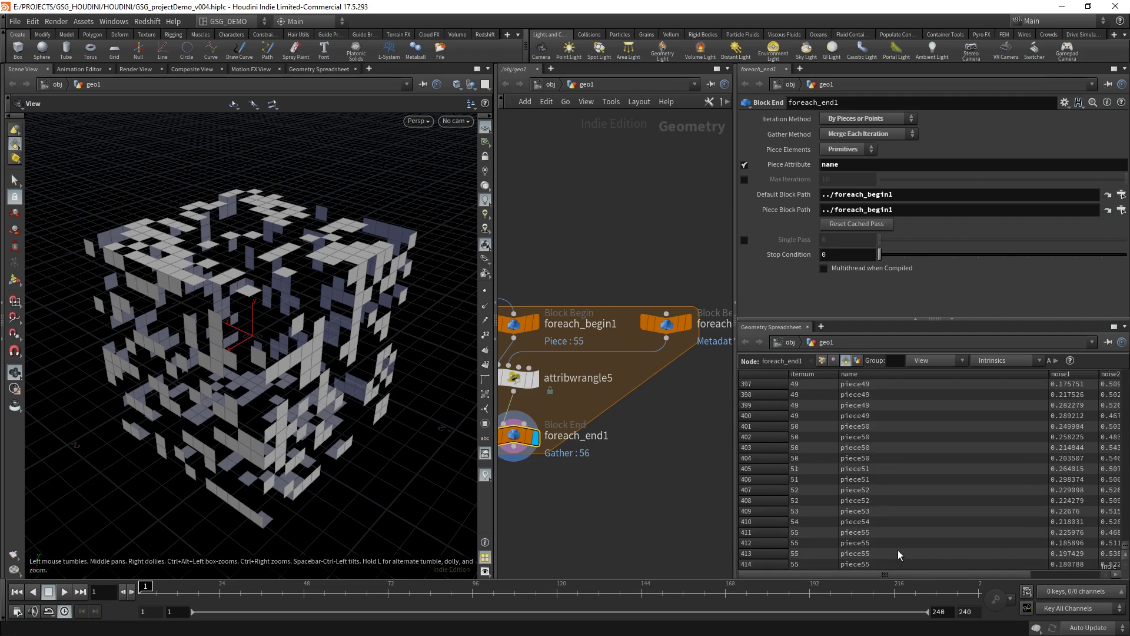
{"action": "left_click", "coordinate": [883, 532]}
{"action": "left_click", "coordinate": [882, 564], "text": "shift"}
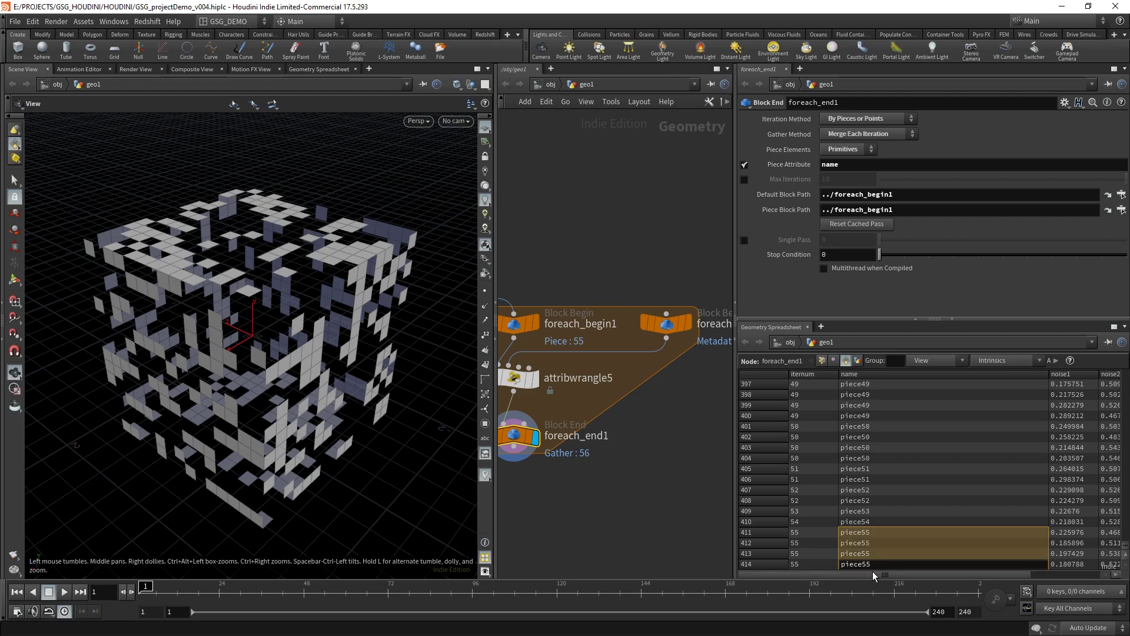
{"action": "left_click", "coordinate": [807, 533]}
{"action": "left_click", "coordinate": [810, 565], "text": "shift"}
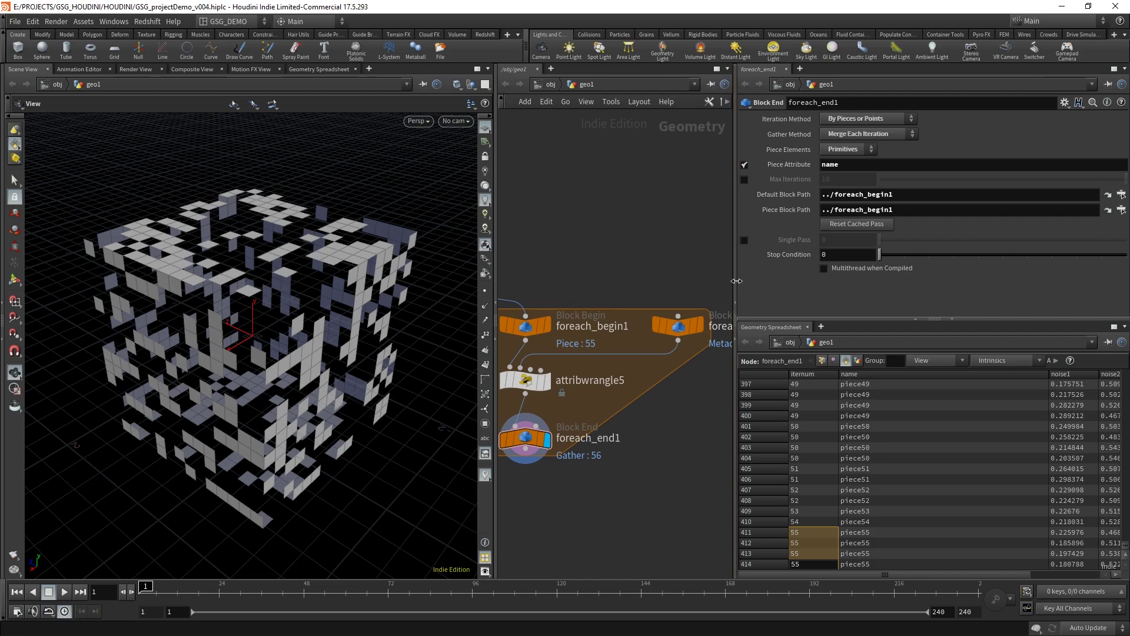
Replace the i@iternum attribute in attribwrangle5's code with a local variable, giving int iter = detail(1, "iteration");.
{"action": "left_click_drag", "start_coordinate": [736, 281], "coordinate": [889, 282]}
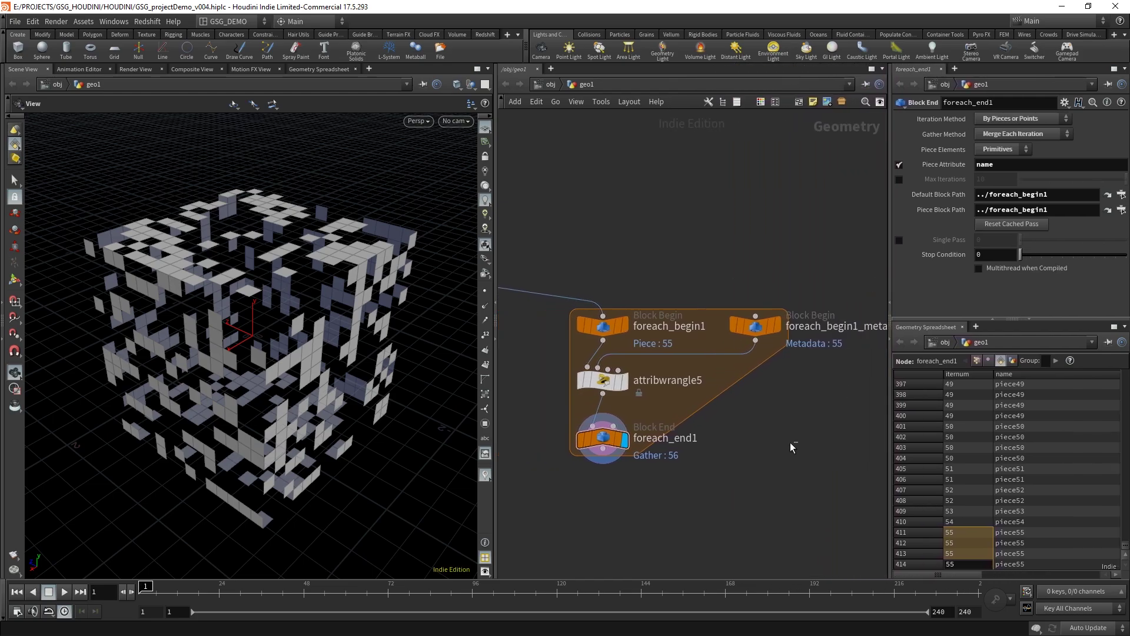
{"action": "middle_click_drag", "start_coordinate": [790, 442], "coordinate": [741, 464]}
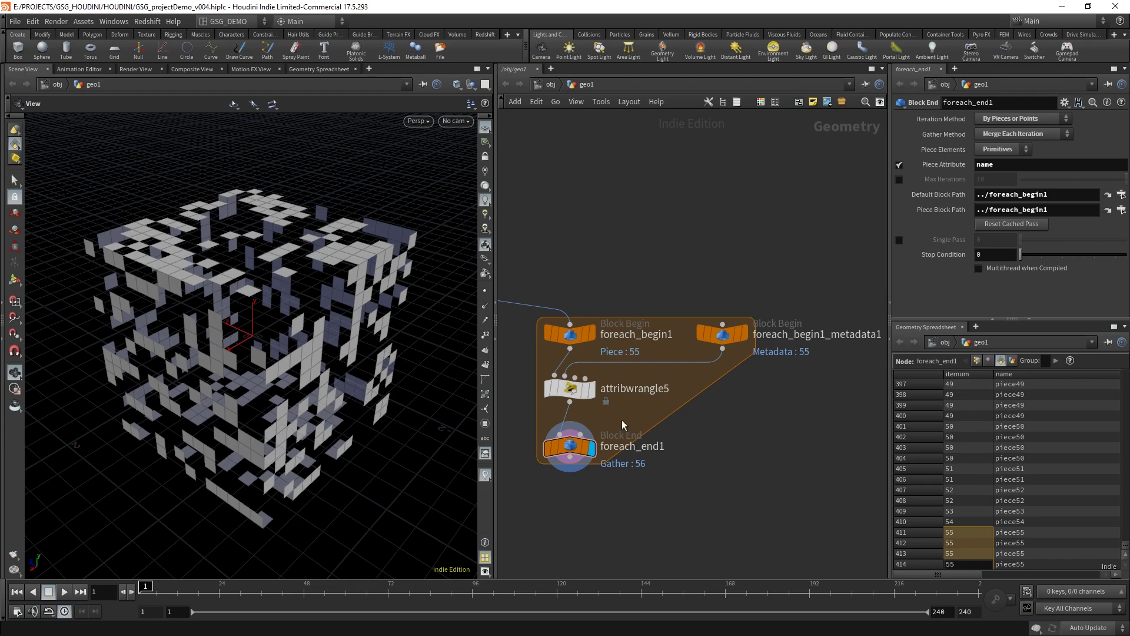
{"action": "left_click", "coordinate": [570, 388]}
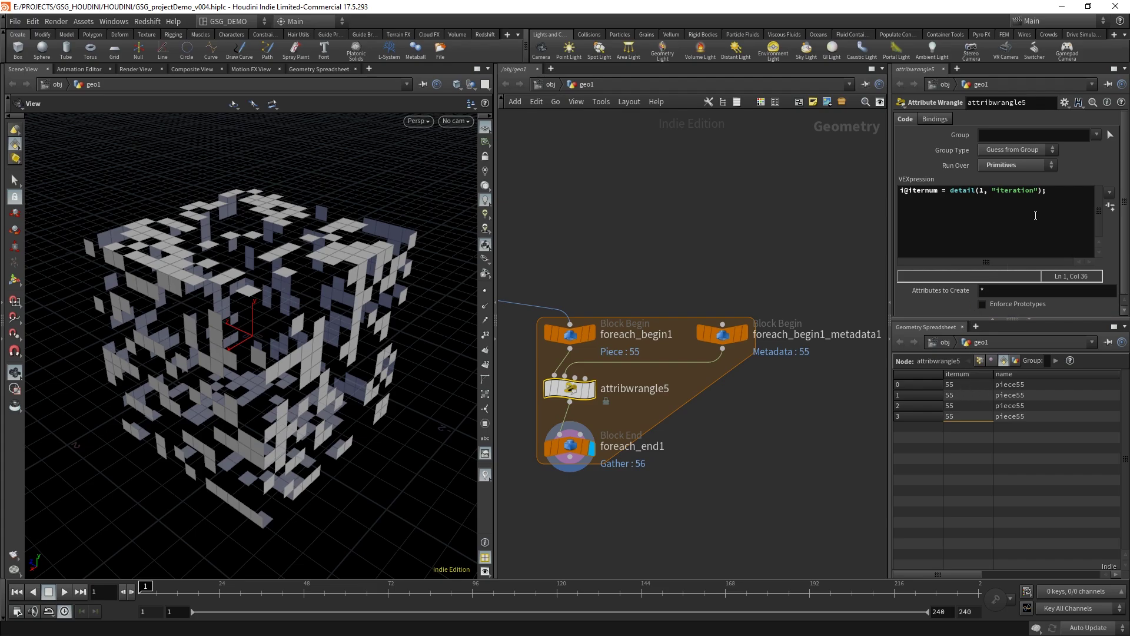
{"action": "left_click", "coordinate": [936, 192]}
{"action": "left_click_drag", "start_coordinate": [937, 193], "coordinate": [900, 192]}
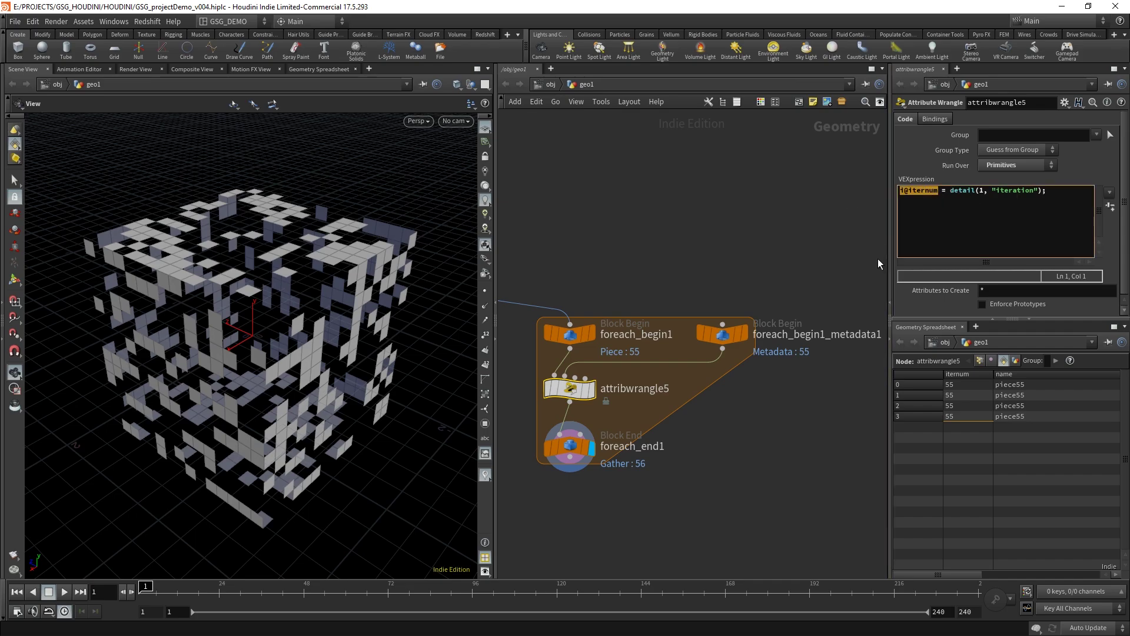
{"action": "key", "text": "BackSpace"}
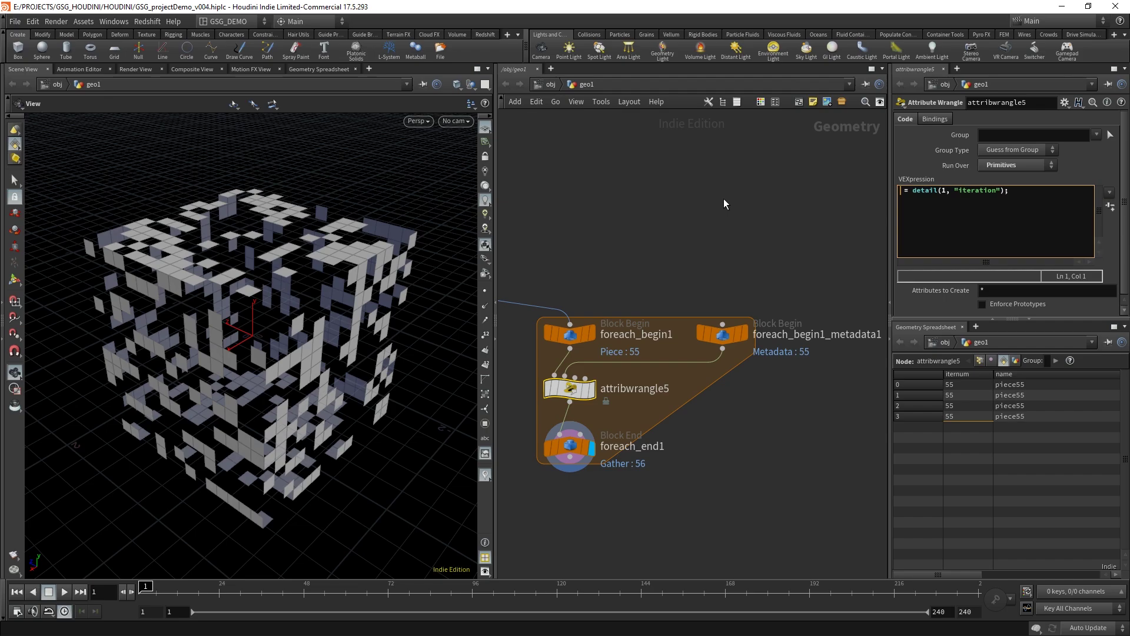
{"action": "type", "text": "i@iternum"}
{"action": "key", "text": "BackSpace"}
{"action": "key", "text": "BackSpace"}
{"action": "key", "text": "BackSpace"}
{"action": "key", "text": "BackSpace"}
{"action": "key", "text": "BackSpace"}
{"action": "key", "text": "BackSpace"}
{"action": "key", "text": "BackSpace"}
{"action": "key", "text": "BackSpace"}
{"action": "key", "text": "BackSpace"}
{"action": "type", "text": "int"}
{"action": "type", "text": "iter"}
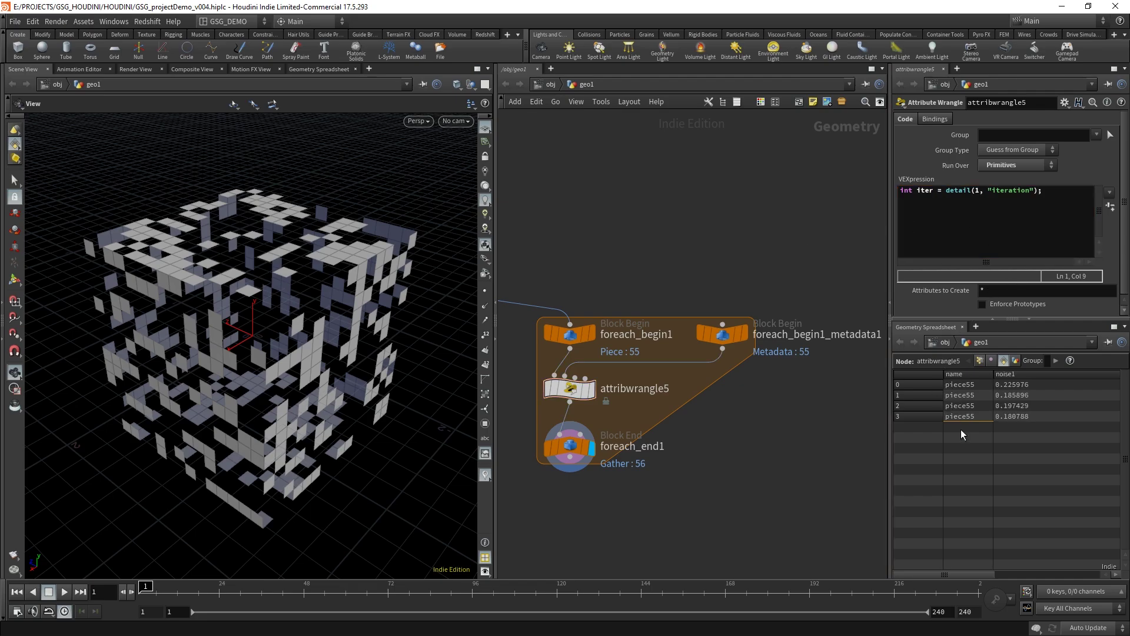
Examine foreach_end1's primitive attributes in the spreadsheet, sorting by noise1 and narrowing its column to view all attributes.
{"action": "left_click", "coordinate": [569, 447]}
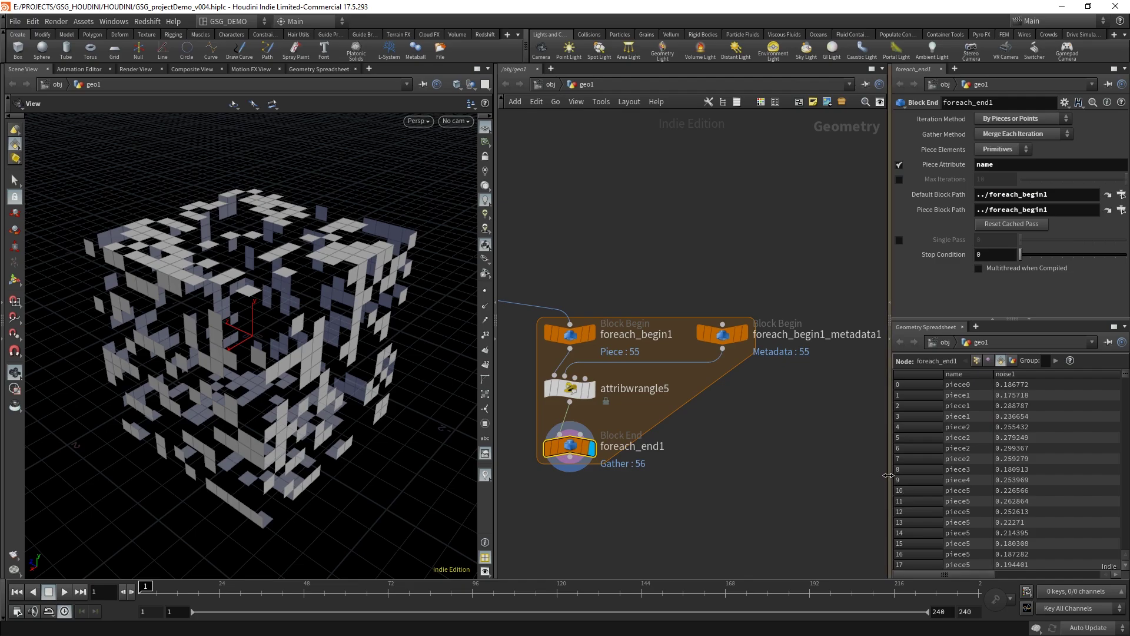
{"action": "left_click_drag", "start_coordinate": [890, 475], "coordinate": [804, 475]}
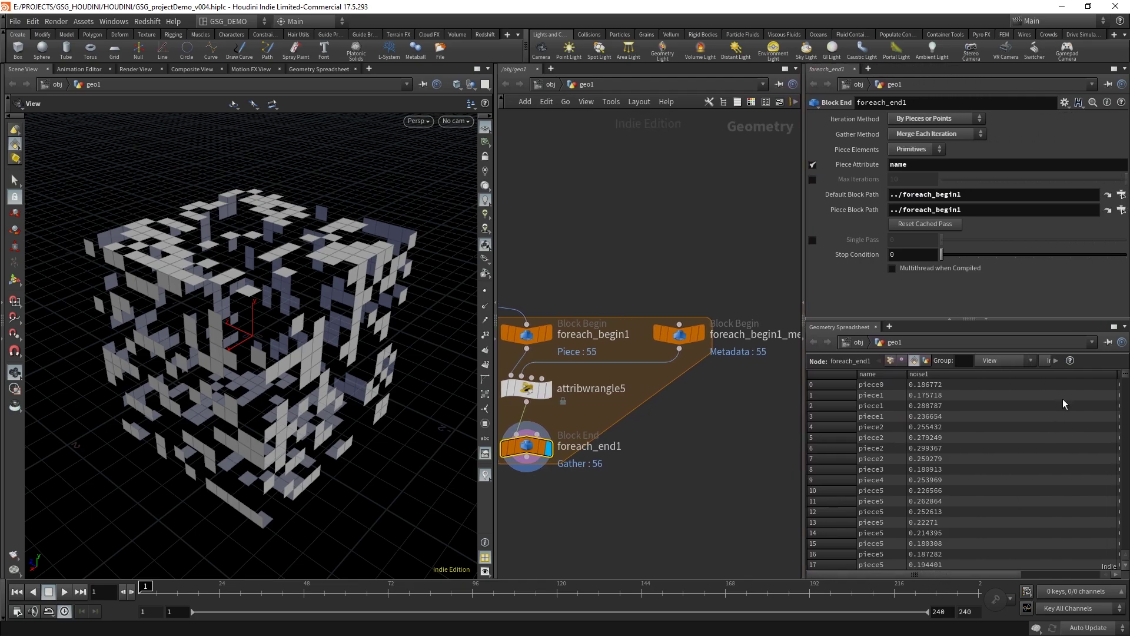
{"action": "left_click", "coordinate": [1111, 377]}
{"action": "left_click_drag", "start_coordinate": [984, 575], "coordinate": [1027, 574]}
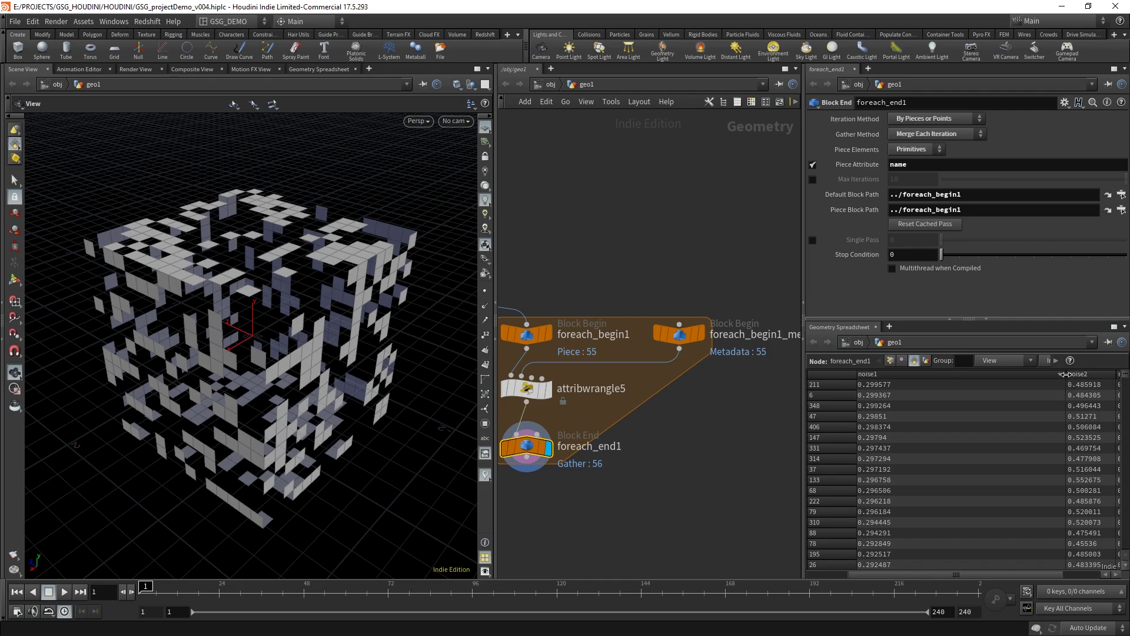
{"action": "left_click_drag", "start_coordinate": [1065, 374], "coordinate": [905, 381]}
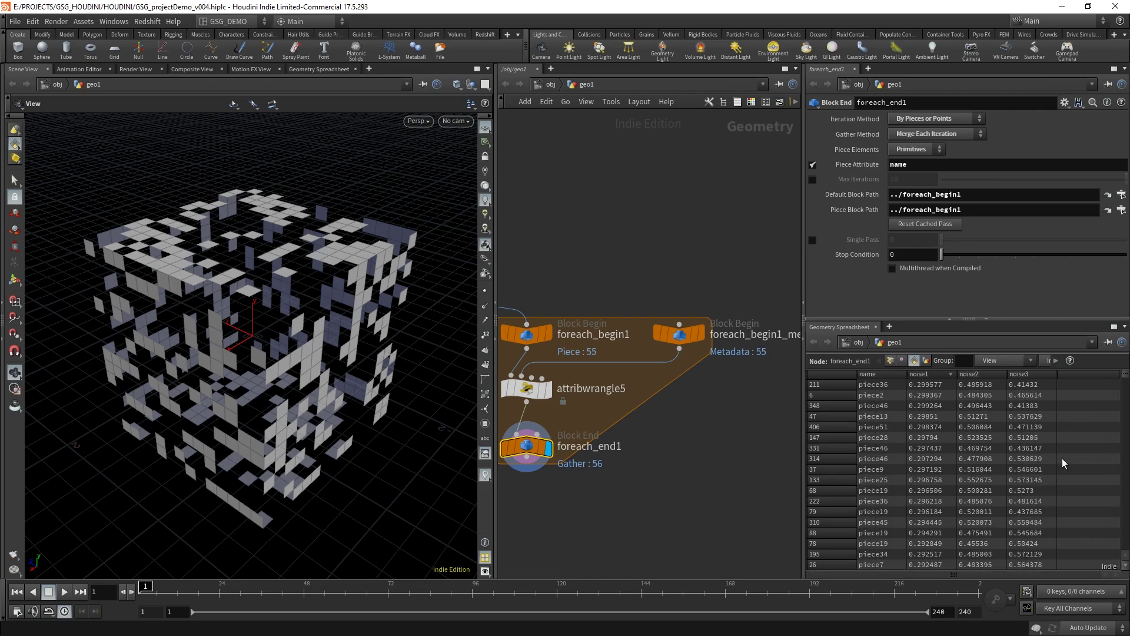
Add the line i@iternum = iter; to attribwrangle5's code and check foreach_end1's primitive attributes sorted by piece name.
{"action": "left_click", "coordinate": [526, 388]}
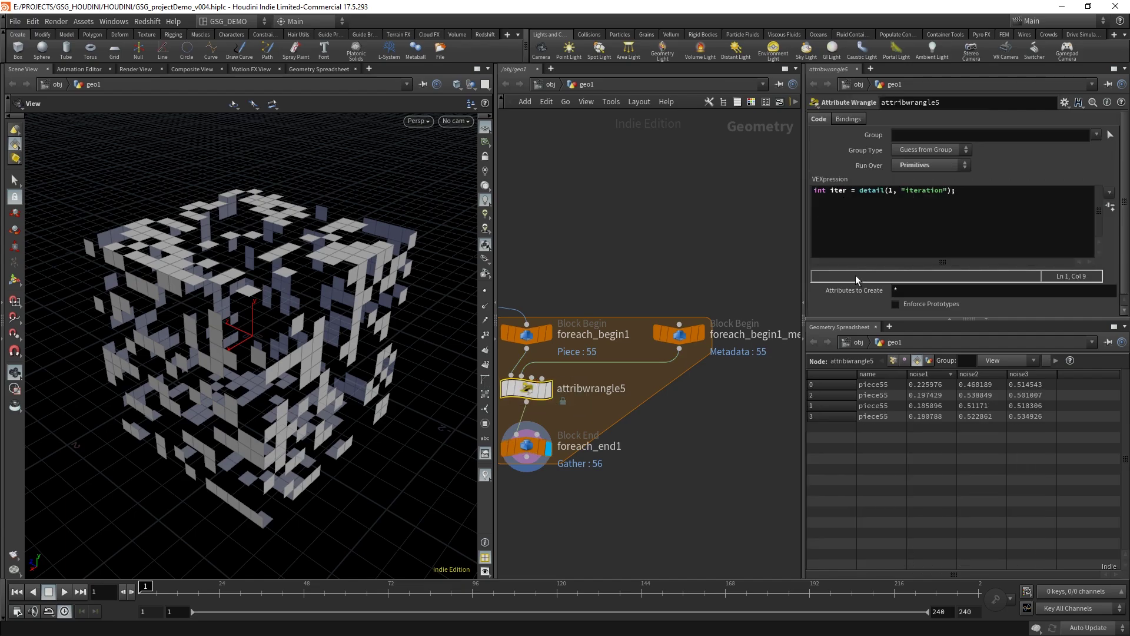
{"action": "left_click", "coordinate": [526, 446]}
{"action": "left_click", "coordinate": [527, 389]}
{"action": "left_click", "coordinate": [997, 214]}
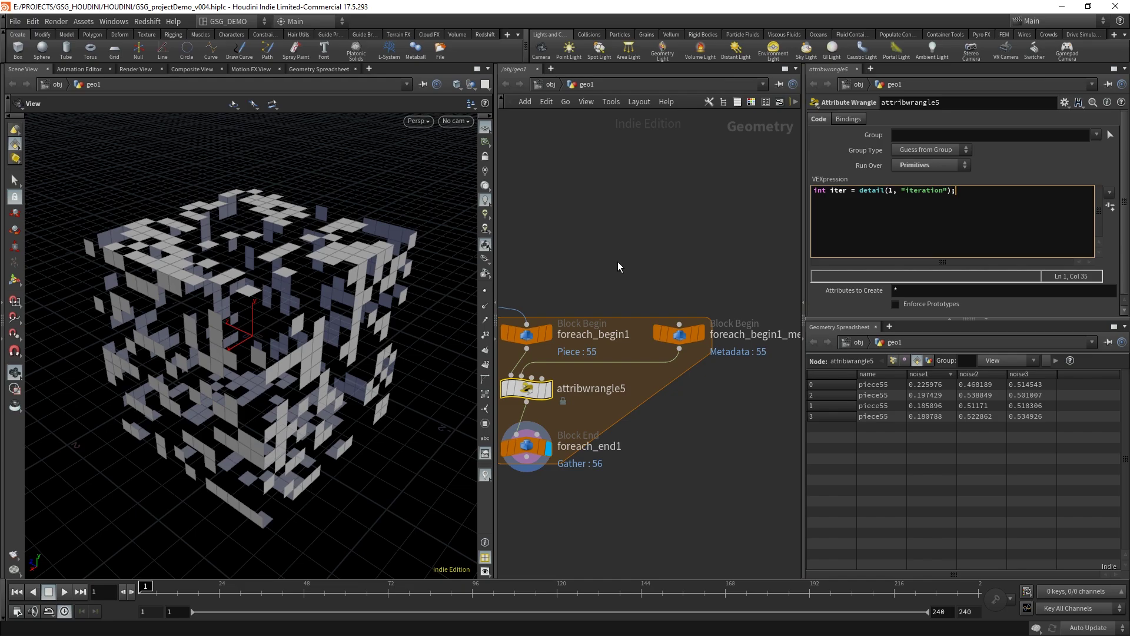
{"action": "key", "text": "Return"}
{"action": "type", "text": "i"}
{"action": "type", "text": "iternum = iter;"}
{"action": "left_click", "coordinate": [528, 445]}
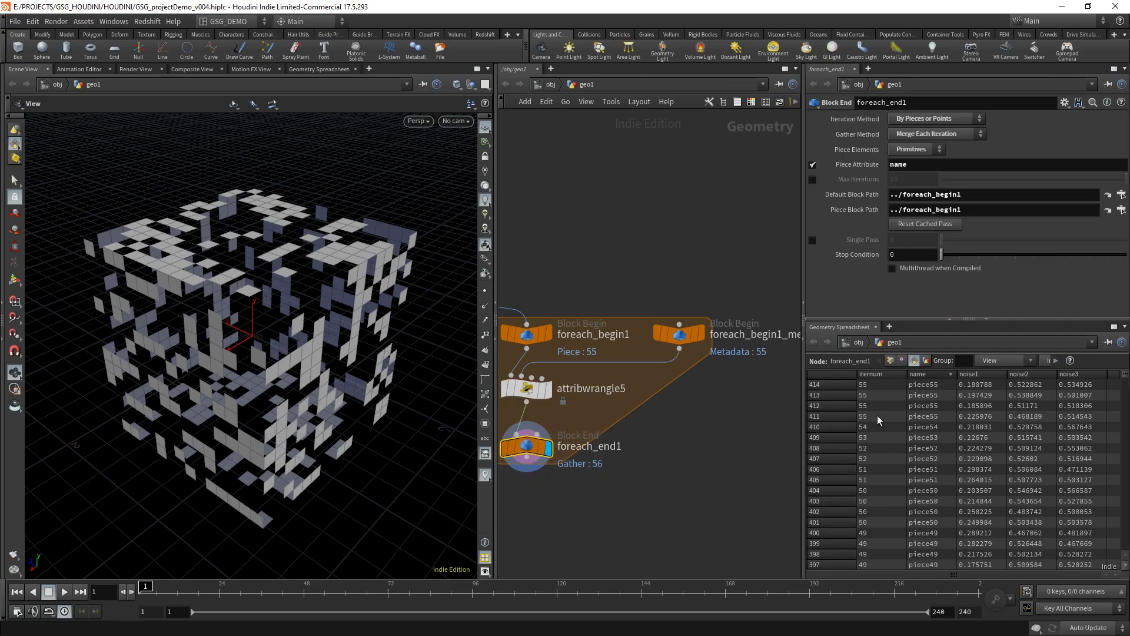
{"action": "left_click", "coordinate": [933, 375]}
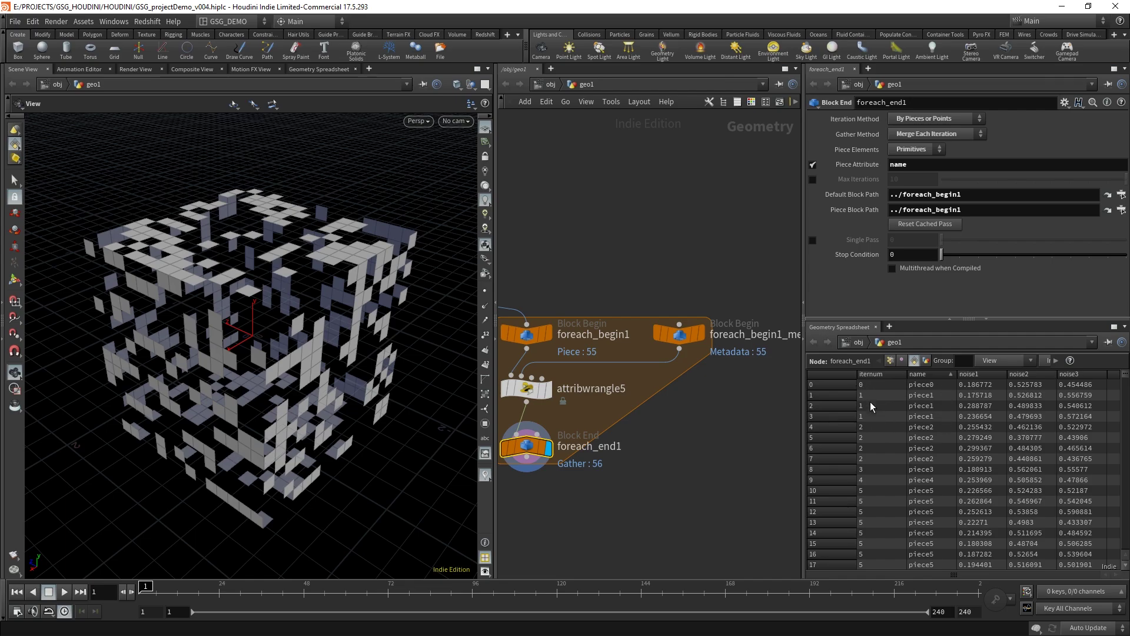
Replace the i@iternum line in attribwrangle5's code with a random number seeded by the iteration: float randnum = rand(iter);.
{"action": "left_click", "coordinate": [579, 392]}
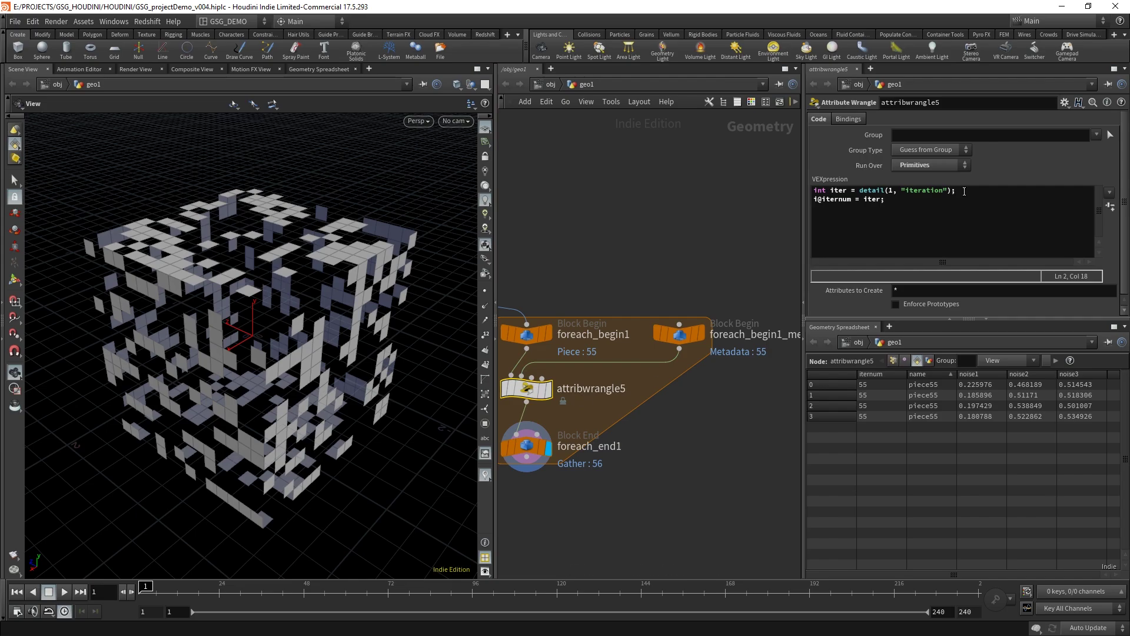
{"action": "left_click", "coordinate": [899, 200]}
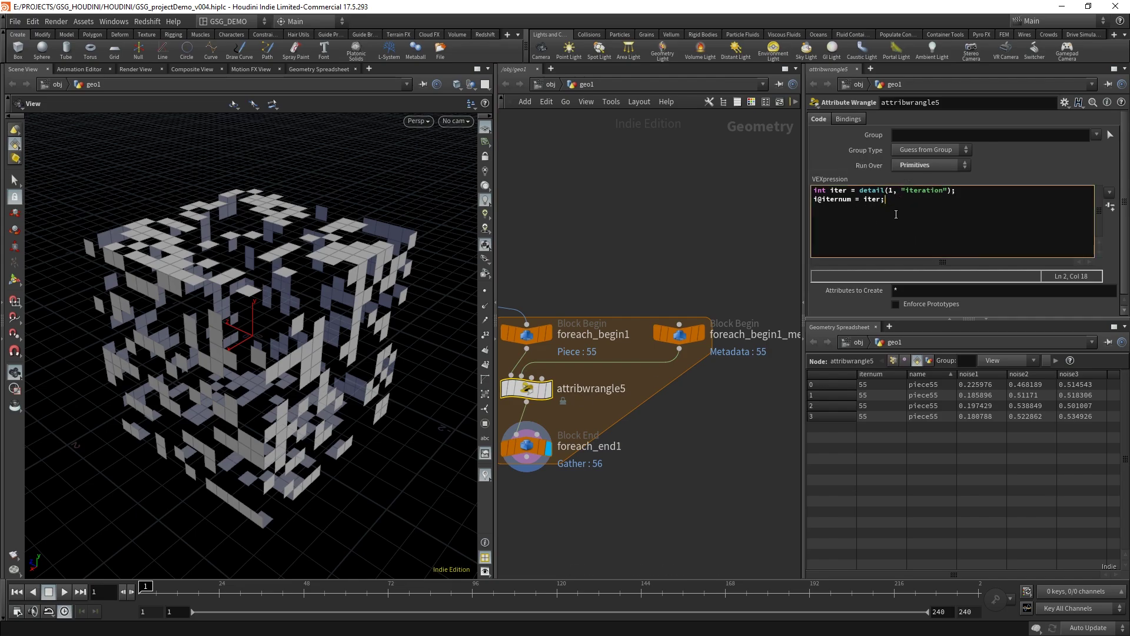
{"action": "left_click_drag", "start_coordinate": [885, 199], "coordinate": [729, 247]}
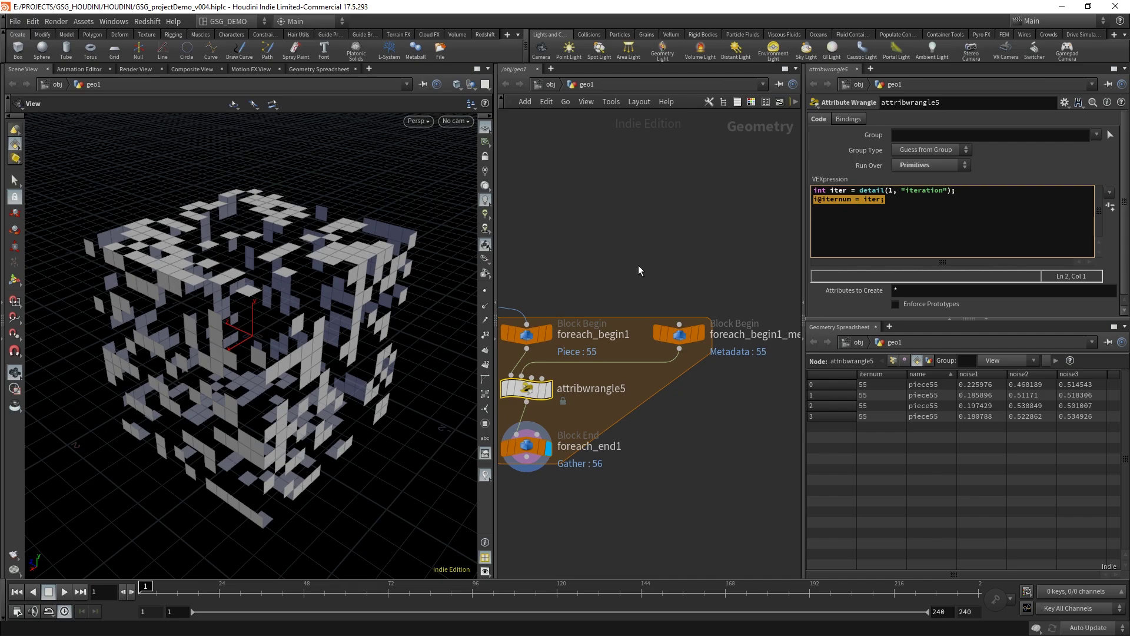
{"action": "type", "text": "float"}
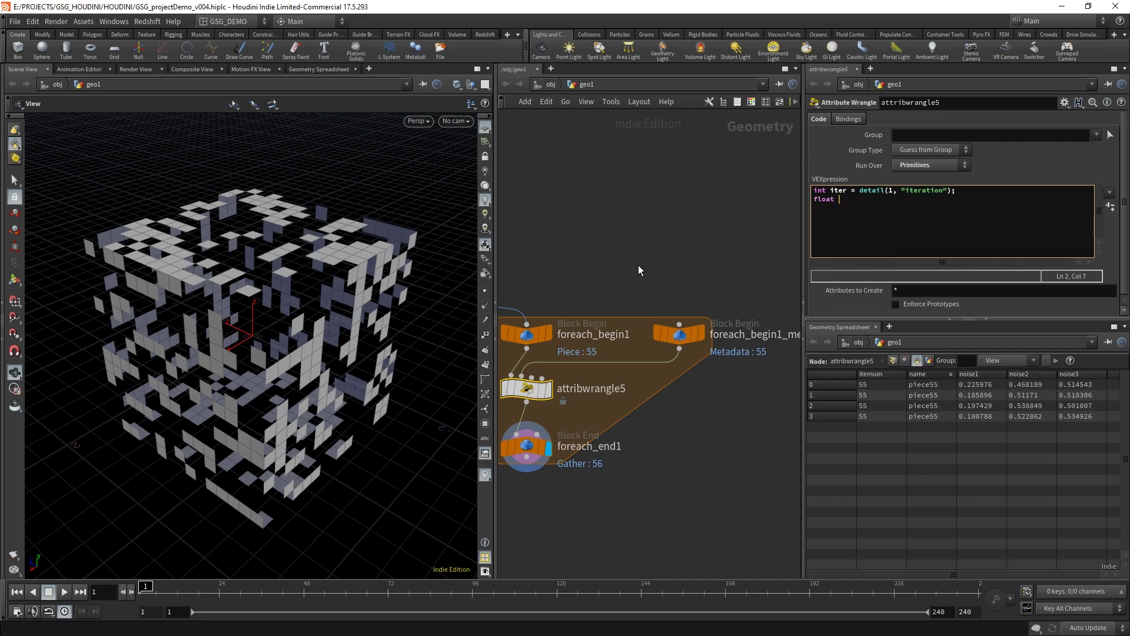
{"action": "type", "text": " randnum = rand"}
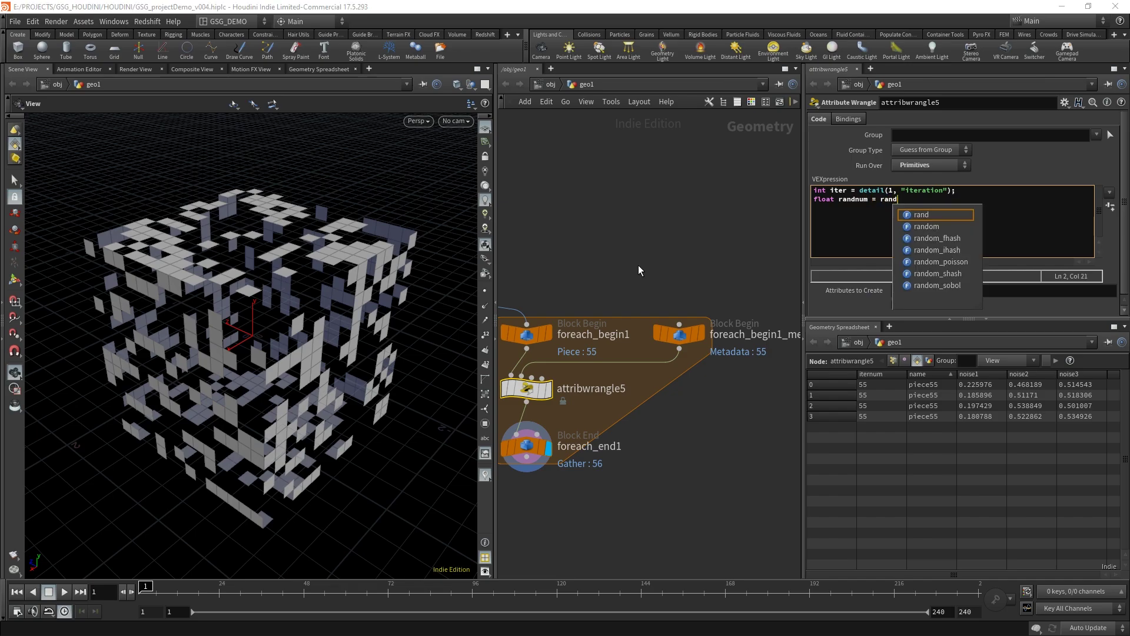
{"action": "type", "text": "()"}
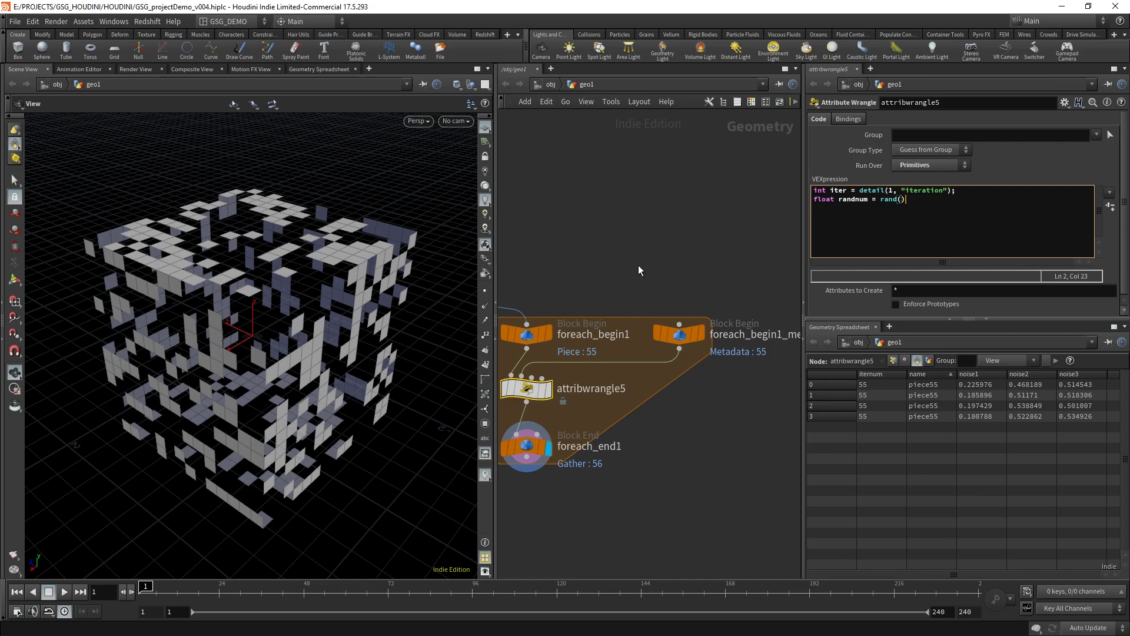
{"action": "type", "text": ";"}
{"action": "key", "text": "Left"}
{"action": "key", "text": "Left"}
{"action": "type", "text": "iter"}
Store the random number in a float attribute by adding the line f@randomvalue = randnum; to the wrangle code.
{"action": "key", "text": "Return"}
{"action": "type", "text": "f@rand"}
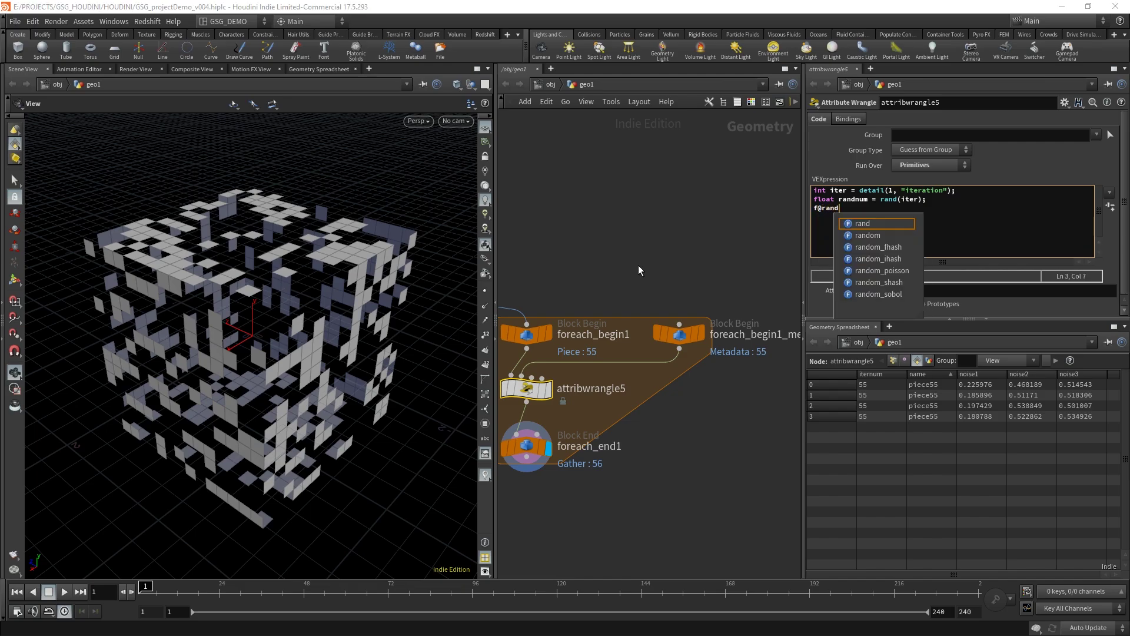
{"action": "type", "text": "omvalue"}
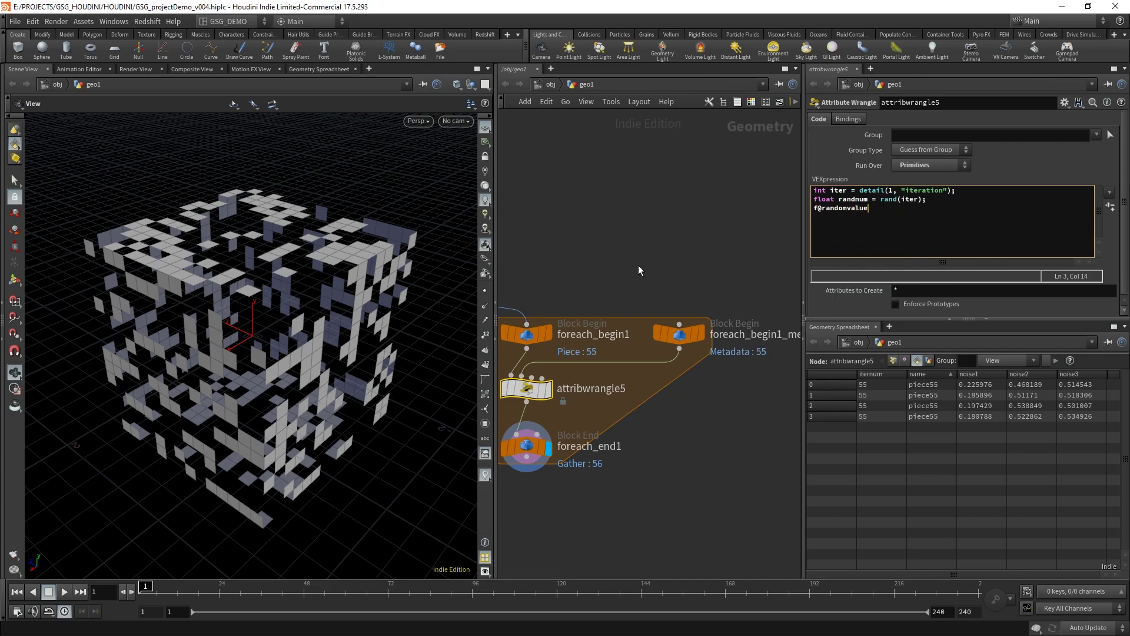
{"action": "type", "text": " = randnum;"}
Sort foreach_end1's primitives by name and compare the randomvalue entries within the piece1, piece2 and piece55 rows.
{"action": "left_click", "coordinate": [527, 446]}
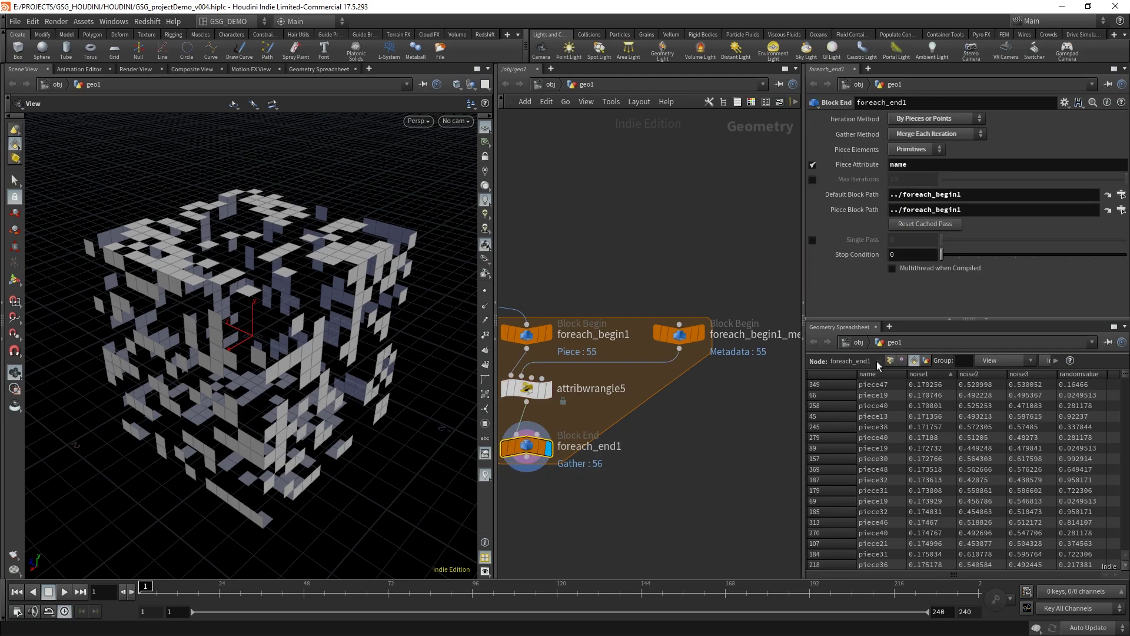
{"action": "left_click_drag", "start_coordinate": [801, 279], "coordinate": [702, 289]}
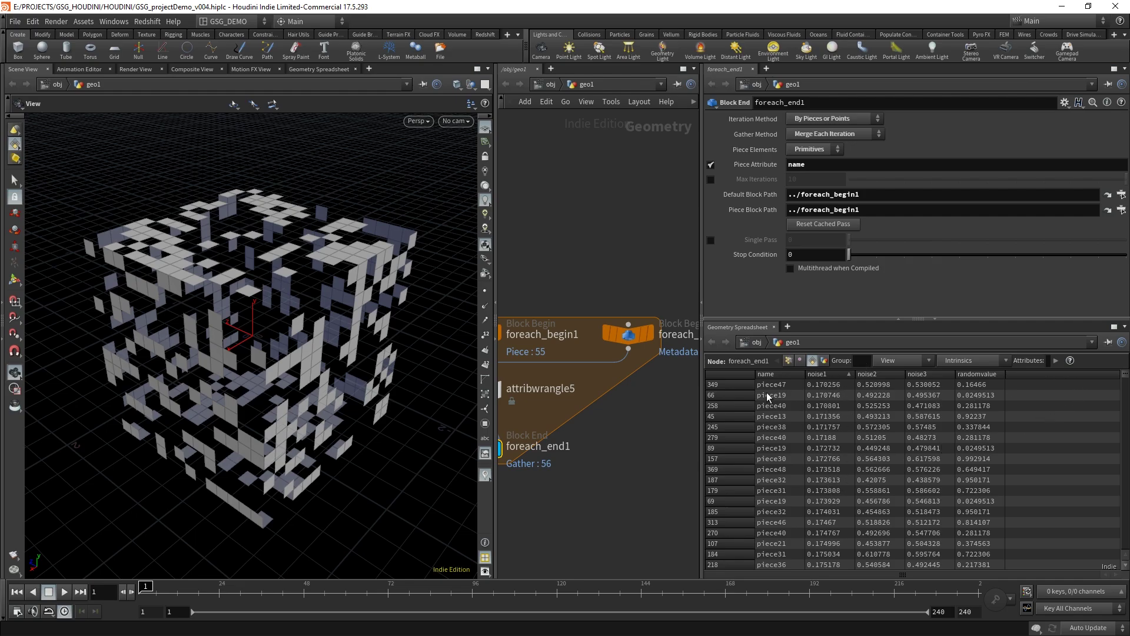
{"action": "left_click", "coordinate": [782, 375]}
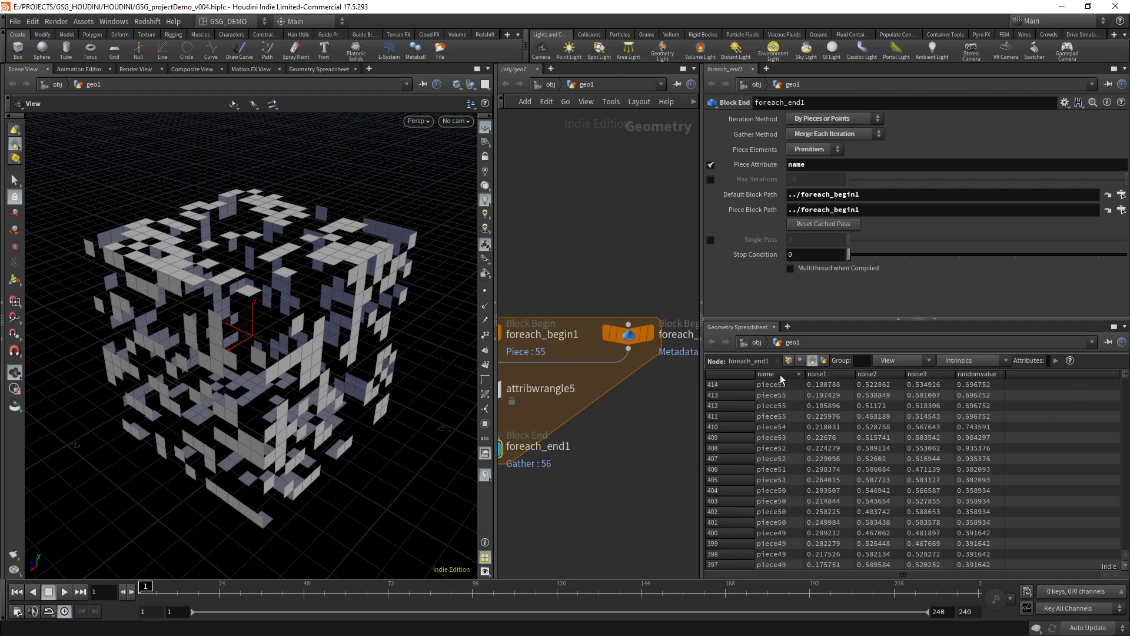
{"action": "left_click", "coordinate": [780, 375]}
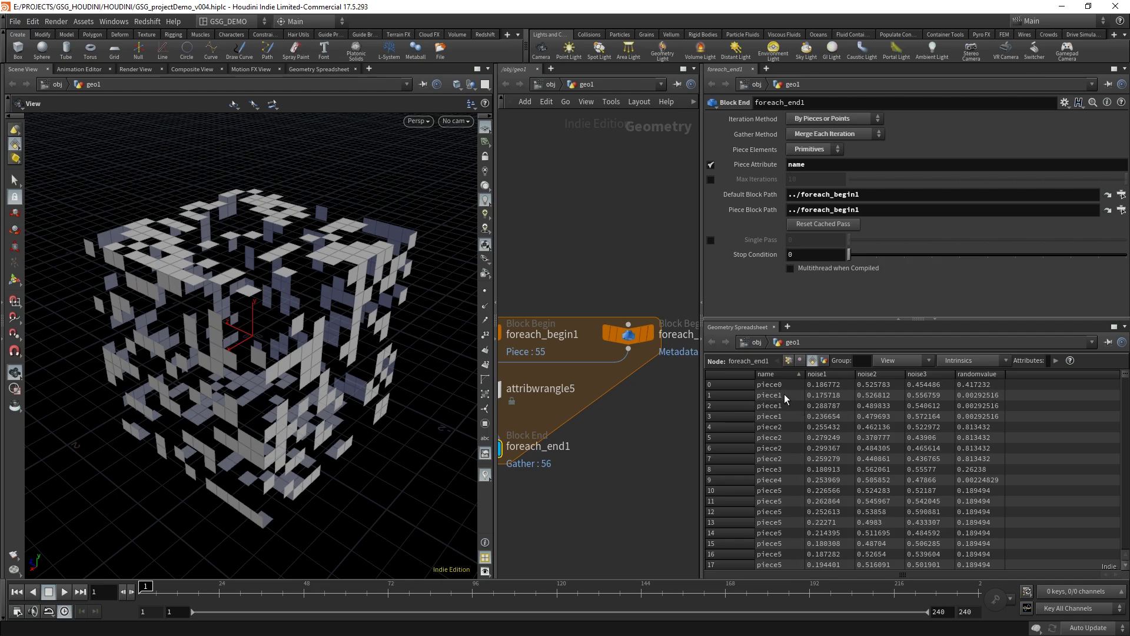
{"action": "left_click_drag", "start_coordinate": [730, 394], "coordinate": [737, 418]}
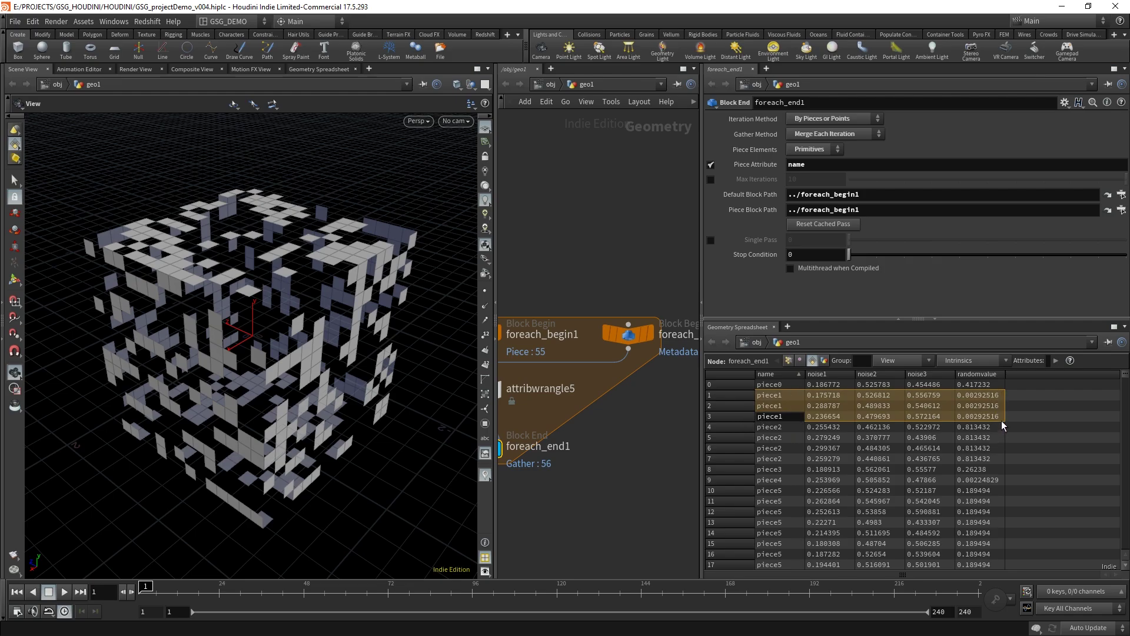
{"action": "left_click_drag", "start_coordinate": [733, 427], "coordinate": [733, 460]}
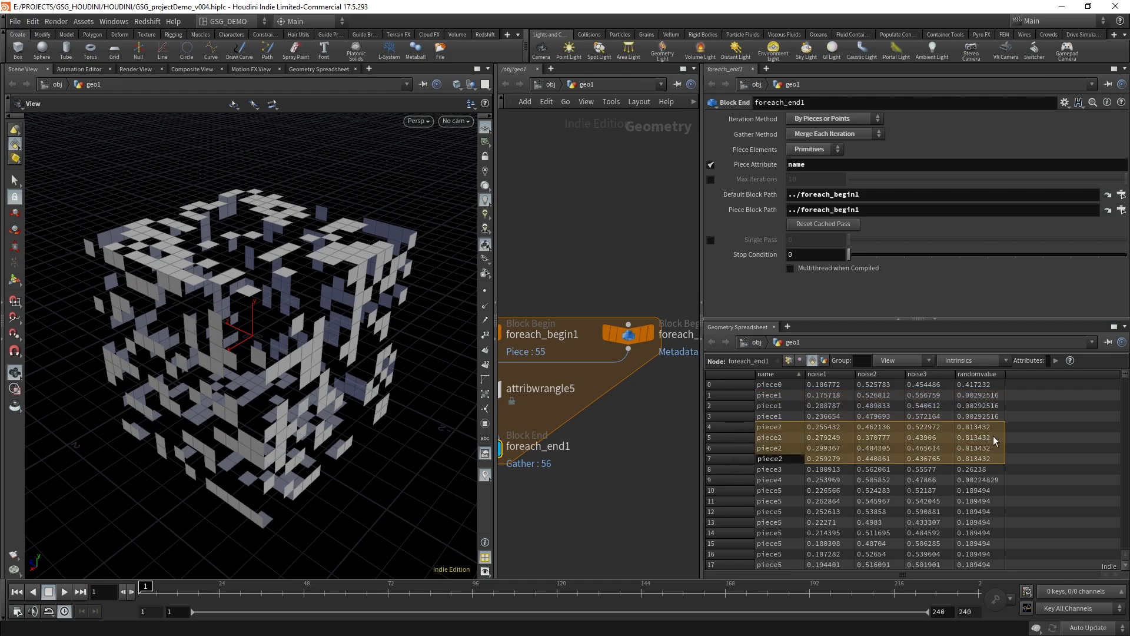
{"action": "left_click_drag", "start_coordinate": [1126, 380], "coordinate": [1126, 554]}
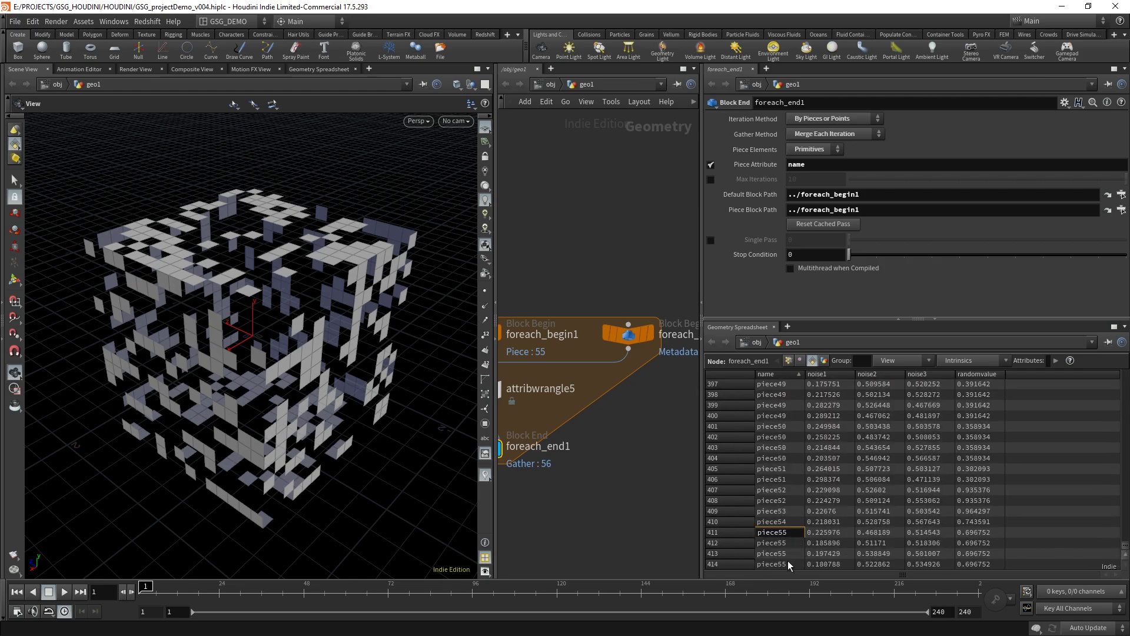
{"action": "left_click_drag", "start_coordinate": [737, 534], "coordinate": [737, 562]}
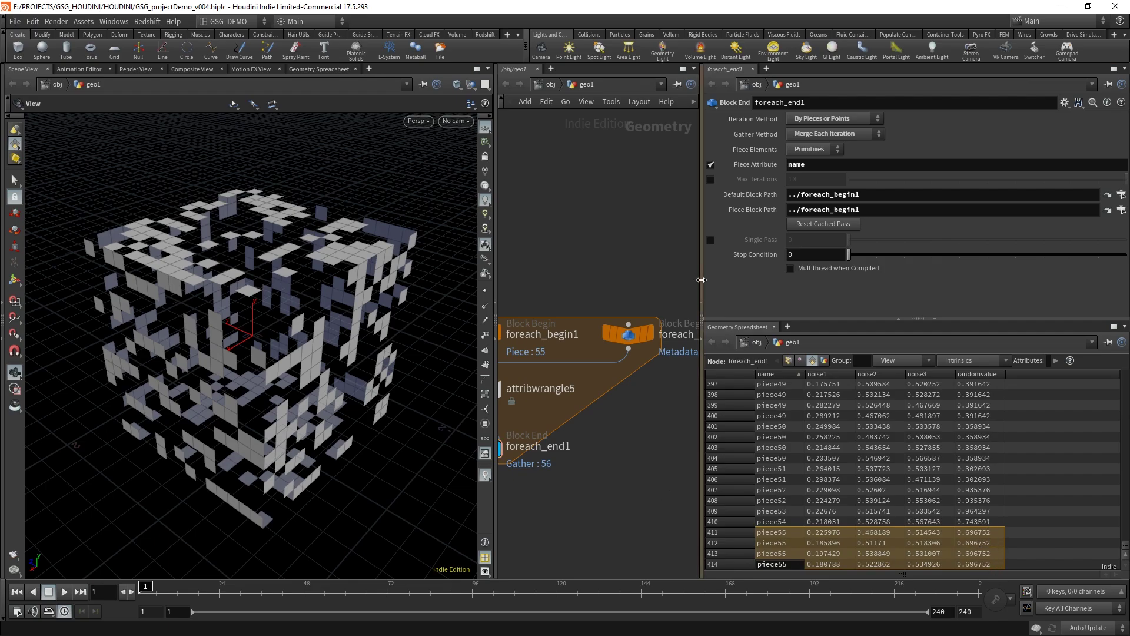
{"action": "left_click_drag", "start_coordinate": [702, 280], "coordinate": [840, 280]}
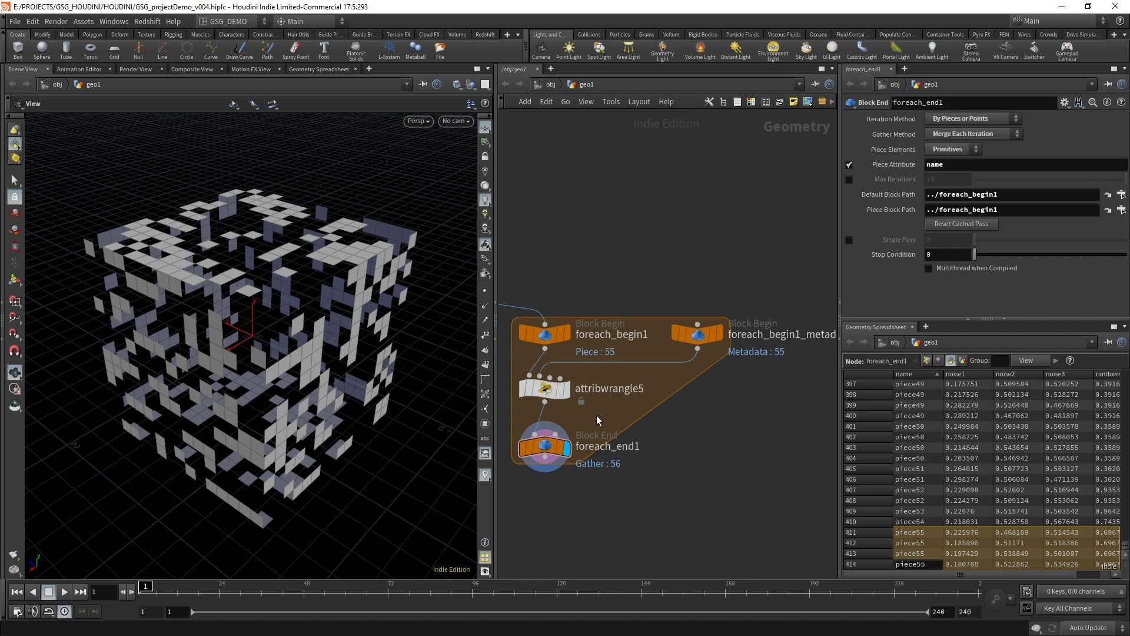
Multiply the random number in attribwrangle5's code by 4, giving float randnum = rand(iter) * 4;.
{"action": "left_click_drag", "start_coordinate": [595, 415], "coordinate": [504, 378]}
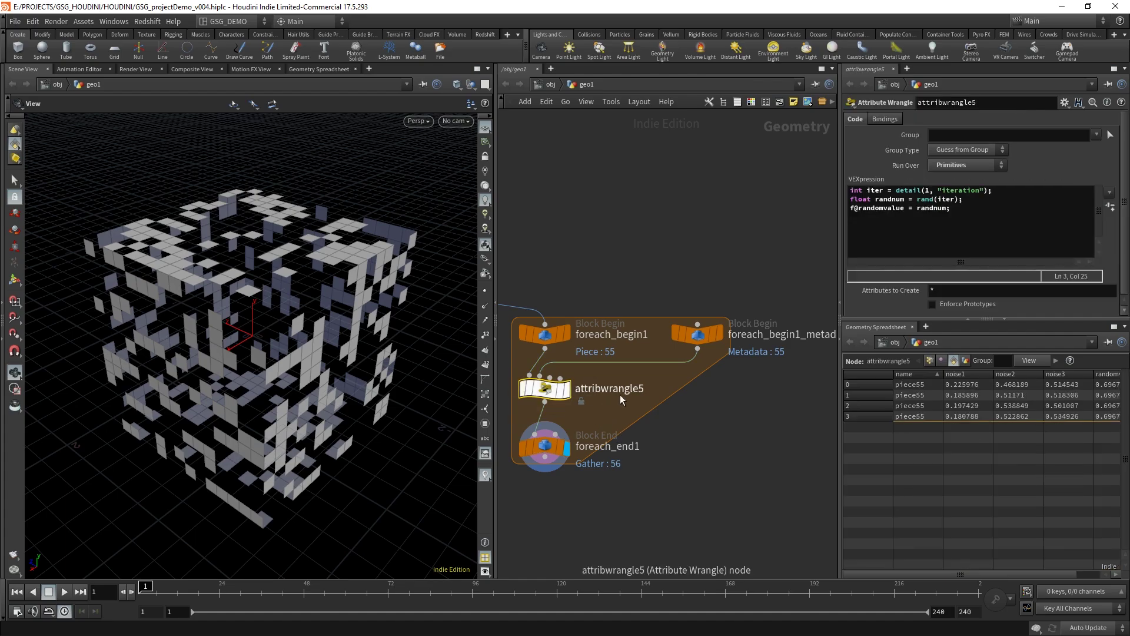
{"action": "left_click", "coordinate": [961, 200]}
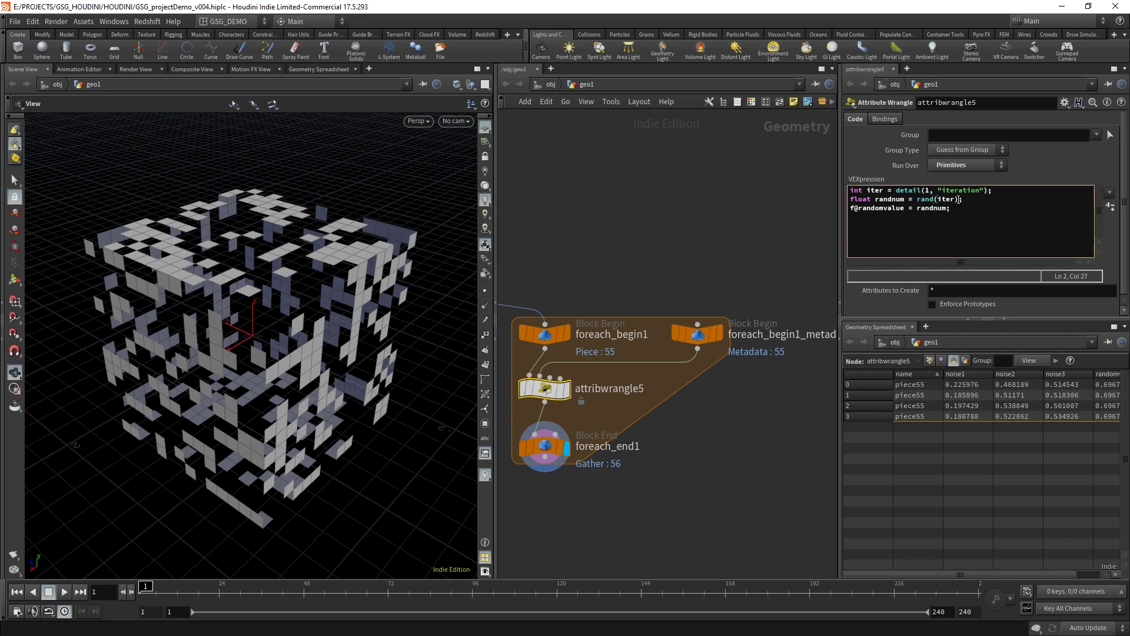
{"action": "type", "text": "* 4"}
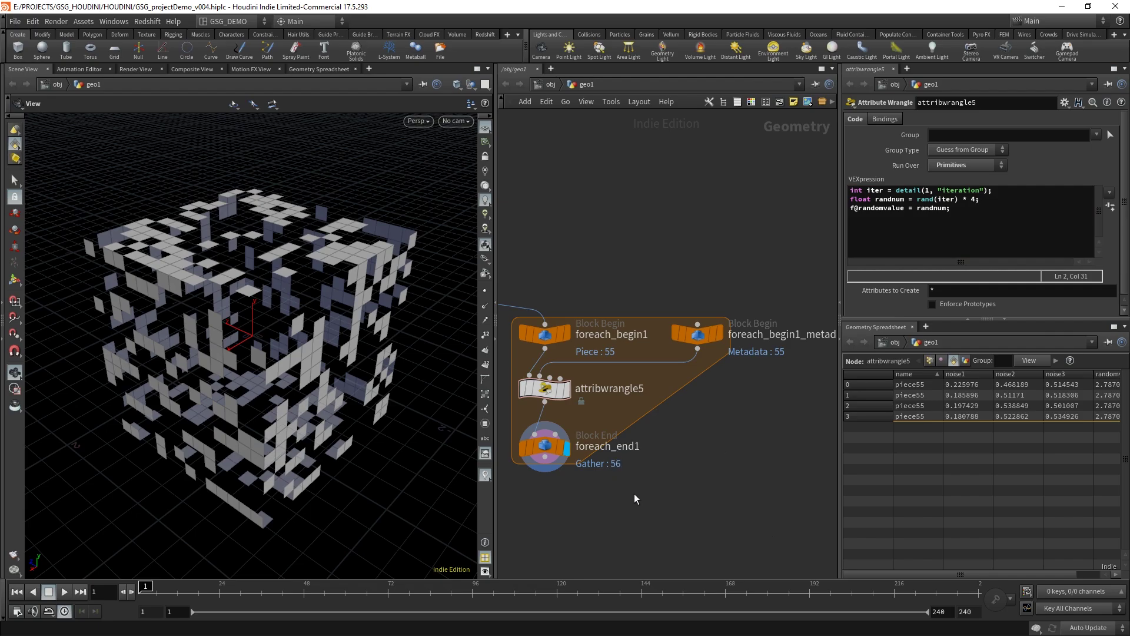
Examine the scaled randomvalue column of foreach_end1 in the spreadsheet, widening the pane to show all its attributes.
{"action": "left_click", "coordinate": [545, 446]}
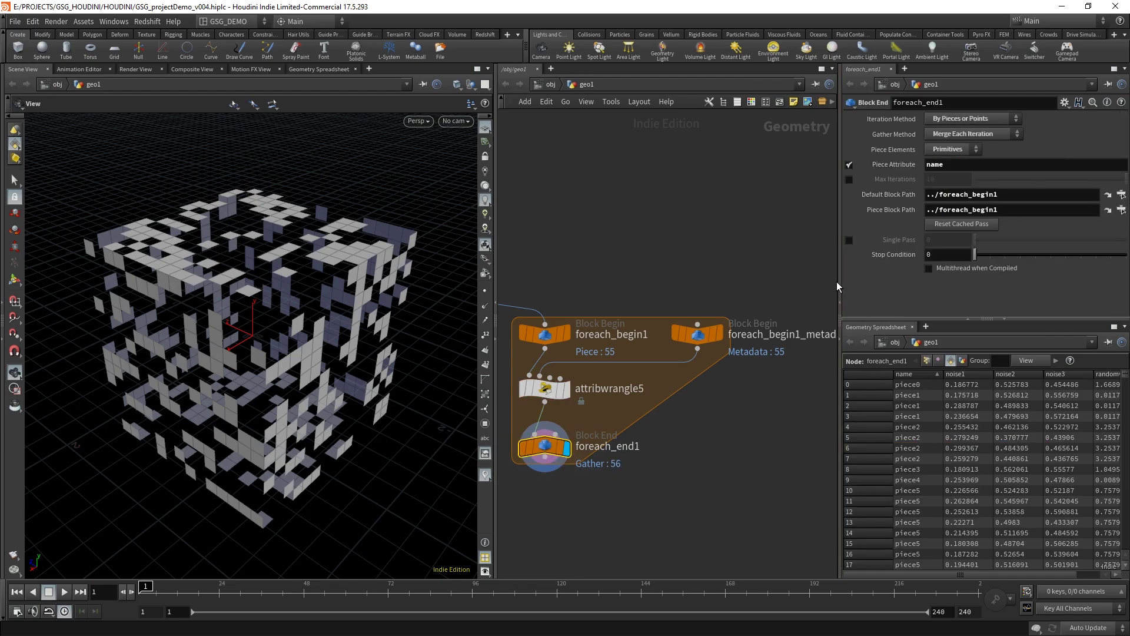
{"action": "left_click_drag", "start_coordinate": [841, 282], "coordinate": [751, 284]}
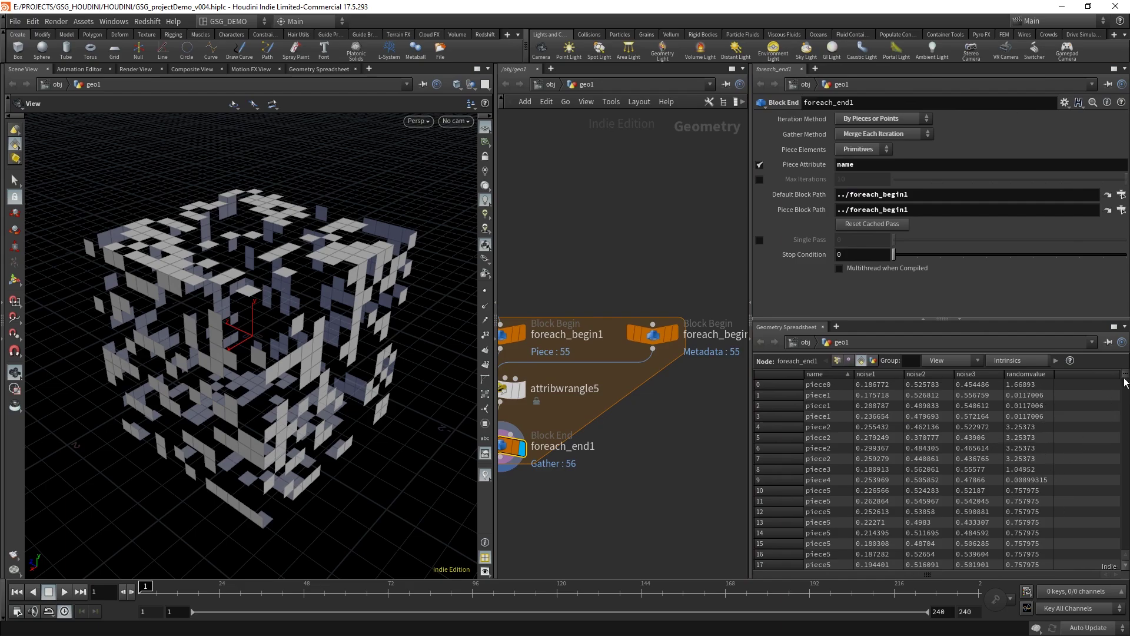
{"action": "left_click_drag", "start_coordinate": [1126, 383], "coordinate": [1125, 399]}
{"action": "scroll", "coordinate": [1027, 522], "scroll_direction": "up", "scroll_amount": 20}
{"action": "left_click_drag", "start_coordinate": [751, 271], "coordinate": [845, 270]}
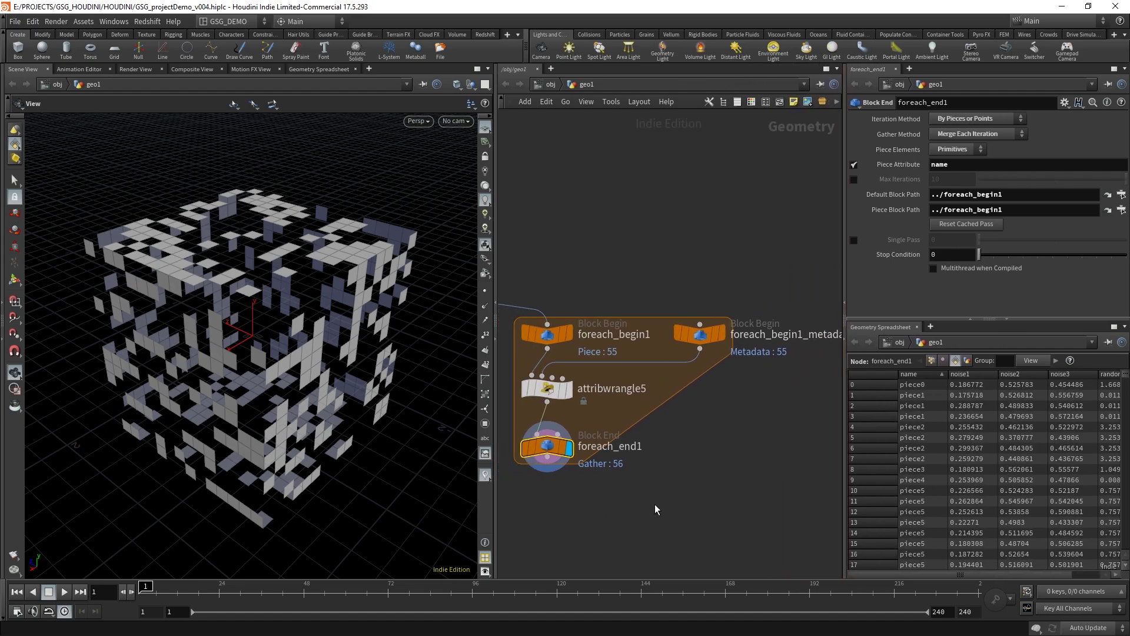
Replace the f@randomvalue line in attribwrangle5's code with an integer subdivision attribute: i@subd = int(randnum);.
{"action": "left_click", "coordinate": [548, 389]}
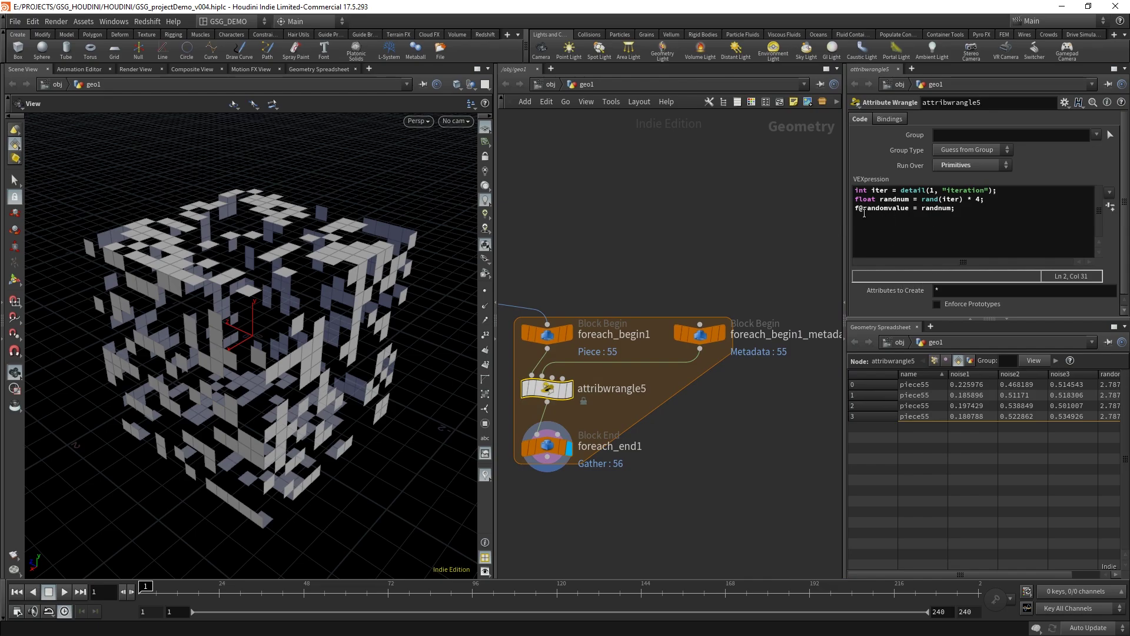
{"action": "left_click_drag", "start_coordinate": [910, 209], "coordinate": [875, 211]}
{"action": "left_click_drag", "start_coordinate": [956, 209], "coordinate": [853, 210]}
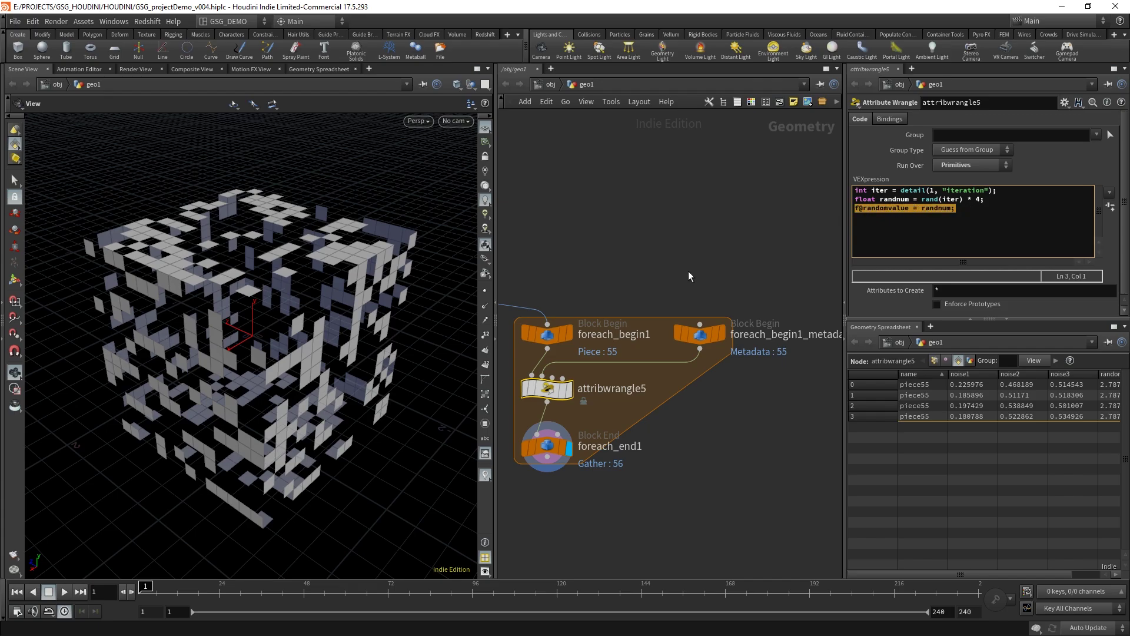
{"action": "key", "text": "BackSpace"}
{"action": "type", "text": "i"}
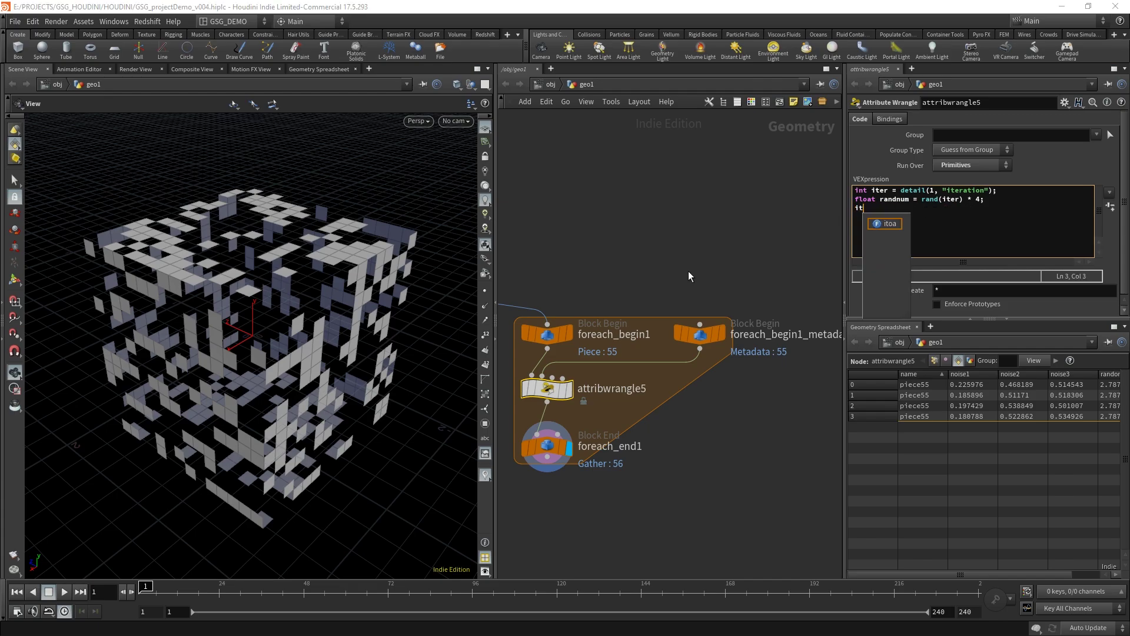
{"action": "type", "text": "@"}
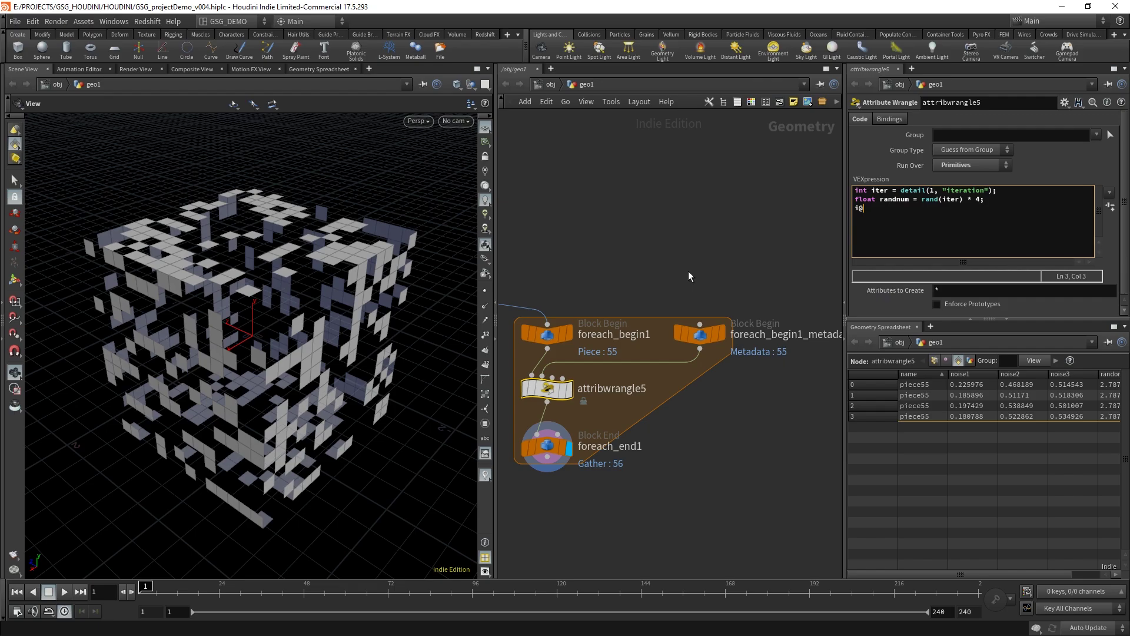
{"action": "type", "text": "subd ="}
{"action": "type", "text": "int"}
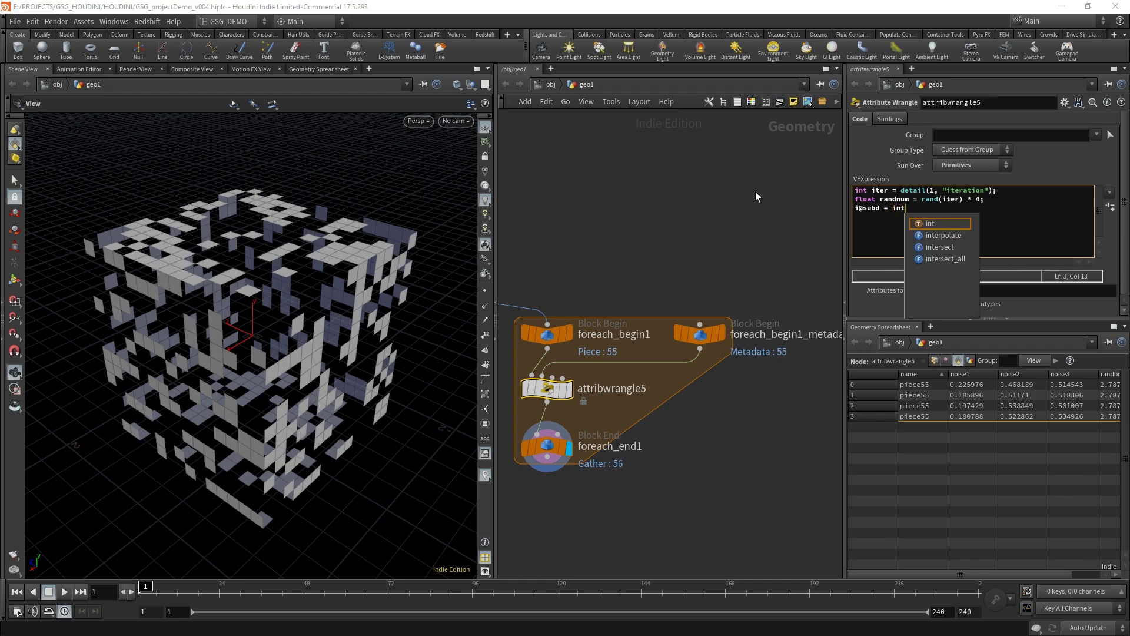
{"action": "type", "text": "("}
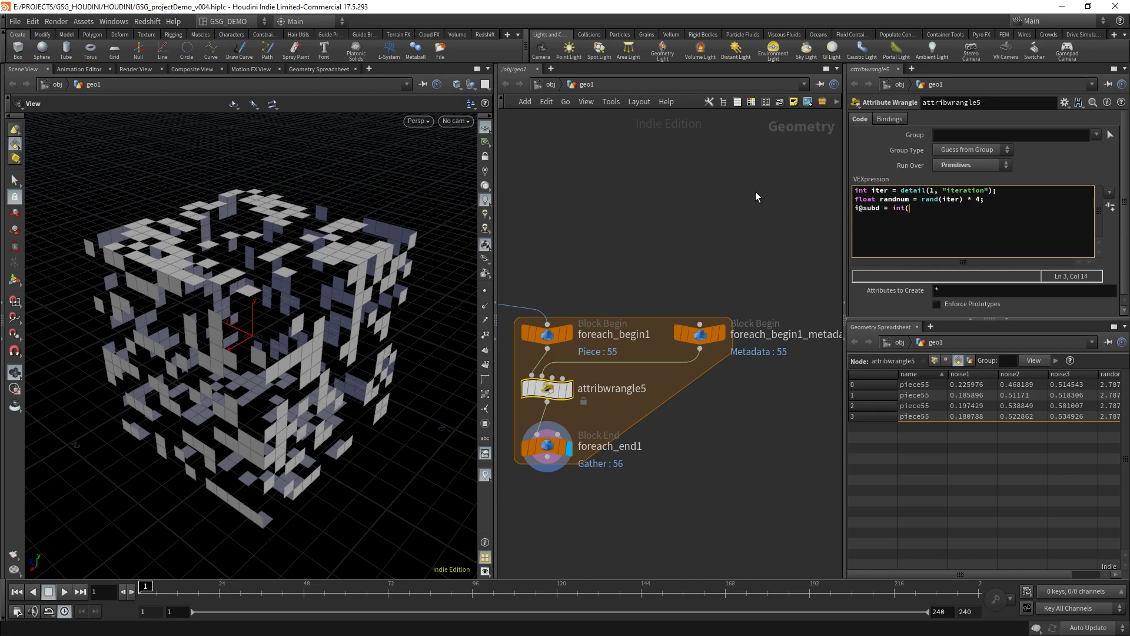
{"action": "type", "text": ")"}
{"action": "key", "text": "Left"}
{"action": "type", "text": "randnu"}
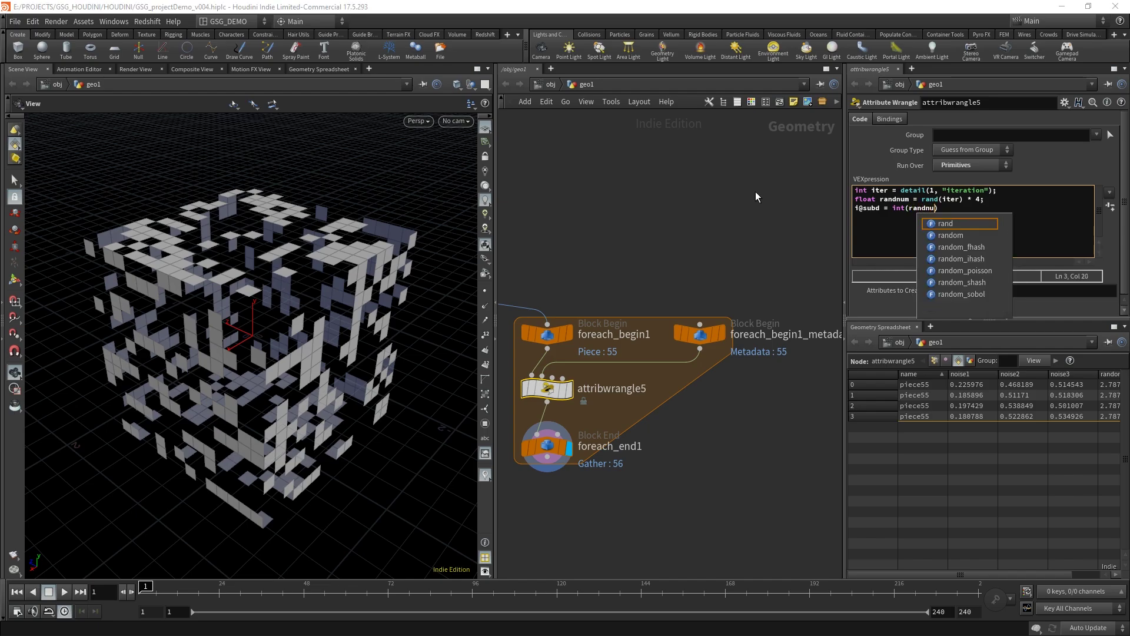
{"action": "type", "text": "m);"}
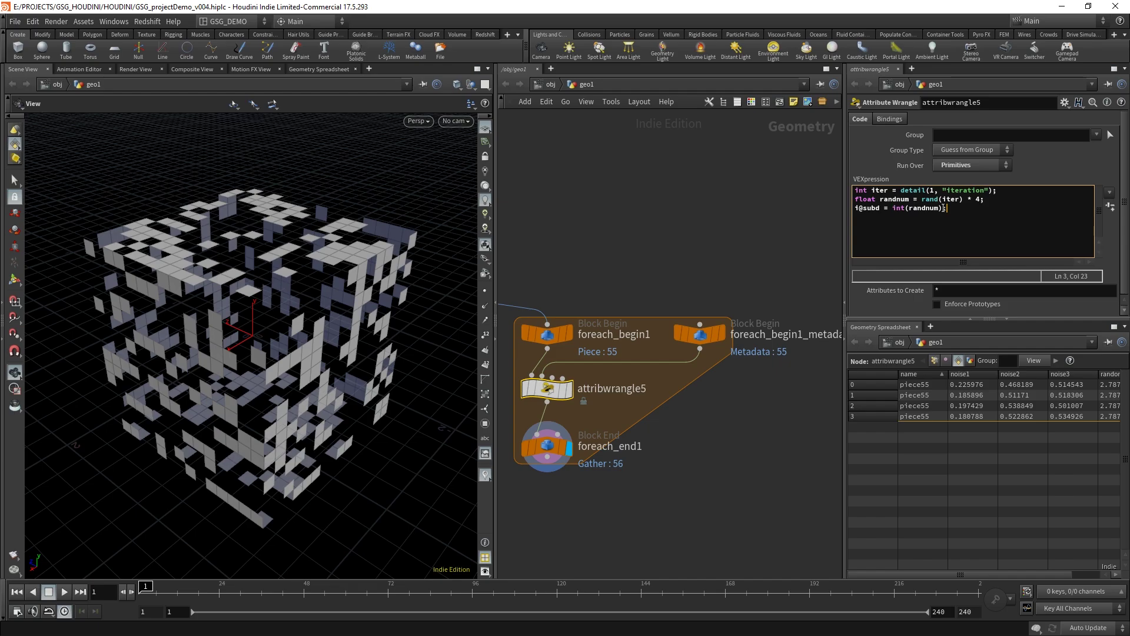
Sort foreach_end1's primitives by the subd attribute in the widened spreadsheet and save the project.
{"action": "key", "text": "Down"}
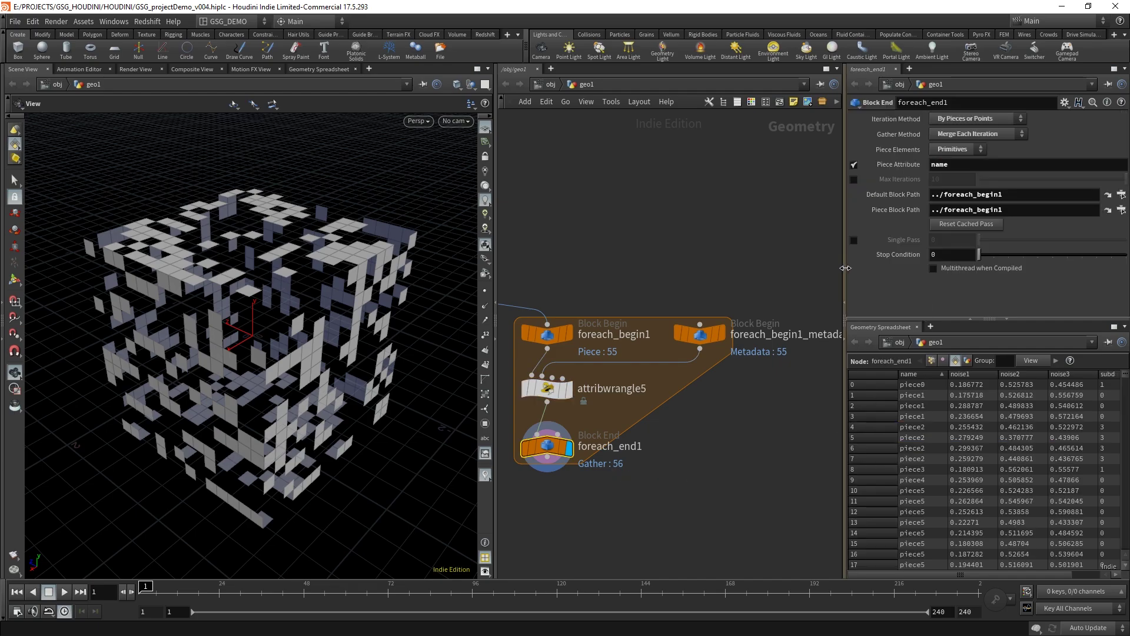
{"action": "left_click_drag", "start_coordinate": [845, 269], "coordinate": [761, 269]}
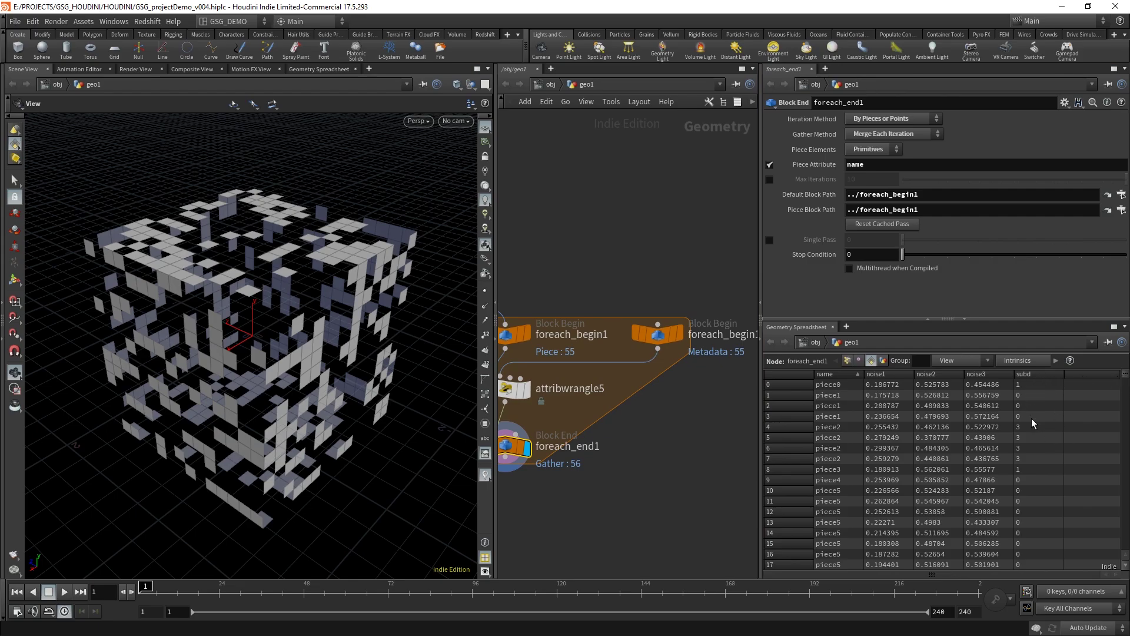
{"action": "left_click", "coordinate": [1033, 376]}
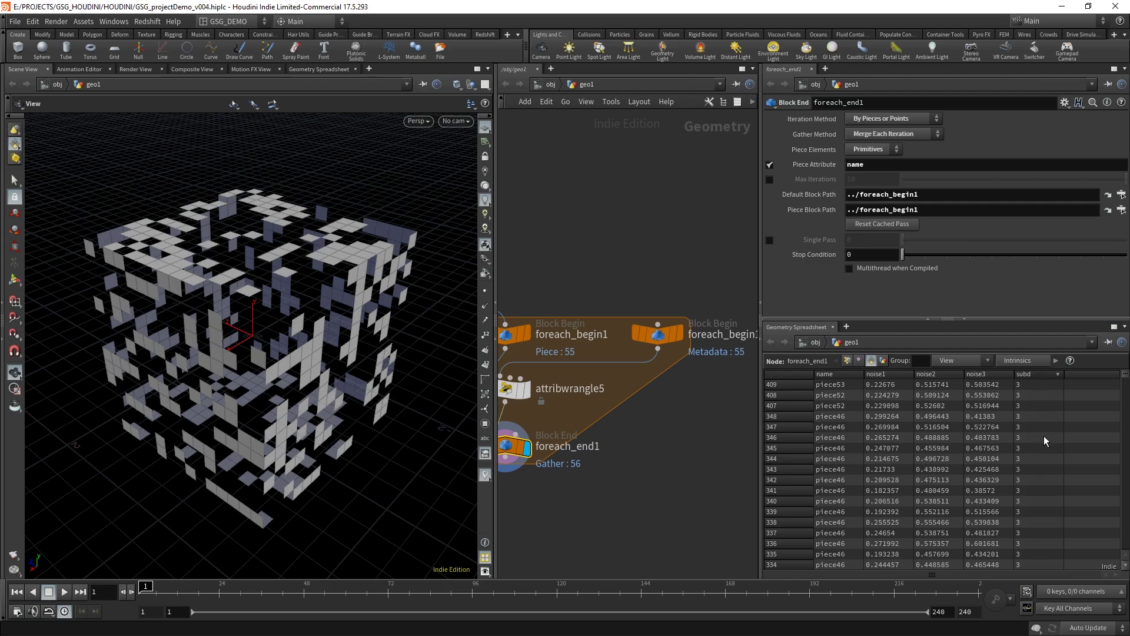
{"action": "key", "text": "ctrl+s"}
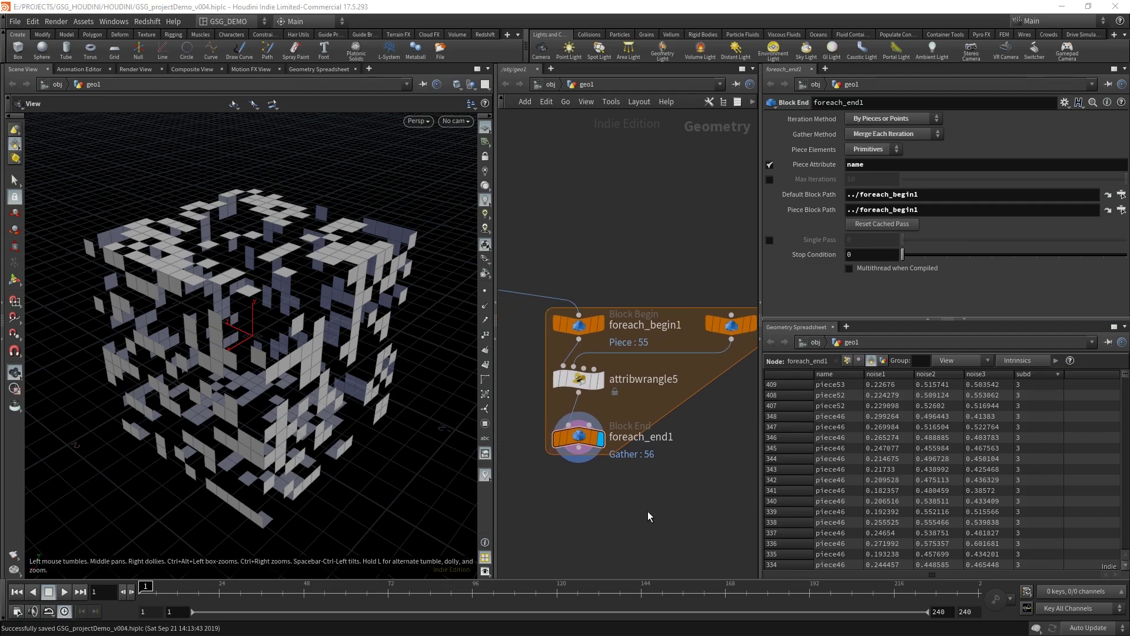
Shift facet4 and subdivide1 further down the network and wire foreach_end1's output into facet4.
{"action": "scroll", "coordinate": [618, 501], "scroll_direction": "down", "scroll_amount": 4}
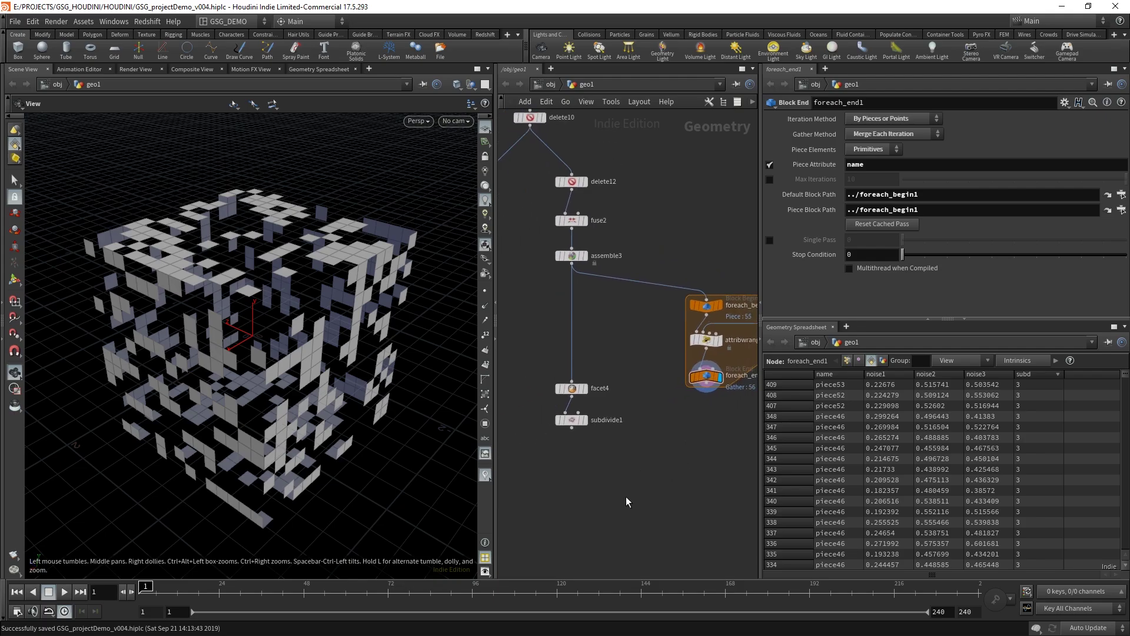
{"action": "left_click_drag", "start_coordinate": [631, 496], "coordinate": [574, 450]}
{"action": "left_click", "coordinate": [572, 448]}
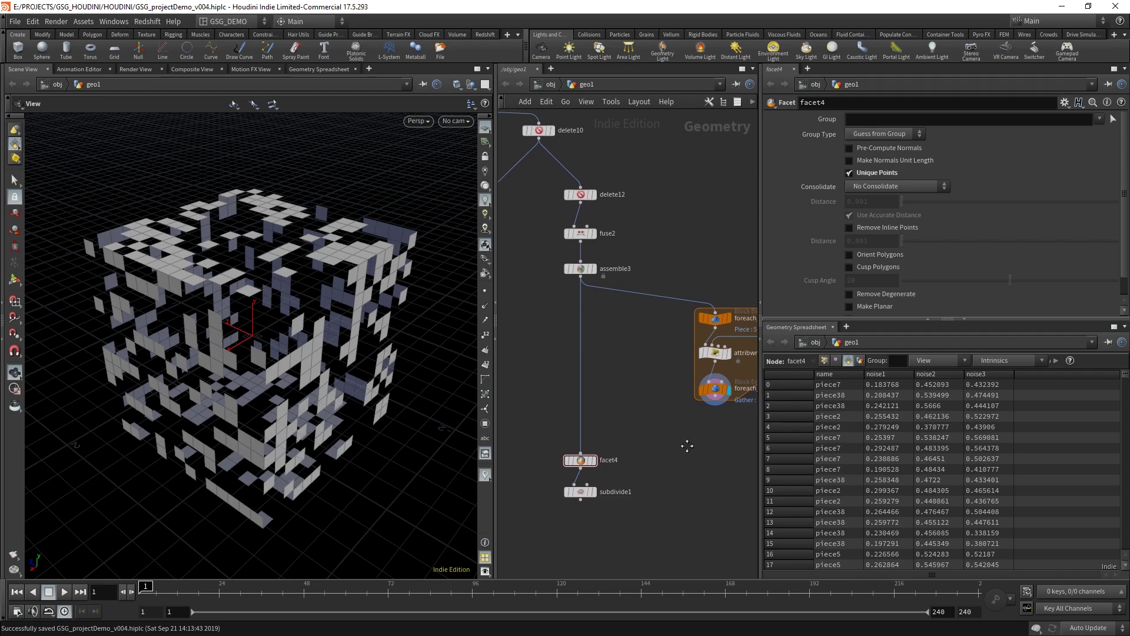
{"action": "left_click", "coordinate": [700, 413]}
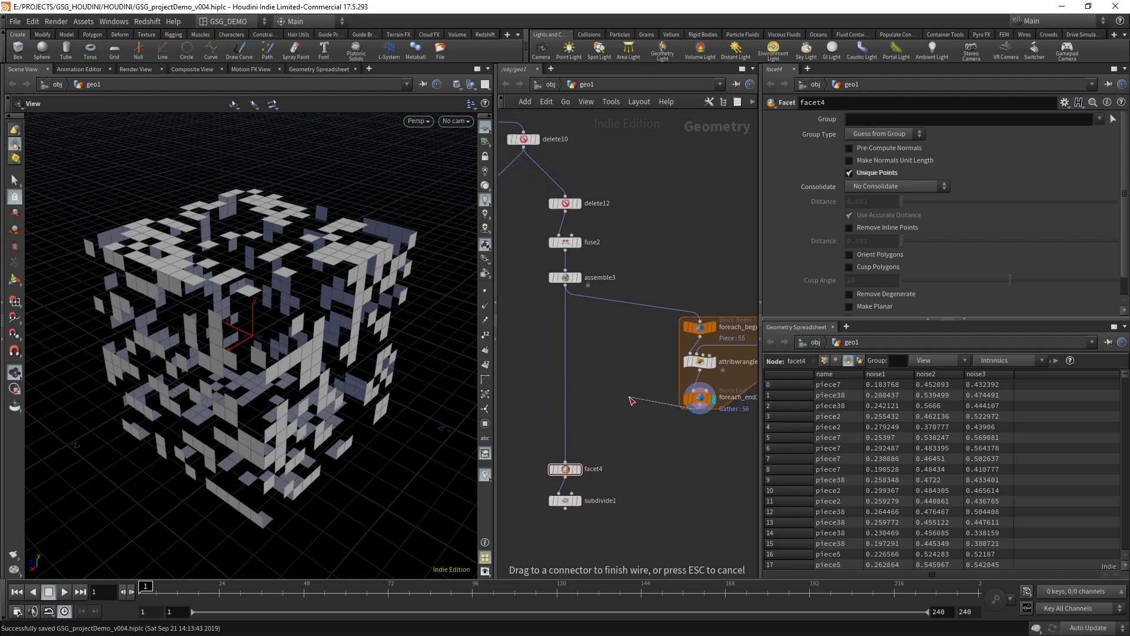
{"action": "left_click", "coordinate": [586, 463]}
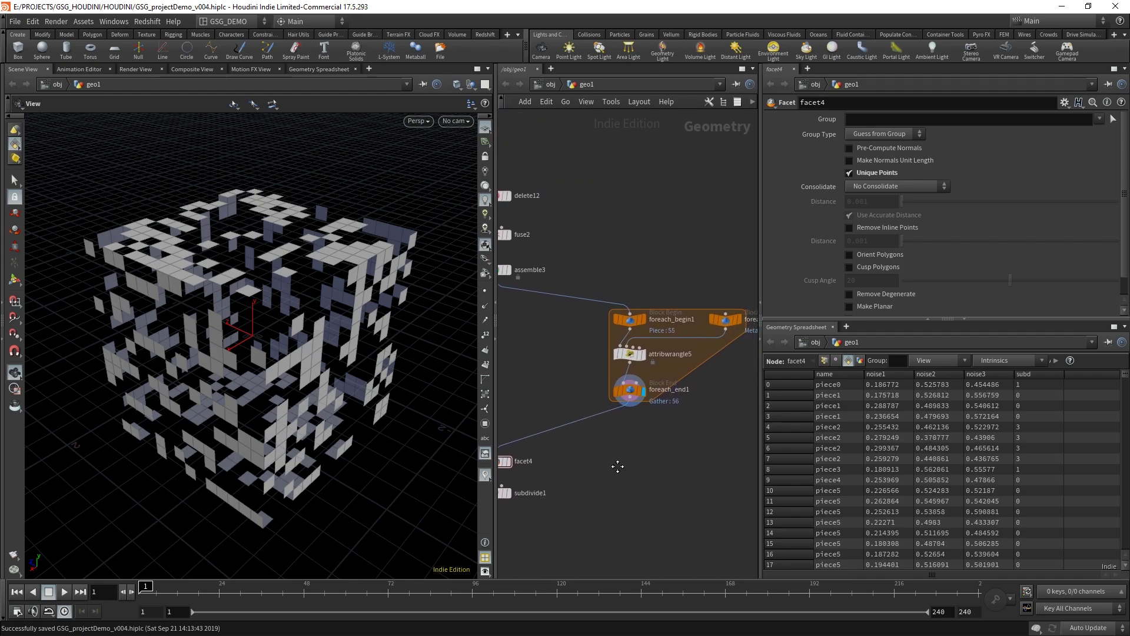
Move the four For-Each block nodes together into line between assemble3 and facet4.
{"action": "left_click_drag", "start_coordinate": [733, 363], "coordinate": [598, 304]}
{"action": "middle_click_drag", "start_coordinate": [643, 448], "coordinate": [721, 439]}
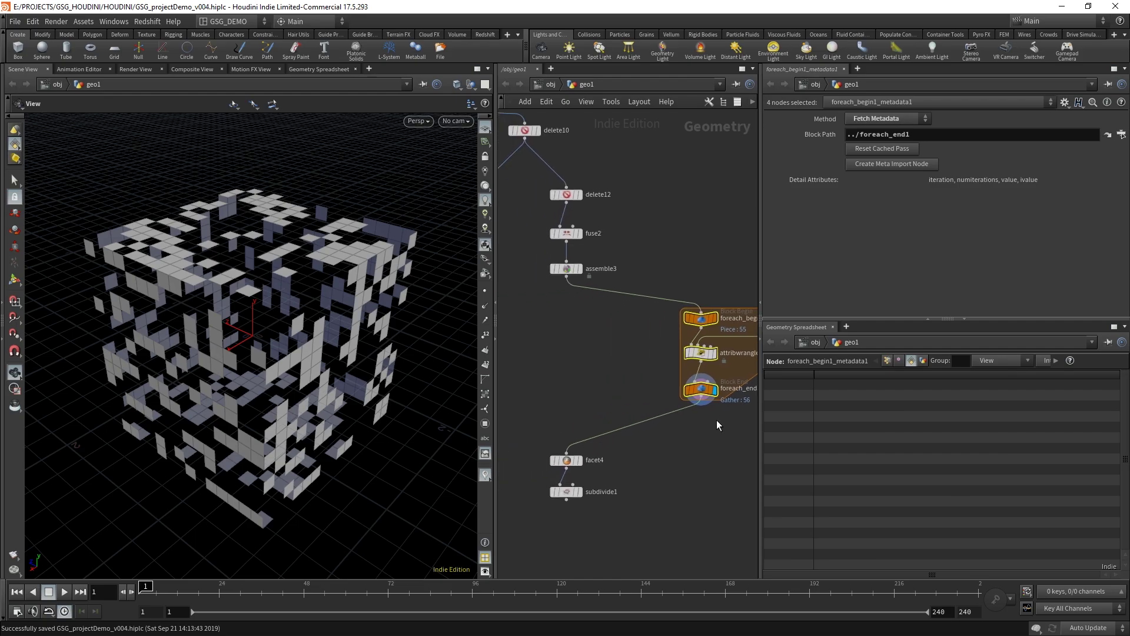
{"action": "left_click_drag", "start_coordinate": [707, 389], "coordinate": [573, 401]}
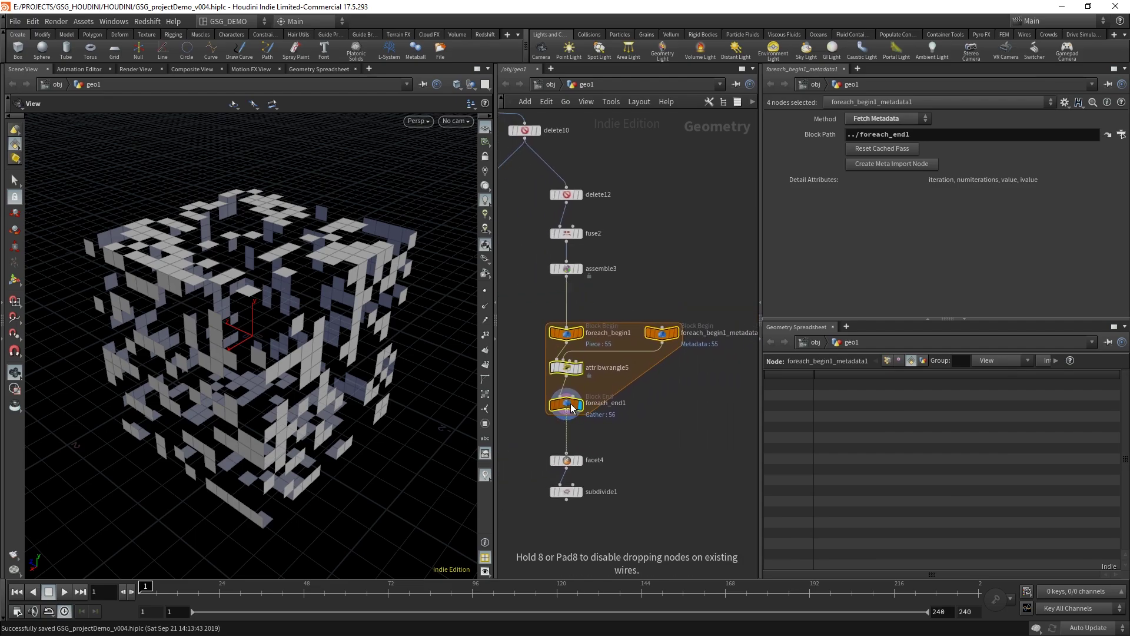
{"action": "left_click", "coordinate": [645, 440]}
{"action": "scroll", "coordinate": [644, 440], "scroll_direction": "up", "scroll_amount": 2}
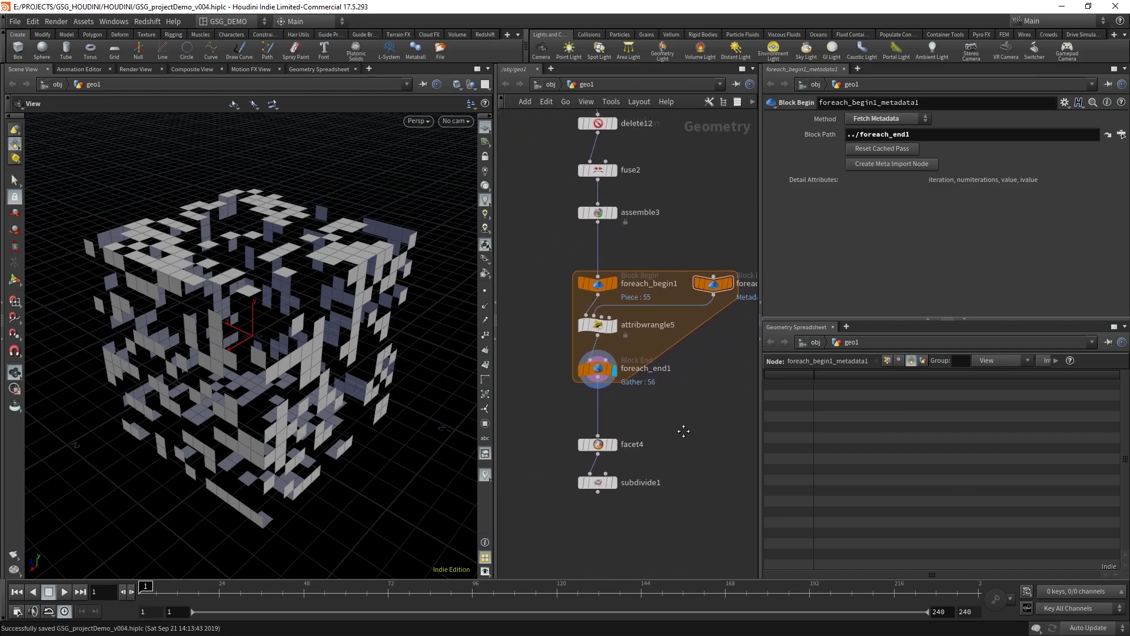
Display facet4 followed by subdivide1, and examine the subdivided polygons of the cube up close.
{"action": "left_click", "coordinate": [636, 450]}
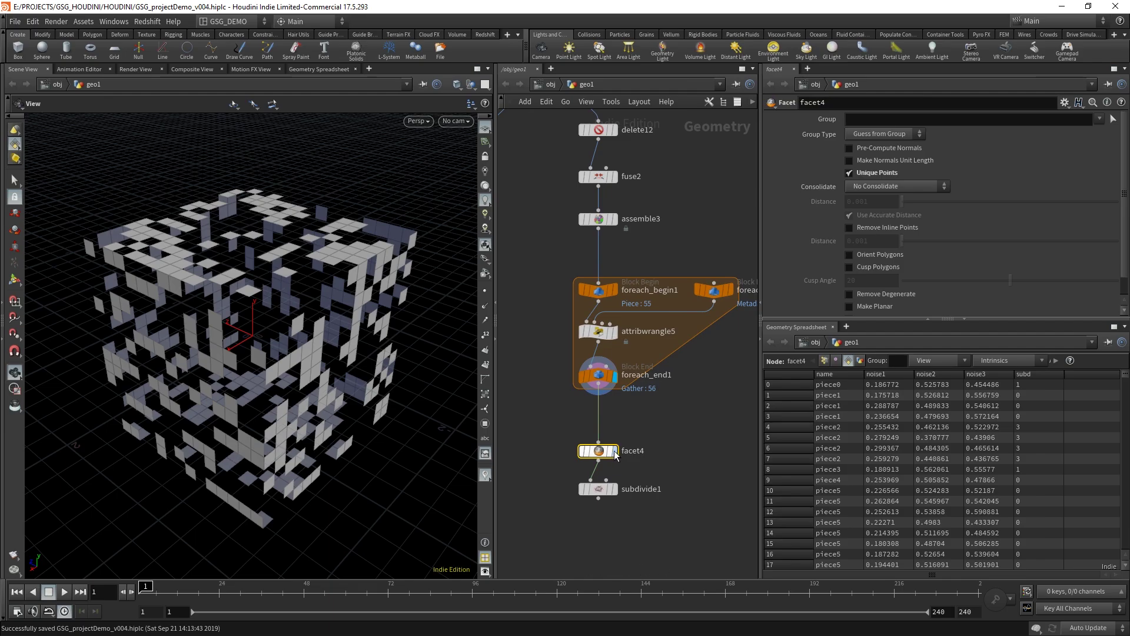
{"action": "left_click", "coordinate": [614, 451]}
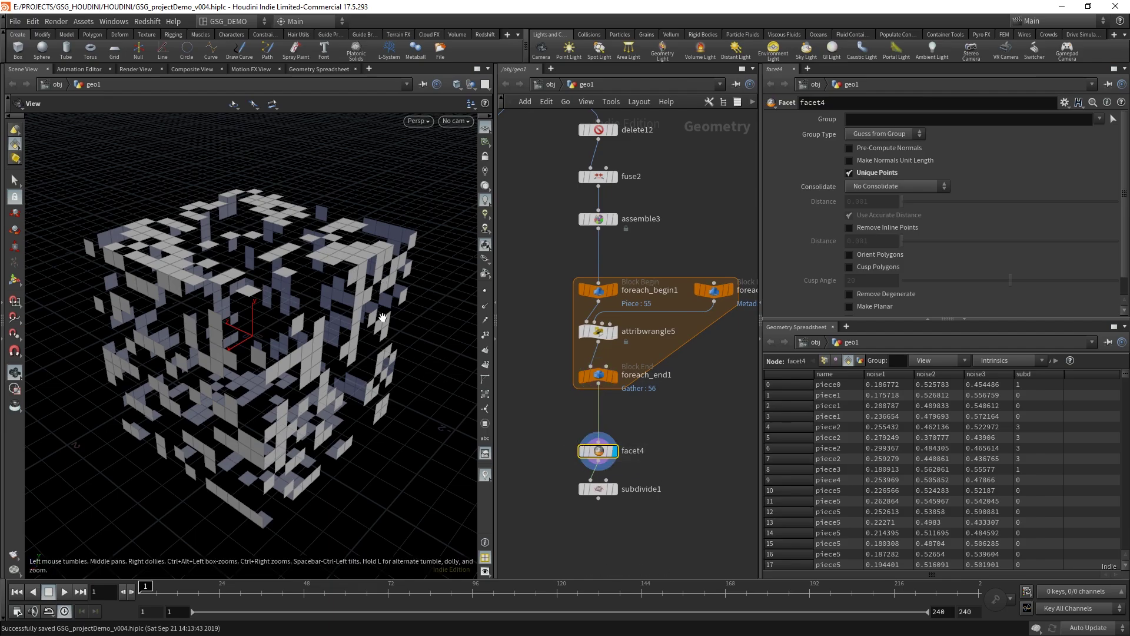
{"action": "left_click", "coordinate": [614, 490]}
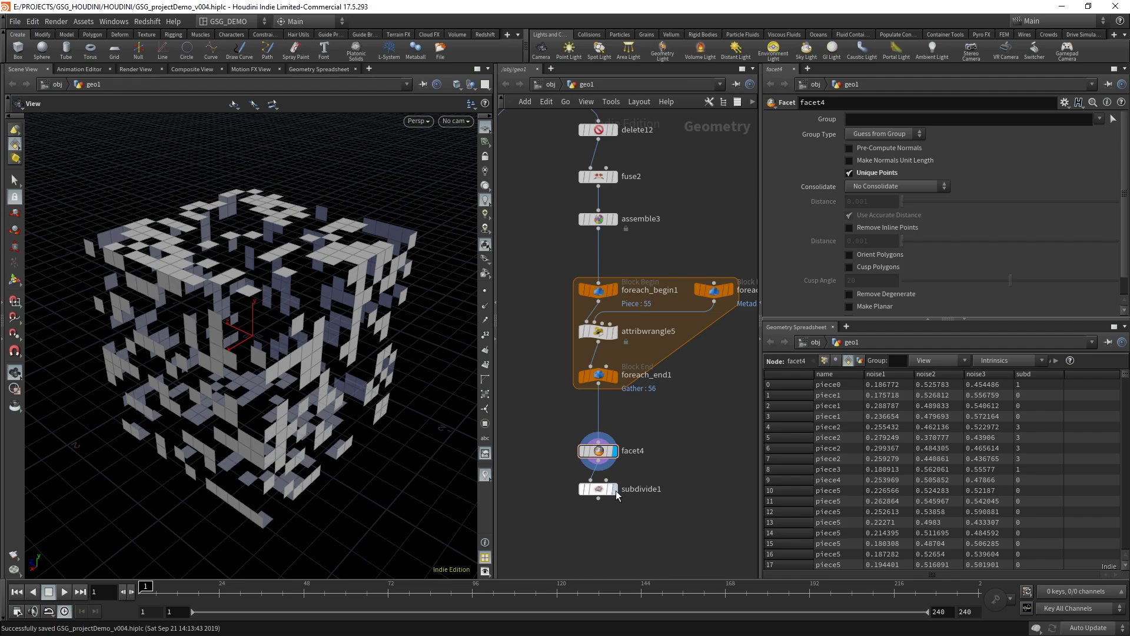
{"action": "left_click", "coordinate": [601, 488]}
{"action": "left_click_drag", "start_coordinate": [329, 344], "coordinate": [307, 333]}
{"action": "scroll", "coordinate": [307, 333], "scroll_direction": "up", "scroll_amount": 8}
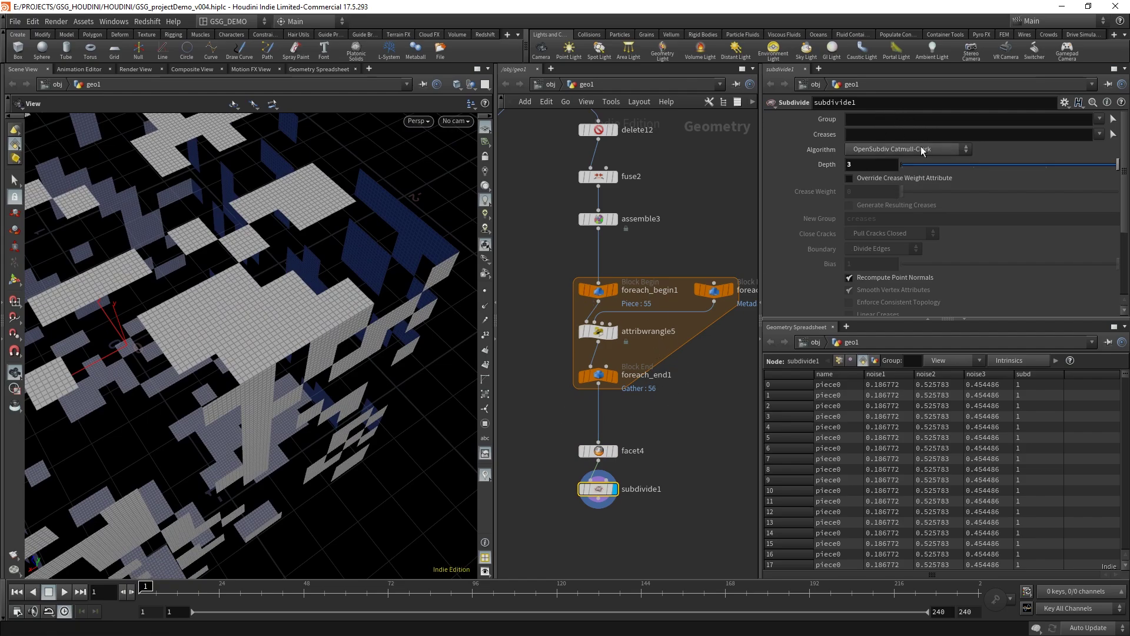
Move subdivide1 lower to leave a gap beneath facet4, and display facet4.
{"action": "middle_click_drag", "start_coordinate": [602, 490], "coordinate": [607, 423]}
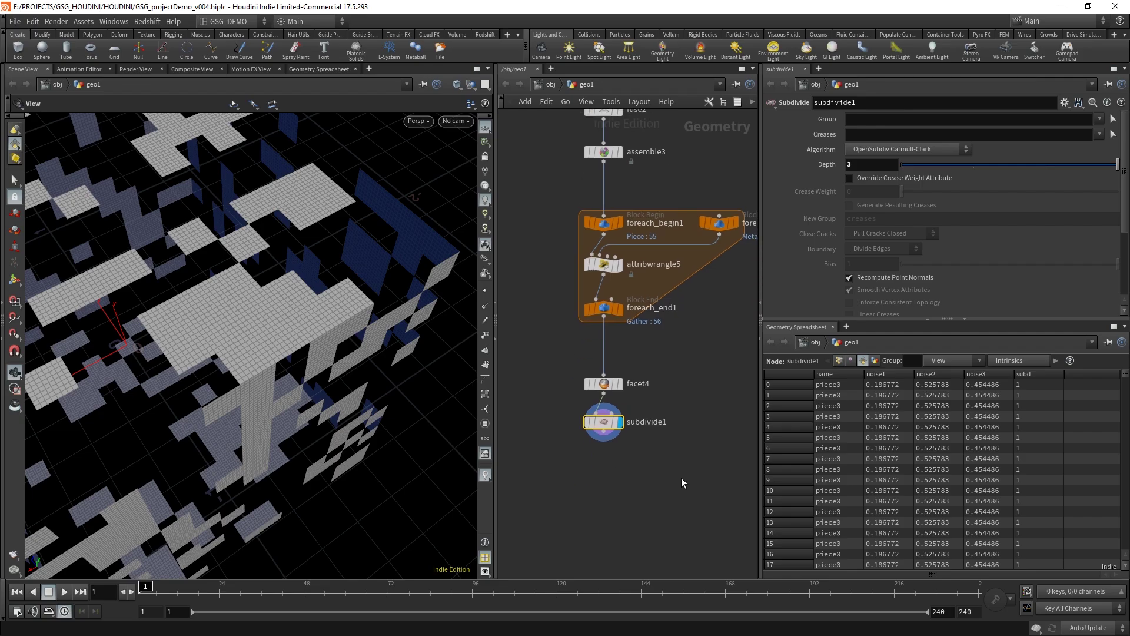
{"action": "left_click_drag", "start_coordinate": [607, 423], "coordinate": [607, 489]}
{"action": "left_click", "coordinate": [615, 393]}
{"action": "left_click", "coordinate": [620, 390]}
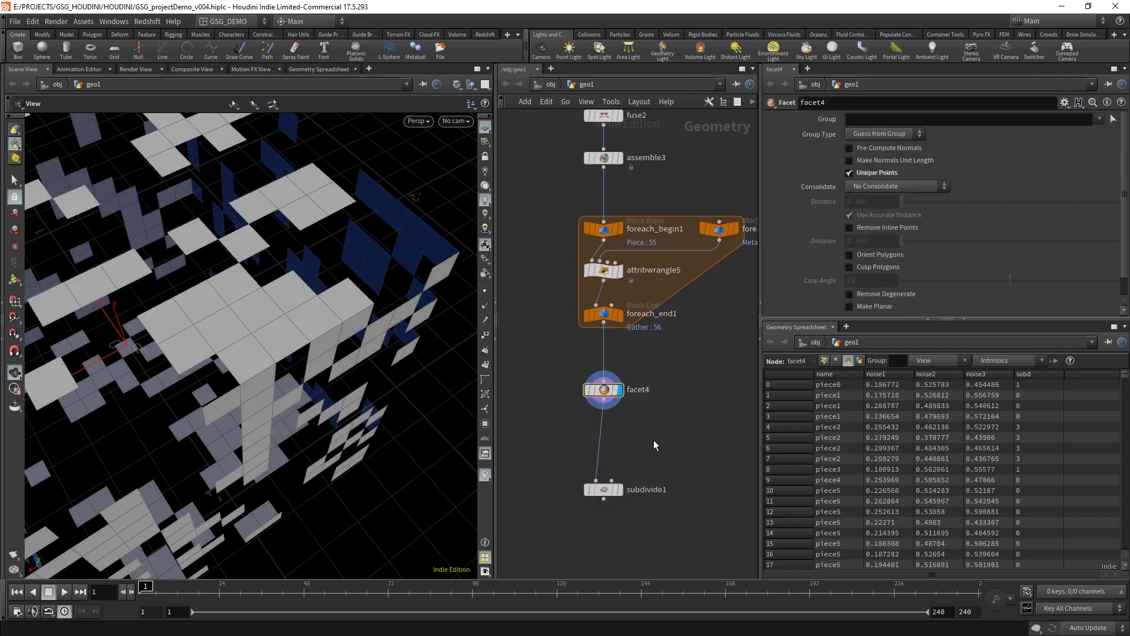
Insert a Group Expression node between facet4 and subdivide1 and display it.
{"action": "middle_click_drag", "start_coordinate": [654, 439], "coordinate": [670, 420]}
{"action": "key", "text": "Tab"}
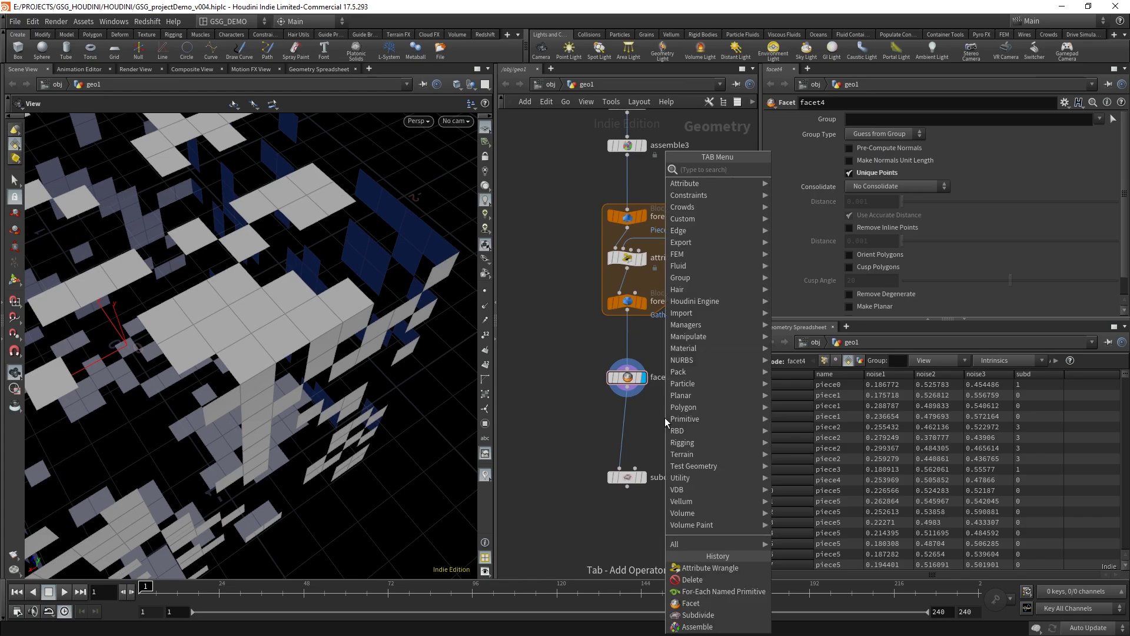
{"action": "type", "text": "groupex"}
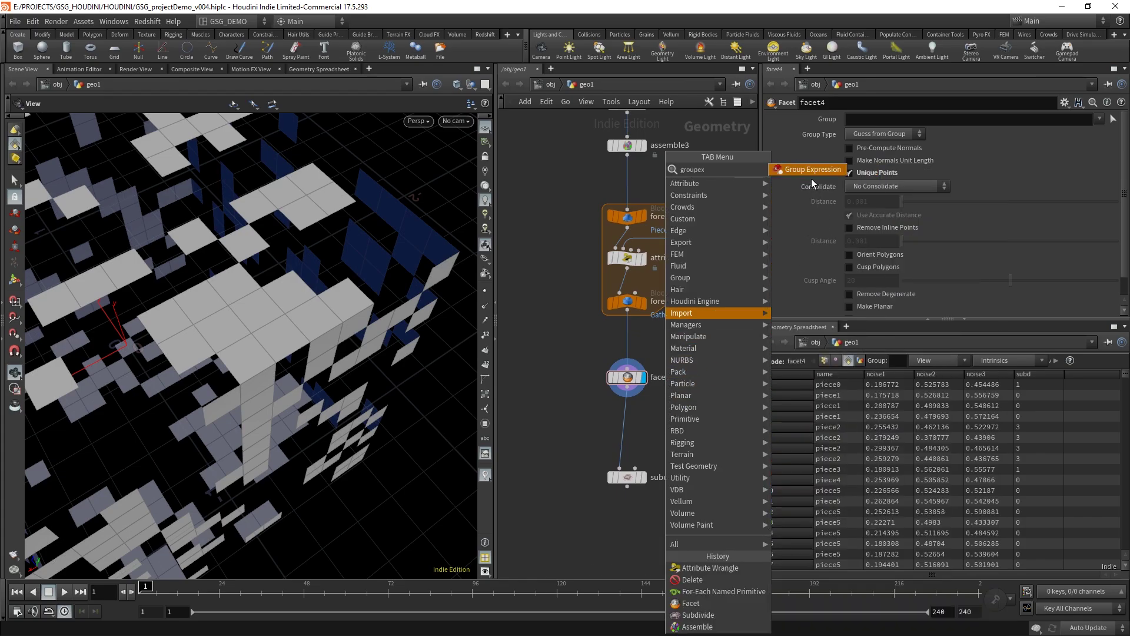
{"action": "left_click", "coordinate": [815, 172]}
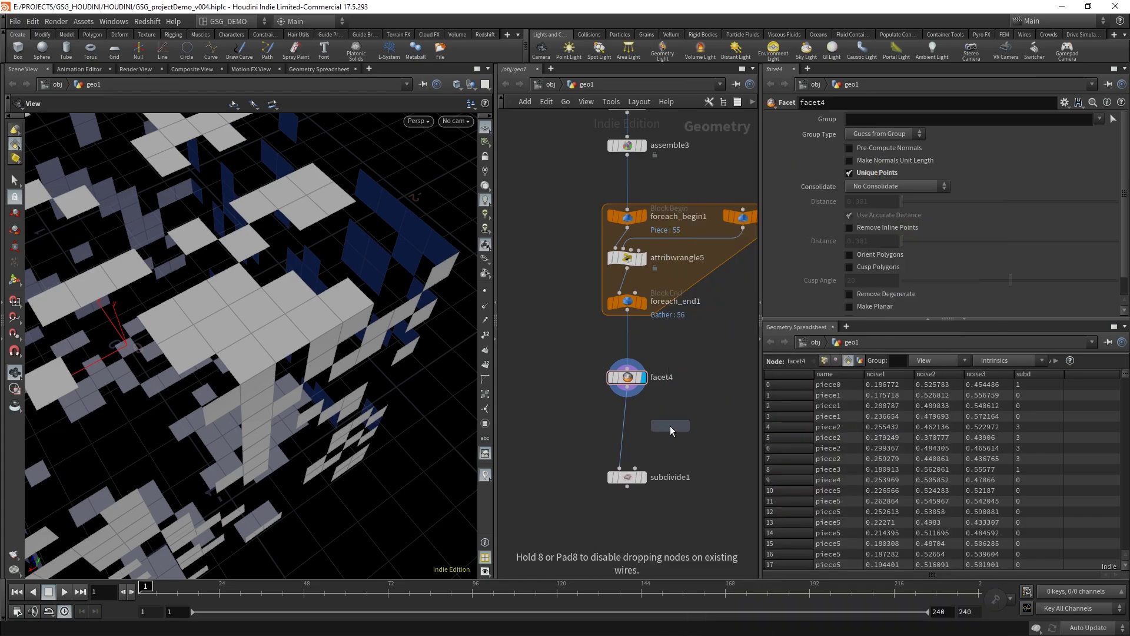
{"action": "left_click", "coordinate": [670, 426]}
{"action": "left_click_drag", "start_coordinate": [648, 418], "coordinate": [632, 416]}
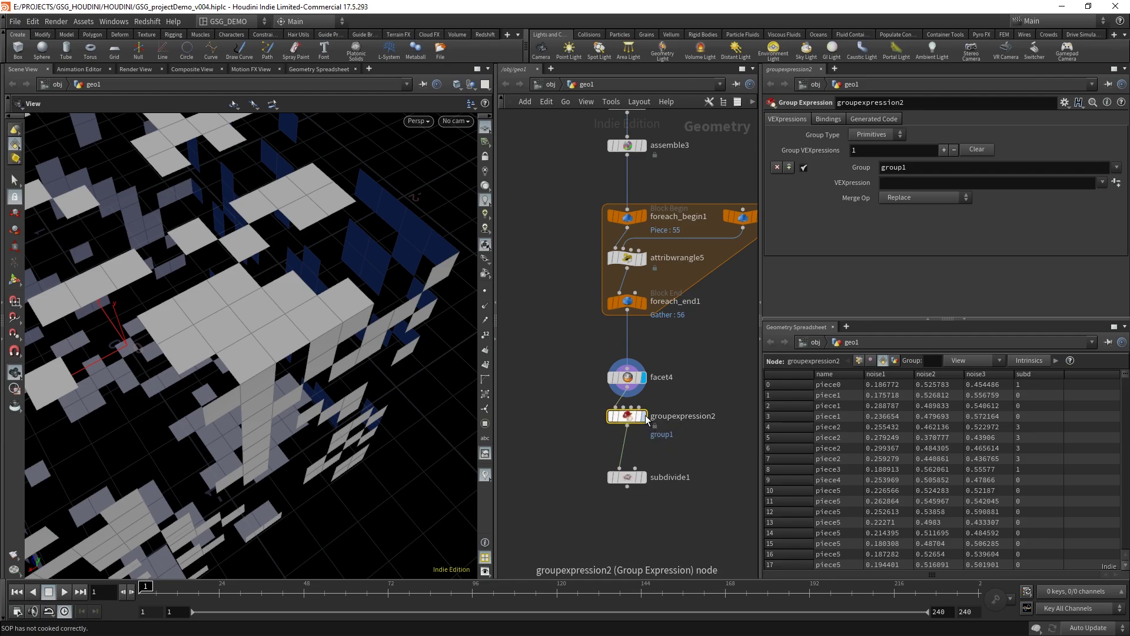
{"action": "left_click", "coordinate": [642, 417]}
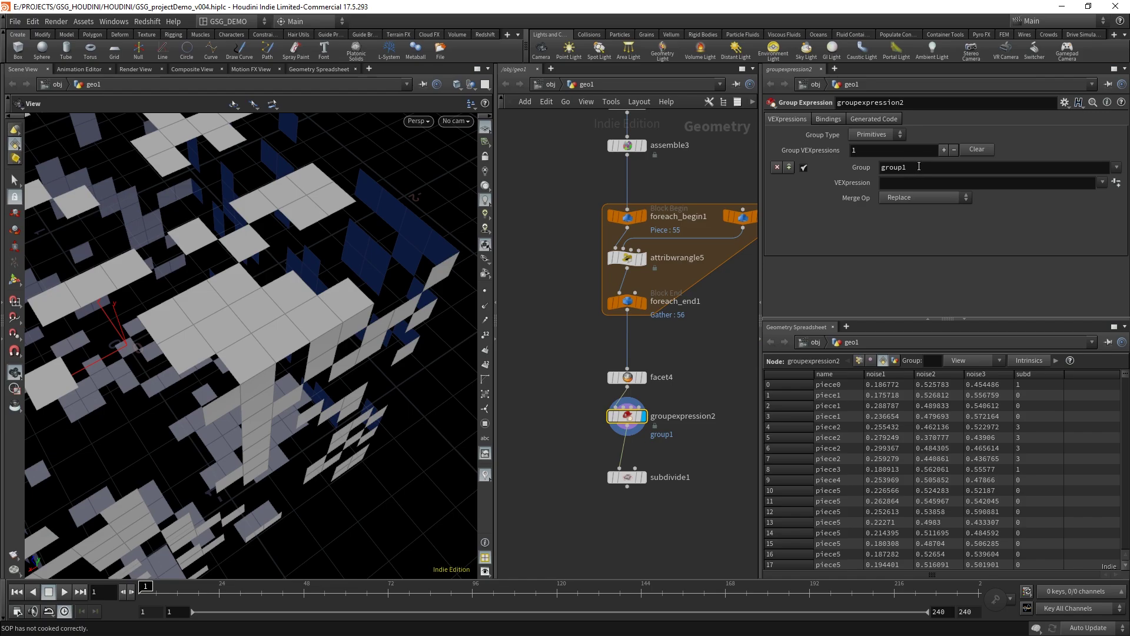
Name groupexpression2's first primitive group subd0 and set its VEXpression to i@subd == 0.
{"action": "double_click", "coordinate": [899, 169]}
{"action": "type", "text": "subd"}
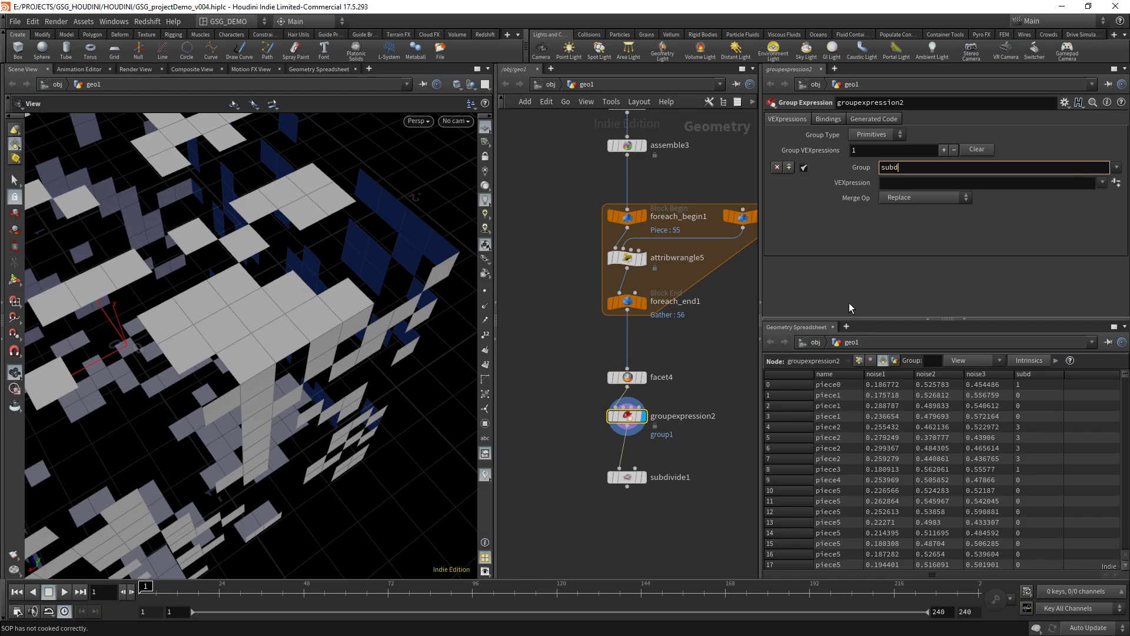
{"action": "type", "text": "0"}
{"action": "left_click", "coordinate": [942, 181]}
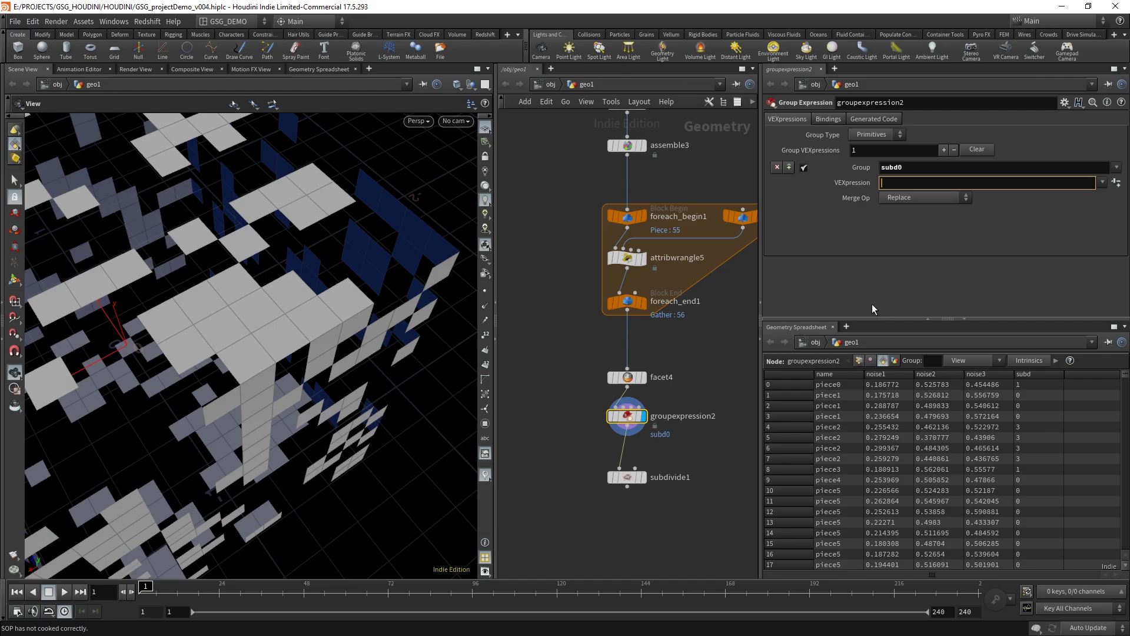
{"action": "type", "text": "i@subd == 0"}
{"action": "left_click_drag", "start_coordinate": [882, 182], "coordinate": [907, 183]}
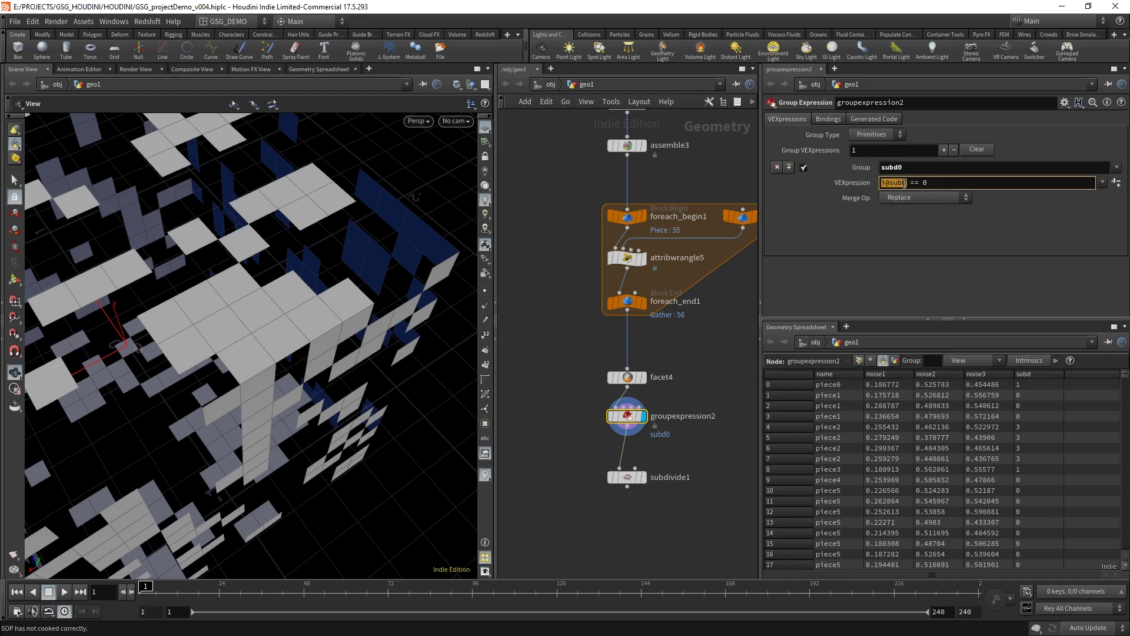
{"action": "left_click", "coordinate": [935, 184]}
{"action": "left_click", "coordinate": [919, 184]}
{"action": "left_click", "coordinate": [941, 185]}
{"action": "left_click_drag", "start_coordinate": [922, 184], "coordinate": [912, 184]}
{"action": "left_click", "coordinate": [915, 183]}
{"action": "left_click", "coordinate": [677, 452]}
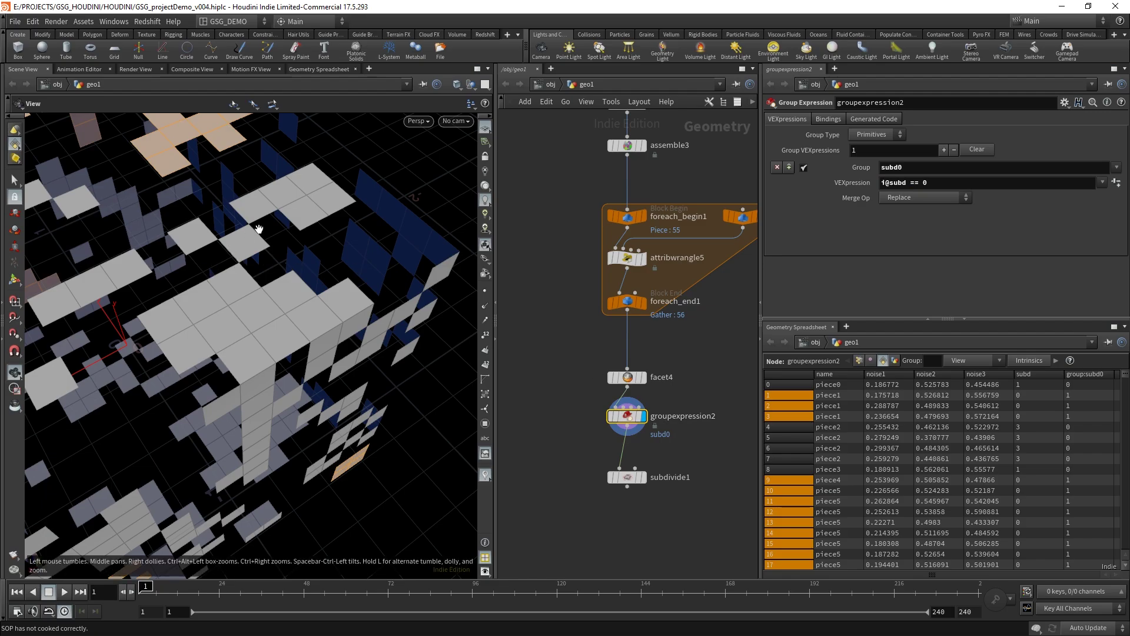
Inspect the highlighted subd0 polygons on the whole cube and check the primitive groups in groupexpression2's node information.
{"action": "left_click_drag", "start_coordinate": [257, 228], "coordinate": [265, 259]}
{"action": "middle_click", "coordinate": [633, 422]}
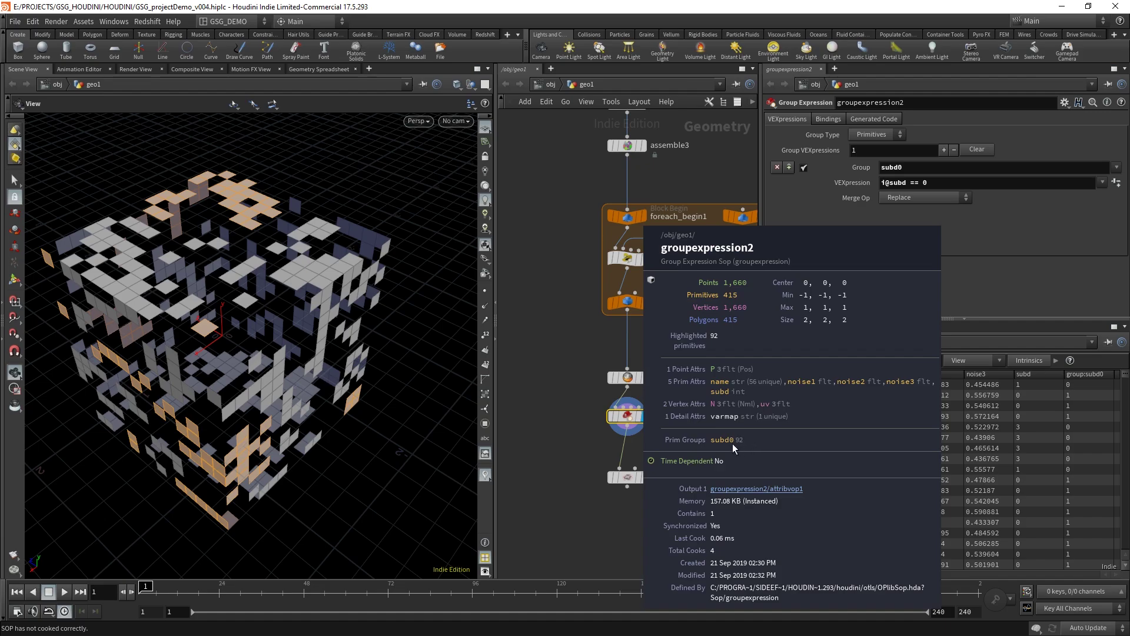
{"action": "left_click", "coordinate": [736, 459]}
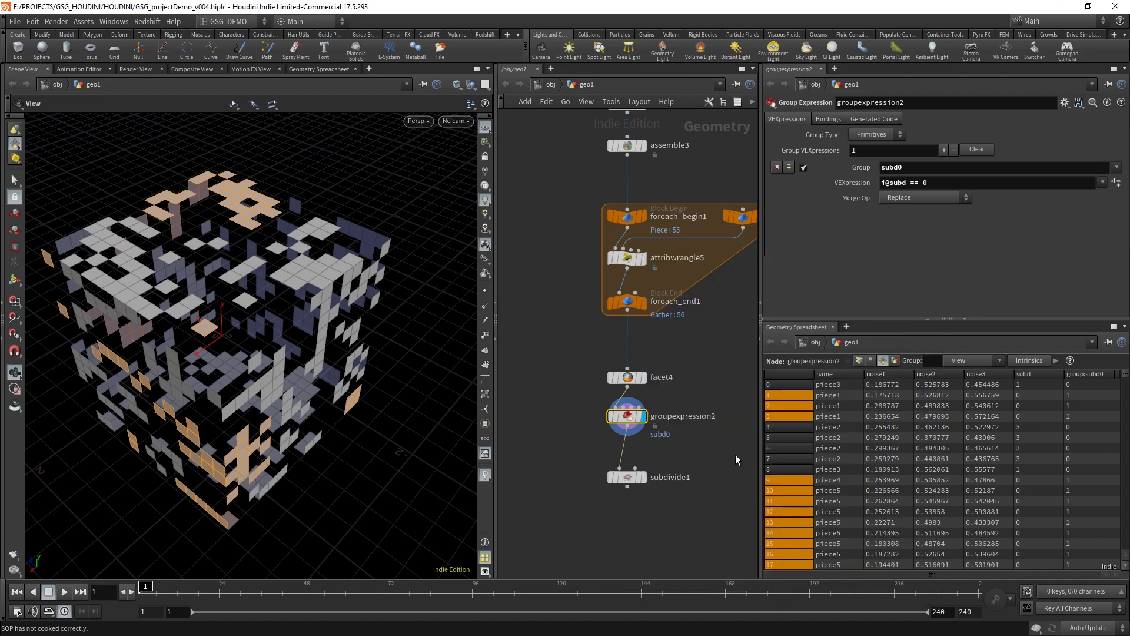
Add a second group to groupexpression2 named subd1 with the VEXpression i@subd == 1, and check the node's information.
{"action": "left_click", "coordinate": [944, 149]}
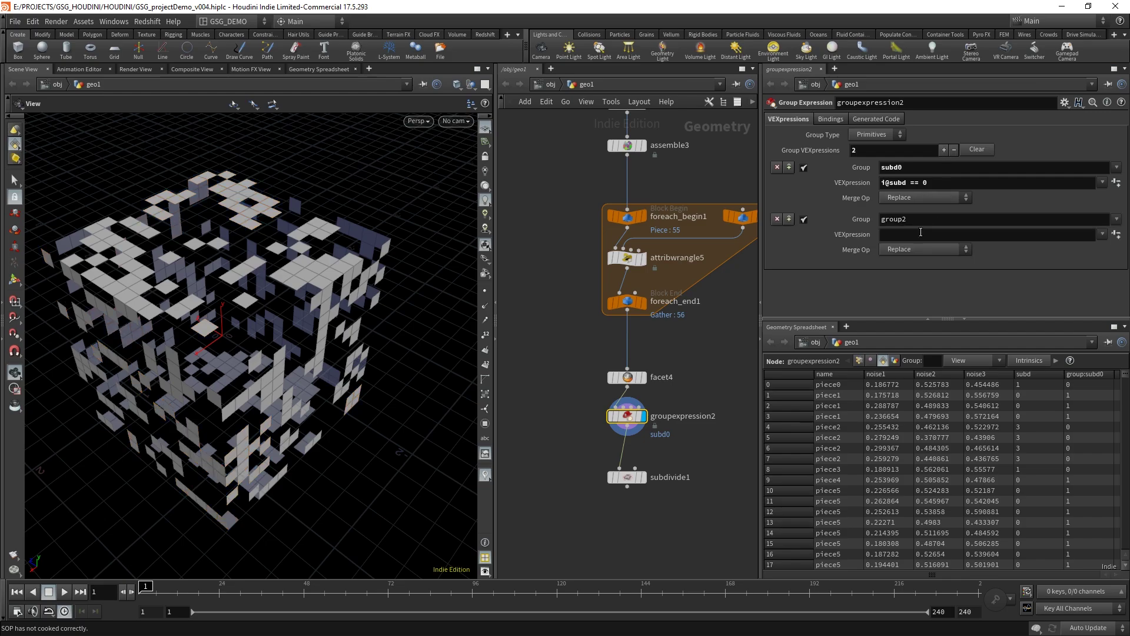
{"action": "double_click", "coordinate": [917, 221]}
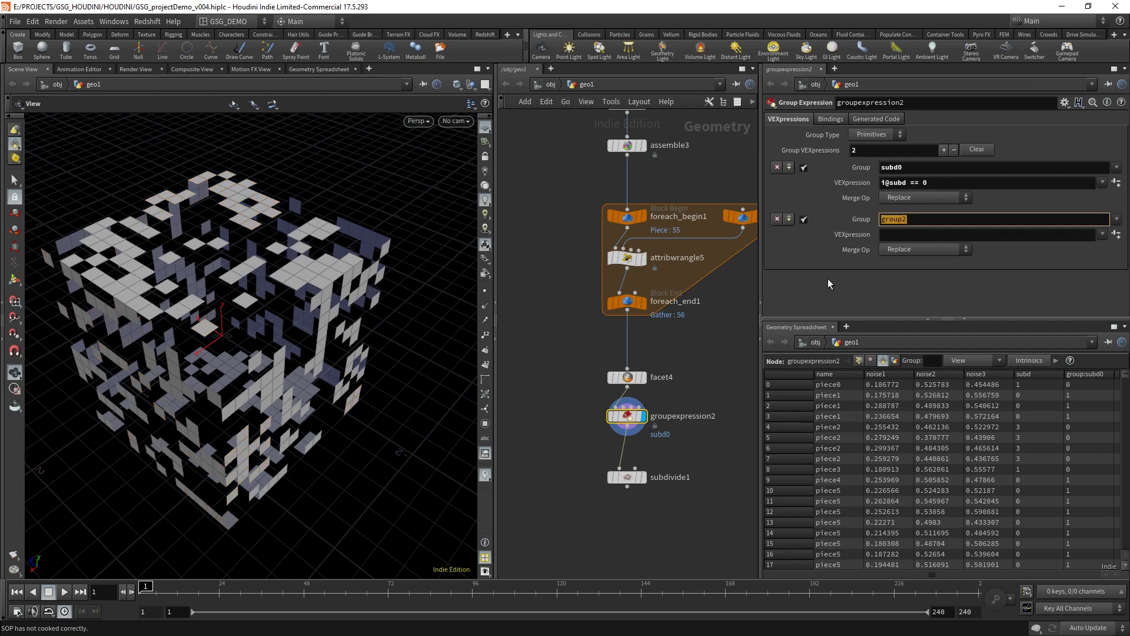
{"action": "type", "text": "subd1"}
{"action": "key", "text": "Tab"}
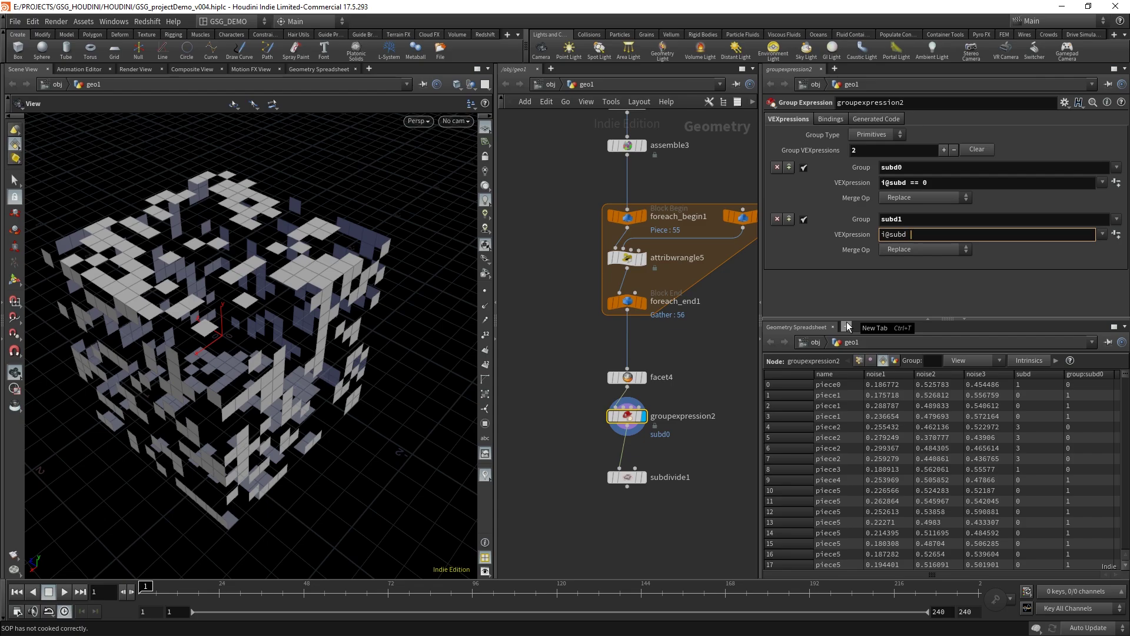
{"action": "type", "text": "== 1"}
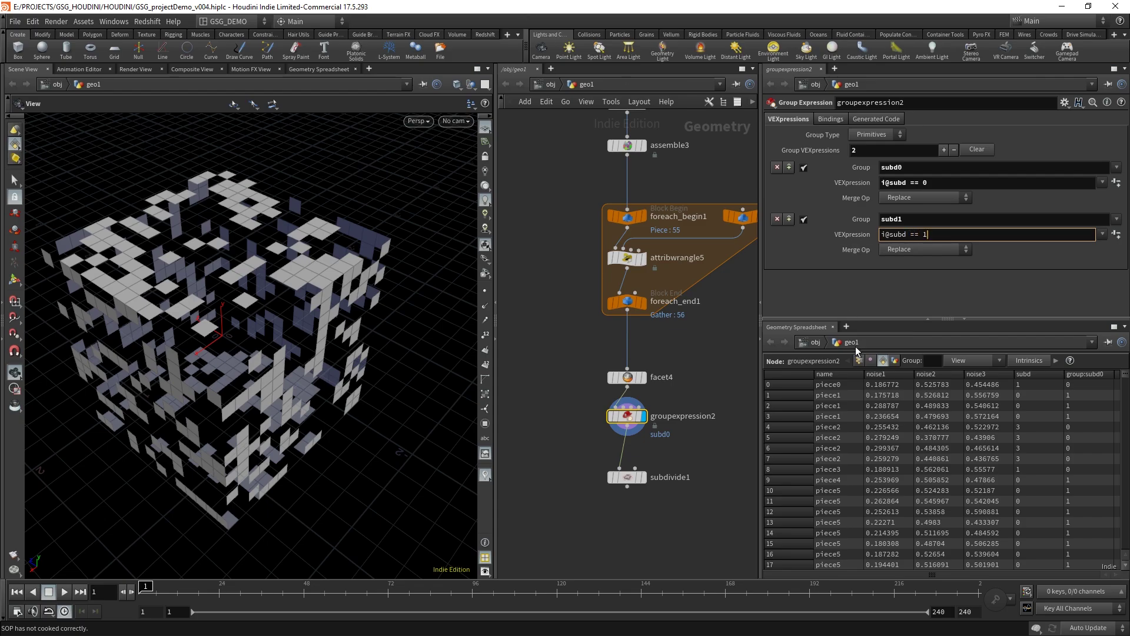
{"action": "left_click", "coordinate": [705, 394]}
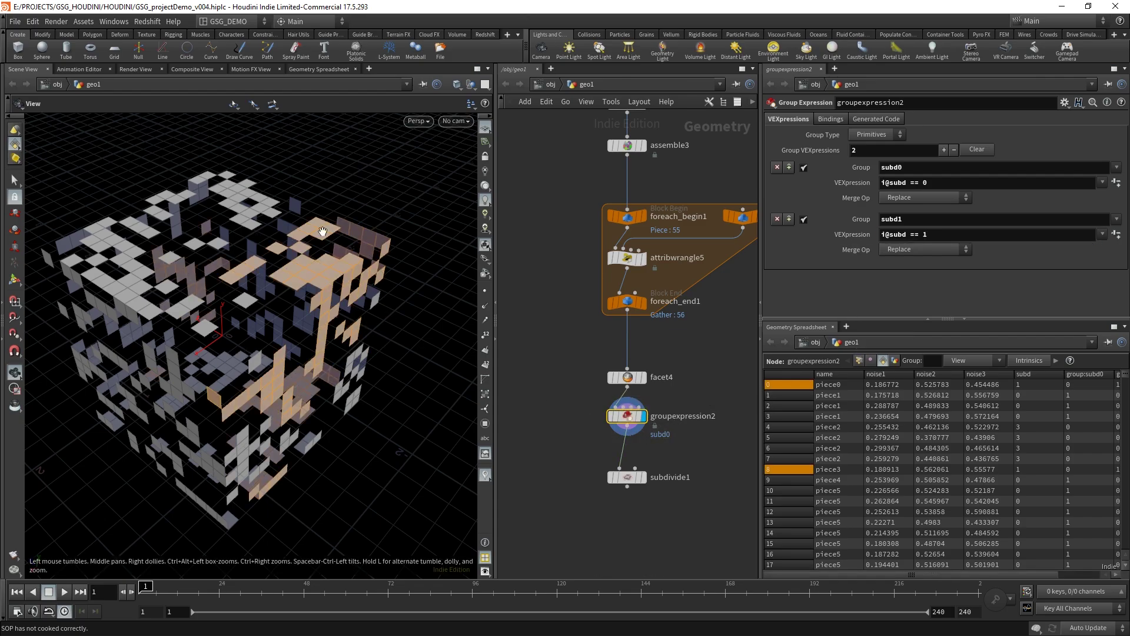
{"action": "middle_click", "coordinate": [632, 419]}
Add a third group expression entry to groupexpression2.
{"action": "left_click", "coordinate": [943, 150]}
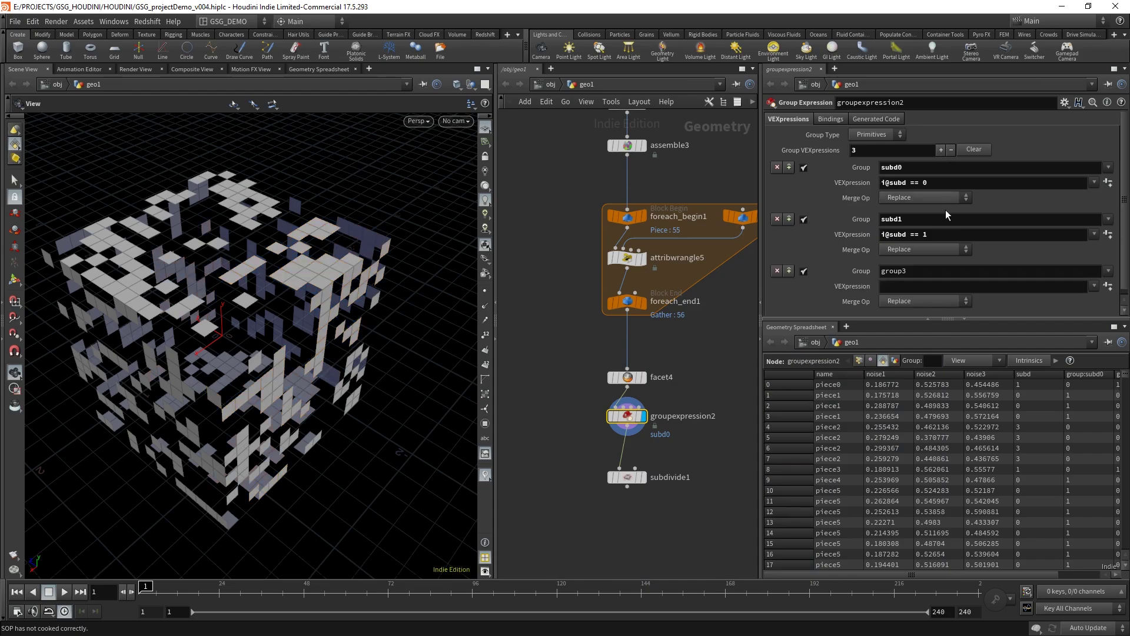
Name the third group in the group expression subd2 and give it the VEXpression i@subd == 2.
{"action": "double_click", "coordinate": [931, 271]}
{"action": "type", "text": "subd2"}
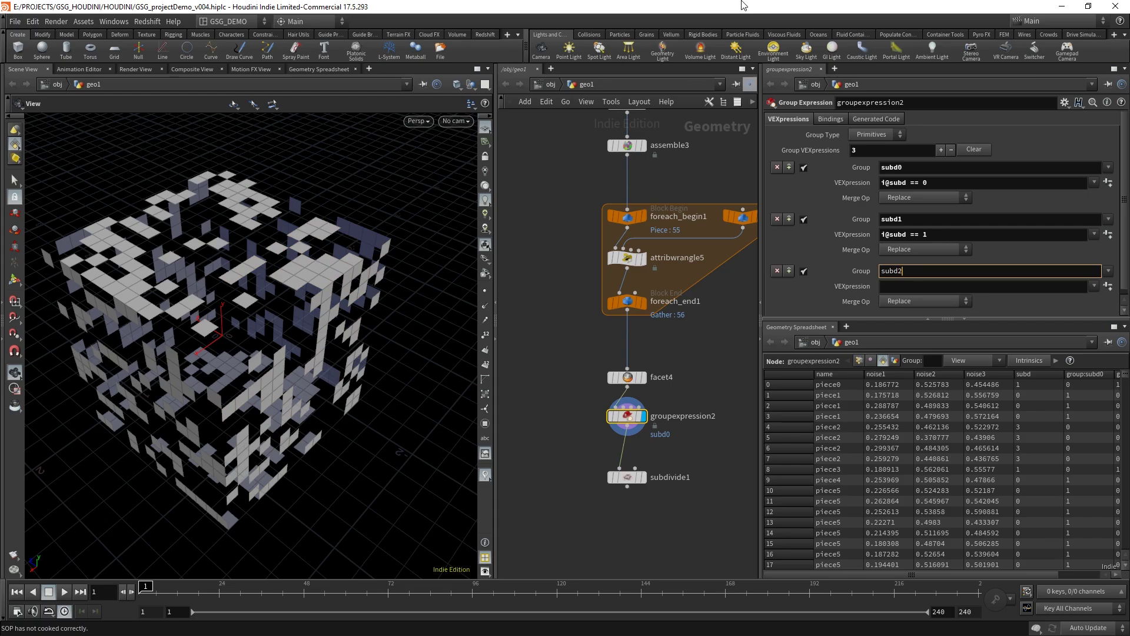
{"action": "key", "text": "Return"}
{"action": "left_click", "coordinate": [905, 286]}
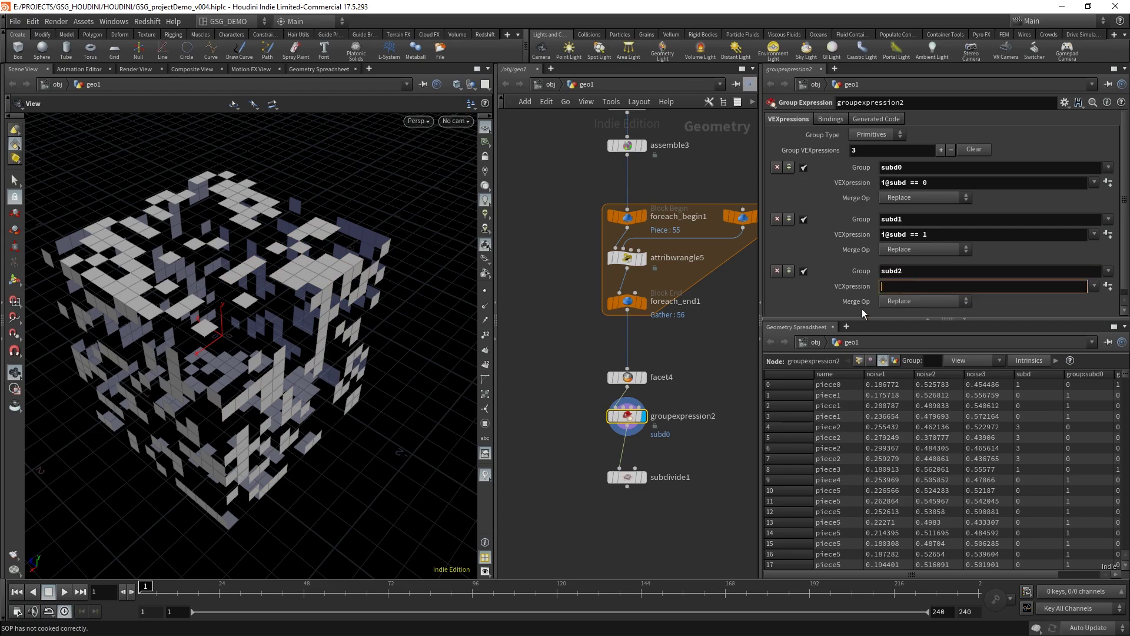
{"action": "type", "text": "i@subd == 2"}
{"action": "key", "text": "Return"}
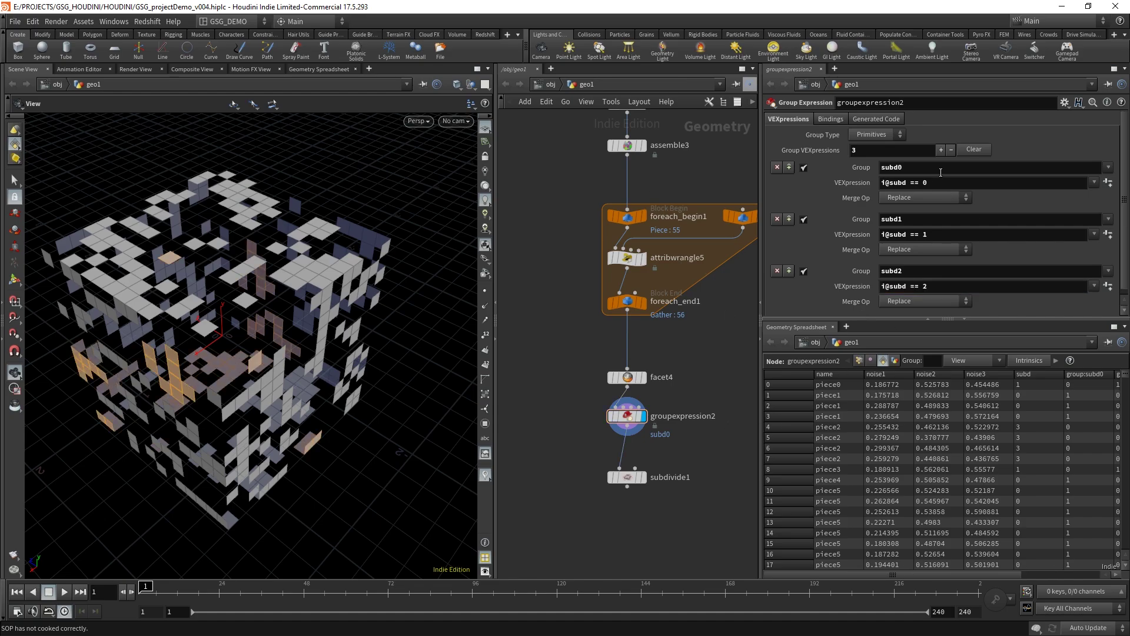
Add a fourth group named subd3 with the VEXpression i@subd == 3, and check the node's info for the primitive groups.
{"action": "left_click", "coordinate": [941, 150]}
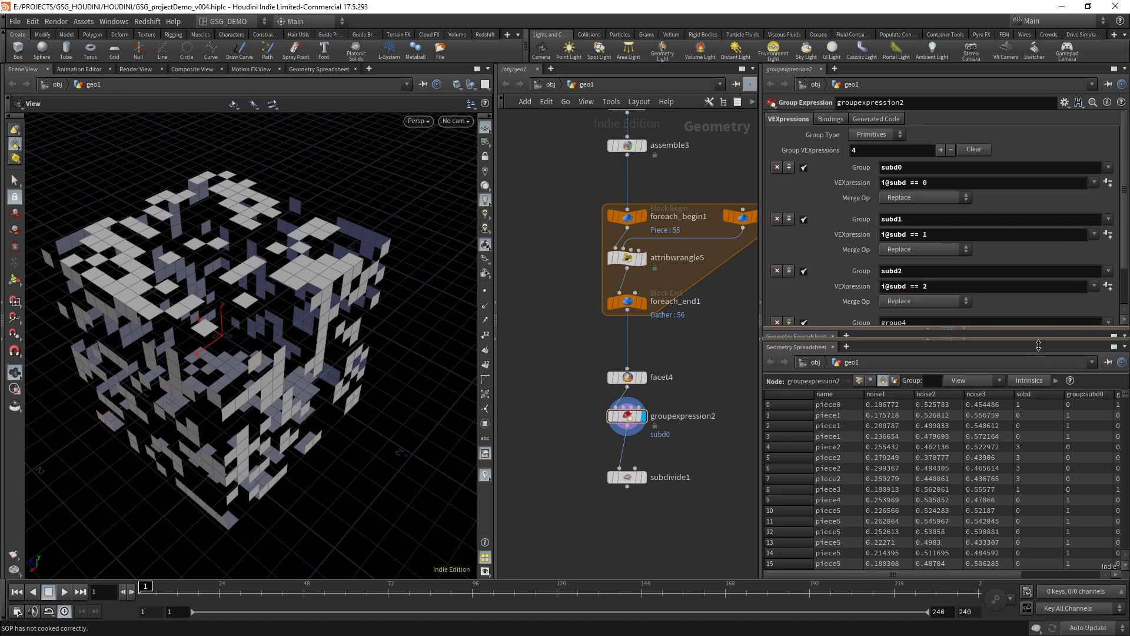
{"action": "left_click", "coordinate": [914, 321]}
{"action": "type", "text": "subd3"}
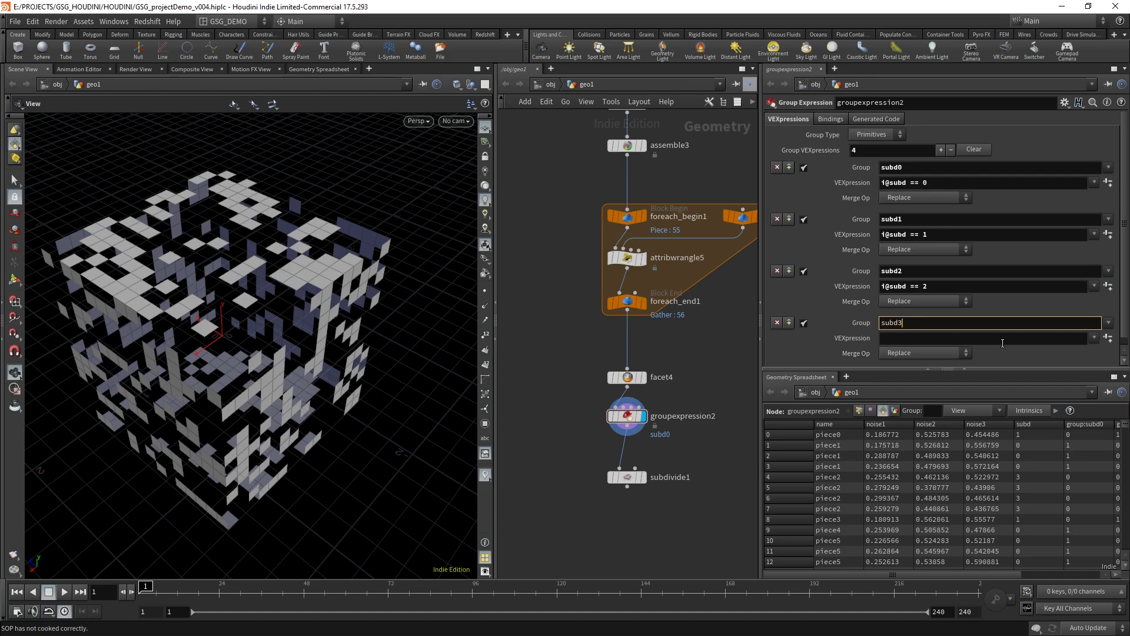
{"action": "left_click", "coordinate": [916, 341]}
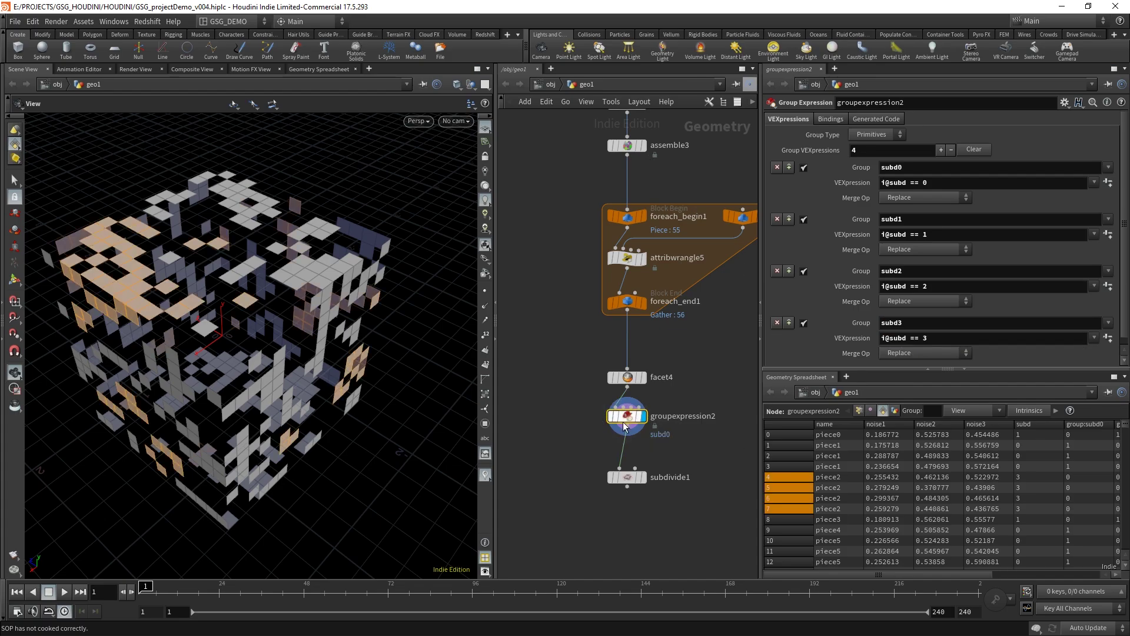
{"action": "middle_click", "coordinate": [627, 417]}
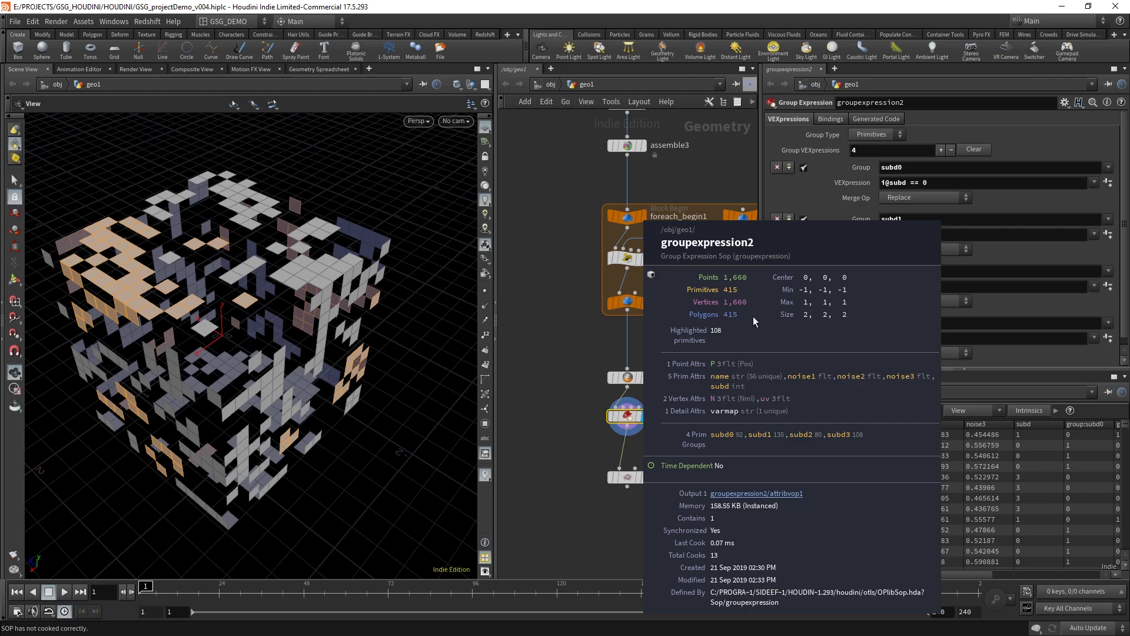
{"action": "left_click", "coordinate": [543, 442]}
Display the subdivide1 node, move it closer under groupexpression2, and restrict it to group subd0 with a depth of 0.
{"action": "middle_click_drag", "start_coordinate": [590, 444], "coordinate": [572, 420]}
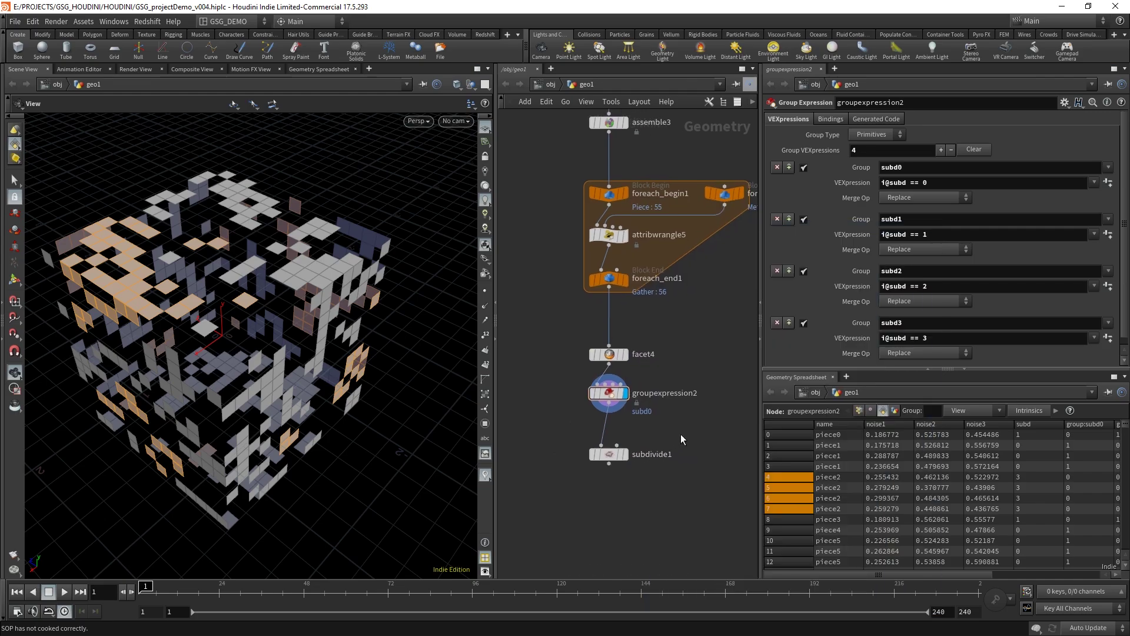
{"action": "left_click_drag", "start_coordinate": [680, 433], "coordinate": [614, 491]}
{"action": "left_click", "coordinate": [626, 454]}
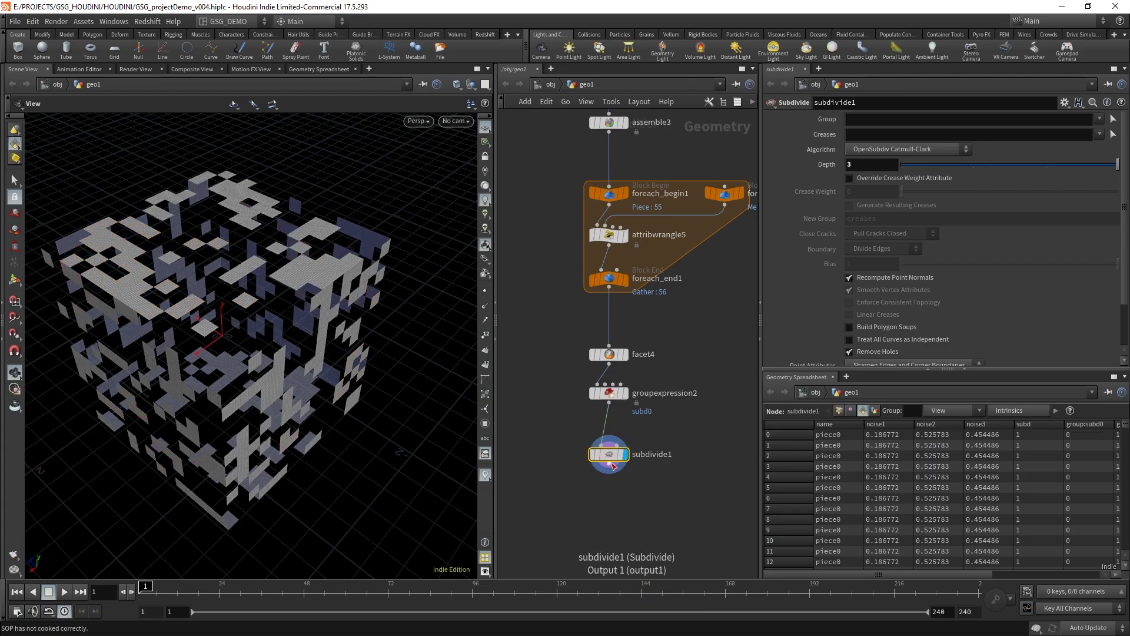
{"action": "left_click_drag", "start_coordinate": [611, 457], "coordinate": [610, 437]}
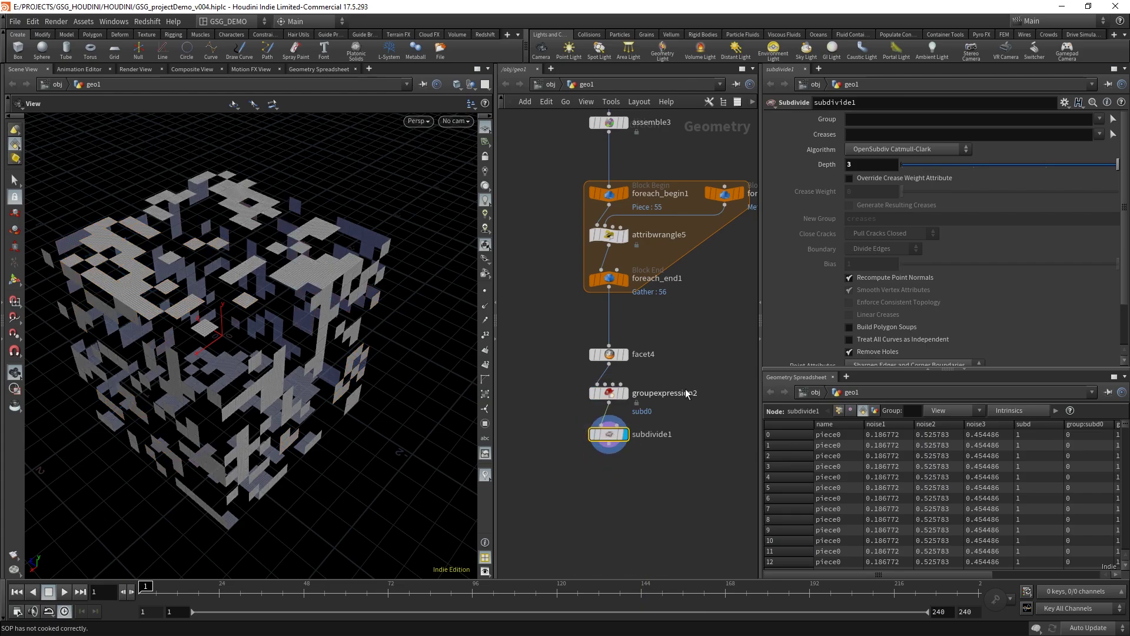
{"action": "left_click_drag", "start_coordinate": [913, 169], "coordinate": [952, 161]}
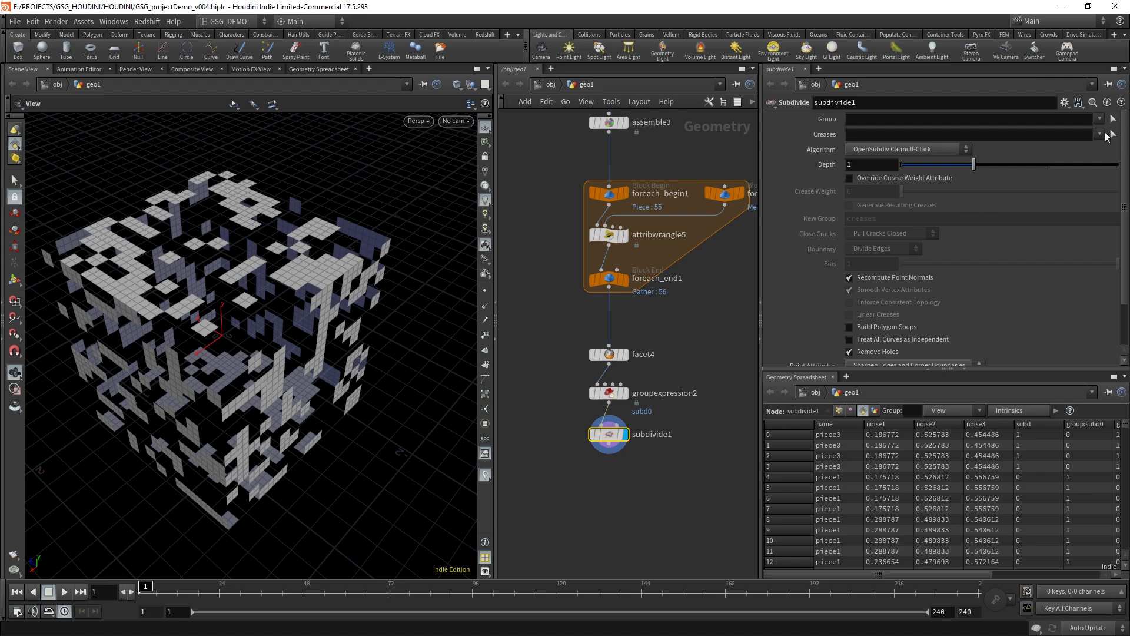
{"action": "left_click", "coordinate": [930, 164]}
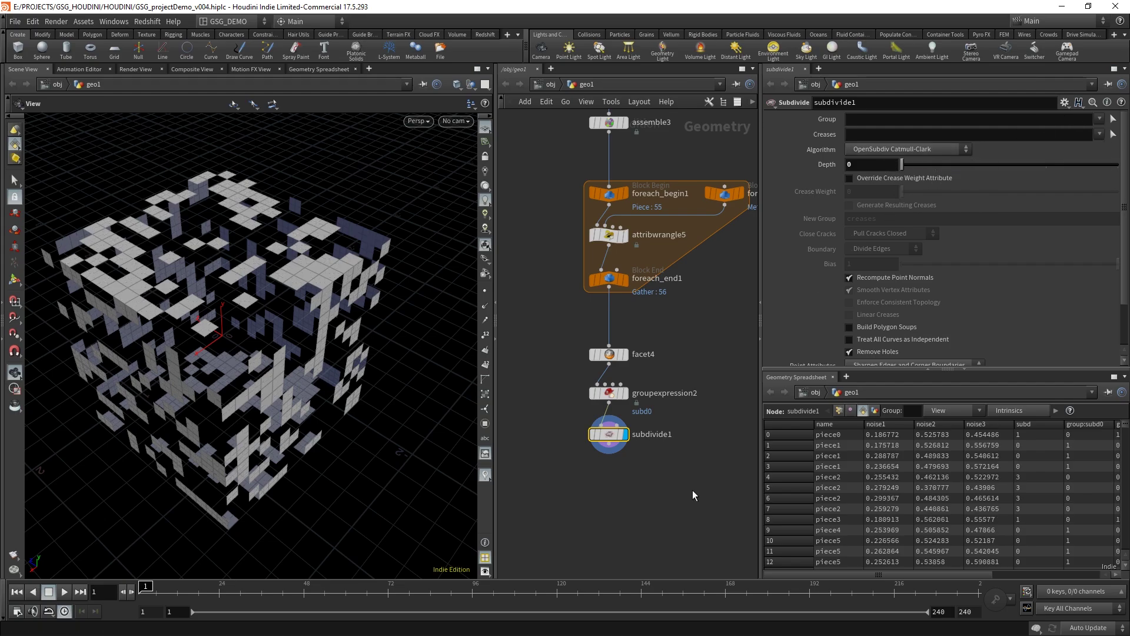
{"action": "left_click", "coordinate": [1100, 118]}
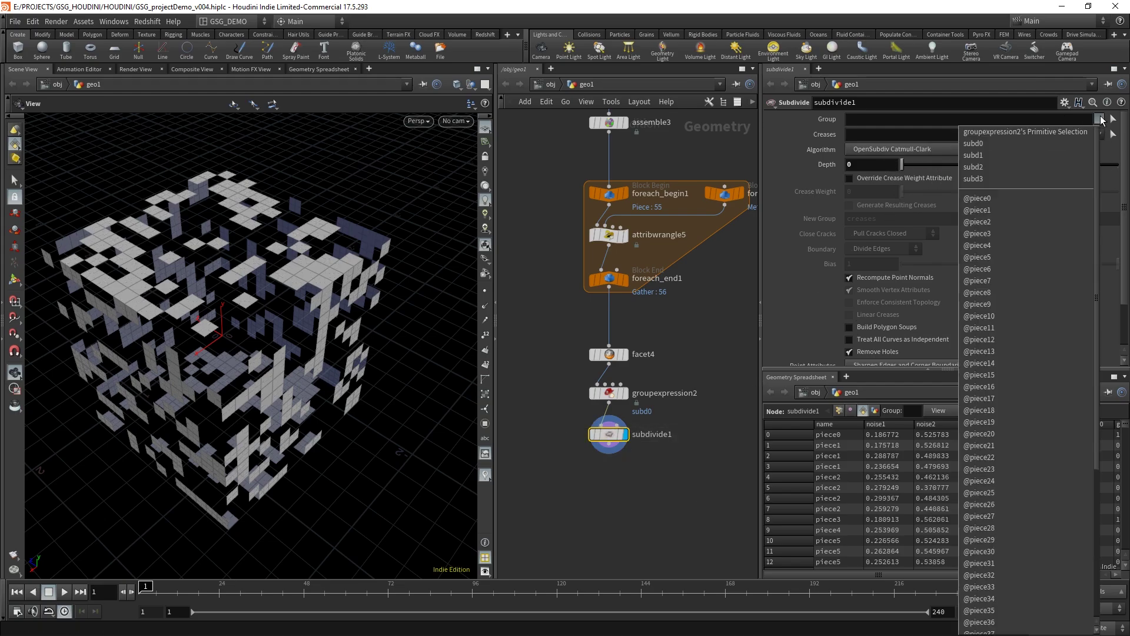
{"action": "left_click", "coordinate": [1012, 144]}
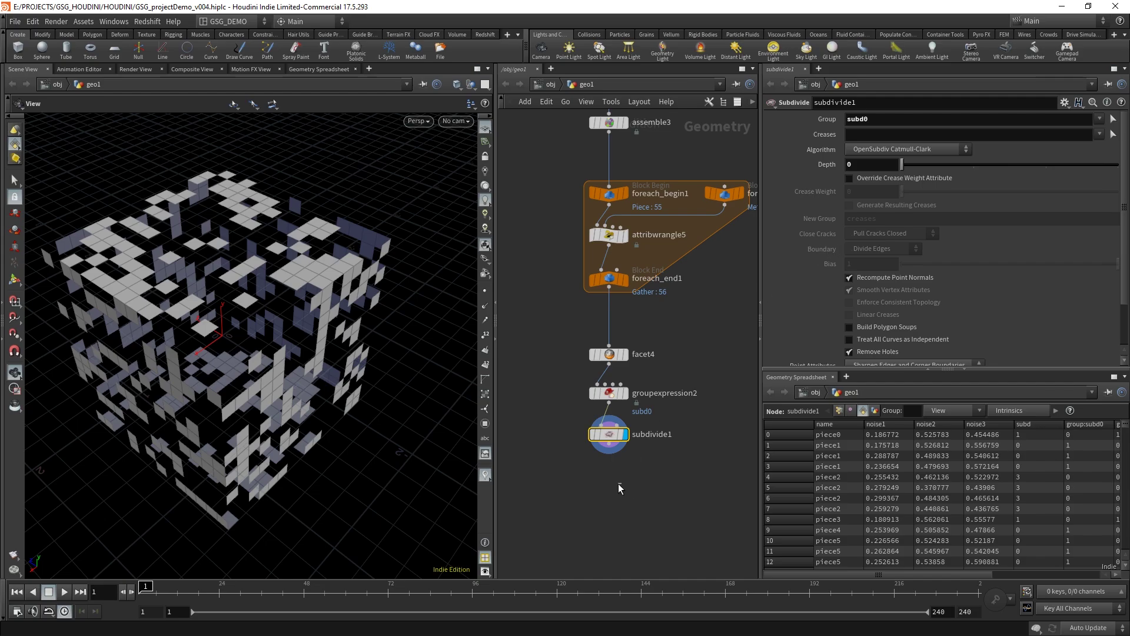
Duplicate the subdivide1 node below itself in the chain, and set the copy's group to subd1 and depth to 1.
{"action": "left_click_drag", "start_coordinate": [610, 433], "coordinate": [584, 471], "text": "alt"}
{"action": "left_click", "coordinate": [871, 123]}
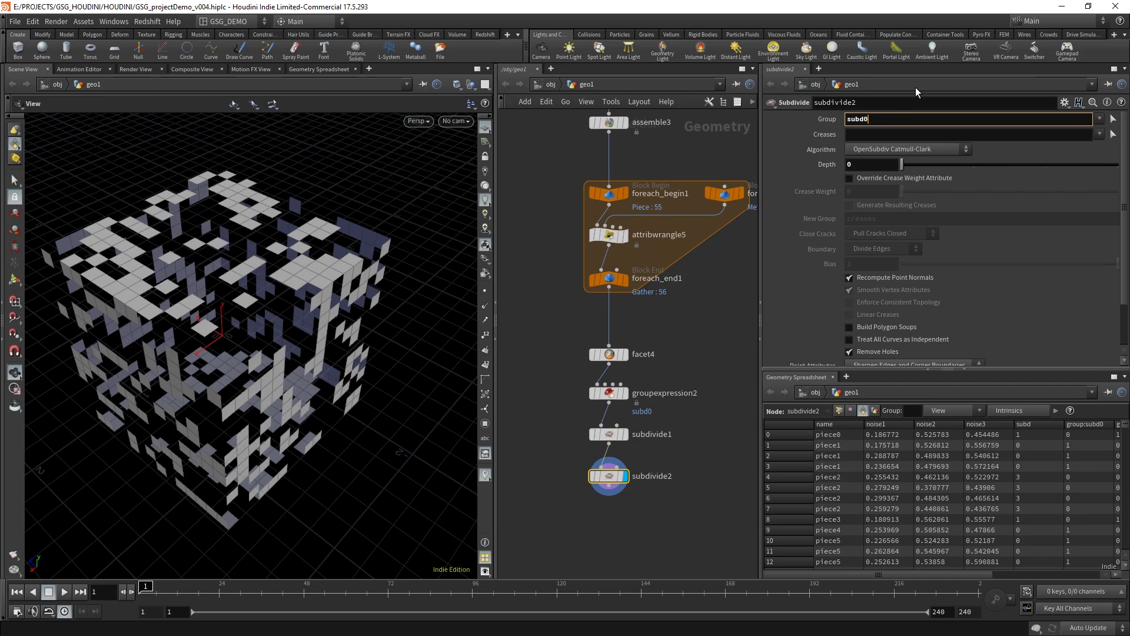
{"action": "key", "text": "BackSpace"}
{"action": "type", "text": "1"}
{"action": "key", "text": "Return"}
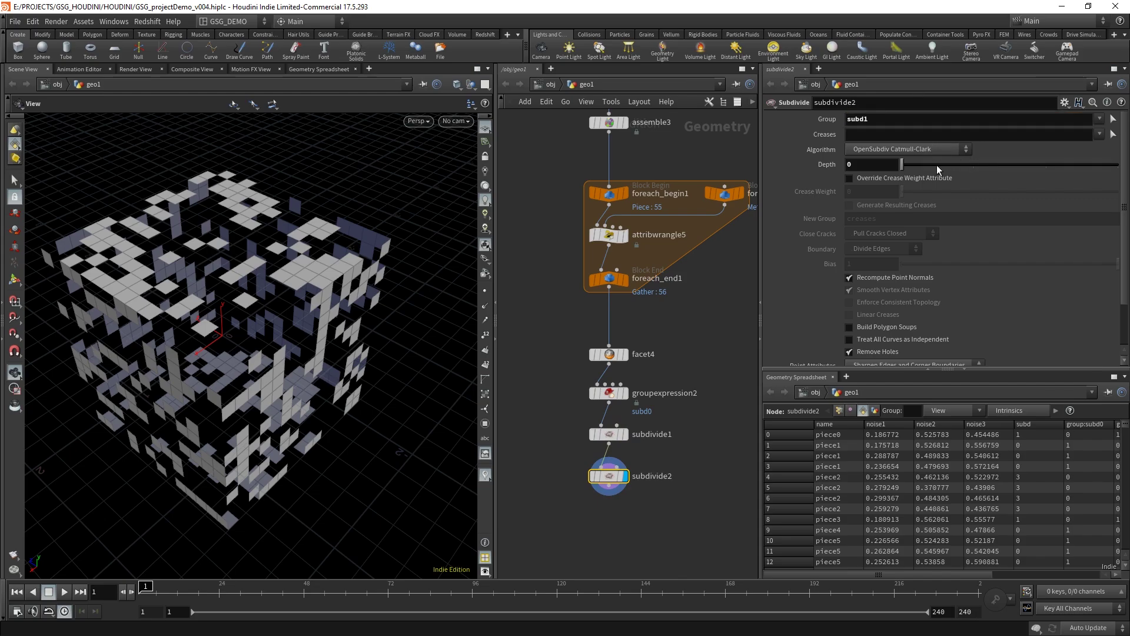
{"action": "left_click_drag", "start_coordinate": [938, 164], "coordinate": [944, 167]}
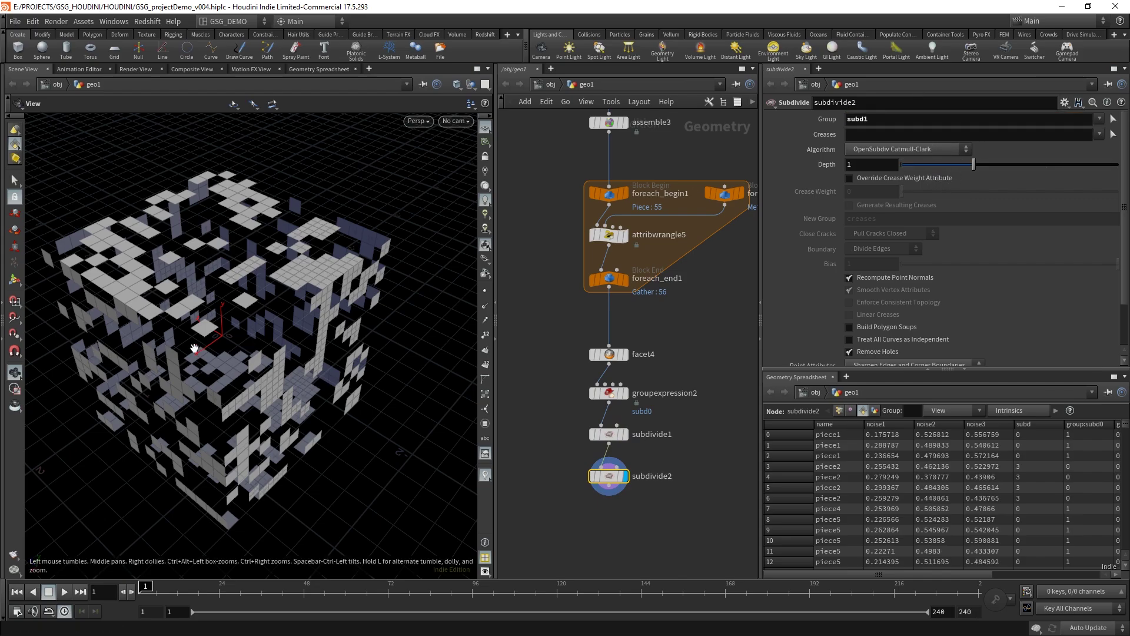
{"action": "left_click_drag", "start_coordinate": [248, 359], "coordinate": [275, 348]}
{"action": "scroll", "coordinate": [275, 347], "scroll_direction": "up", "scroll_amount": 5}
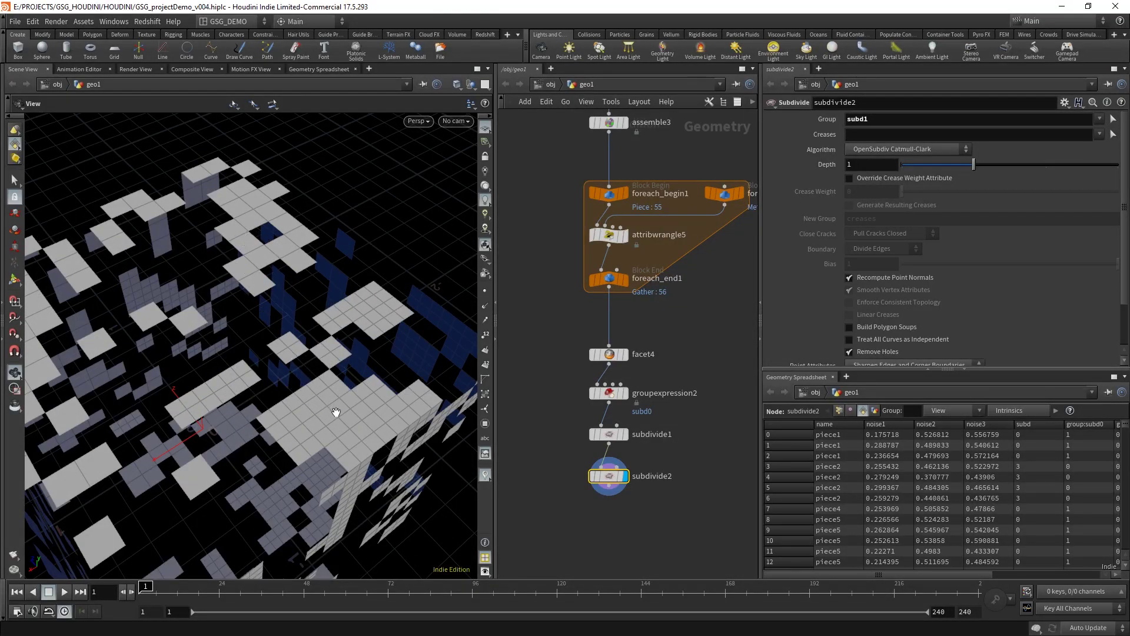
Duplicate the subd1 Subdivide node below itself in the chain, and set the copy's group to subd2 and depth to 2.
{"action": "left_click_drag", "start_coordinate": [611, 477], "coordinate": [598, 525], "text": "alt"}
{"action": "left_click_drag", "start_coordinate": [610, 486], "coordinate": [609, 518]}
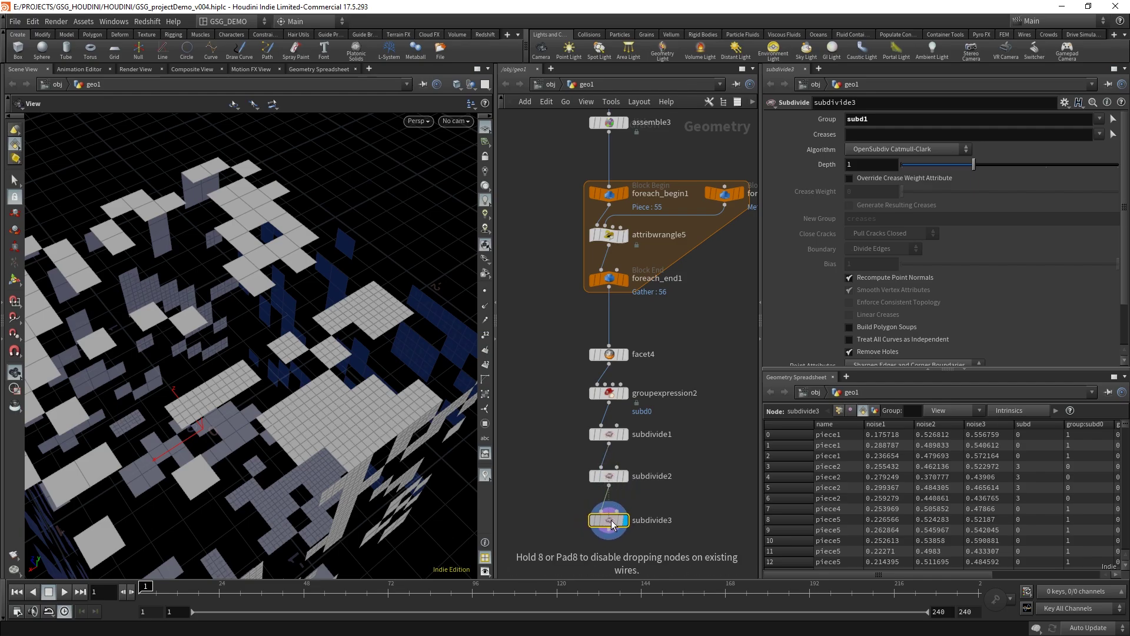
{"action": "left_click", "coordinate": [893, 124]}
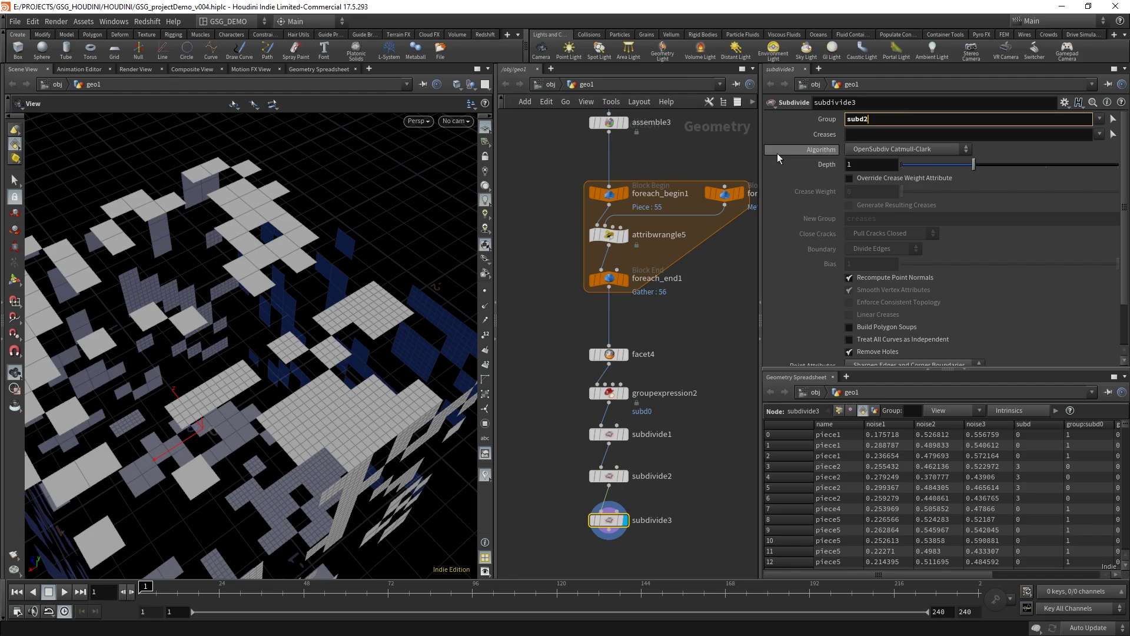
{"action": "left_click", "coordinate": [862, 166]}
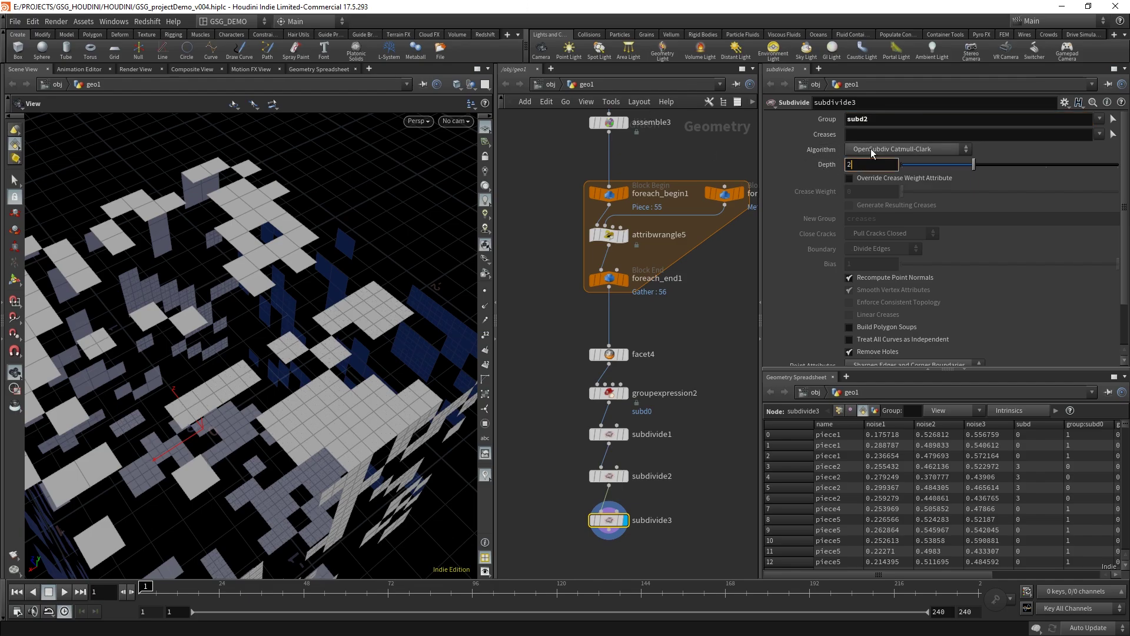
{"action": "type", "text": "2"}
{"action": "key", "text": "Return"}
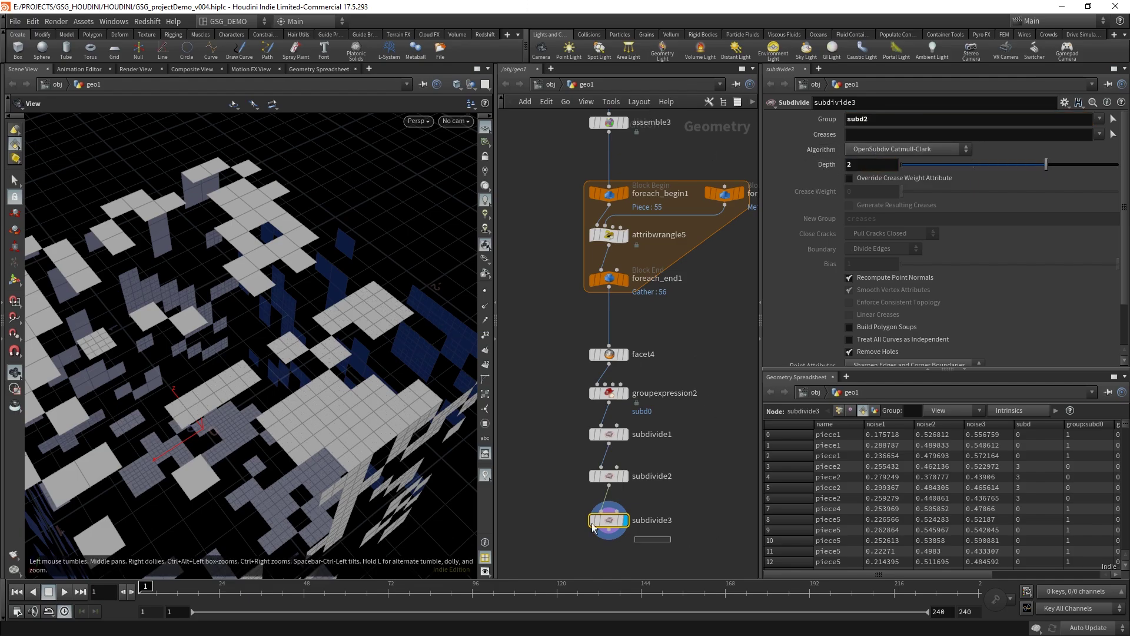
{"action": "left_click_drag", "start_coordinate": [282, 329], "coordinate": [238, 330]}
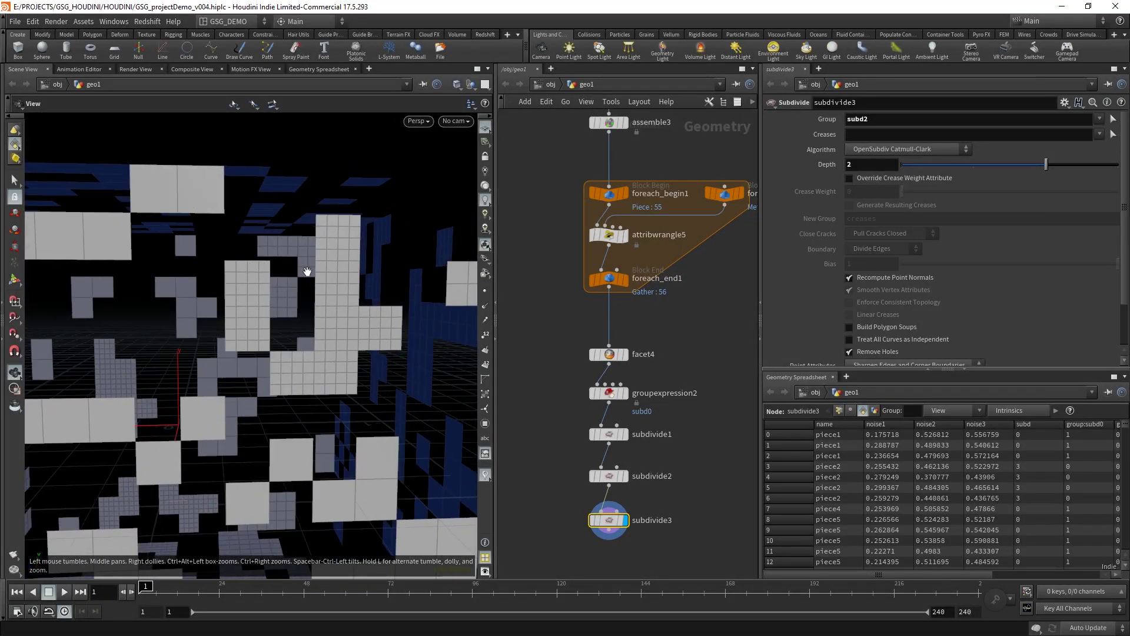
{"action": "left_click_drag", "start_coordinate": [307, 270], "coordinate": [308, 246]}
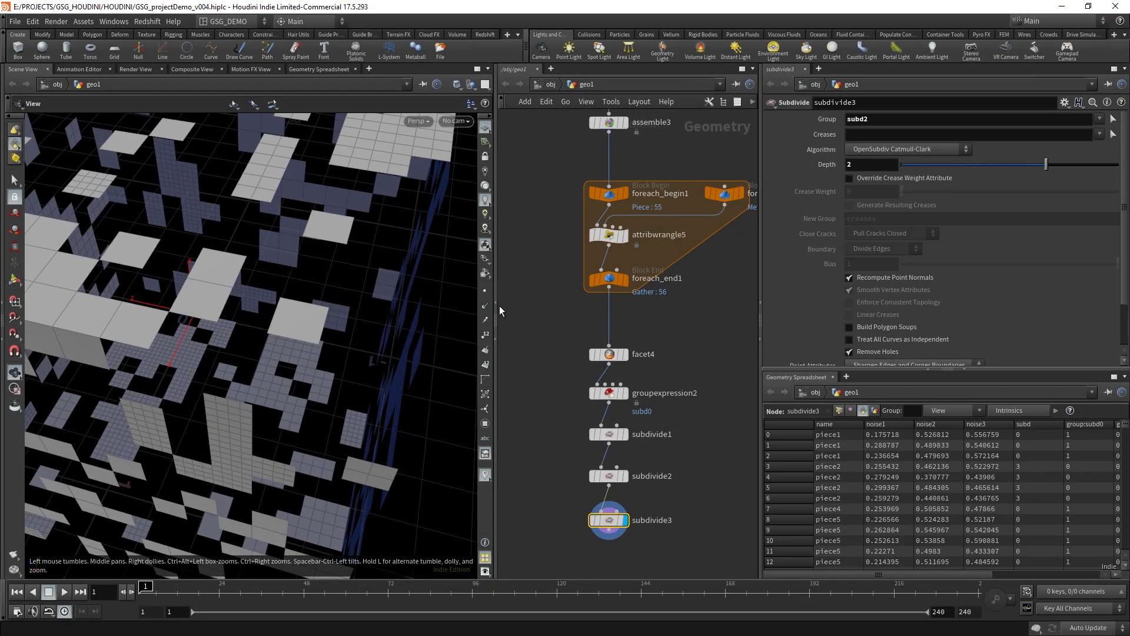
Duplicate the subd2 Subdivide node at the end of the chain, and set the copy's group to subd3 and depth to 3.
{"action": "middle_click_drag", "start_coordinate": [688, 565], "coordinate": [673, 510]}
{"action": "left_click_drag", "start_coordinate": [581, 476], "coordinate": [603, 512], "text": "alt"}
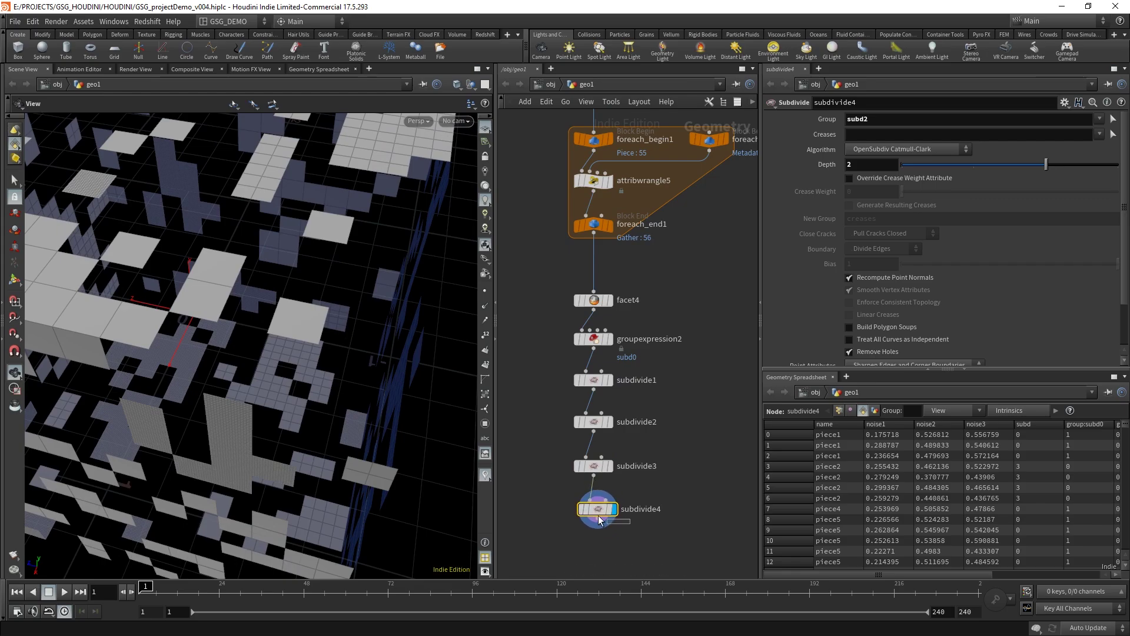
{"action": "left_click", "coordinate": [902, 120]}
{"action": "key", "text": "Return"}
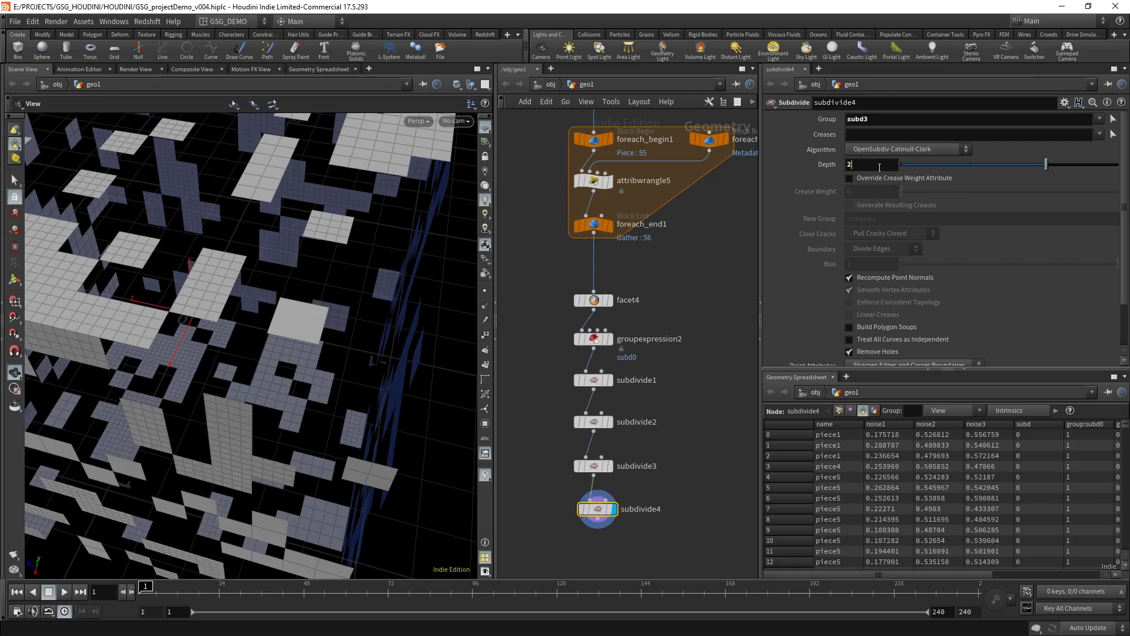
{"action": "left_click", "coordinate": [871, 166]}
{"action": "type", "text": "3"}
{"action": "key", "text": "Return"}
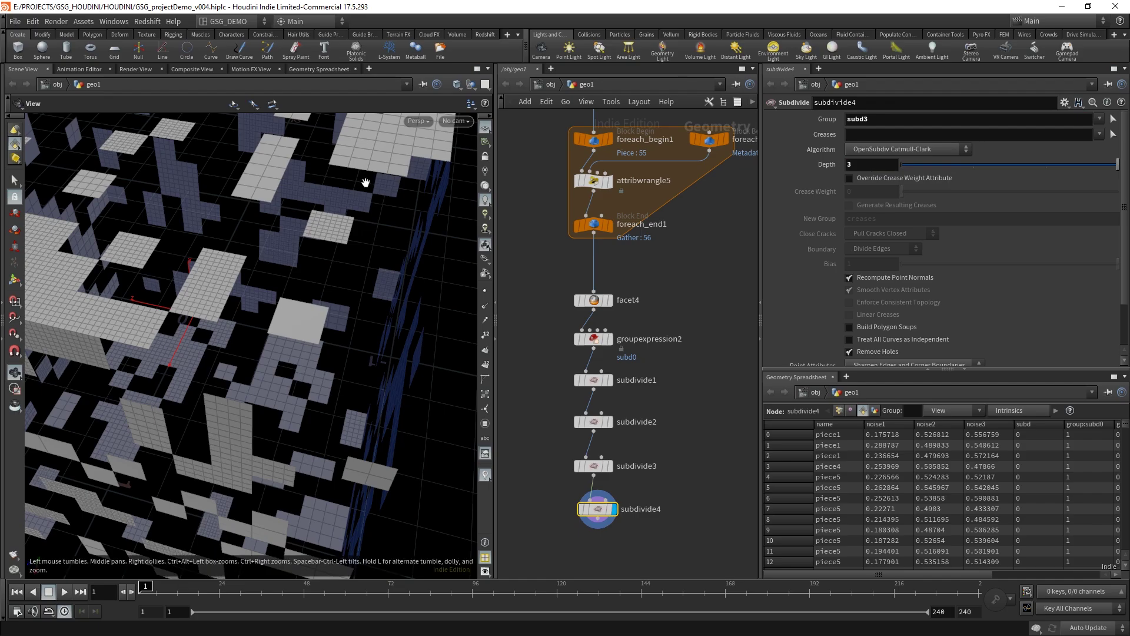
{"action": "middle_click_drag", "start_coordinate": [198, 312], "coordinate": [260, 322]}
{"action": "left_click_drag", "start_coordinate": [260, 322], "coordinate": [303, 328]}
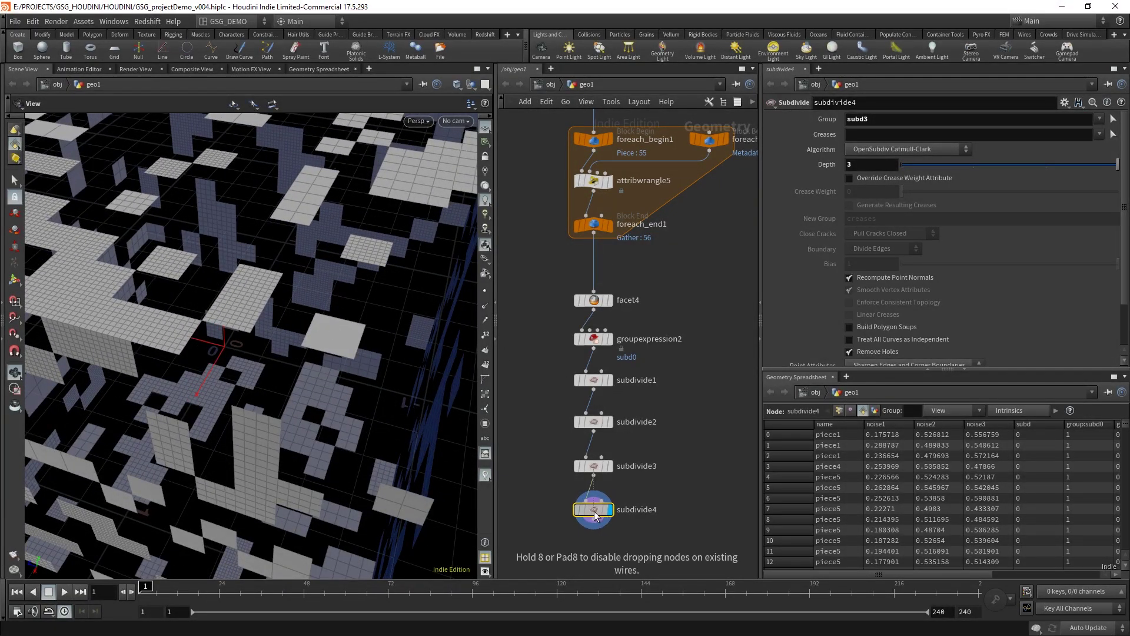
Set the depth of subdivide1 to 1 and the depth of subdivide2 to 2.
{"action": "left_click", "coordinate": [612, 384]}
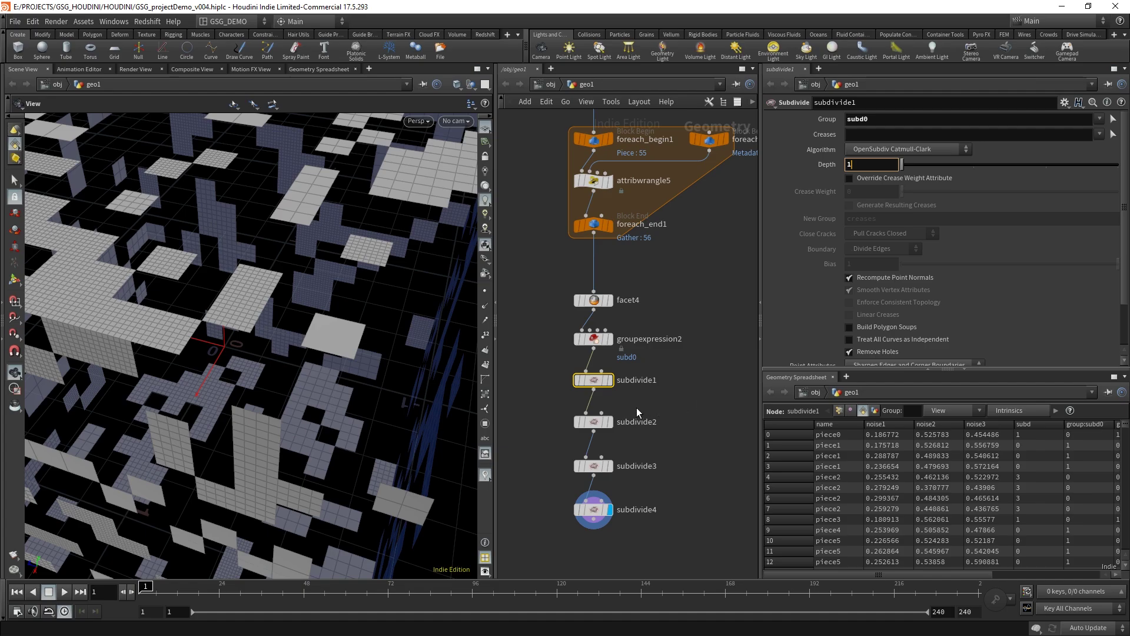
{"action": "left_click", "coordinate": [595, 422]}
{"action": "double_click", "coordinate": [870, 164]}
{"action": "type", "text": "2"}
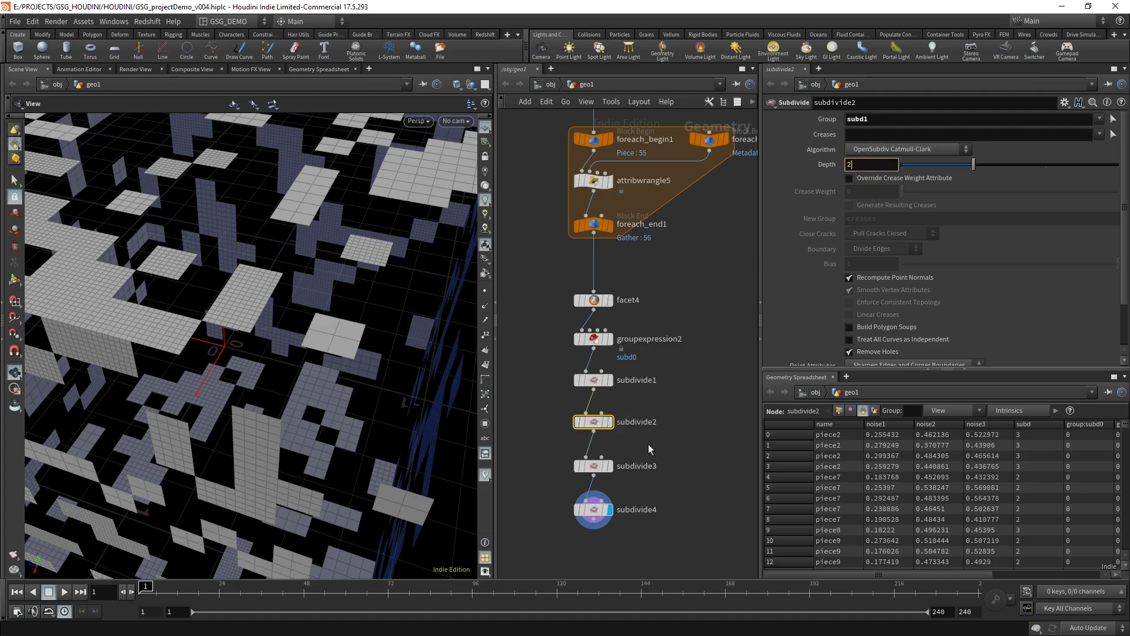
Set the depth of subdivide3 to 3 and the depth of subdivide4 to 4.
{"action": "left_click", "coordinate": [593, 466]}
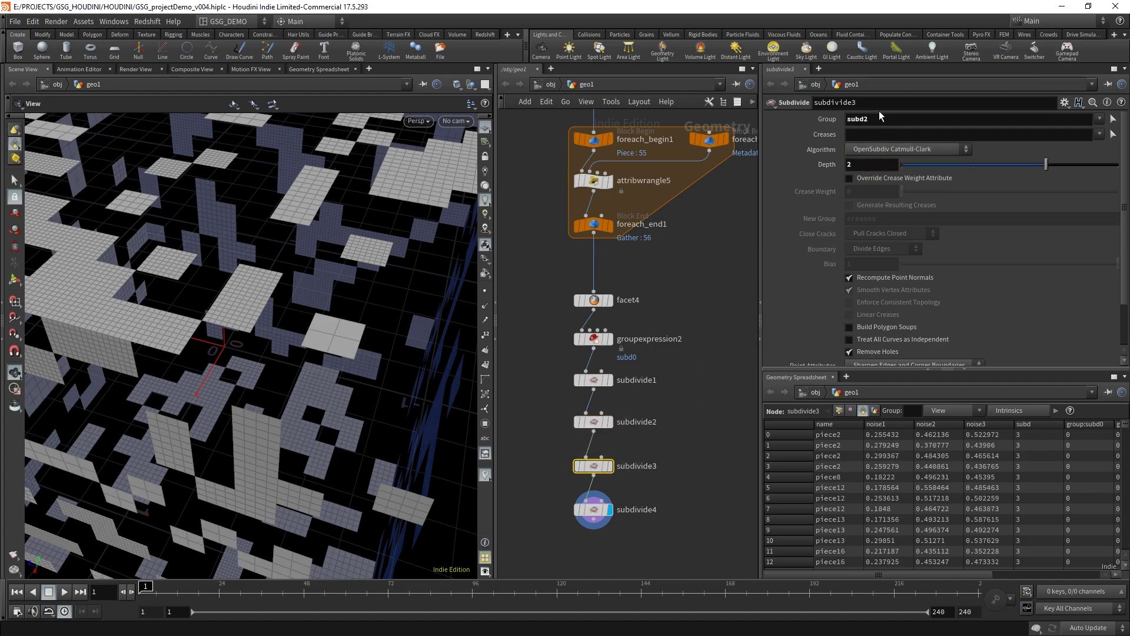
{"action": "double_click", "coordinate": [870, 164]}
{"action": "type", "text": "3"}
{"action": "left_click", "coordinate": [593, 509]}
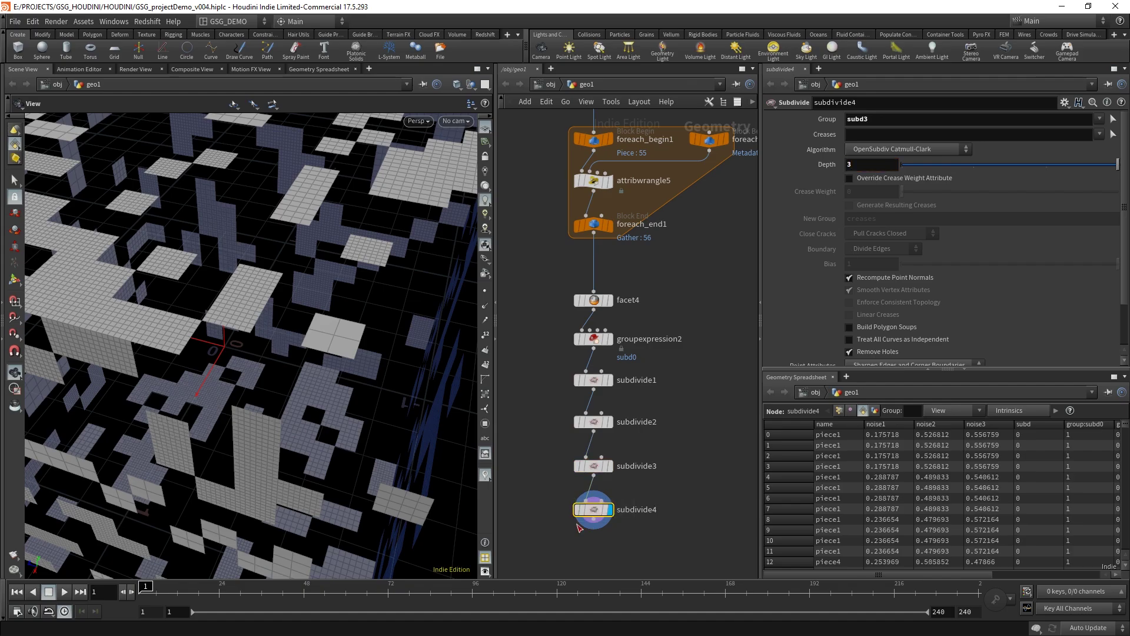
{"action": "double_click", "coordinate": [862, 164]}
{"action": "type", "text": "4"}
{"action": "left_click_drag", "start_coordinate": [285, 306], "coordinate": [206, 371]}
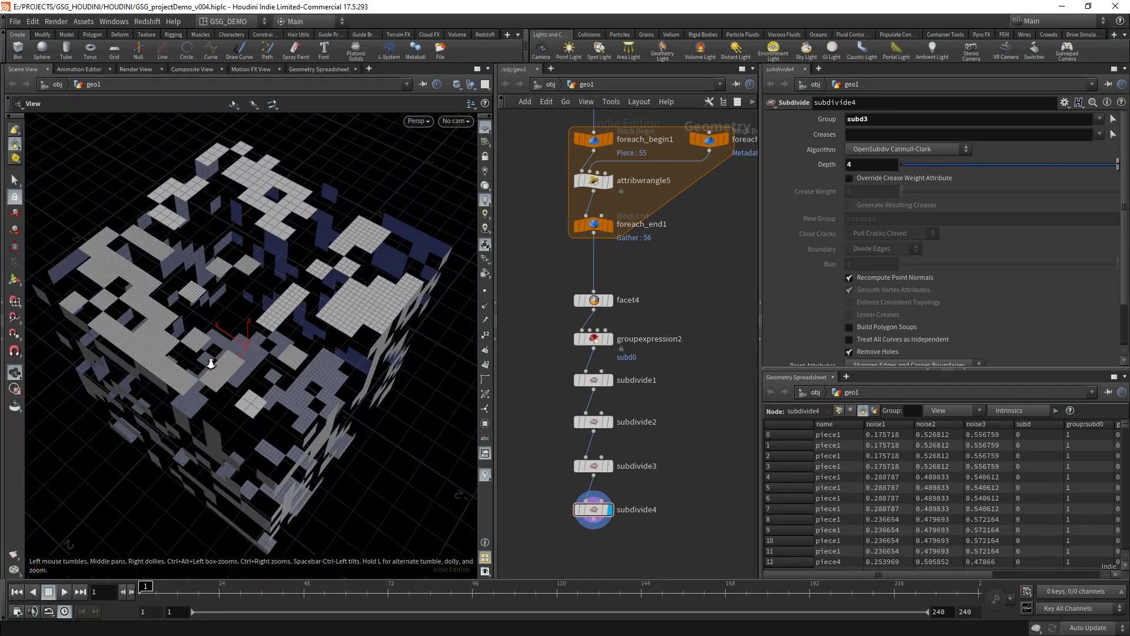
Save the project file and widen the network editor pane.
{"action": "key", "text": "ctrl+s"}
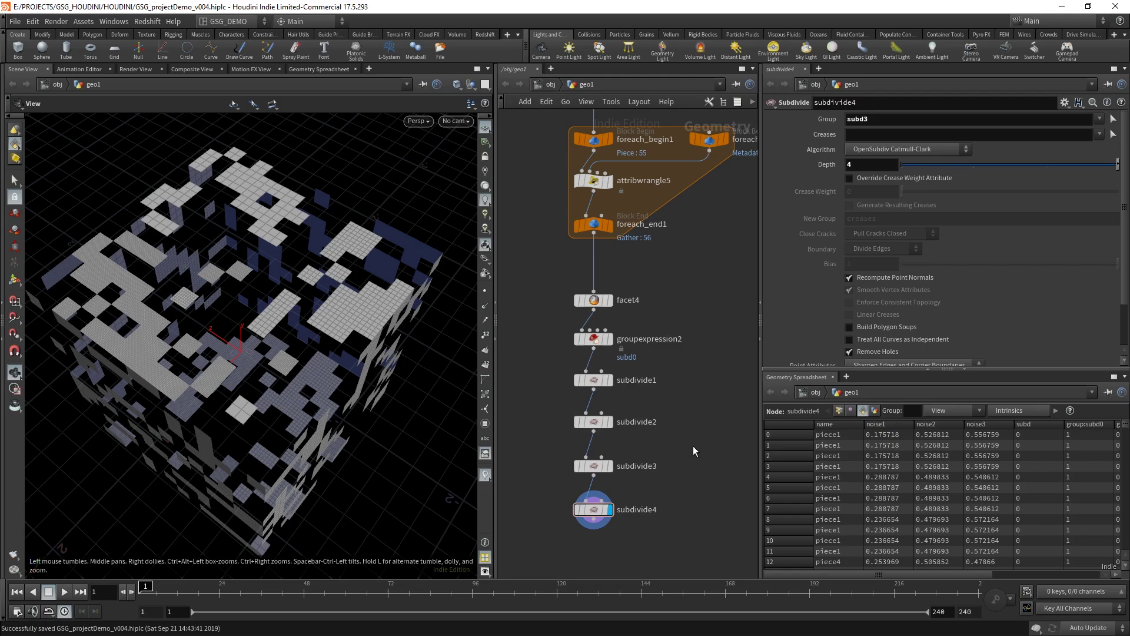
{"action": "left_click_drag", "start_coordinate": [759, 268], "coordinate": [882, 268]}
{"action": "middle_click_drag", "start_coordinate": [806, 297], "coordinate": [745, 311]}
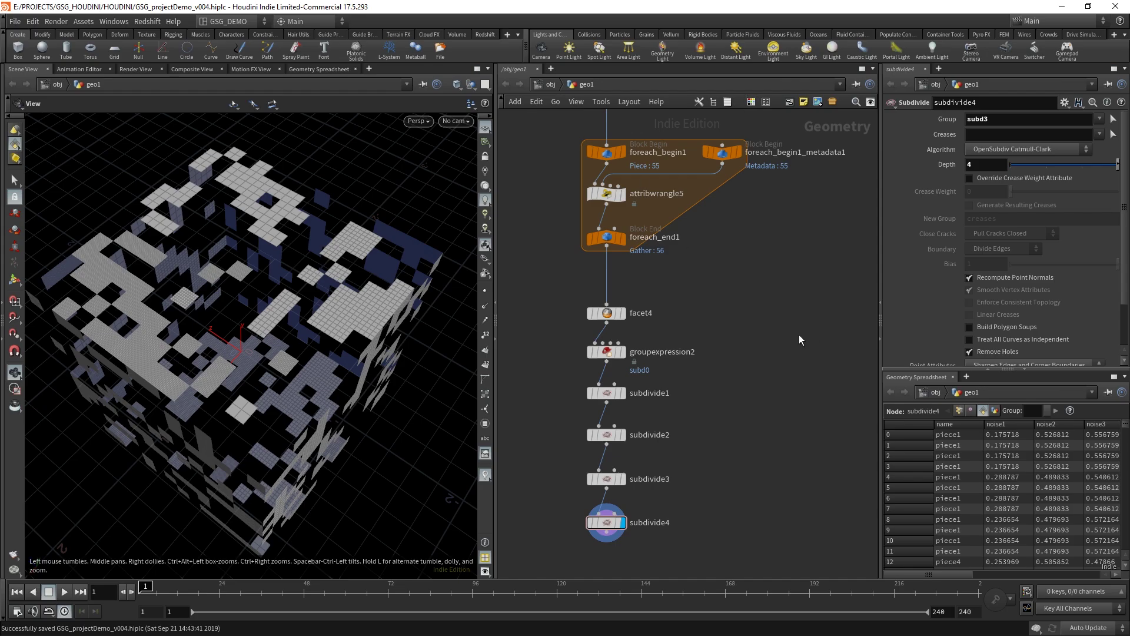
Move the IN DENSE CUBE network box across the network, next to the branch with the for-each loop and subdivide chain.
{"action": "left_click_drag", "start_coordinate": [259, 349], "coordinate": [265, 323]}
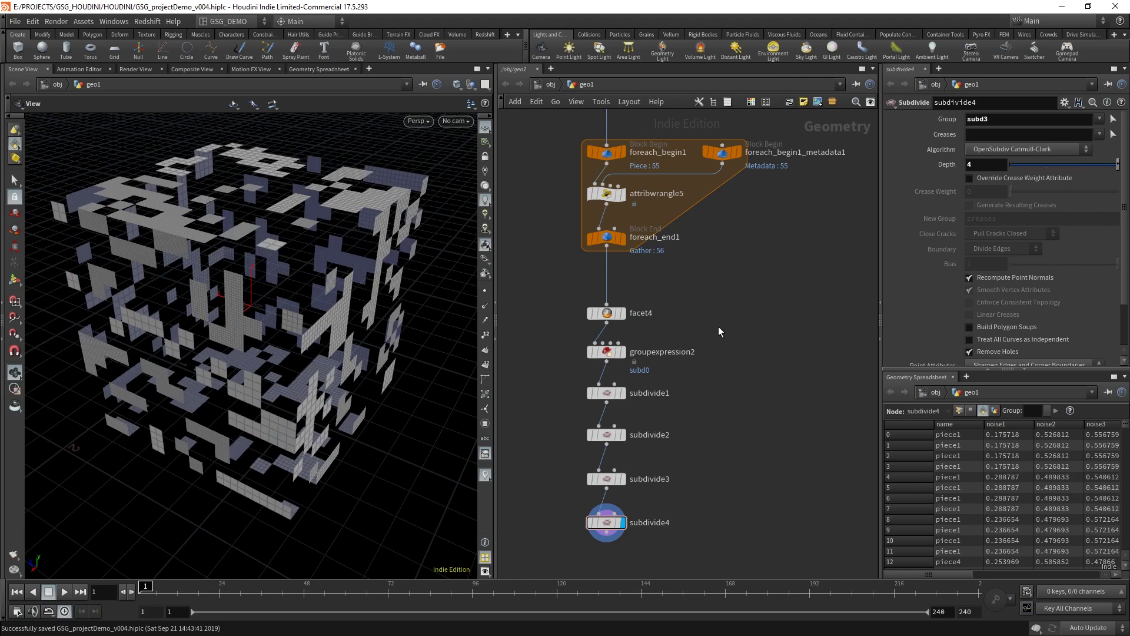
{"action": "scroll", "coordinate": [753, 294], "scroll_direction": "down", "scroll_amount": 3}
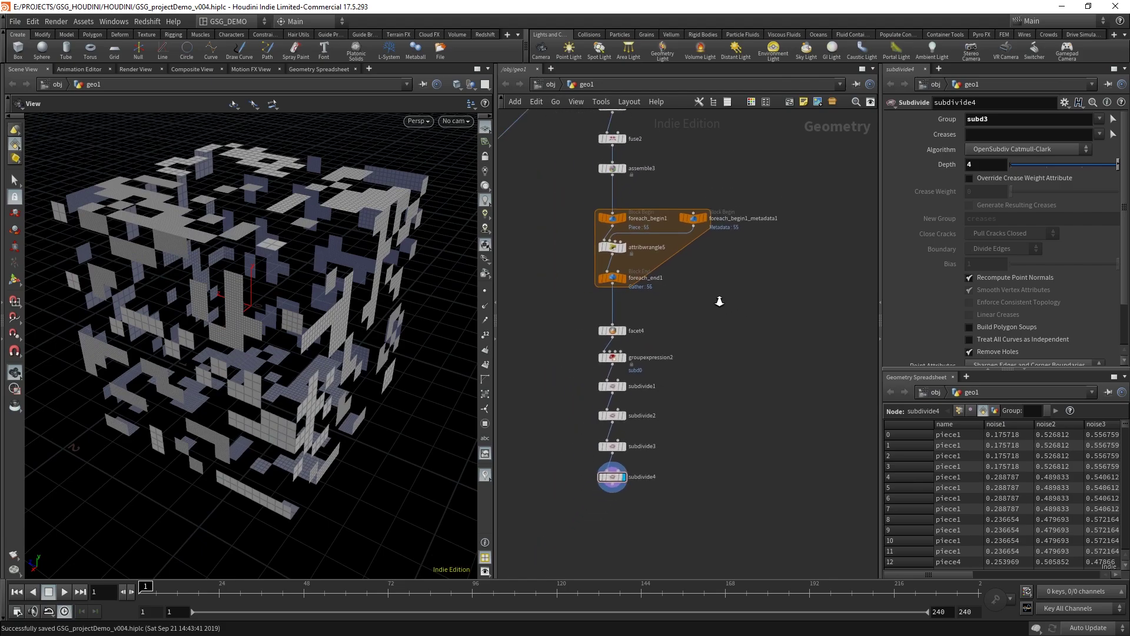
{"action": "middle_click_drag", "start_coordinate": [720, 301], "coordinate": [734, 257]}
{"action": "scroll", "coordinate": [762, 264], "scroll_direction": "up", "scroll_amount": 3}
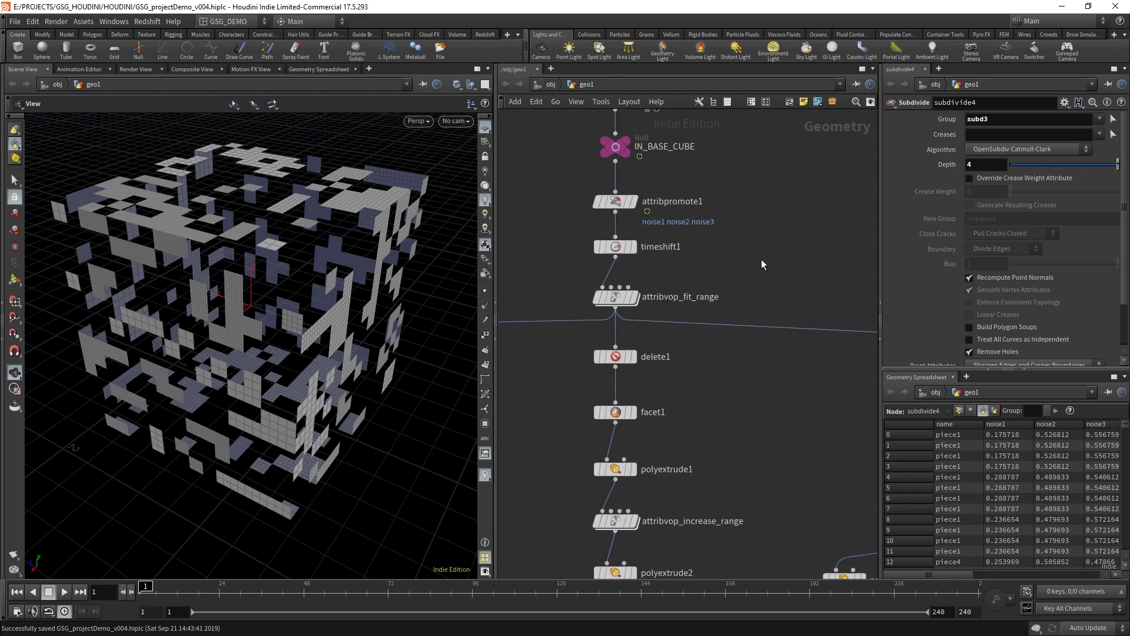
{"action": "middle_click_drag", "start_coordinate": [711, 395], "coordinate": [727, 413]}
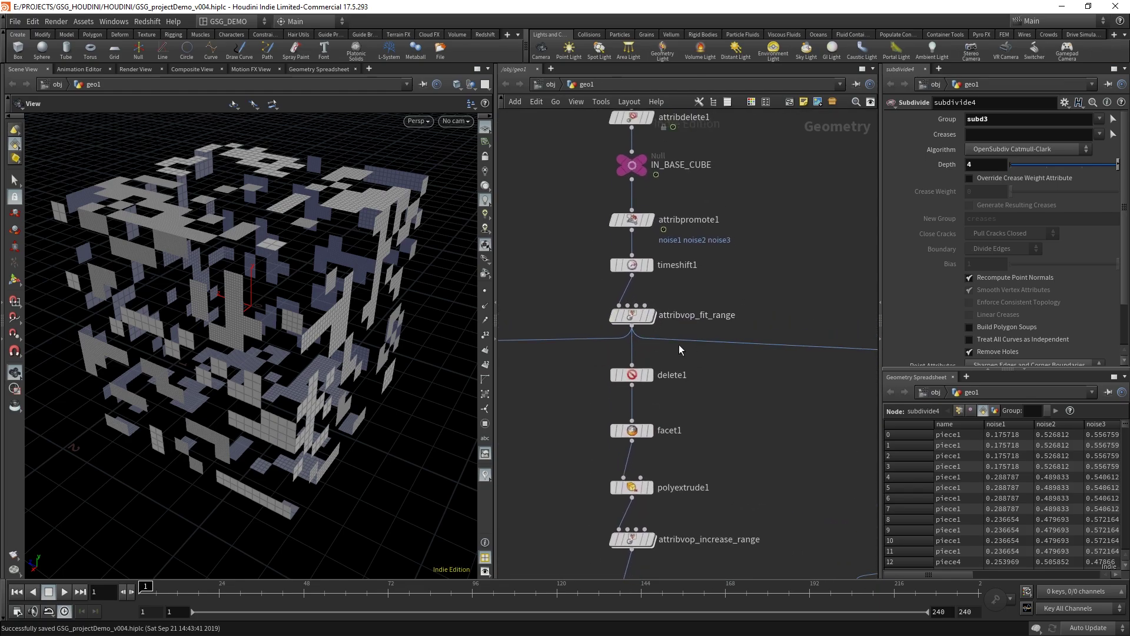
{"action": "scroll", "coordinate": [680, 350], "scroll_direction": "down", "scroll_amount": 2}
{"action": "middle_click_drag", "start_coordinate": [680, 350], "coordinate": [648, 377]}
{"action": "scroll", "coordinate": [635, 396], "scroll_direction": "down", "scroll_amount": 3}
{"action": "scroll", "coordinate": [610, 374], "scroll_direction": "up", "scroll_amount": 2}
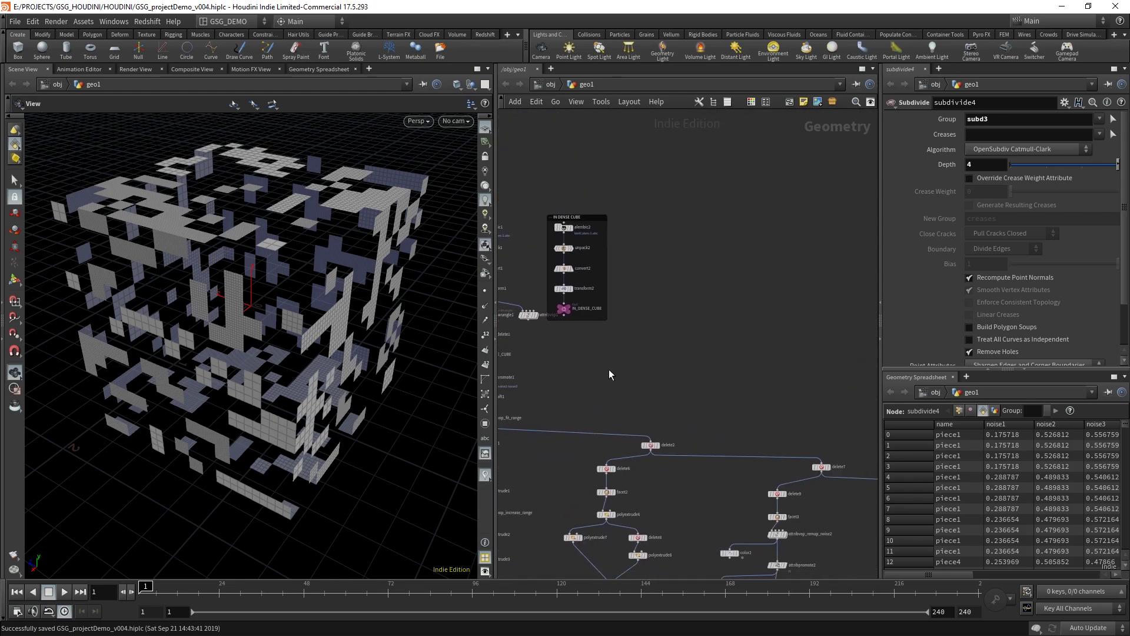
{"action": "mouse_move", "coordinate": [565, 309]}
{"action": "left_mouse_down", "text": "shift"}
{"action": "mouse_move", "coordinate": [744, 323]}
{"action": "mouse_move", "coordinate": [580, 312]}
{"action": "left_mouse_up", "text": "shift"}
{"action": "left_click_drag", "start_coordinate": [603, 225], "coordinate": [862, 265]}
{"action": "middle_click_drag", "start_coordinate": [863, 265], "coordinate": [589, 200]}
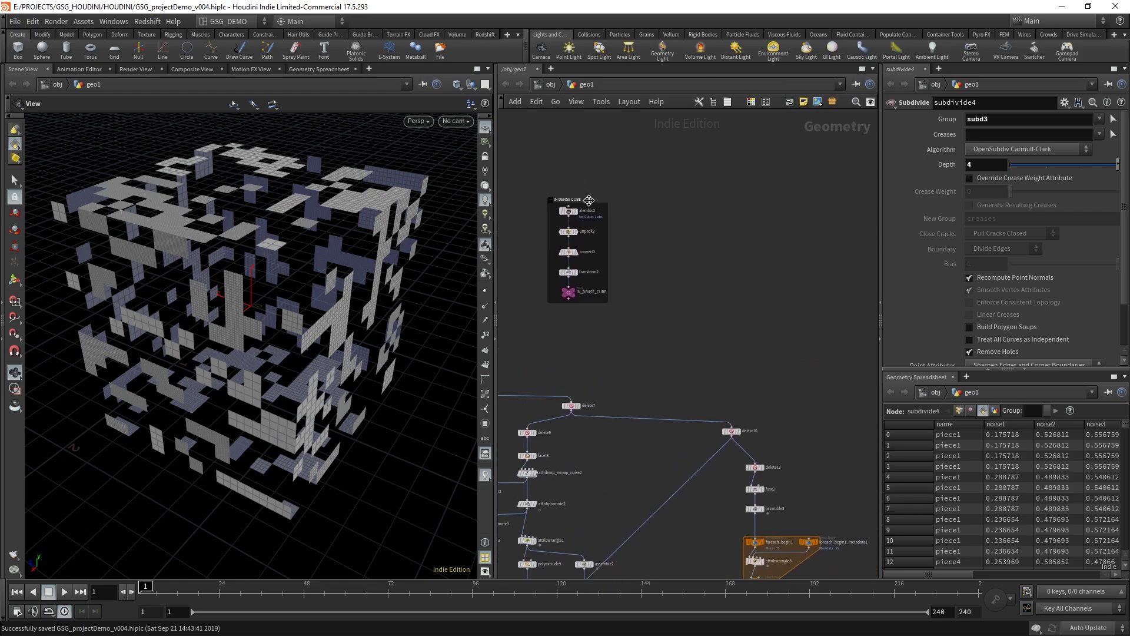
{"action": "left_click_drag", "start_coordinate": [588, 200], "coordinate": [844, 226]}
{"action": "middle_click_drag", "start_coordinate": [844, 225], "coordinate": [636, 201]}
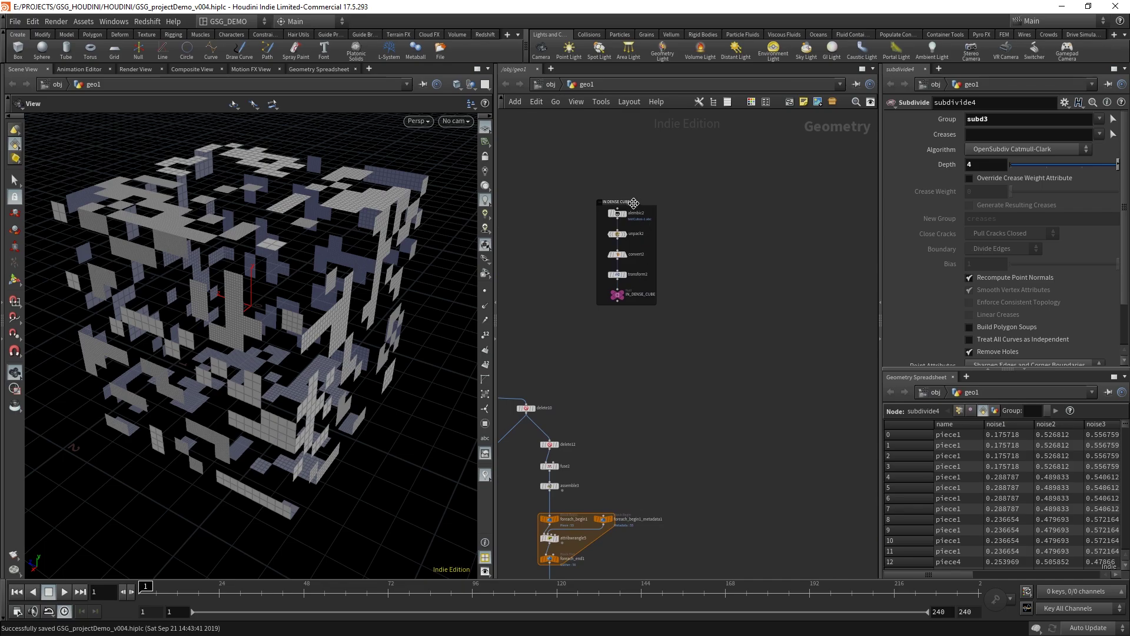
{"action": "left_click_drag", "start_coordinate": [633, 203], "coordinate": [715, 200]}
Display the IN_DENSE_CUBE null in the viewport and check its node info.
{"action": "scroll", "coordinate": [731, 362], "scroll_direction": "up", "scroll_amount": 4}
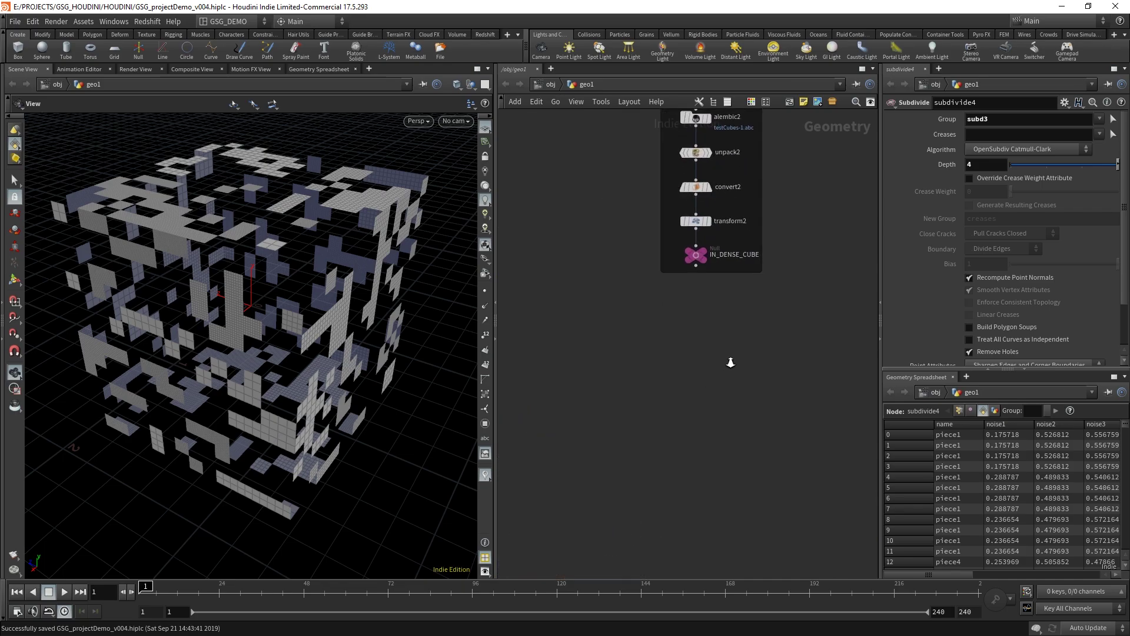
{"action": "middle_click_drag", "start_coordinate": [731, 362], "coordinate": [730, 397]}
{"action": "left_click", "coordinate": [702, 309]}
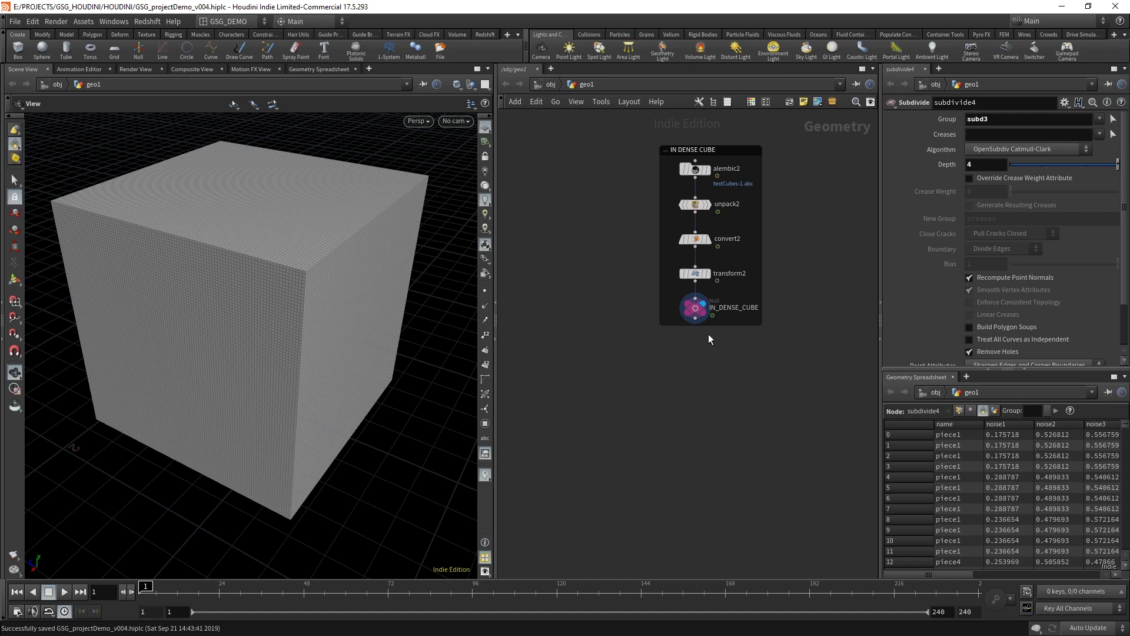
{"action": "middle_click", "coordinate": [696, 307]}
Add an Attribute Transfer node below subdivide4 and wire subdivide4 into its first input.
{"action": "scroll", "coordinate": [643, 401], "scroll_direction": "down", "scroll_amount": 2}
{"action": "middle_click_drag", "start_coordinate": [613, 391], "coordinate": [660, 239]}
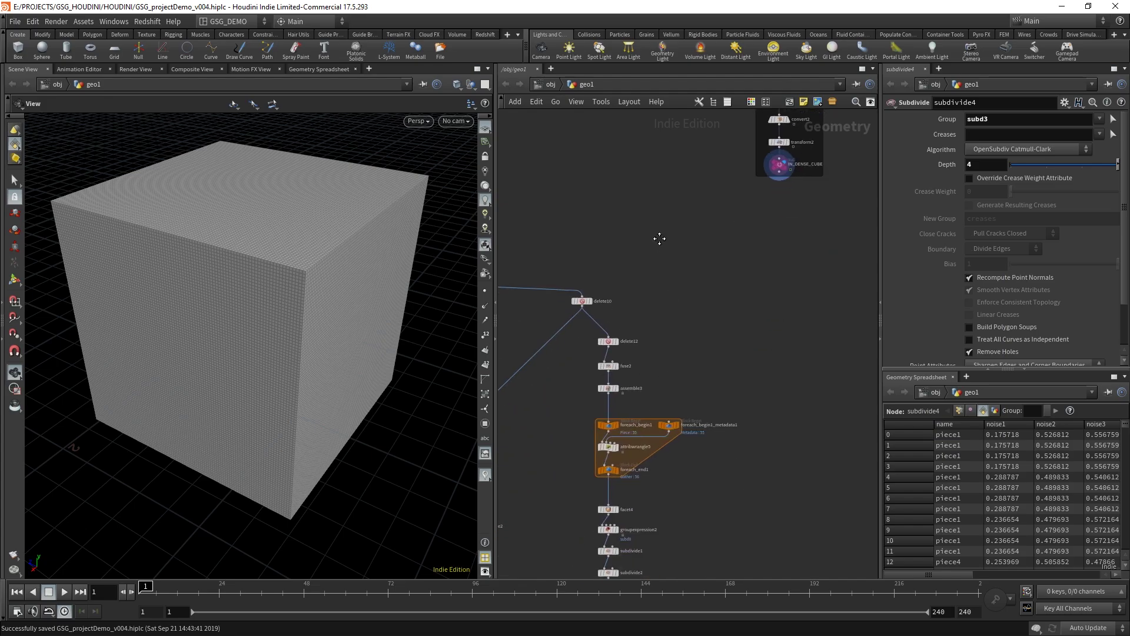
{"action": "scroll", "coordinate": [713, 426], "scroll_direction": "up", "scroll_amount": 2}
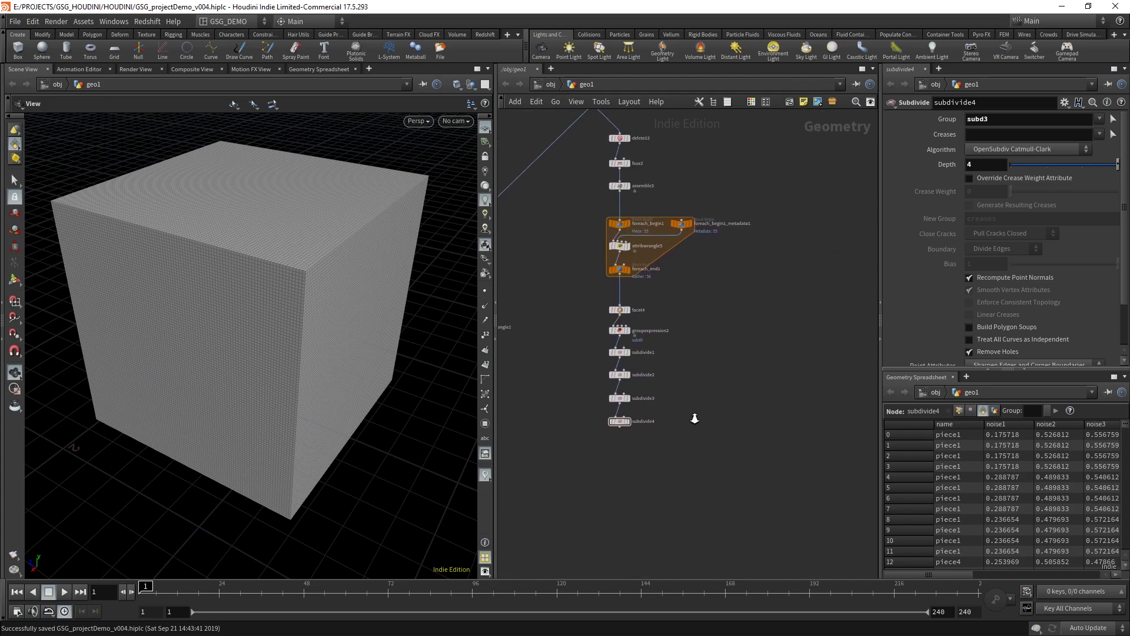
{"action": "mouse_move", "coordinate": [735, 383]}
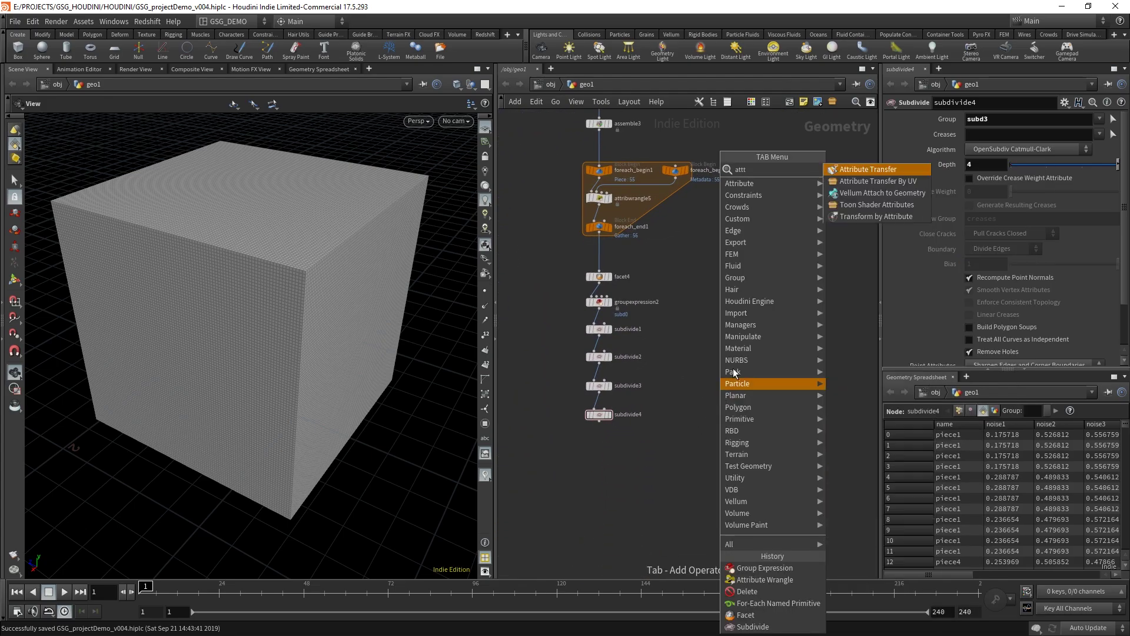
{"action": "left_click", "coordinate": [866, 182]}
{"action": "left_click", "coordinate": [641, 469]}
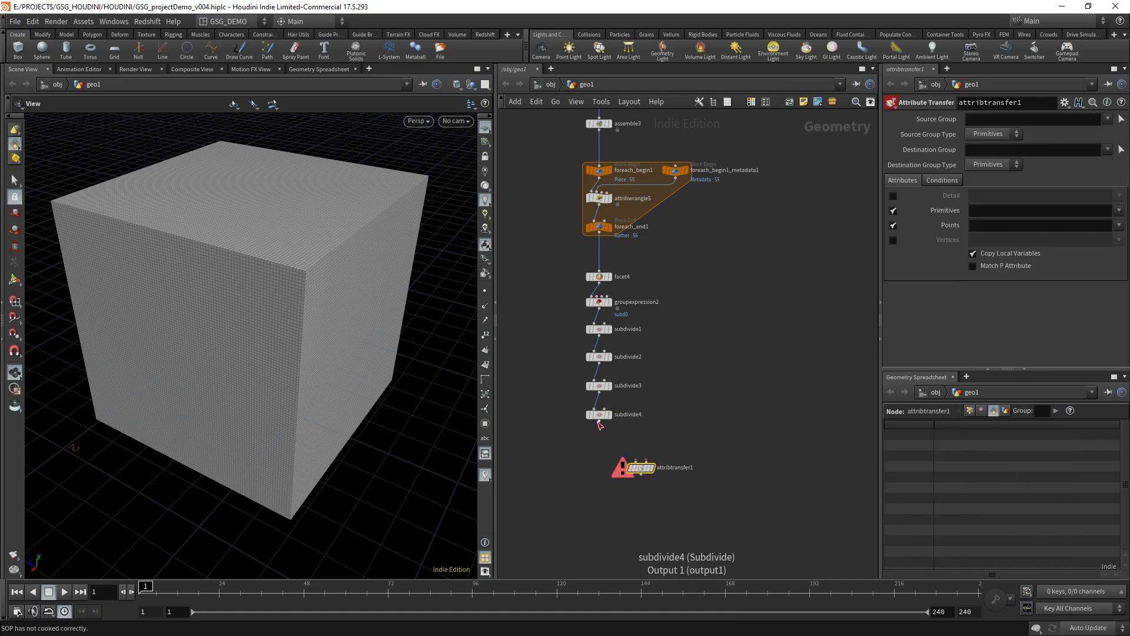
{"action": "left_click_drag", "start_coordinate": [599, 422], "coordinate": [635, 463]}
Add a Color node wired below IN_DENSE_CUBE, display it, and set its class to Primitive.
{"action": "middle_click_drag", "start_coordinate": [762, 236], "coordinate": [701, 479]}
{"action": "middle_click_drag", "start_coordinate": [712, 215], "coordinate": [653, 480]}
{"action": "right_click_drag", "start_coordinate": [653, 455], "coordinate": [665, 451]}
{"action": "middle_click_drag", "start_coordinate": [664, 405], "coordinate": [669, 439]}
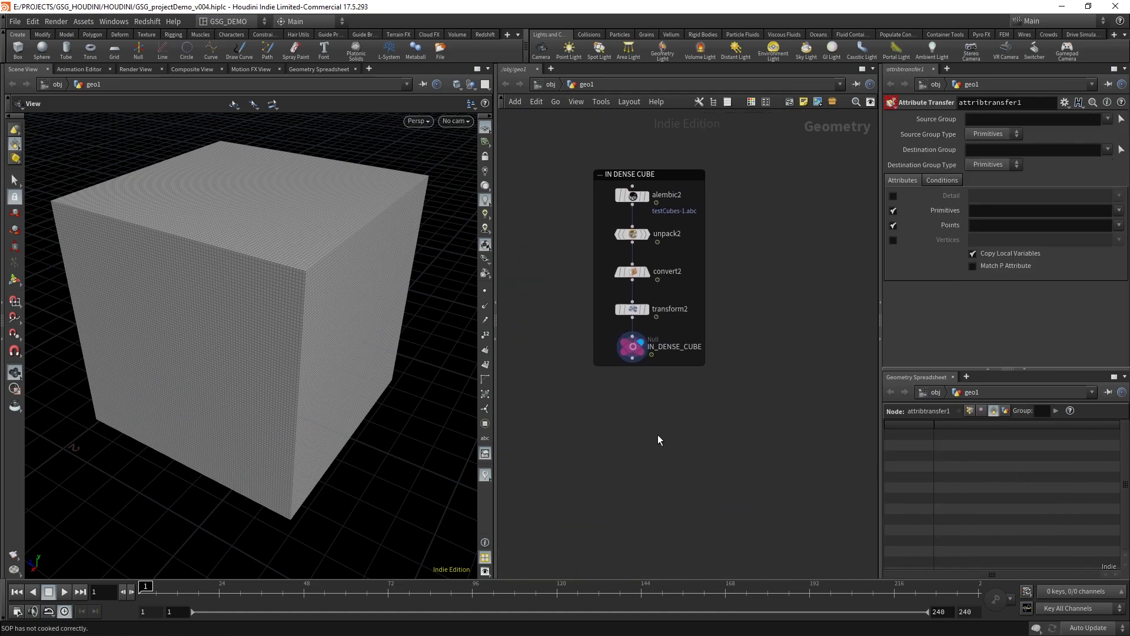
{"action": "key", "text": "Tab"}
{"action": "type", "text": "colo"}
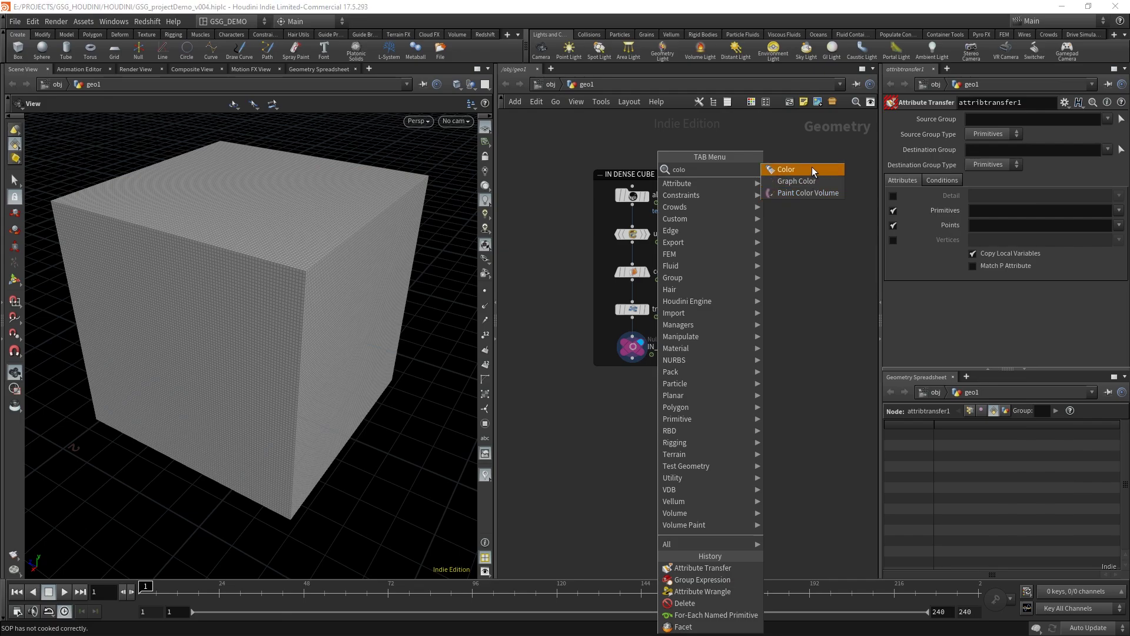
{"action": "left_click", "coordinate": [811, 169]}
{"action": "left_click", "coordinate": [633, 418]}
{"action": "left_click", "coordinate": [635, 366]}
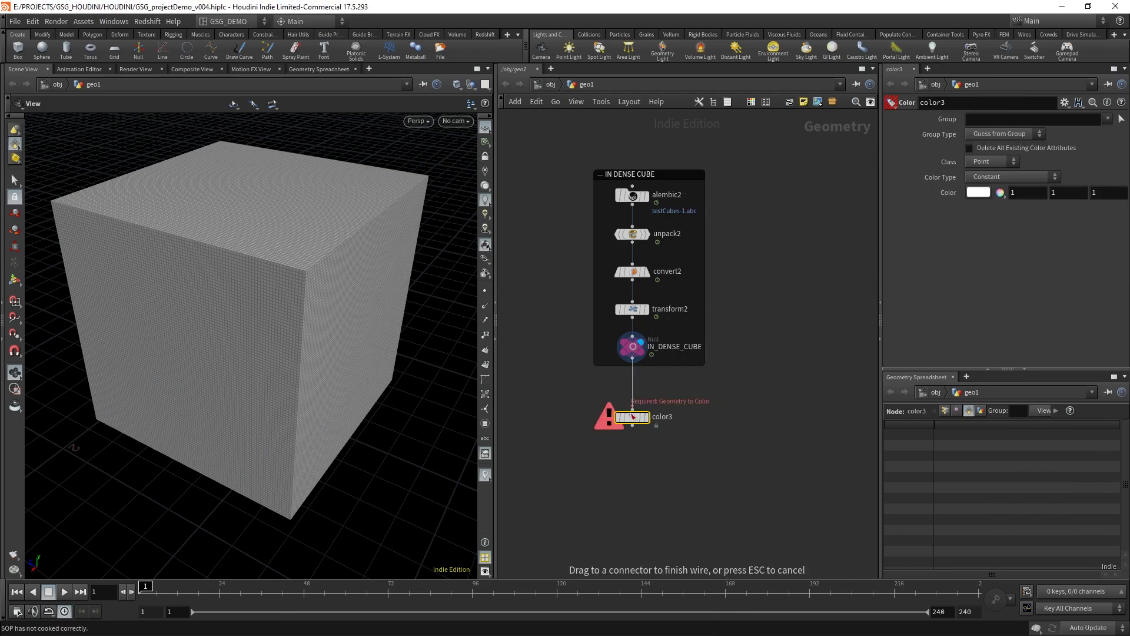
{"action": "left_click", "coordinate": [633, 409]}
{"action": "left_click", "coordinate": [646, 417]}
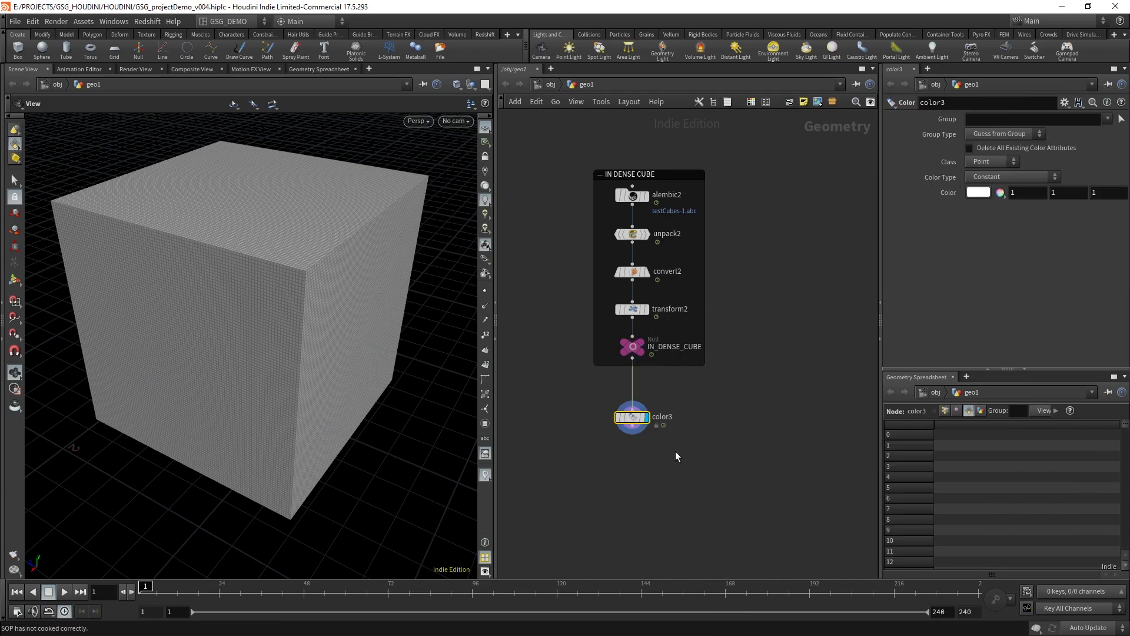
{"action": "left_click", "coordinate": [989, 163]}
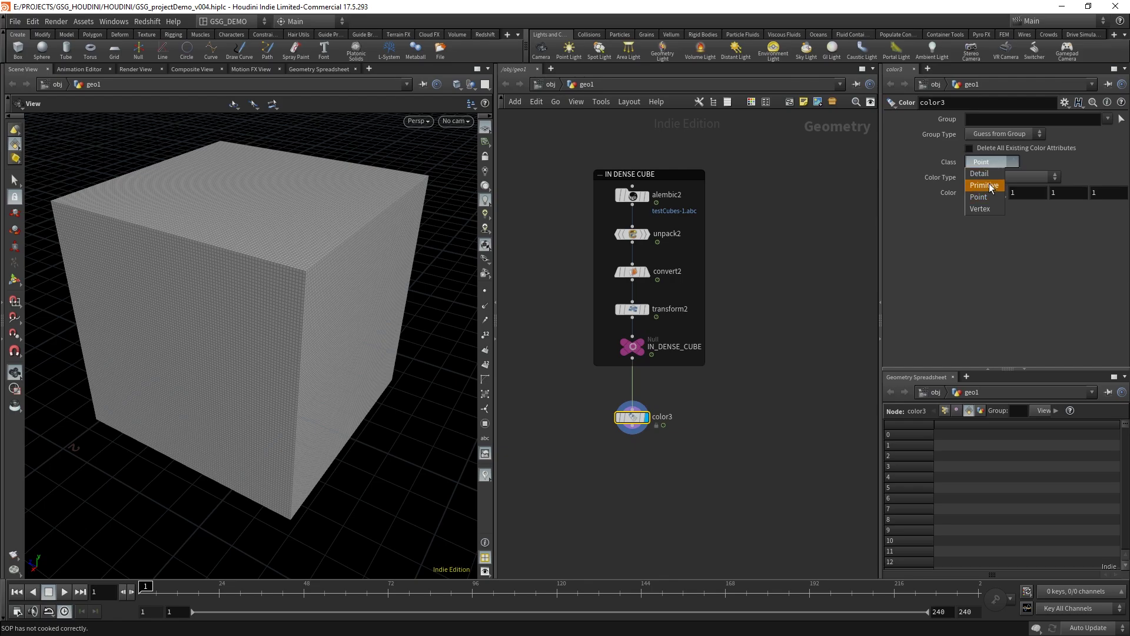
{"action": "left_click", "coordinate": [985, 185]}
Check the attributes on IN_DENSE_CUBE and insert an Attribute Promote node between it and color3.
{"action": "left_click", "coordinate": [634, 347]}
{"action": "middle_click", "coordinate": [638, 345]}
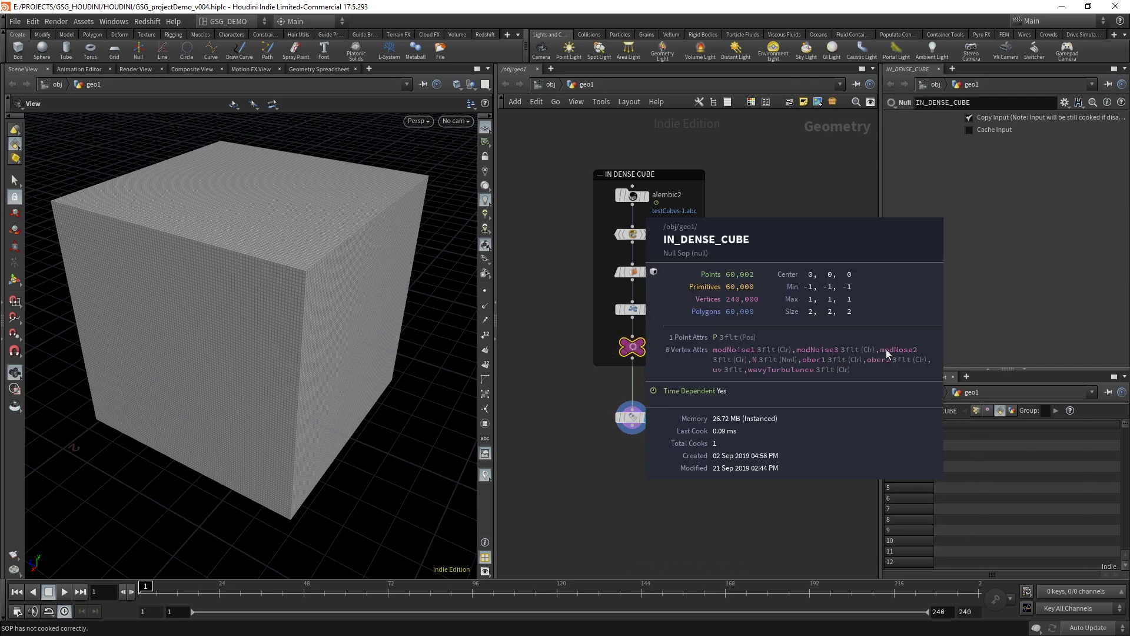
{"action": "left_click", "coordinate": [657, 392]}
{"action": "left_click_drag", "start_coordinate": [657, 393], "coordinate": [658, 428]}
{"action": "key", "text": "Tab"}
{"action": "type", "text": "at"}
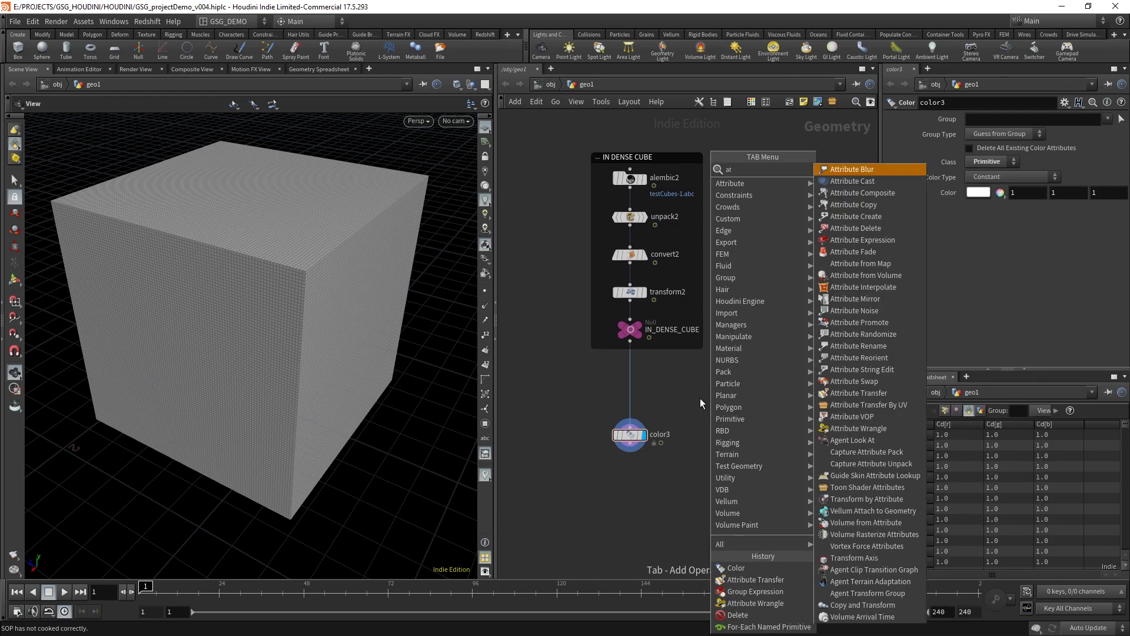
{"action": "type", "text": "pro"}
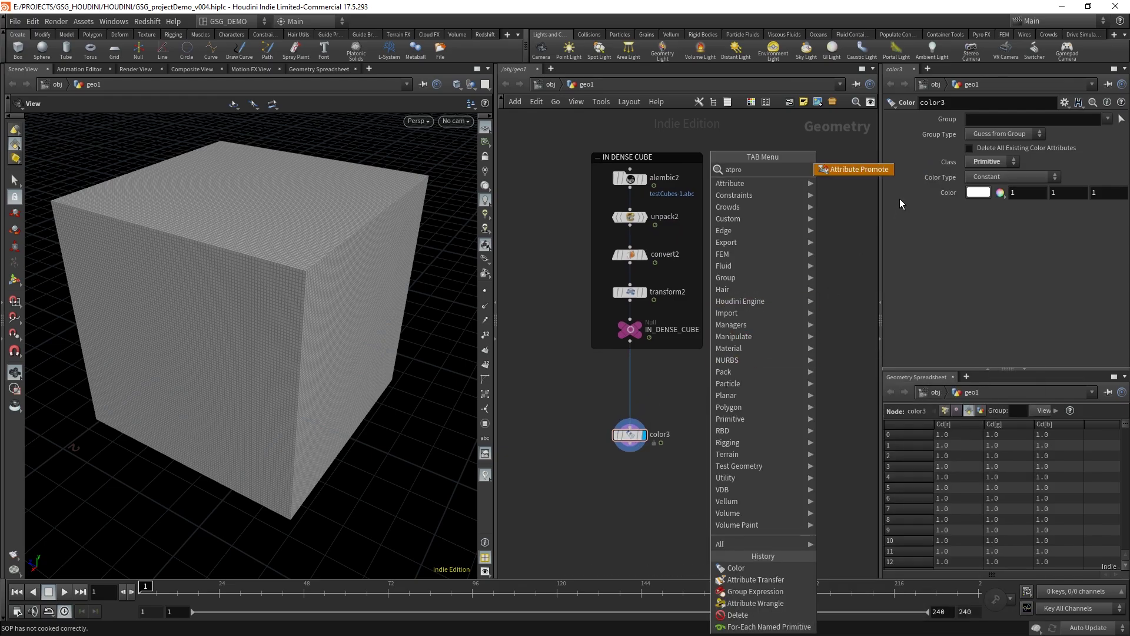
{"action": "left_click", "coordinate": [865, 171]}
{"action": "left_click", "coordinate": [632, 376]}
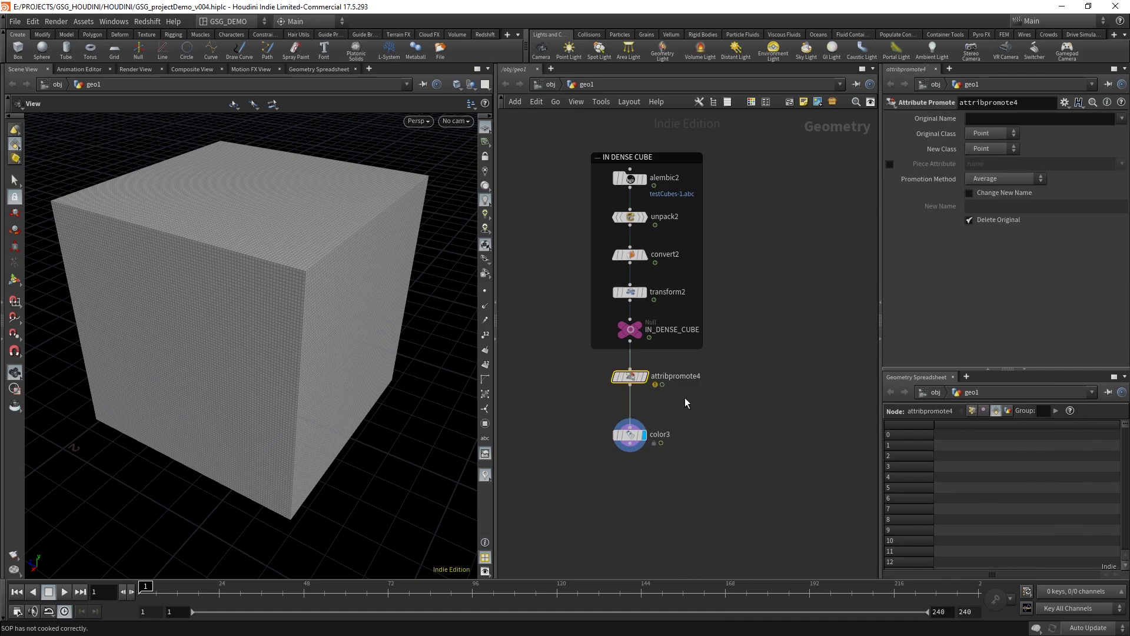
{"action": "left_click_drag", "start_coordinate": [636, 382], "coordinate": [632, 383]}
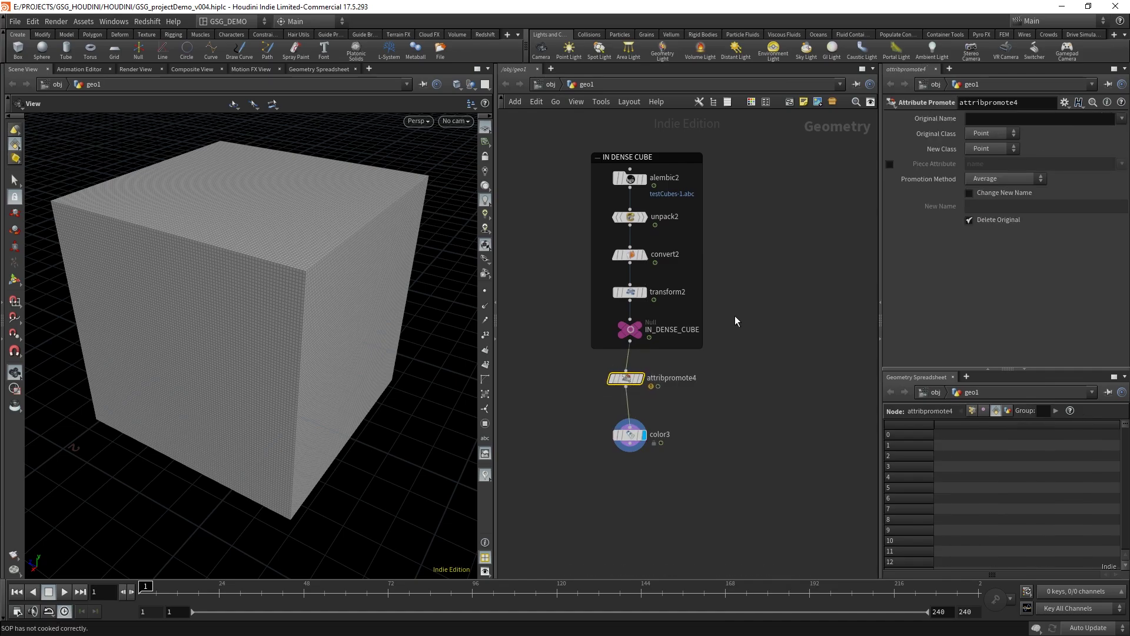
Set attribpromote4's original class to Vertex and its new class to Primitive.
{"action": "left_click", "coordinate": [1012, 134]}
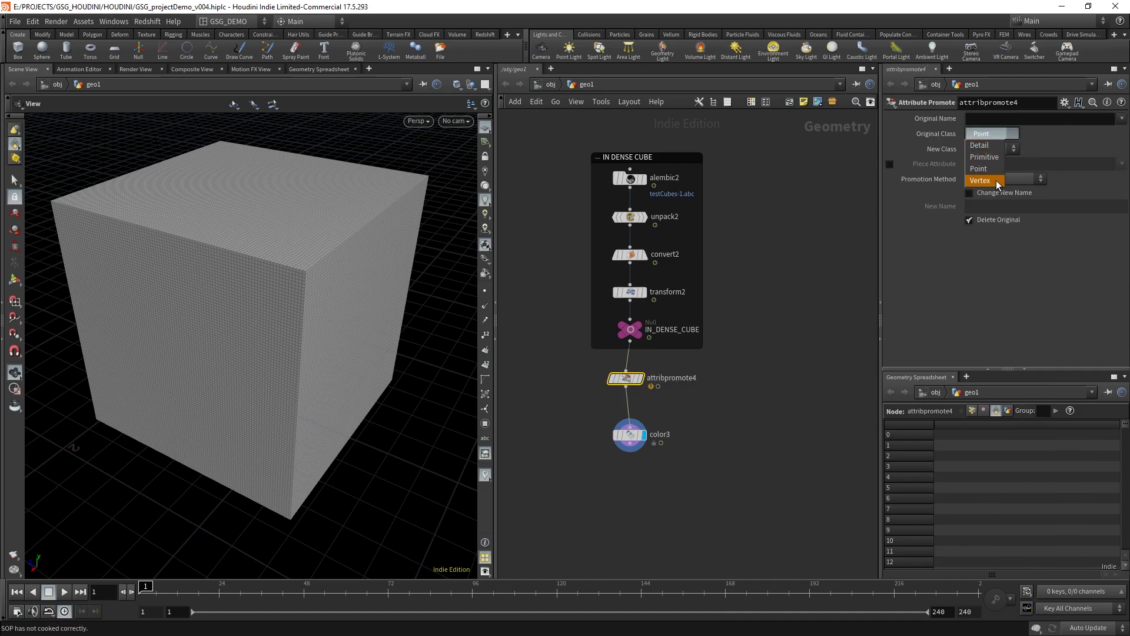
{"action": "left_click", "coordinate": [998, 183]}
{"action": "left_click", "coordinate": [997, 147]}
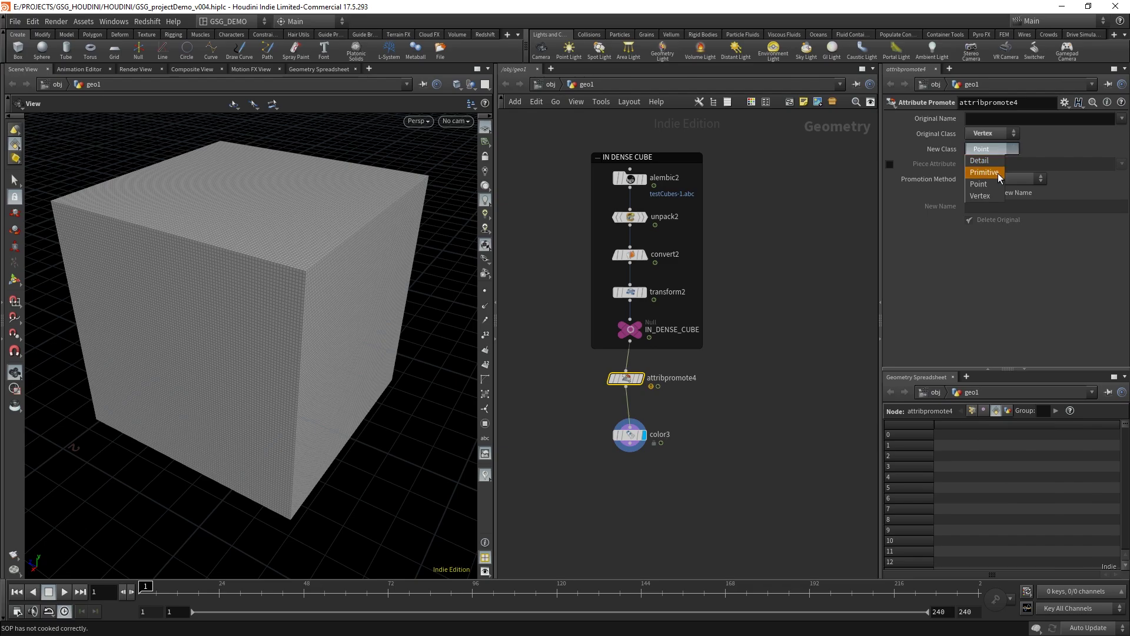
{"action": "left_click", "coordinate": [998, 173]}
Enter * as attribpromote4's original name to promote all attributes, and align the node with the chain.
{"action": "left_click", "coordinate": [1054, 121]}
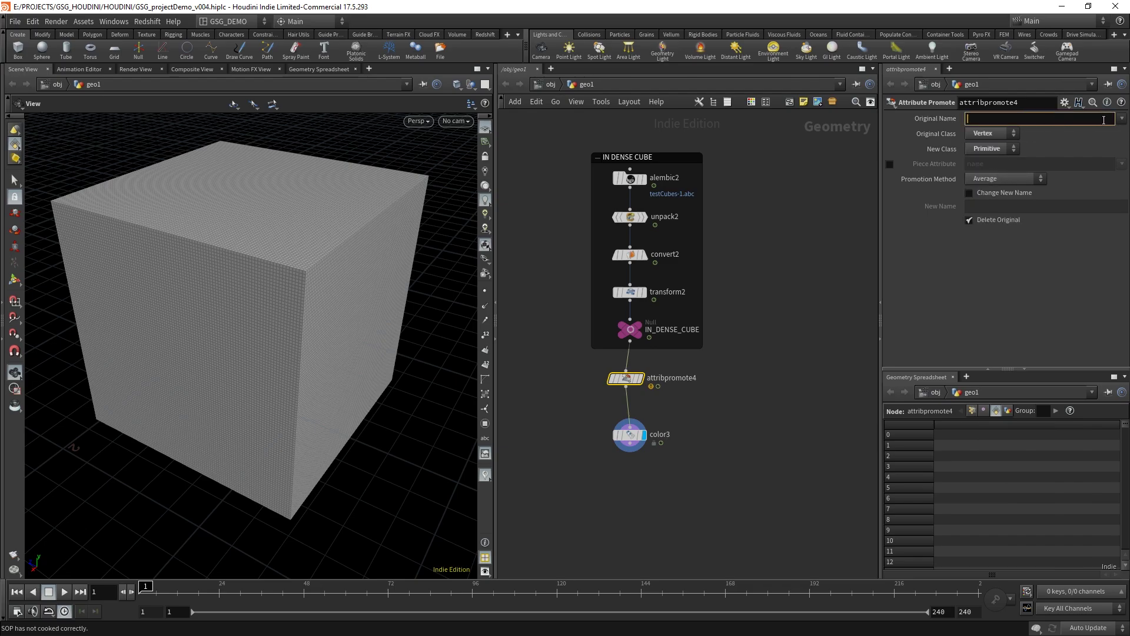
{"action": "left_click", "coordinate": [1122, 119]}
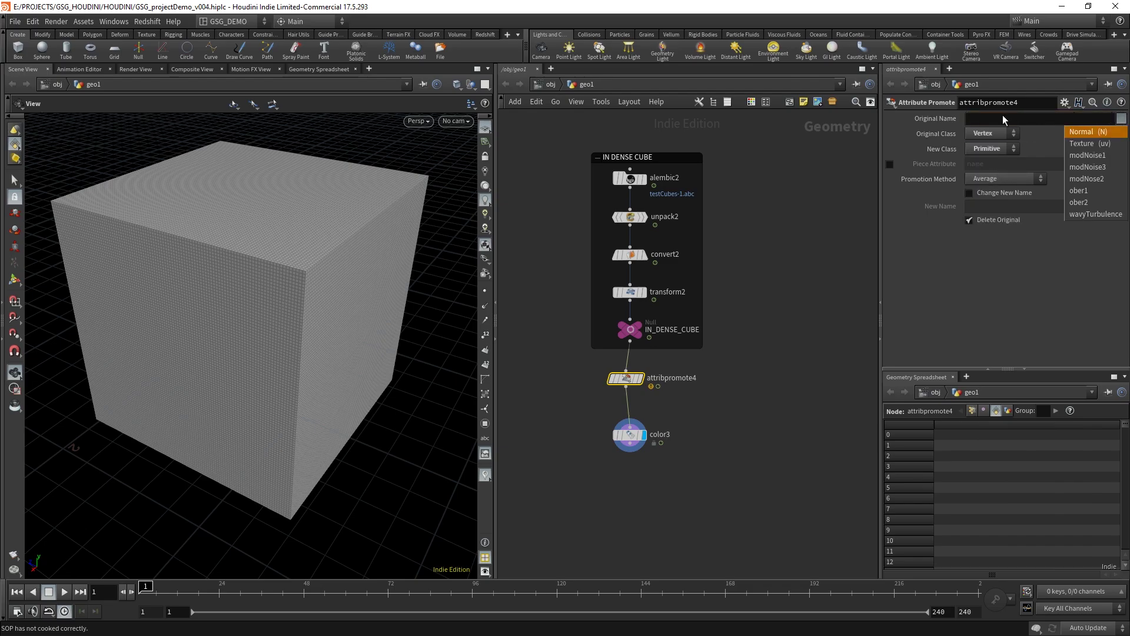
{"action": "key", "text": "Escape"}
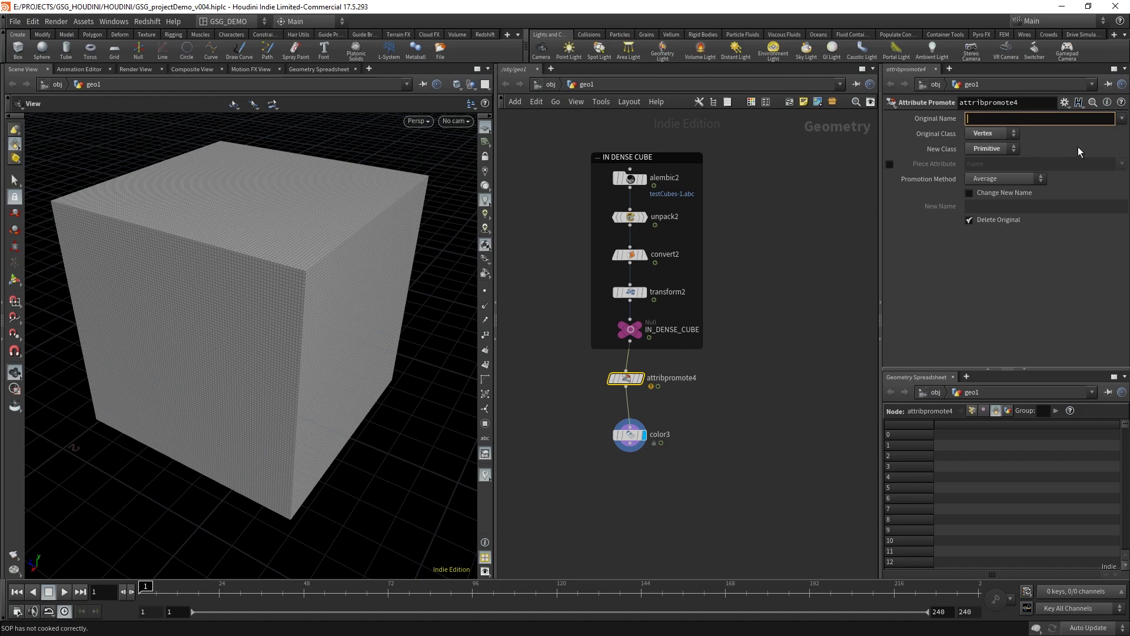
{"action": "type", "text": "*"}
{"action": "key", "text": "Return"}
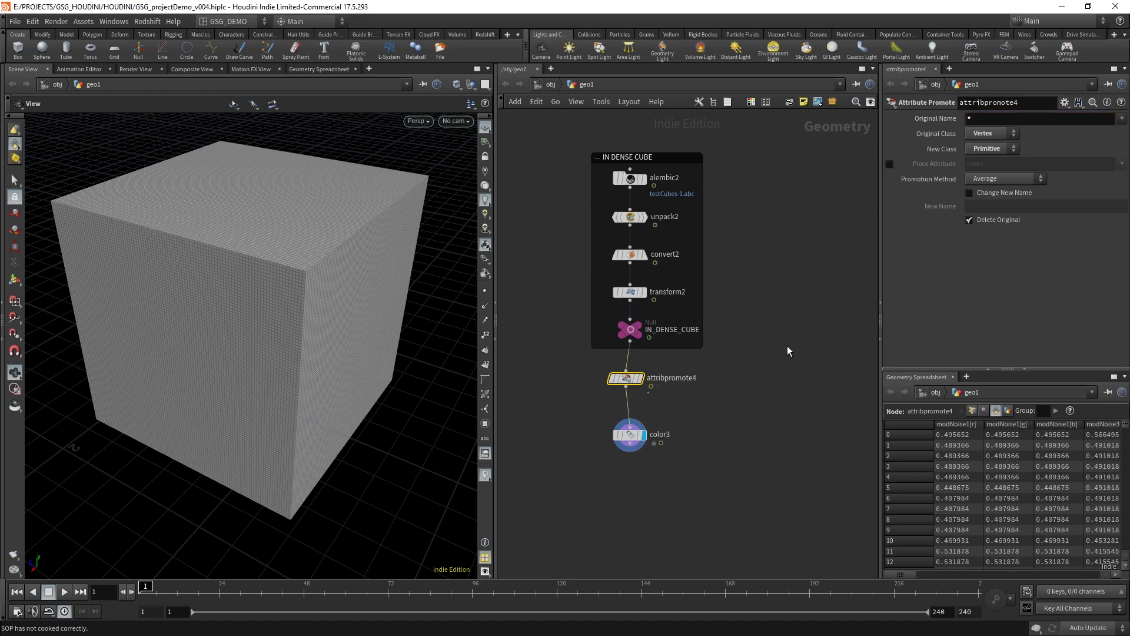
{"action": "left_click_drag", "start_coordinate": [642, 378], "coordinate": [647, 380]}
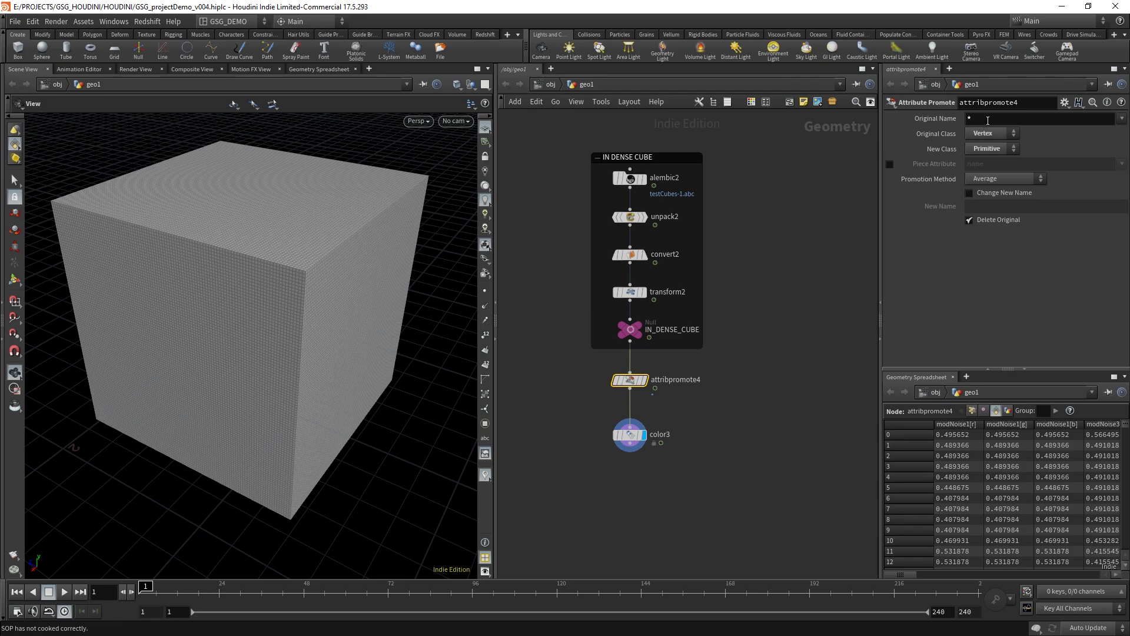
Widen the parameter and spreadsheet area and examine the primitive attributes of color3.
{"action": "left_click", "coordinate": [631, 434]}
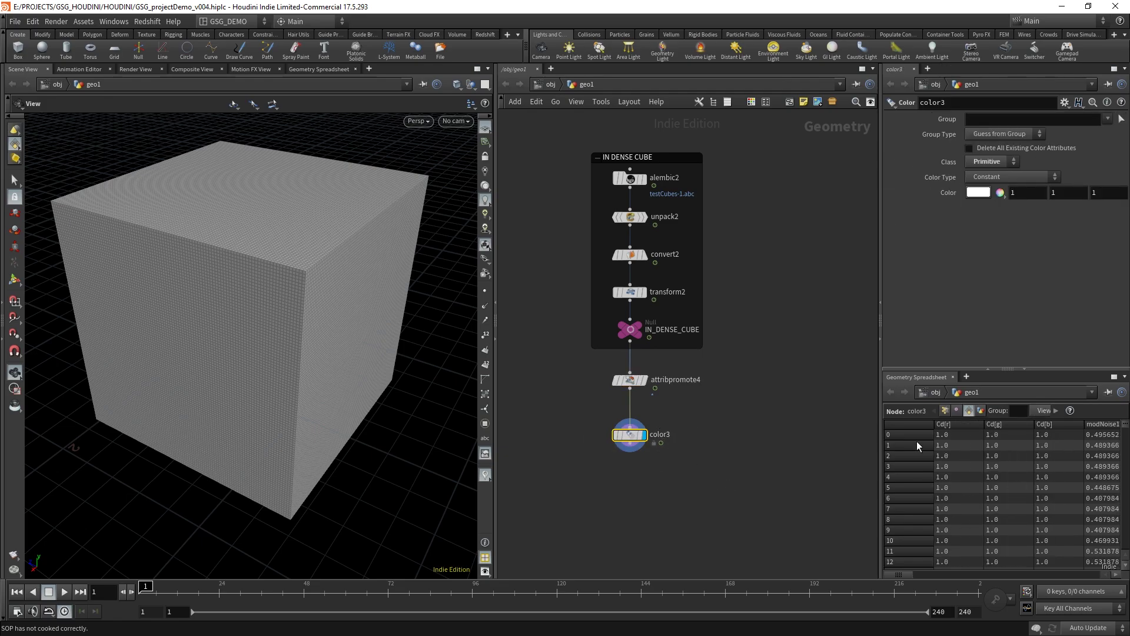
{"action": "left_click_drag", "start_coordinate": [882, 277], "coordinate": [787, 274]}
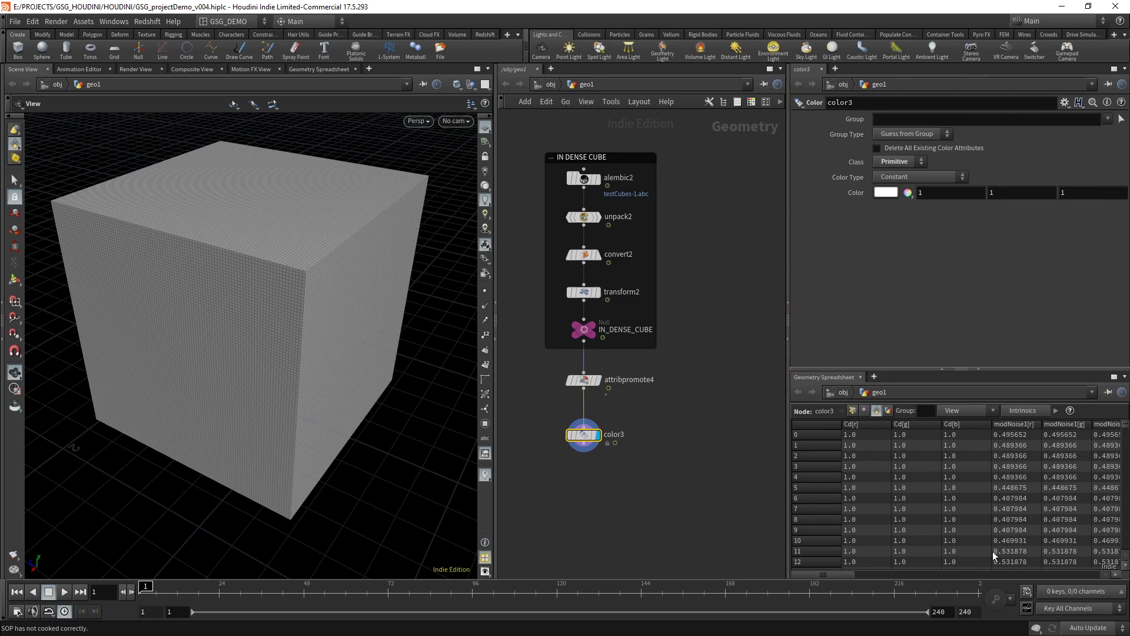
{"action": "mouse_move", "coordinate": [847, 575]}
{"action": "left_mouse_down"}
{"action": "mouse_move", "coordinate": [1008, 591]}
{"action": "mouse_move", "coordinate": [989, 578]}
{"action": "mouse_move", "coordinate": [827, 574]}
{"action": "left_mouse_up"}
Set attribpromote4's original name to * ^N ^uv so normals and UVs are excluded from the promotion.
{"action": "left_click", "coordinate": [608, 391]}
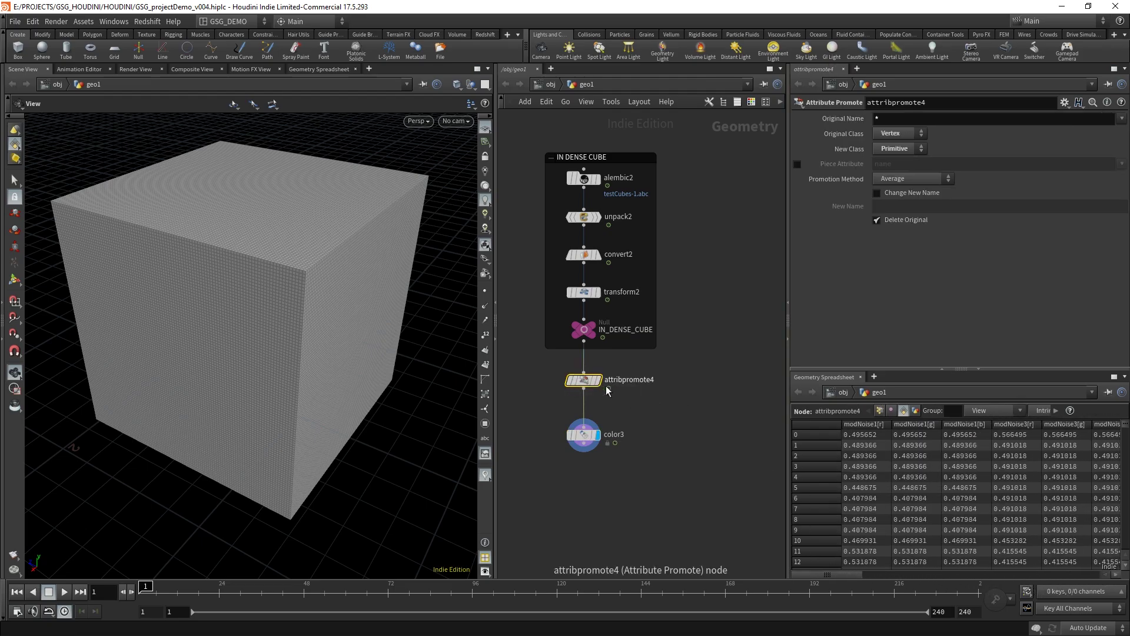
{"action": "left_click", "coordinate": [922, 118]}
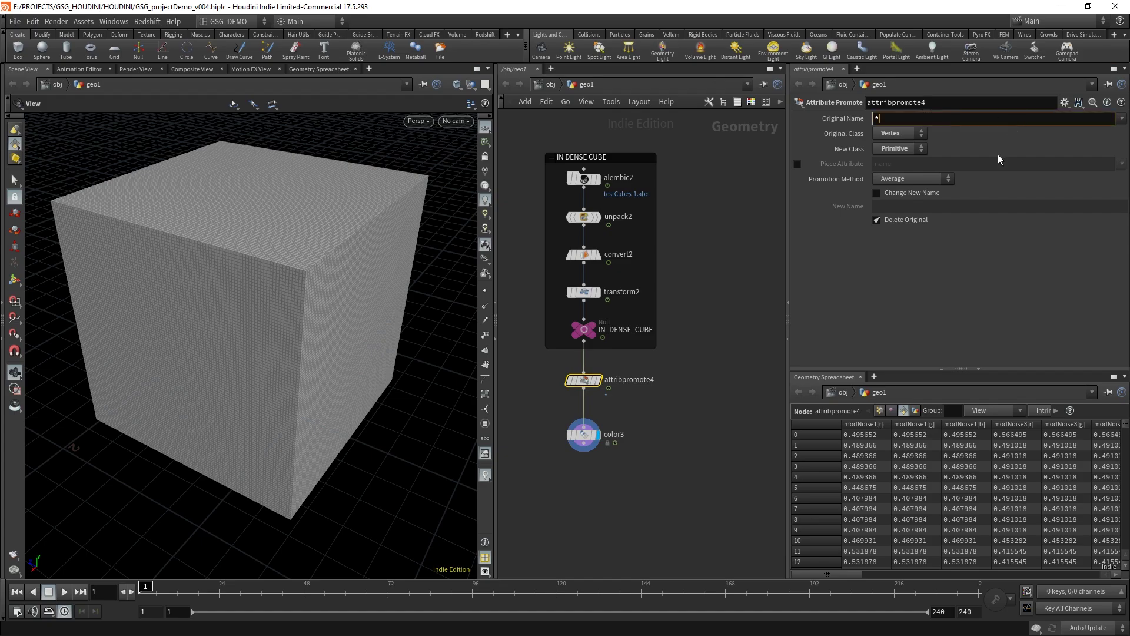
{"action": "left_click", "coordinate": [1121, 120]}
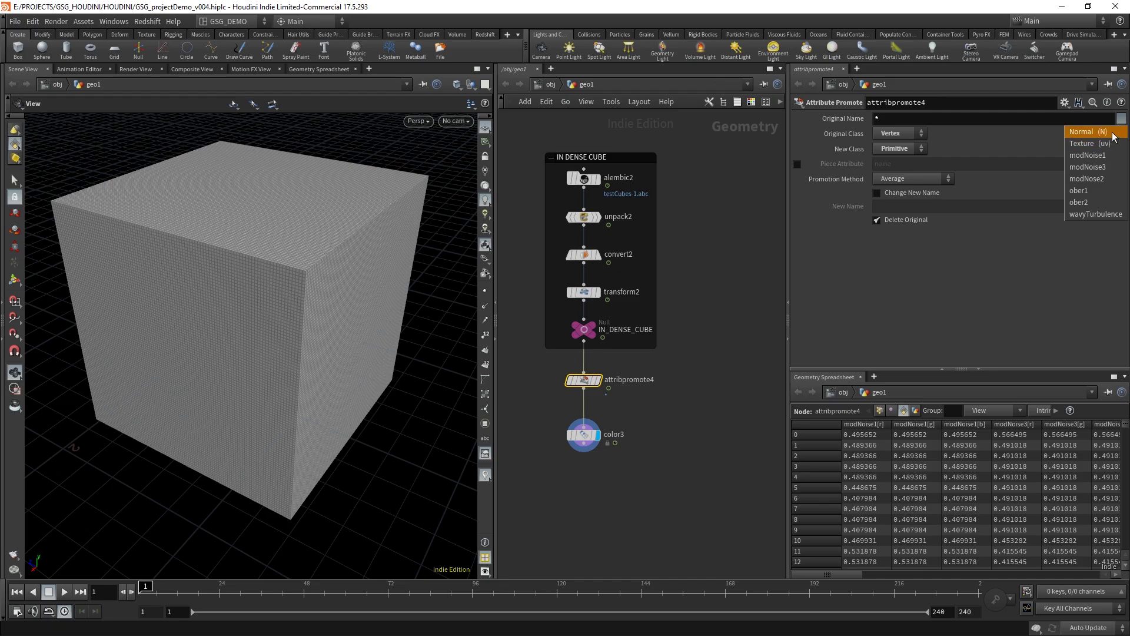
{"action": "left_click", "coordinate": [1031, 146]}
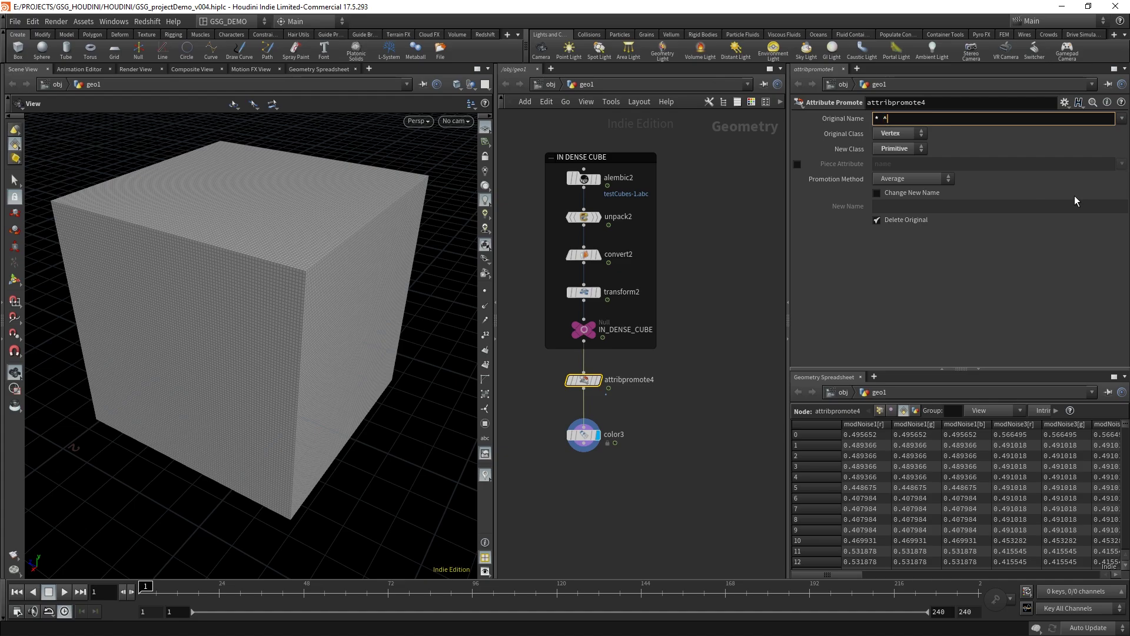
{"action": "type", "text": "^N ^uv"}
{"action": "key", "text": "Return"}
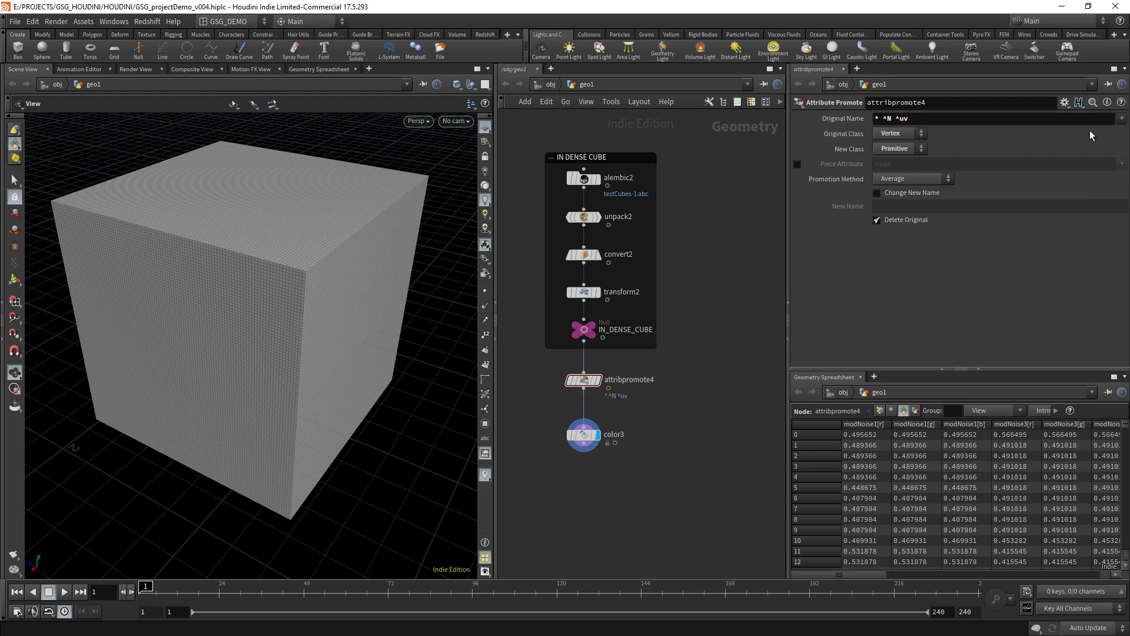
{"action": "middle_click", "coordinate": [591, 386]}
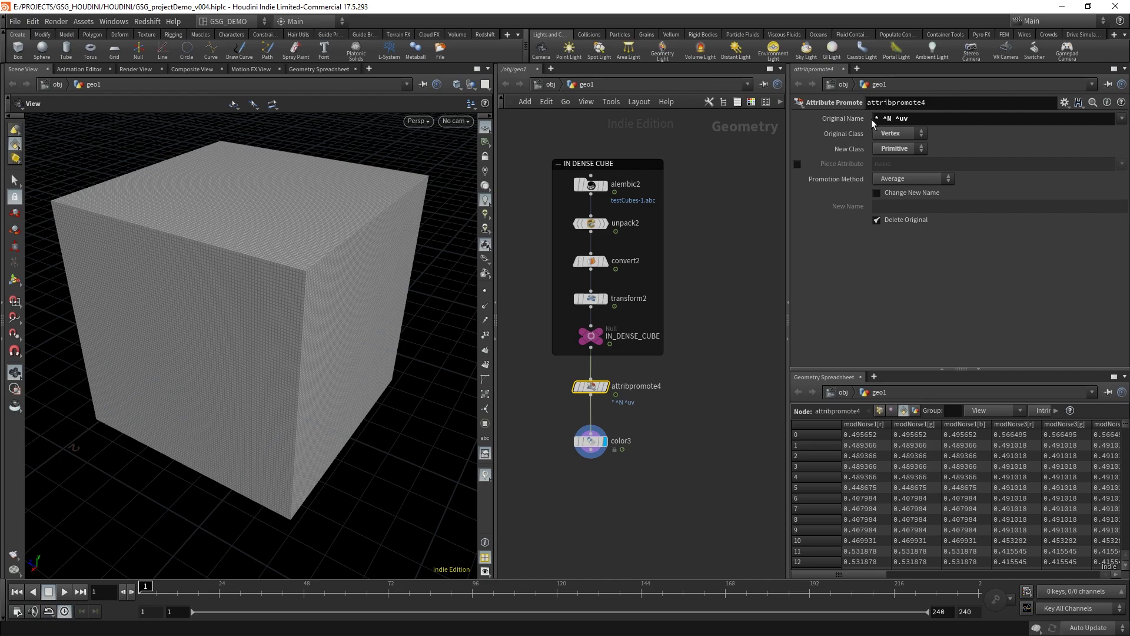
{"action": "left_click", "coordinate": [894, 119]}
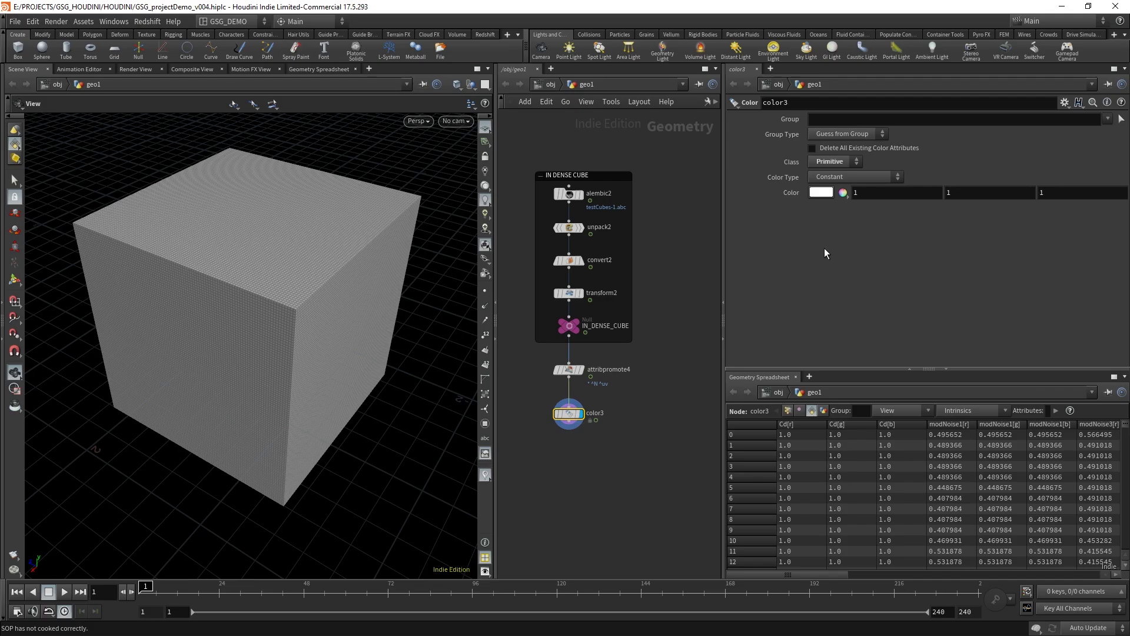
Move color3 further below attribpromote4 to make room for more nodes in the dense cube chain.
{"action": "left_click", "coordinate": [562, 370]}
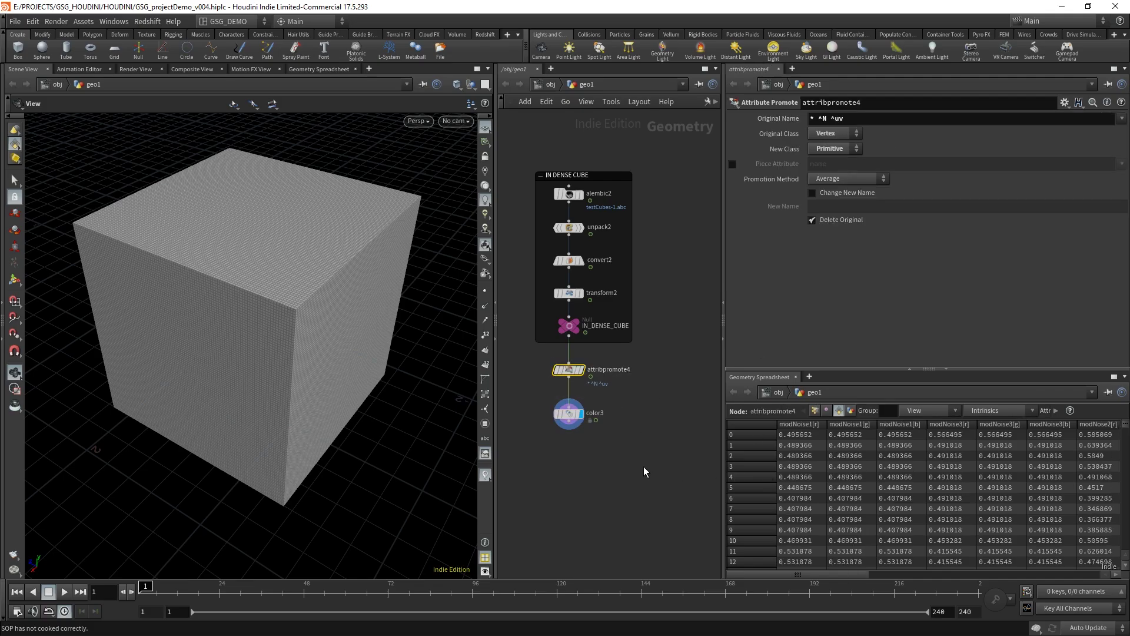
{"action": "left_click", "coordinate": [570, 417]}
{"action": "middle_click_drag", "start_coordinate": [607, 451], "coordinate": [641, 452]}
{"action": "left_click_drag", "start_coordinate": [592, 412], "coordinate": [596, 452]}
Examine the settings of attribpromote1 and the VEX code of vertexwrangle1 in the base cube chain.
{"action": "middle_click_drag", "start_coordinate": [541, 392], "coordinate": [671, 462]}
{"action": "middle_click_drag", "start_coordinate": [615, 375], "coordinate": [643, 254]}
{"action": "scroll", "coordinate": [669, 249], "scroll_direction": "up", "scroll_amount": 5}
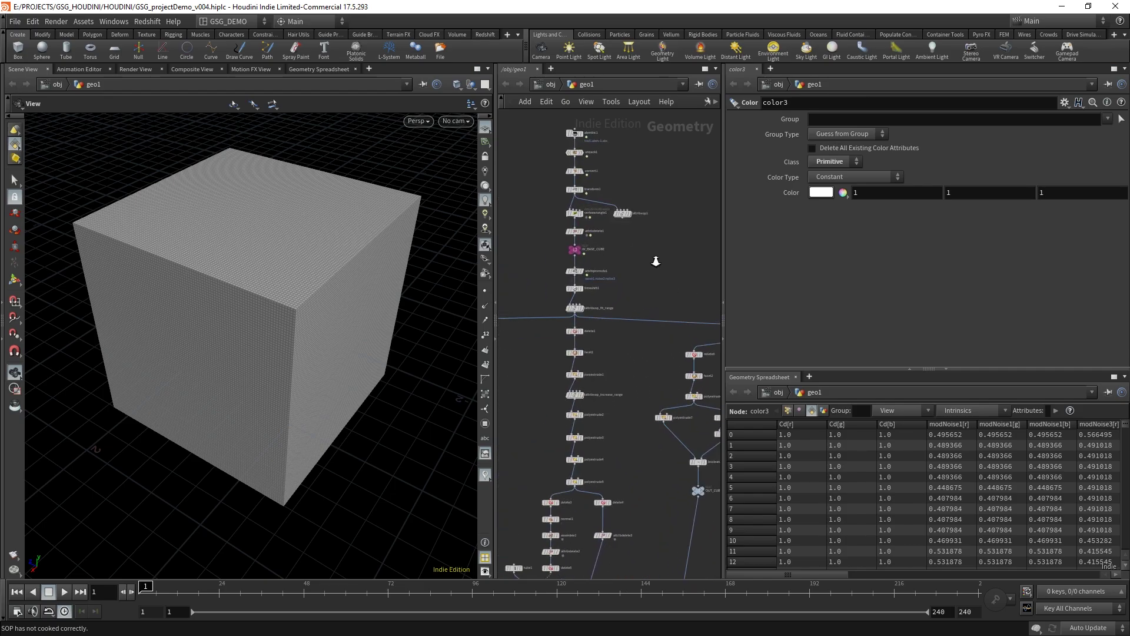
{"action": "scroll", "coordinate": [651, 318], "scroll_direction": "up", "scroll_amount": 2}
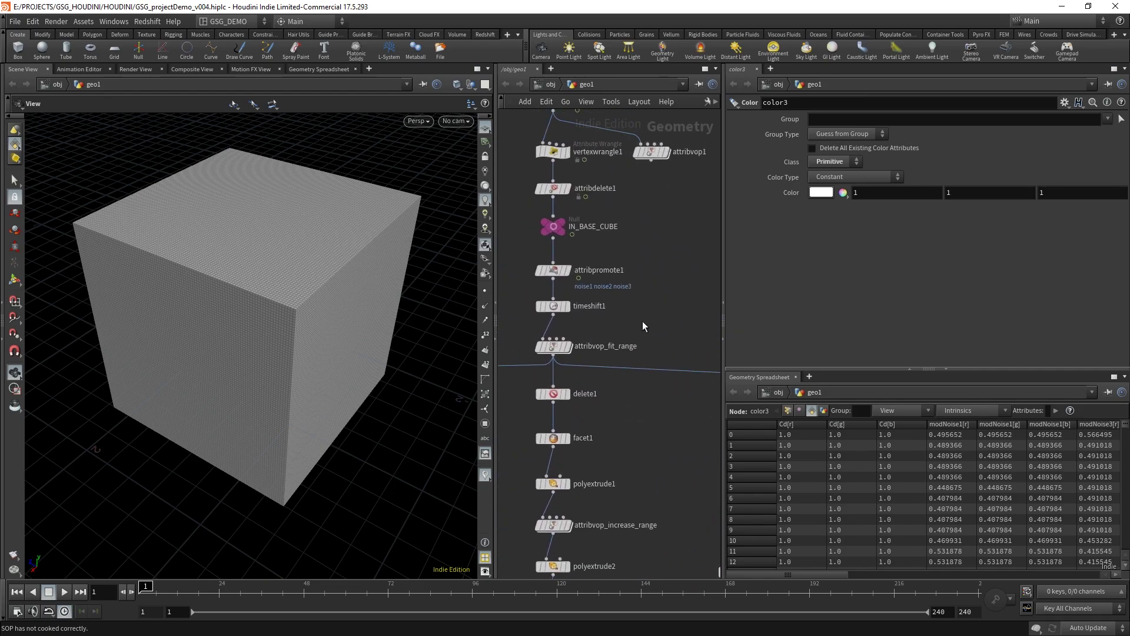
{"action": "left_click", "coordinate": [551, 289]}
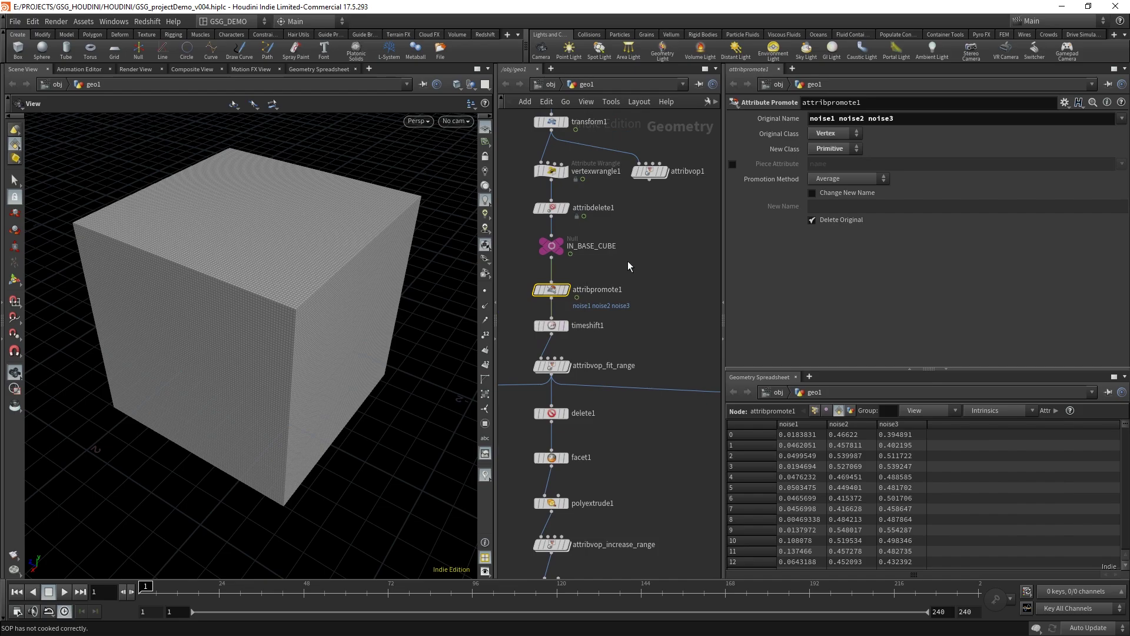
{"action": "middle_click_drag", "start_coordinate": [628, 261], "coordinate": [614, 337]}
{"action": "left_click", "coordinate": [550, 289]}
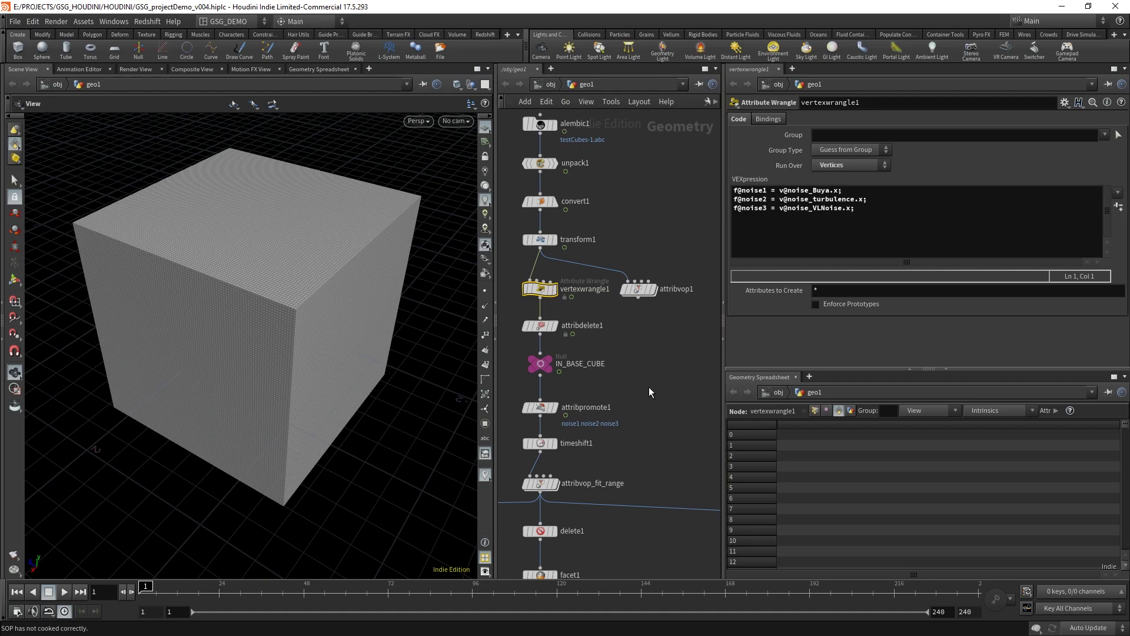
{"action": "middle_click_drag", "start_coordinate": [657, 398], "coordinate": [595, 422]}
{"action": "scroll", "coordinate": [635, 385], "scroll_direction": "down", "scroll_amount": 5}
{"action": "scroll", "coordinate": [610, 335], "scroll_direction": "up", "scroll_amount": 6}
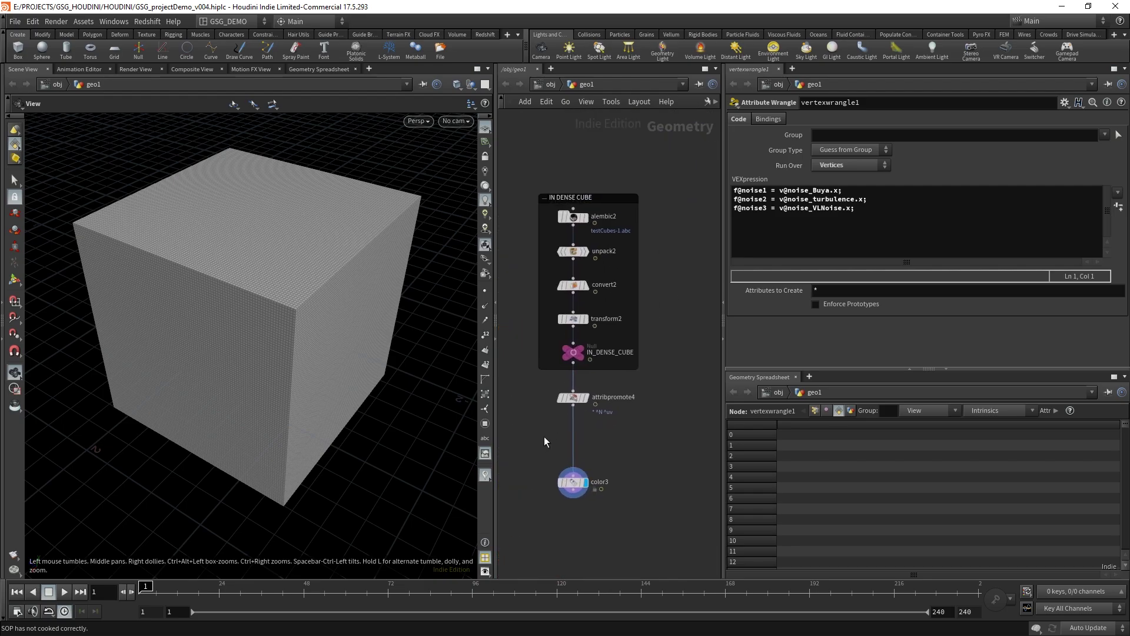
Insert an Attribute Wrangle between attribpromote4 and color3 and set it to run over Primitives.
{"action": "middle_click", "coordinate": [585, 324]}
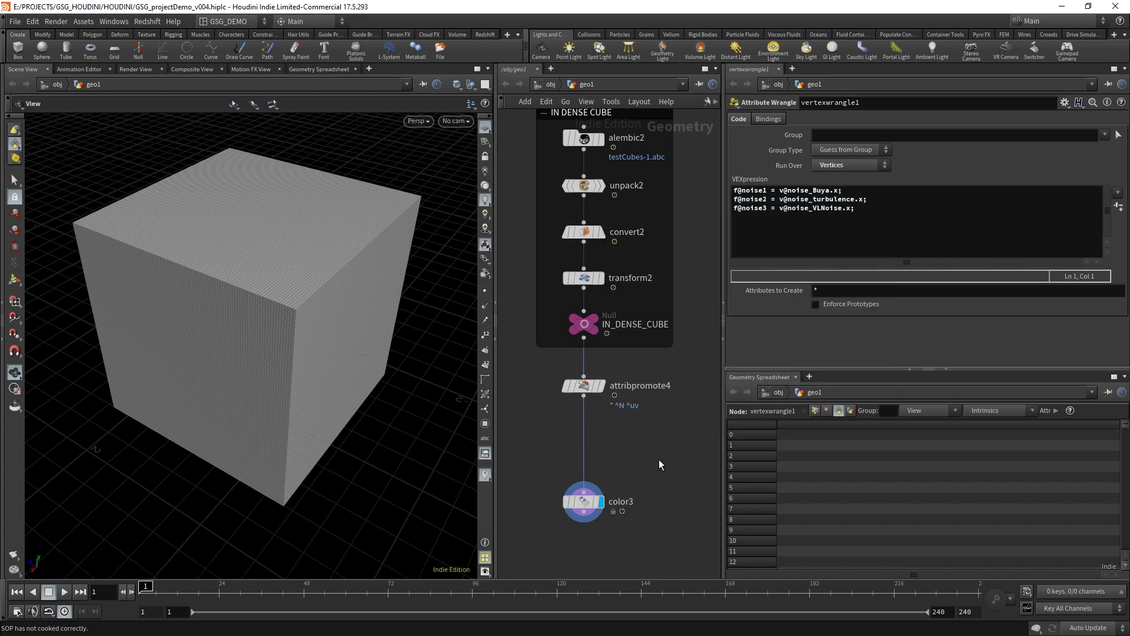
{"action": "left_click", "coordinate": [617, 501]}
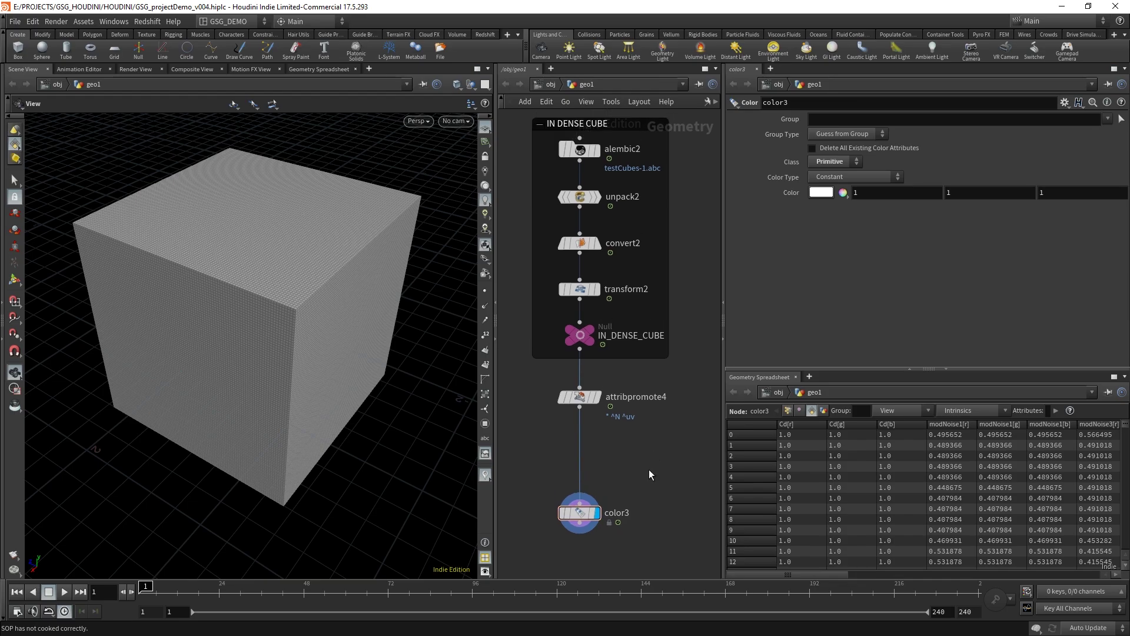
{"action": "key", "text": "Tab"}
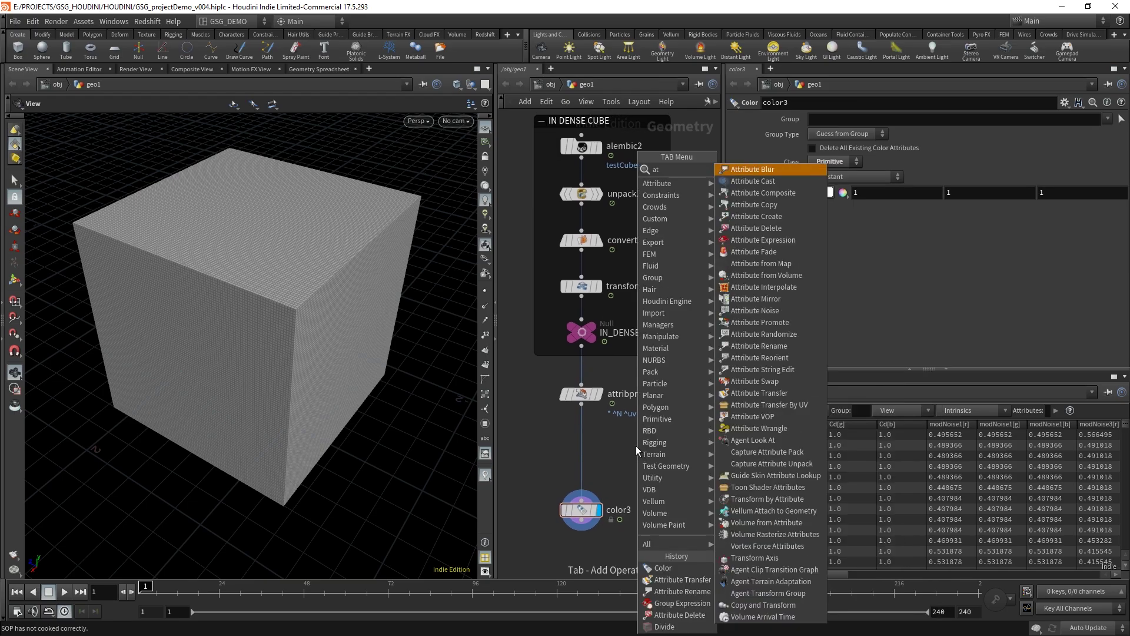
{"action": "mouse_move", "coordinate": [681, 328]}
{"action": "left_click", "coordinate": [765, 168]}
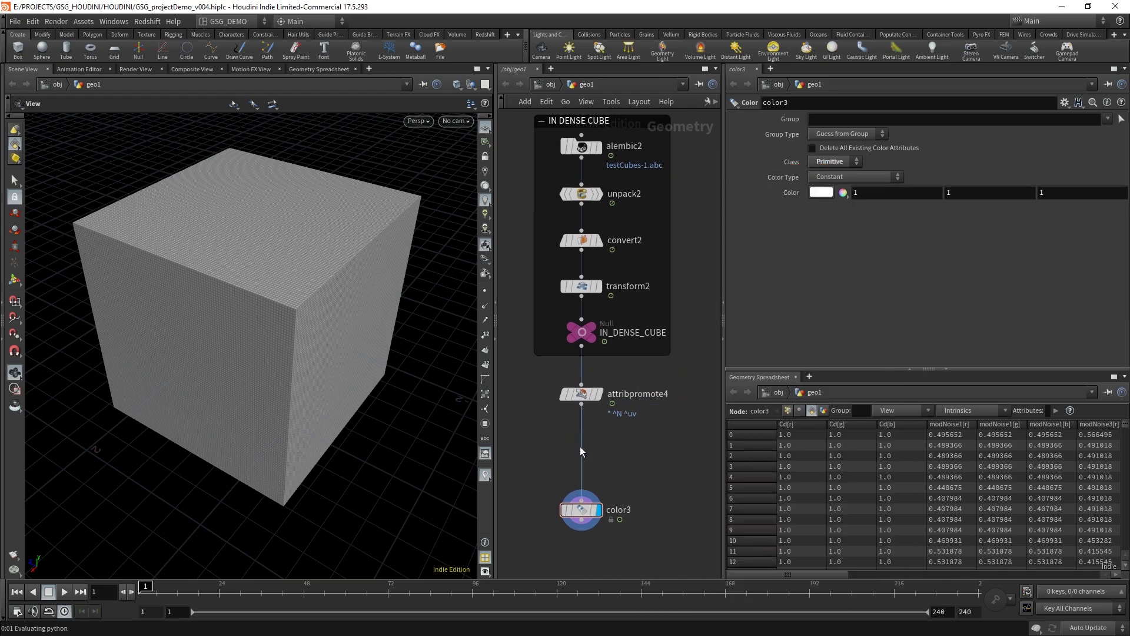
{"action": "left_click", "coordinate": [581, 446]}
{"action": "left_click", "coordinate": [863, 166]}
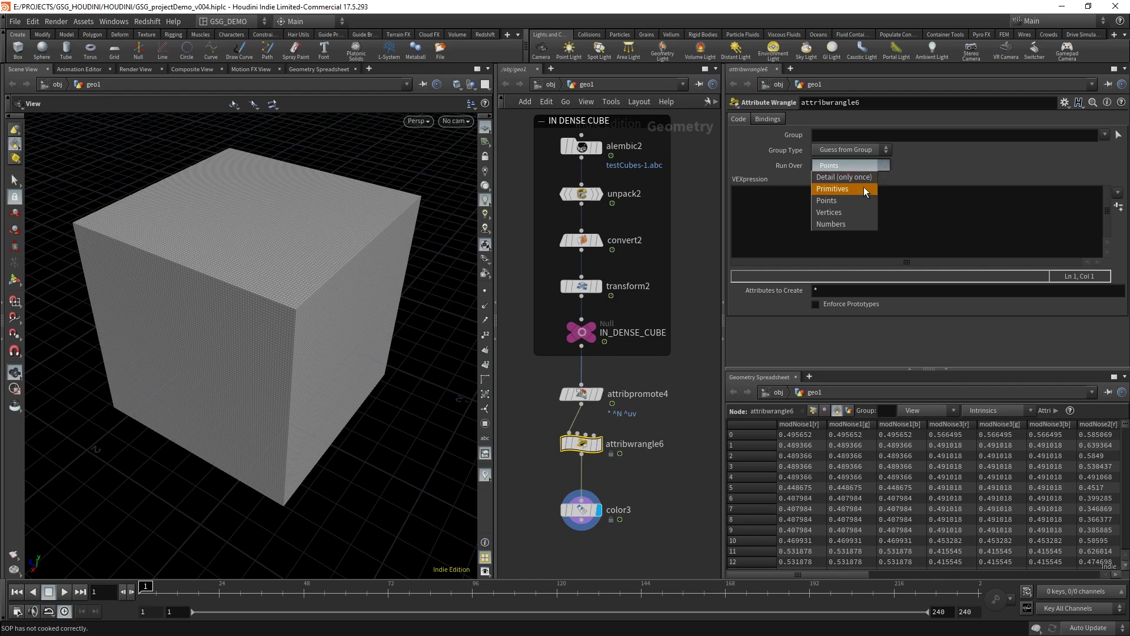
{"action": "left_click", "coordinate": [832, 188]}
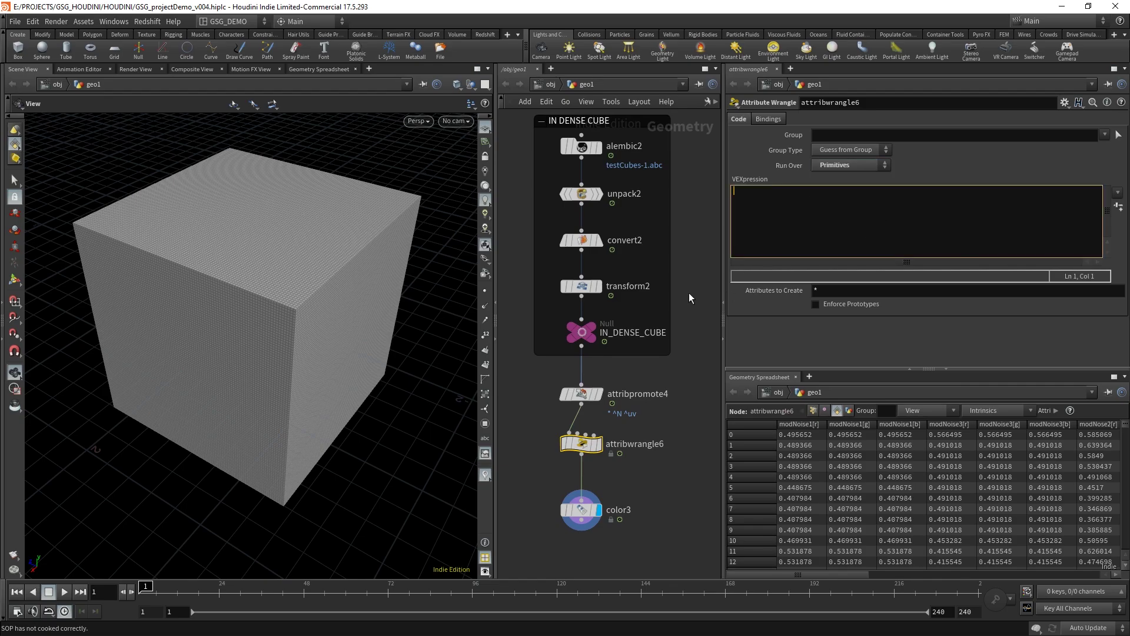
{"action": "type", "text": "f@noise"}
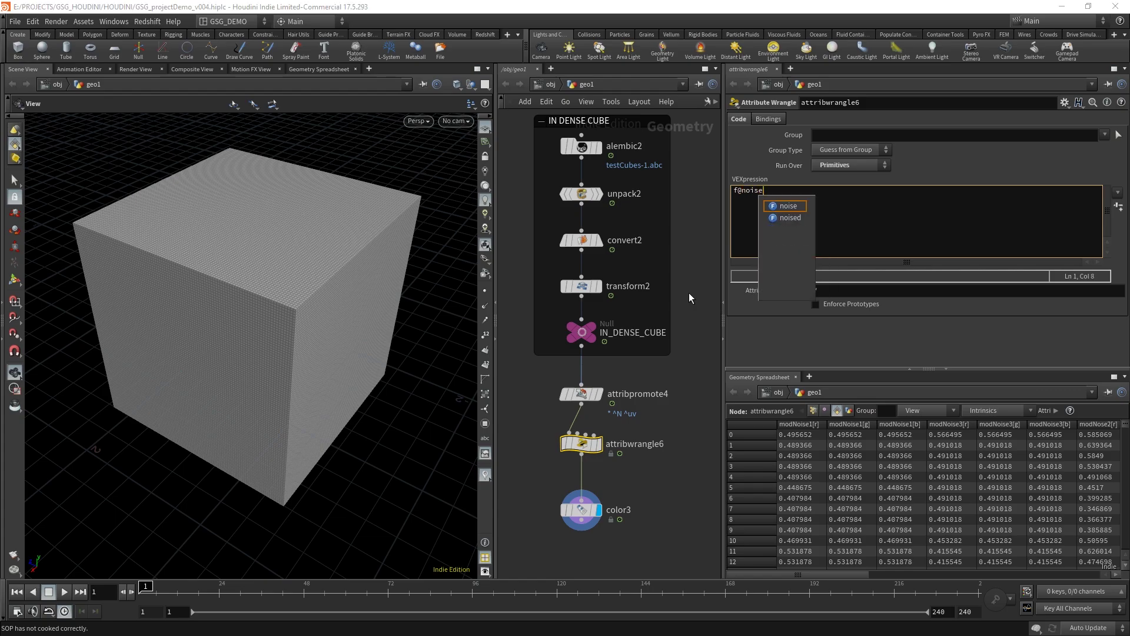
{"action": "type", "text": "4"}
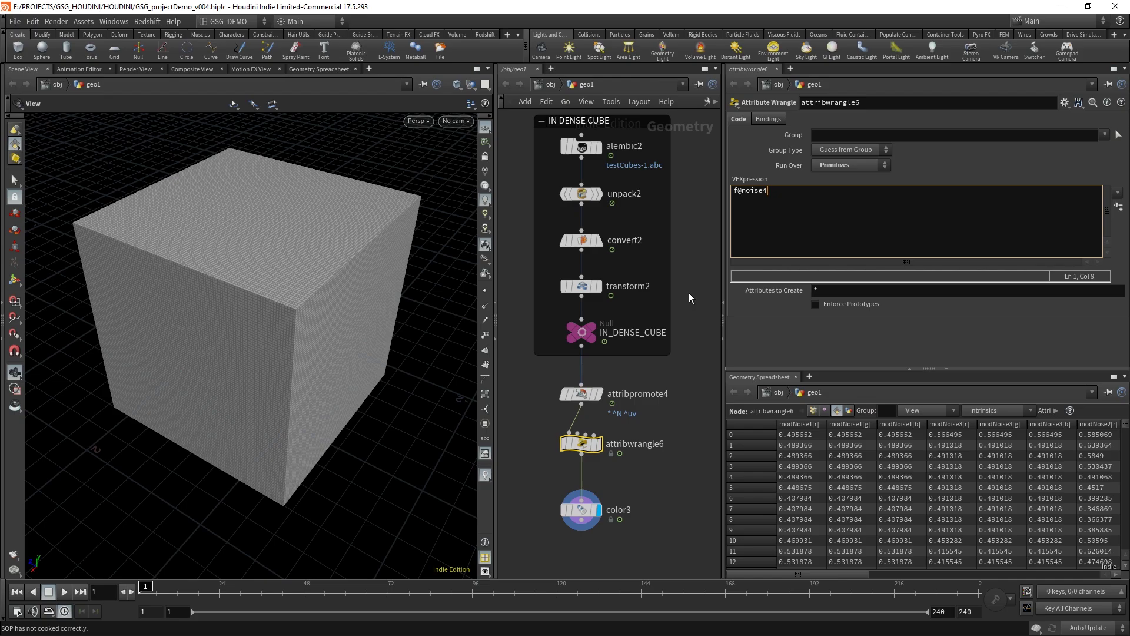
{"action": "type", "text": " = v"}
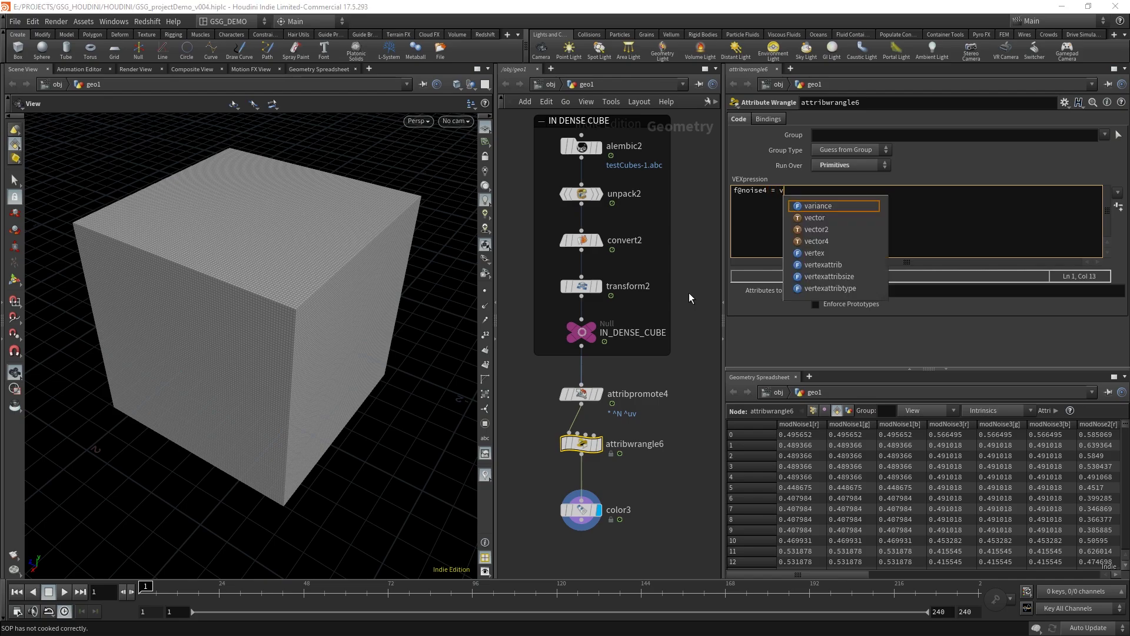
{"action": "type", "text": "@ober1"}
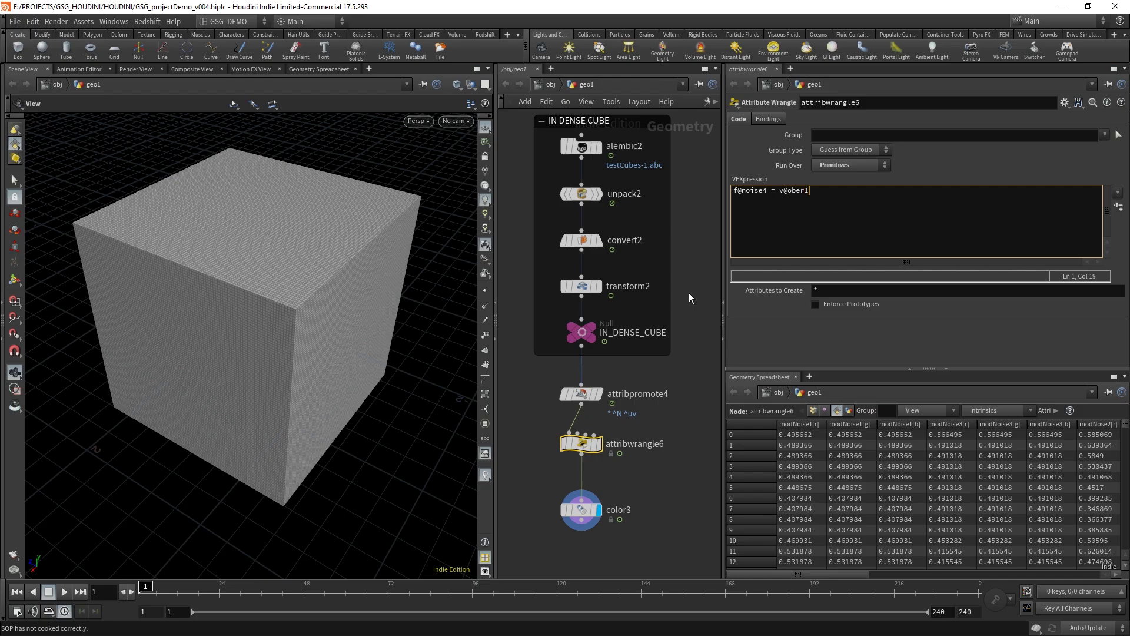
{"action": "type", "text": ".x;"}
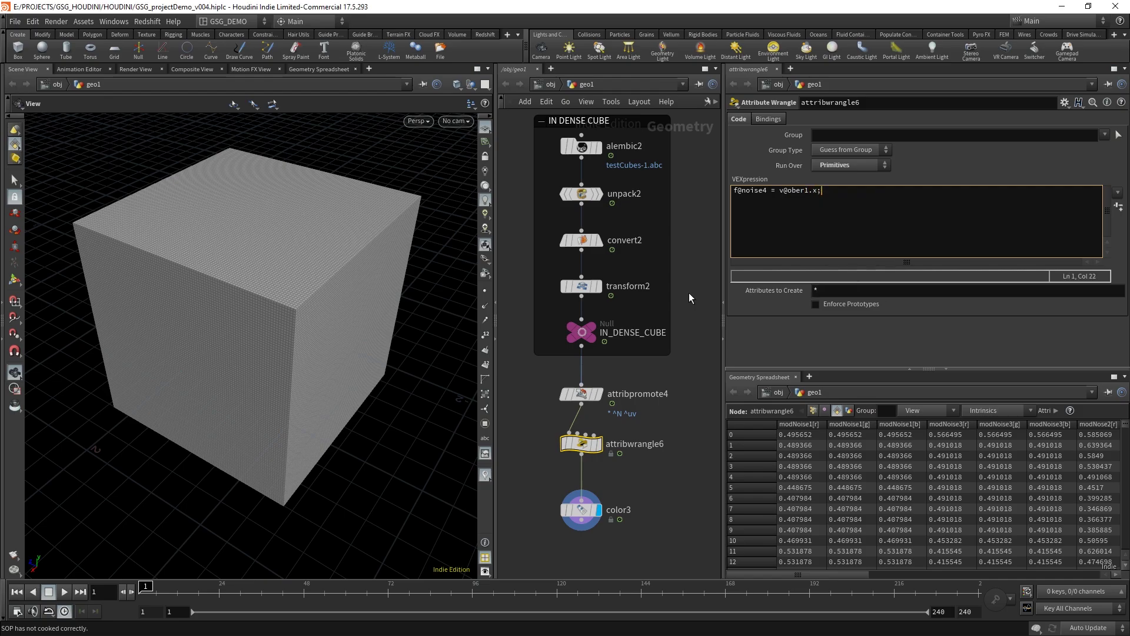
{"action": "key", "text": "Return"}
{"action": "type", "text": "f"}
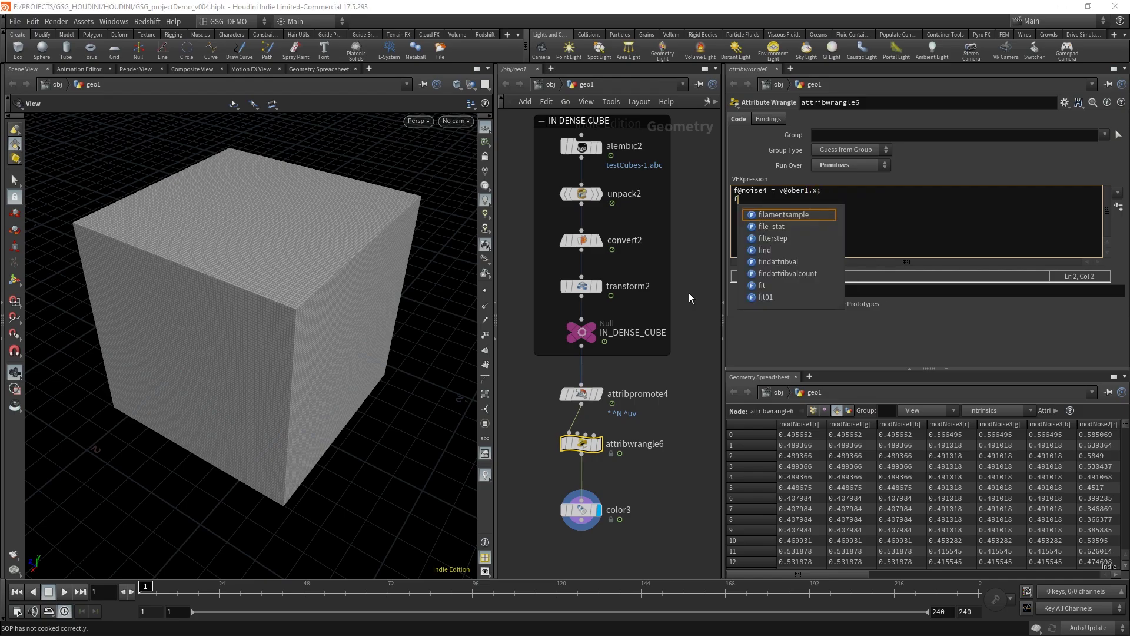
{"action": "type", "text": "@noise"}
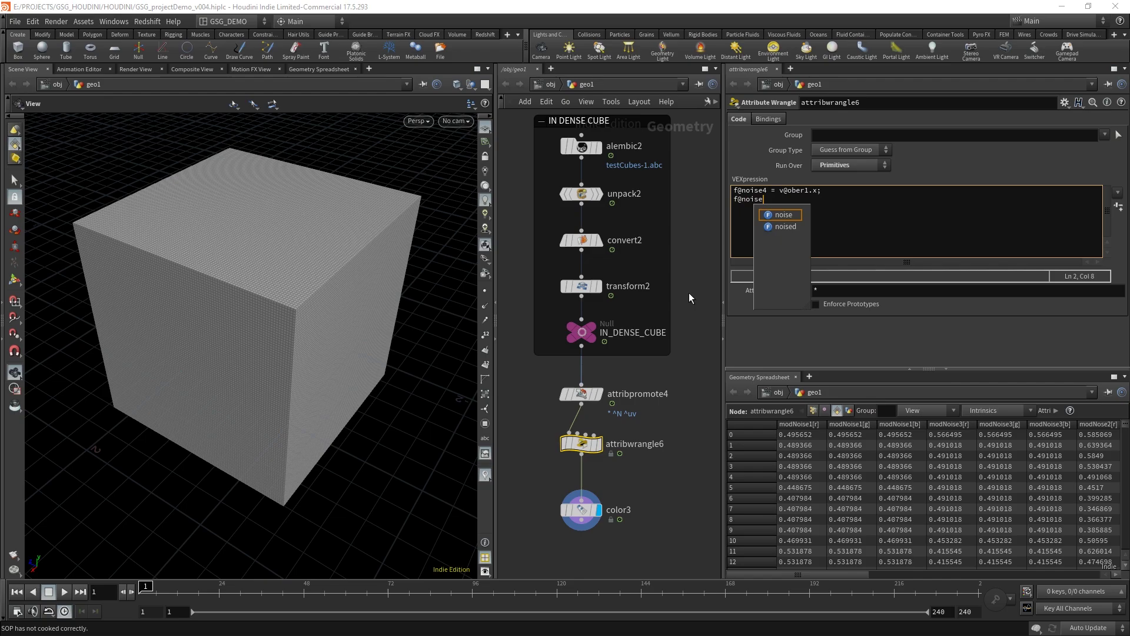
{"action": "type", "text": "5 = v"}
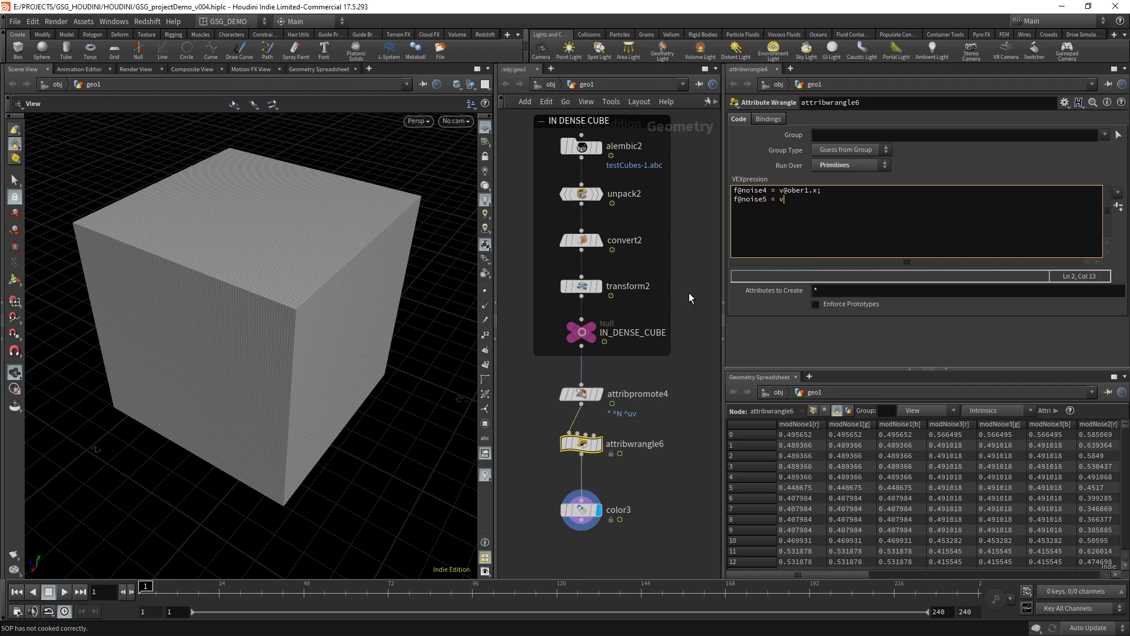
{"action": "type", "text": "@ober1"}
{"action": "type", "text": ".y"}
{"action": "type", "text": ";"}
{"action": "key", "text": "Left"}
{"action": "key", "text": "Left"}
{"action": "key", "text": "Left"}
{"action": "key", "text": "BackSpace"}
{"action": "type", "text": "2"}
{"action": "key", "text": "Right"}
{"action": "key", "text": "Delete"}
{"action": "type", "text": "x"}
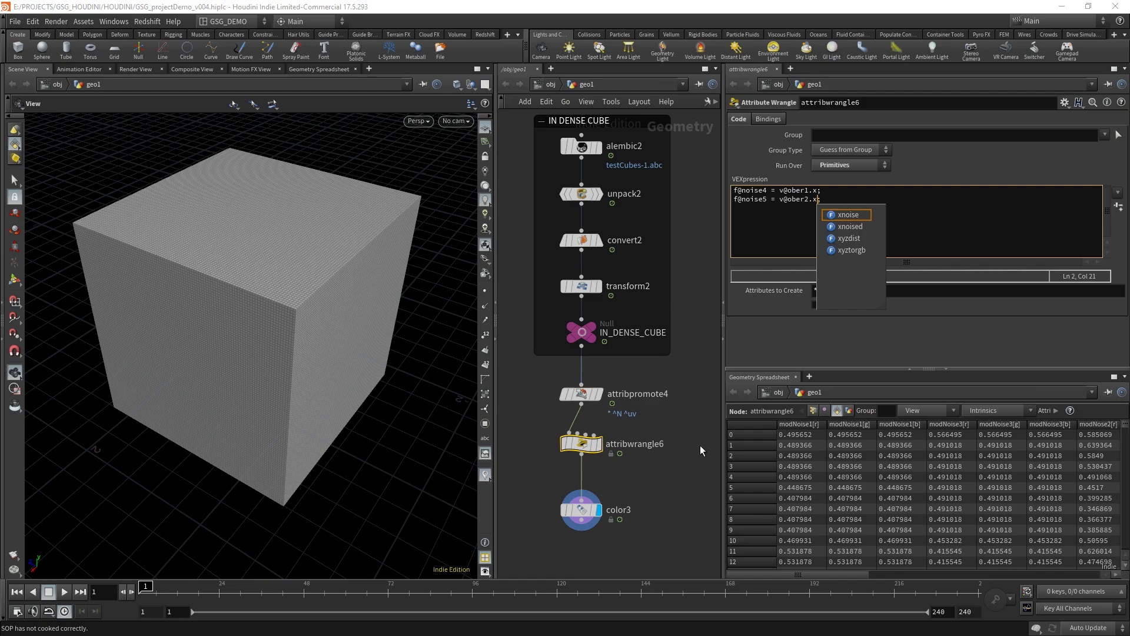
{"action": "left_click_drag", "start_coordinate": [653, 475], "coordinate": [541, 426]}
{"action": "middle_click", "coordinate": [585, 446]}
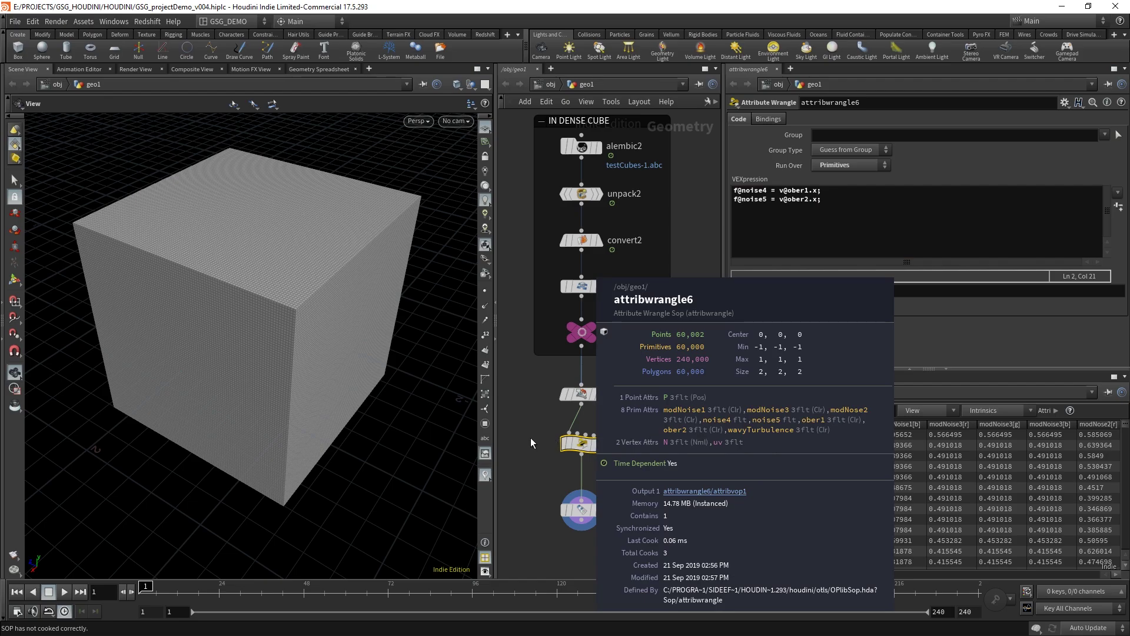
Insert an Attribute Delete node between attribwrangle6 and color3 and check its incoming attributes.
{"action": "left_click", "coordinate": [651, 477]}
{"action": "key", "text": "Tab"}
{"action": "type", "text": "at"}
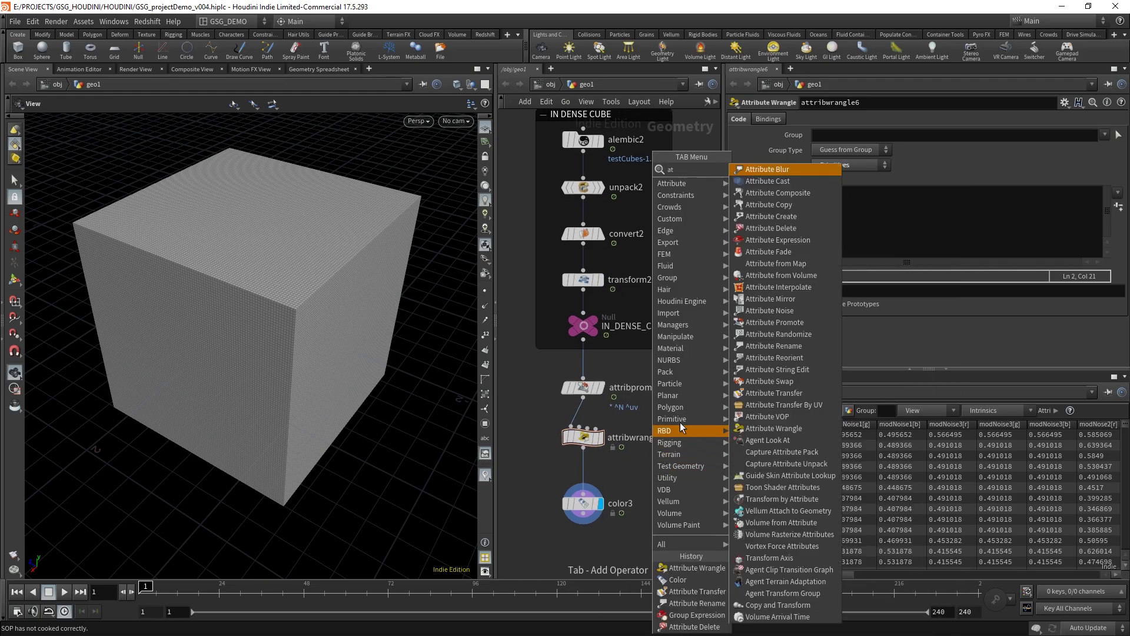
{"action": "left_click", "coordinate": [585, 476]}
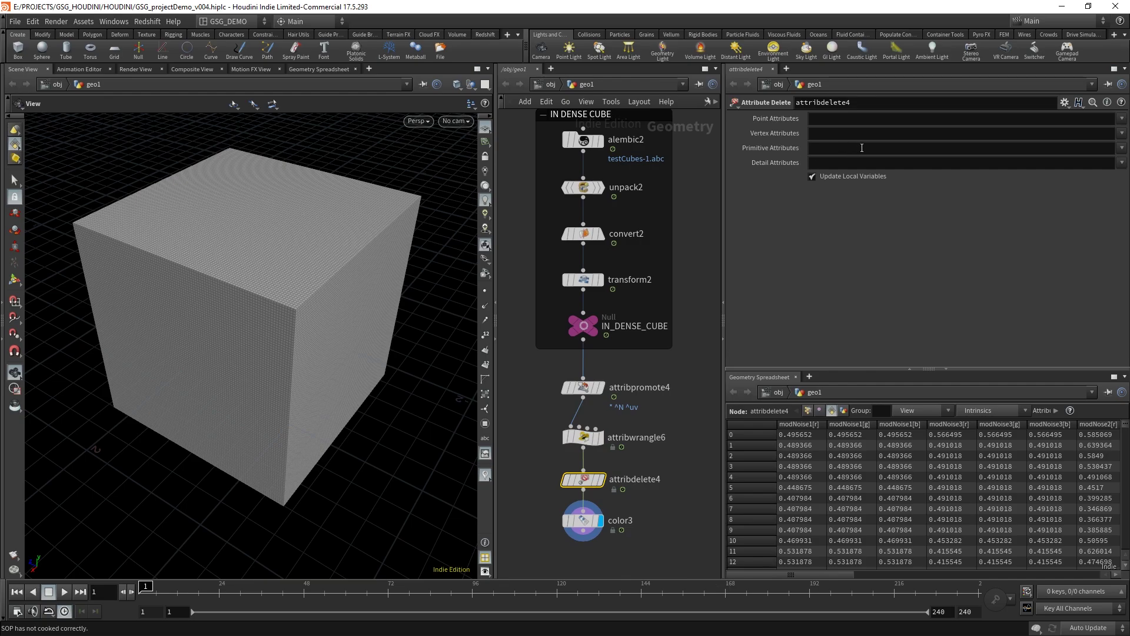
{"action": "middle_click", "coordinate": [585, 482]}
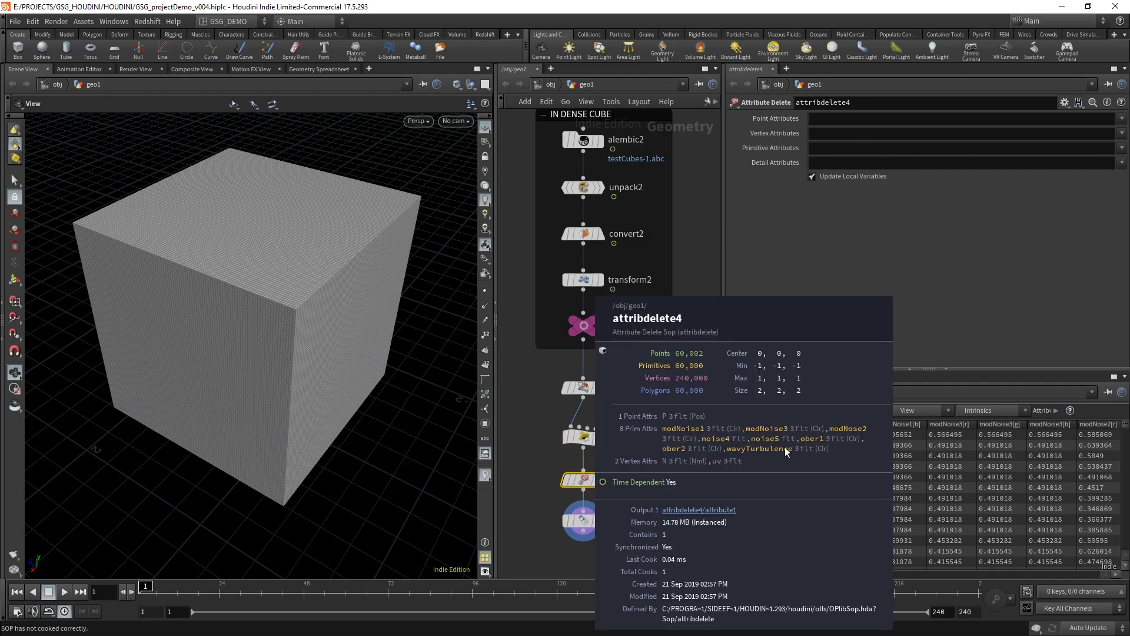
Set attribdelete4's primitive attributes to * ^noise4 ^noise5 to keep only those two, and check the node's attributes.
{"action": "left_click", "coordinate": [846, 147]}
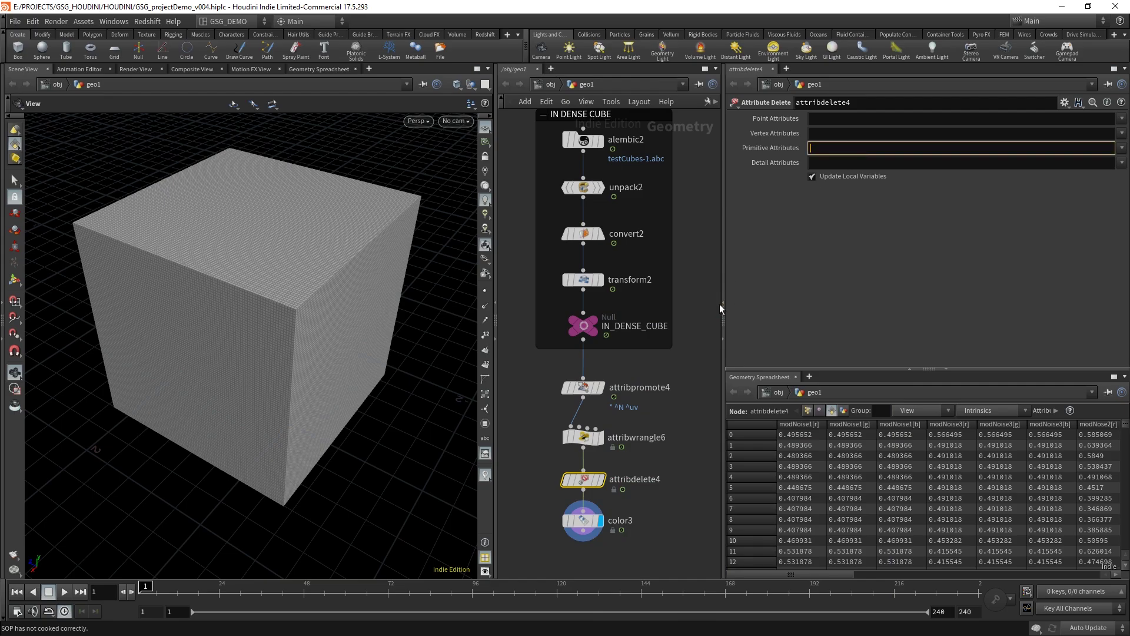
{"action": "type", "text": "8"}
{"action": "key", "text": "BackSpace"}
{"action": "type", "text": "*"}
{"action": "type", "text": "ise4 ^noise5"}
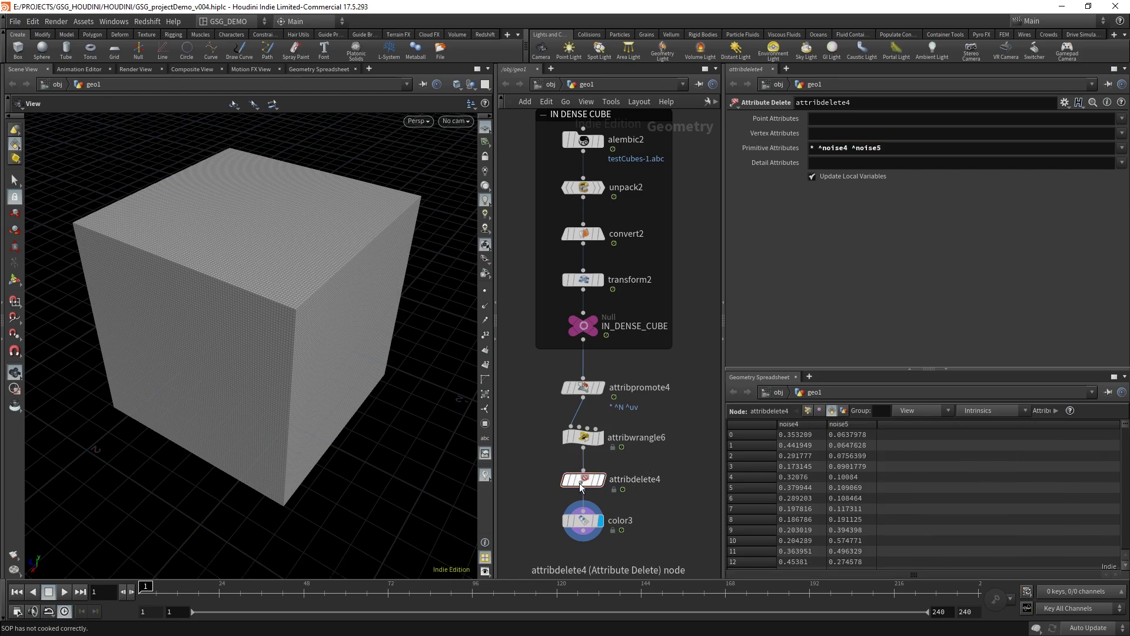
{"action": "middle_click", "coordinate": [588, 481]}
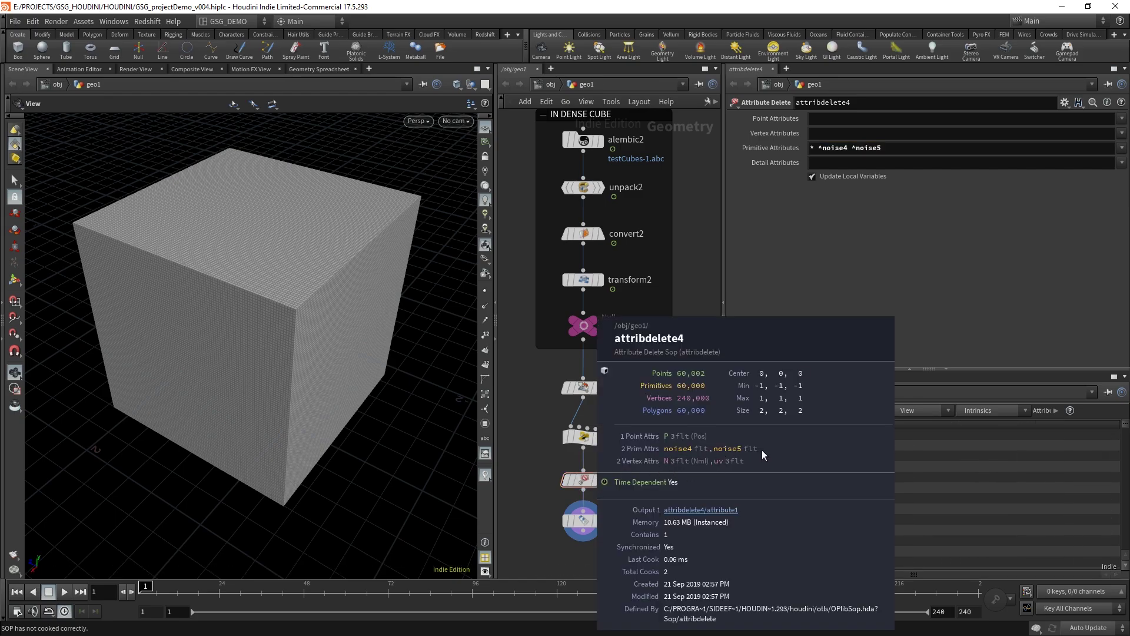
Set color3's color type to Ramp from Attribute using noise4 and inspect the pattern on the dense cube.
{"action": "left_click", "coordinate": [582, 487]}
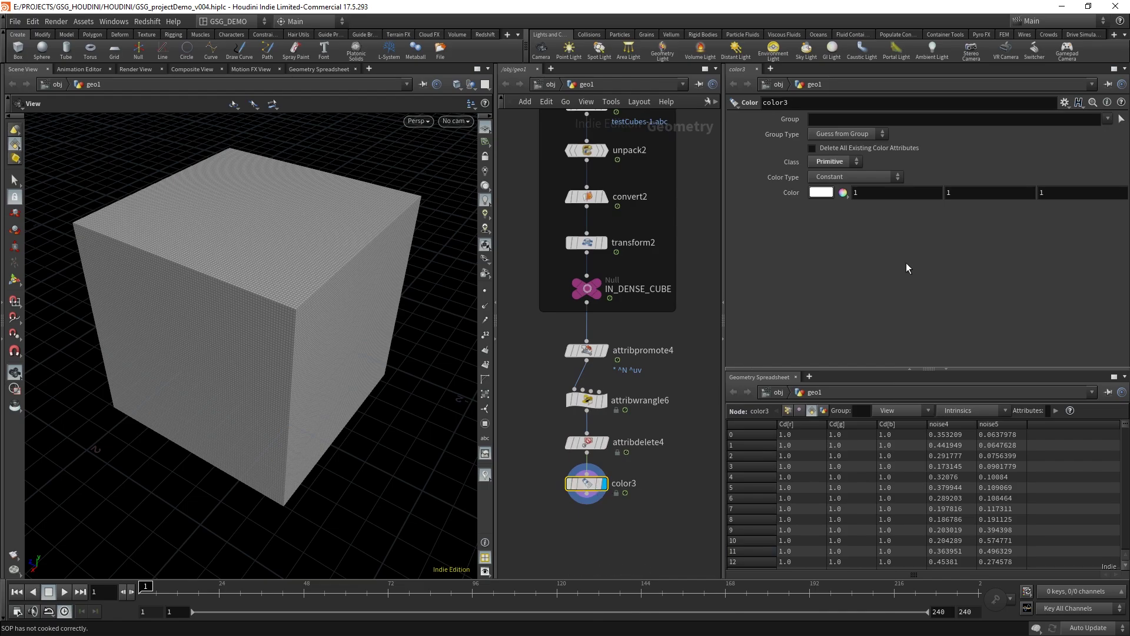
{"action": "left_click", "coordinate": [857, 178]}
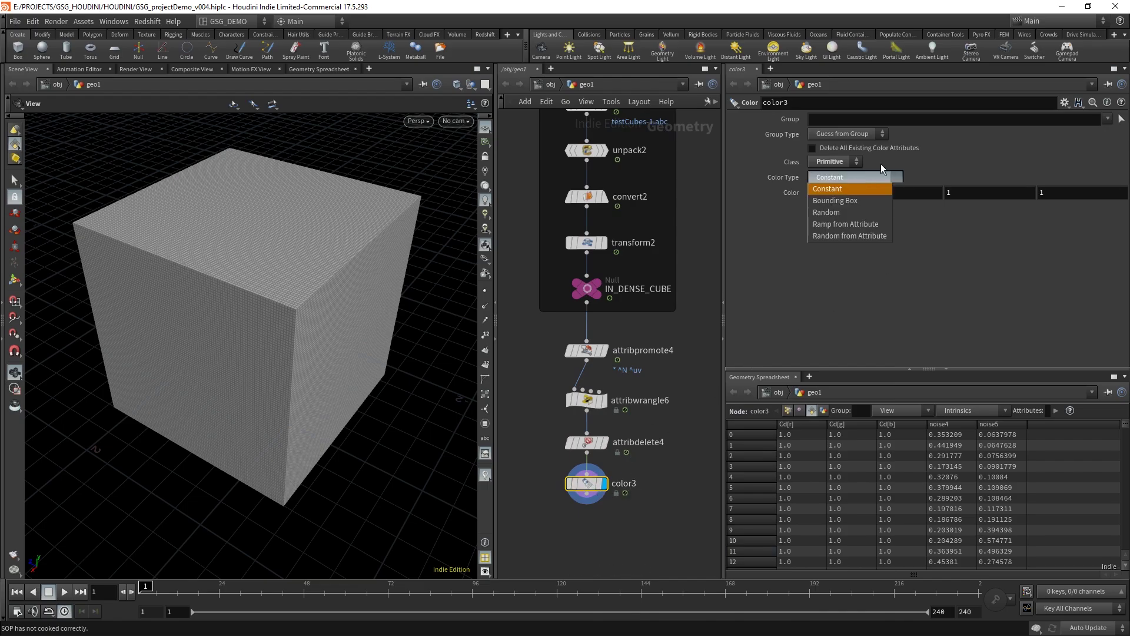
{"action": "left_click", "coordinate": [861, 224]}
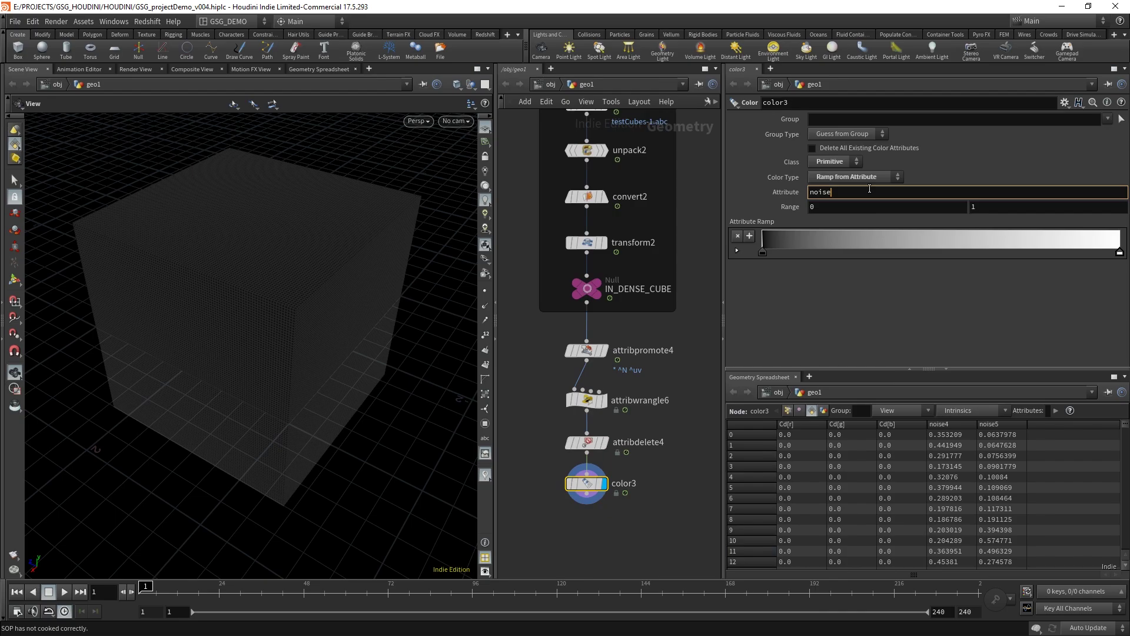
{"action": "left_click", "coordinate": [870, 188]}
{"action": "type", "text": "noise4"}
{"action": "key", "text": "Return"}
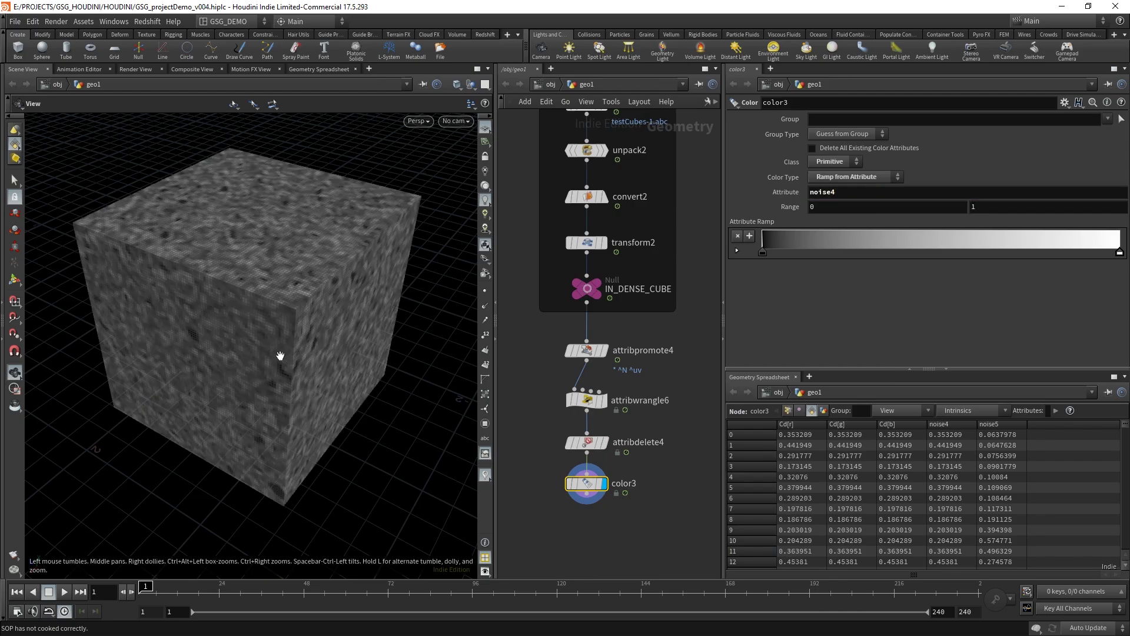
{"action": "left_click_drag", "start_coordinate": [272, 352], "coordinate": [293, 326]}
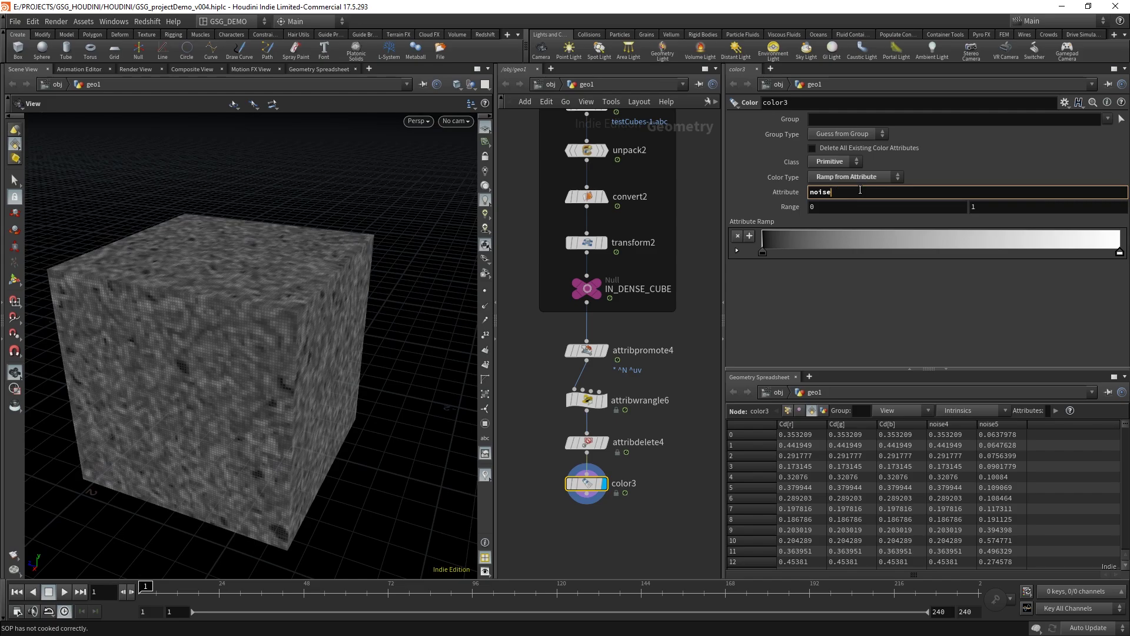
Change color3's ramp attribute to noise5 and move the node aside from below attribdelete4.
{"action": "type", "text": "5"}
{"action": "key", "text": "Return"}
{"action": "middle_click_drag", "start_coordinate": [642, 517], "coordinate": [630, 433]}
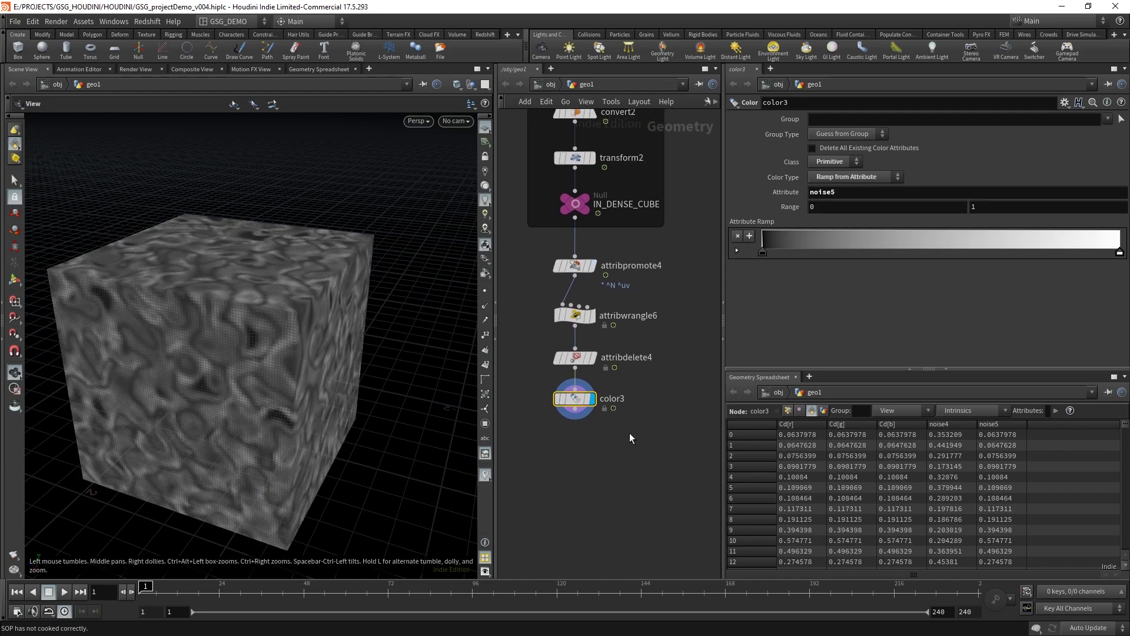
{"action": "left_click_drag", "start_coordinate": [575, 399], "coordinate": [634, 412]}
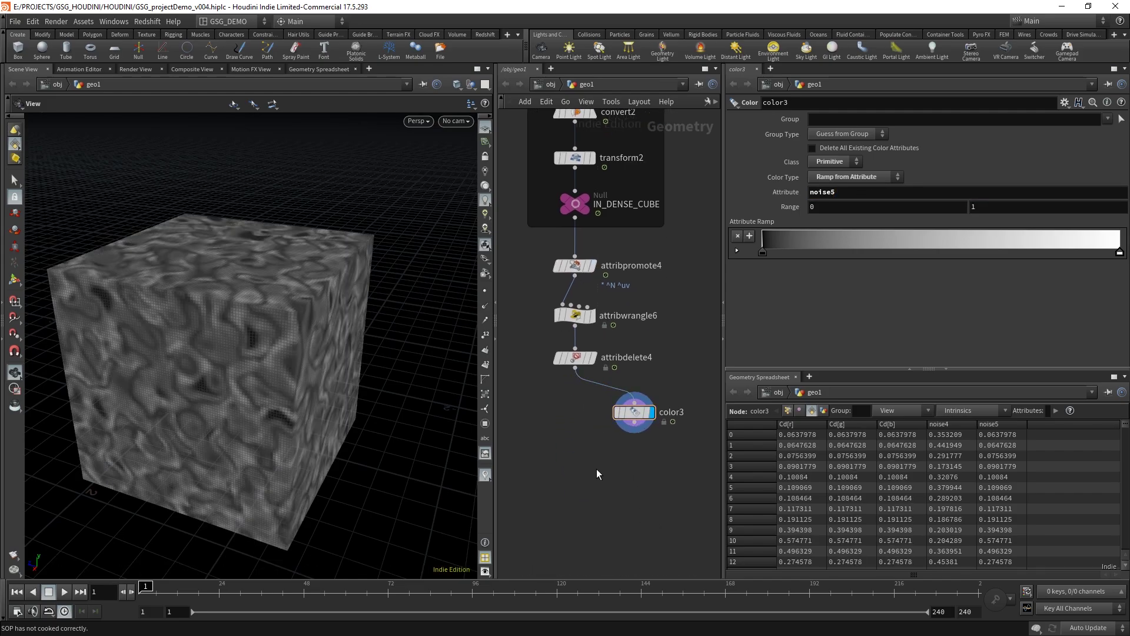
Wire attribdelete4's output into the second input of attribtransfer1 below the subdivide chain.
{"action": "middle_click_drag", "start_coordinate": [567, 471], "coordinate": [599, 463]}
{"action": "scroll", "coordinate": [626, 465], "scroll_direction": "down", "scroll_amount": 2}
{"action": "left_click", "coordinate": [607, 364]}
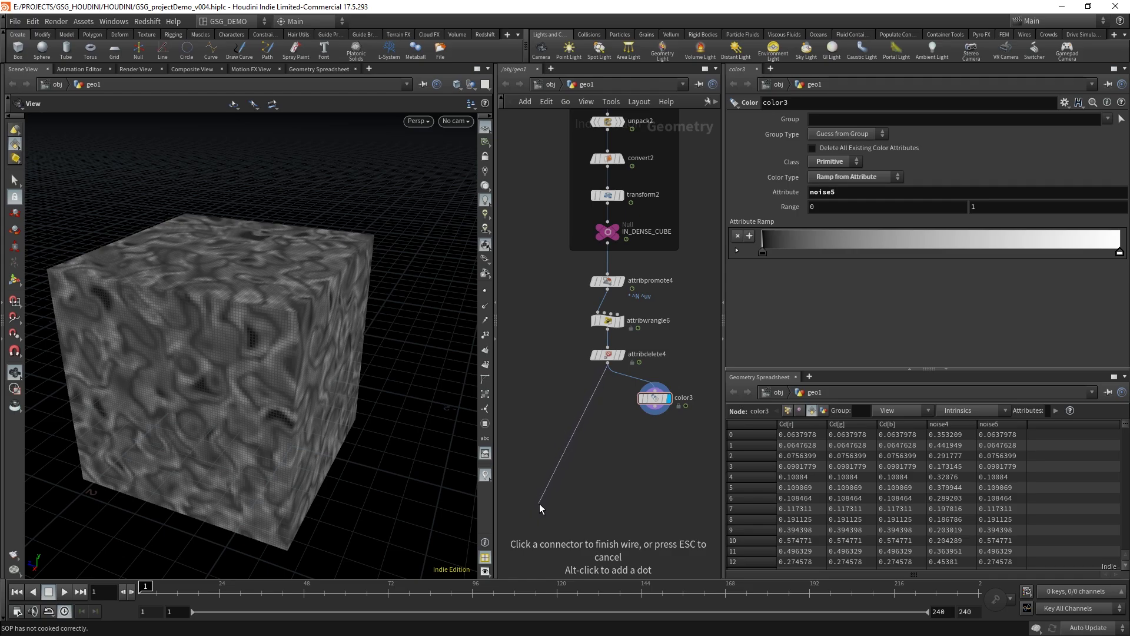
{"action": "middle_click_drag", "start_coordinate": [539, 503], "coordinate": [583, 395]}
{"action": "scroll", "coordinate": [584, 394], "scroll_direction": "down", "scroll_amount": 10}
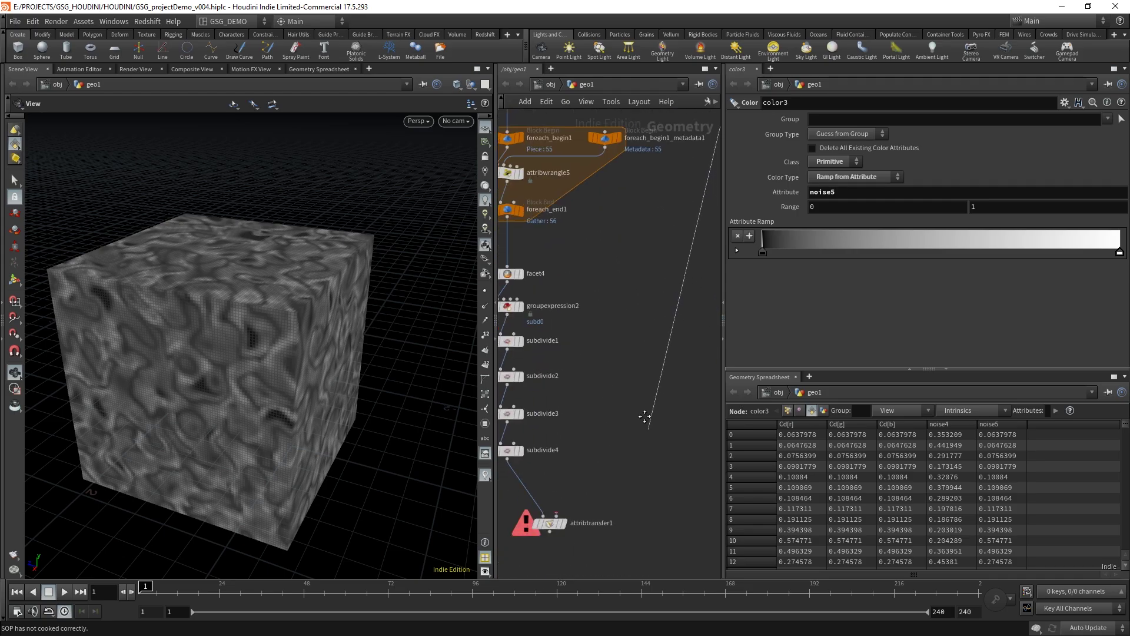
{"action": "left_click", "coordinate": [566, 413]}
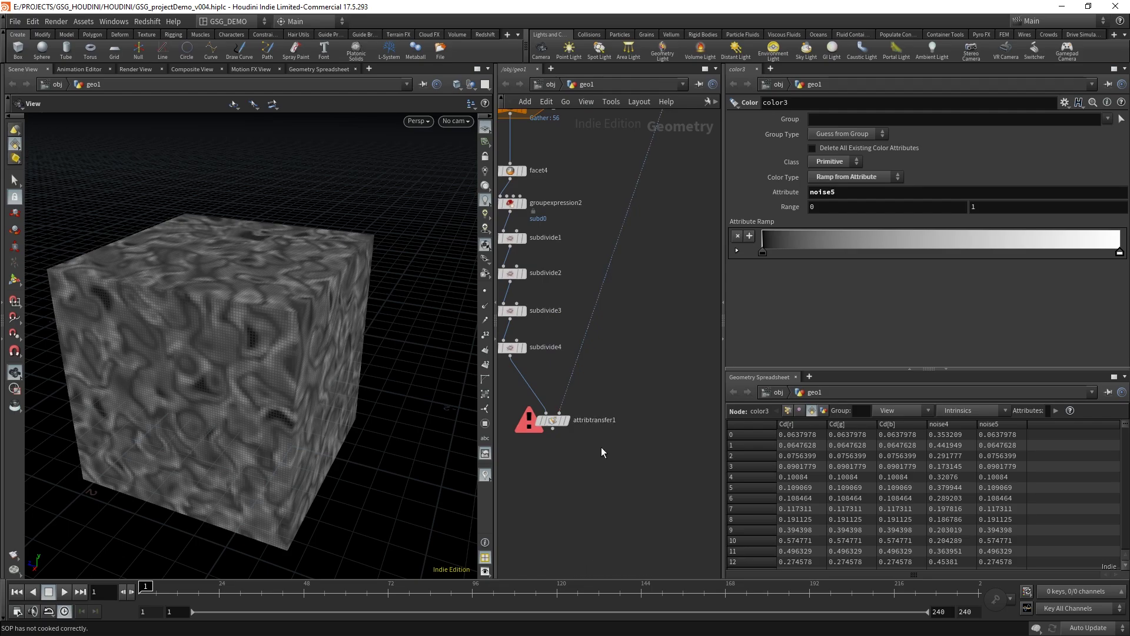
{"action": "middle_click_drag", "start_coordinate": [586, 454], "coordinate": [592, 458]}
Display attribtransfer1 and turn off its transfer of point attributes.
{"action": "left_click", "coordinate": [572, 425]}
{"action": "left_click", "coordinate": [575, 425]}
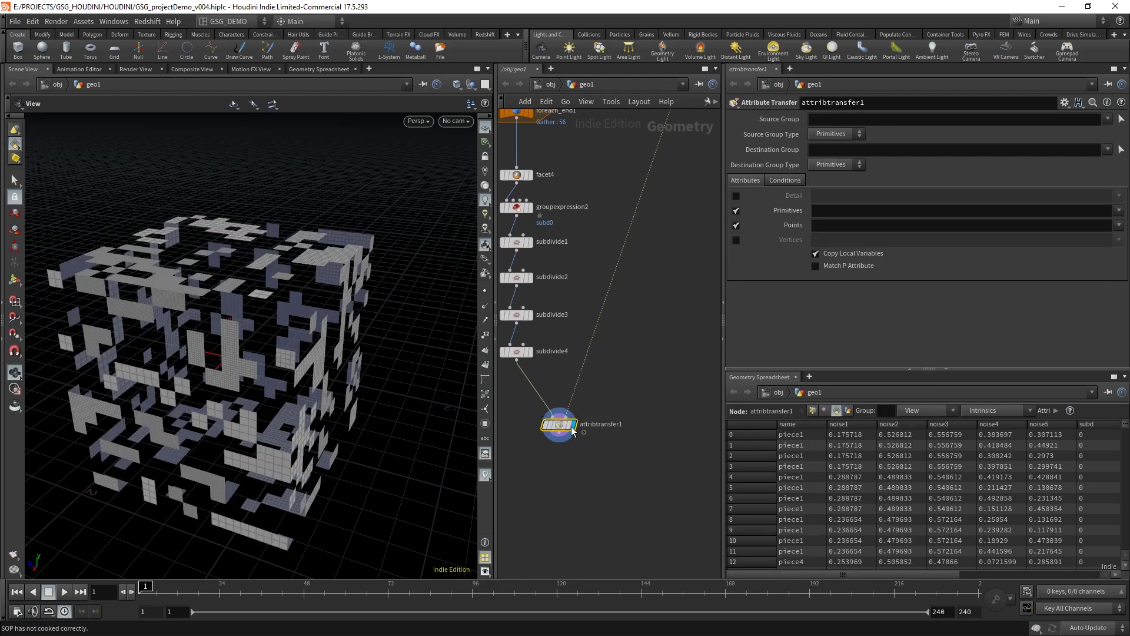
{"action": "left_click", "coordinate": [735, 226]}
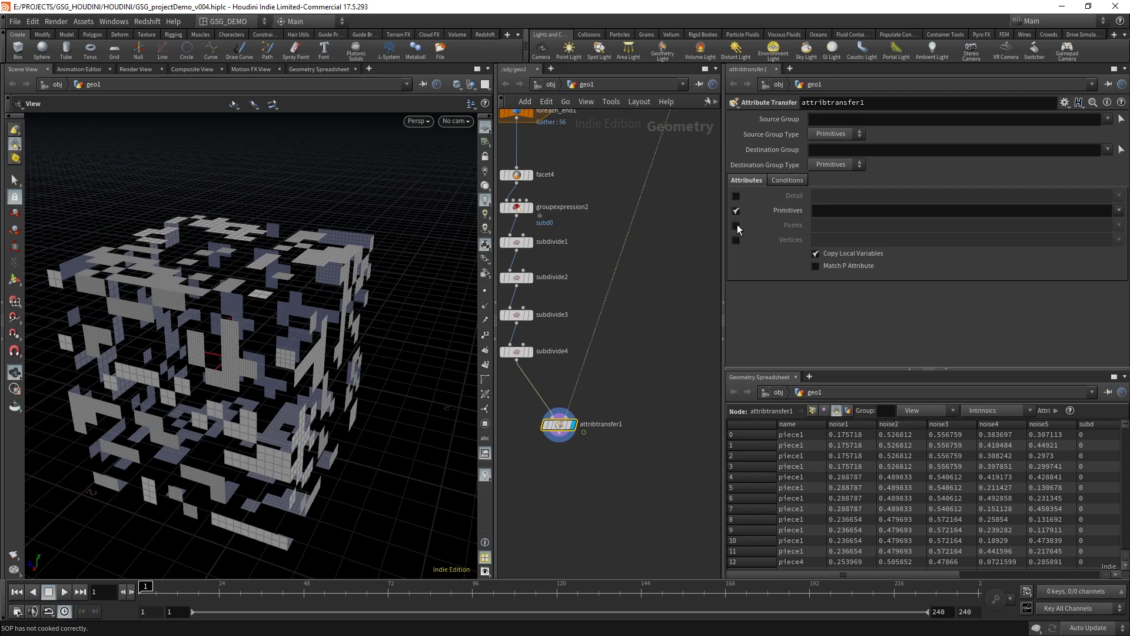
{"action": "left_click", "coordinate": [1118, 210]}
Add a Color node below attribtransfer1 and connect it to that node's output.
{"action": "scroll", "coordinate": [614, 461], "scroll_direction": "up", "scroll_amount": 2}
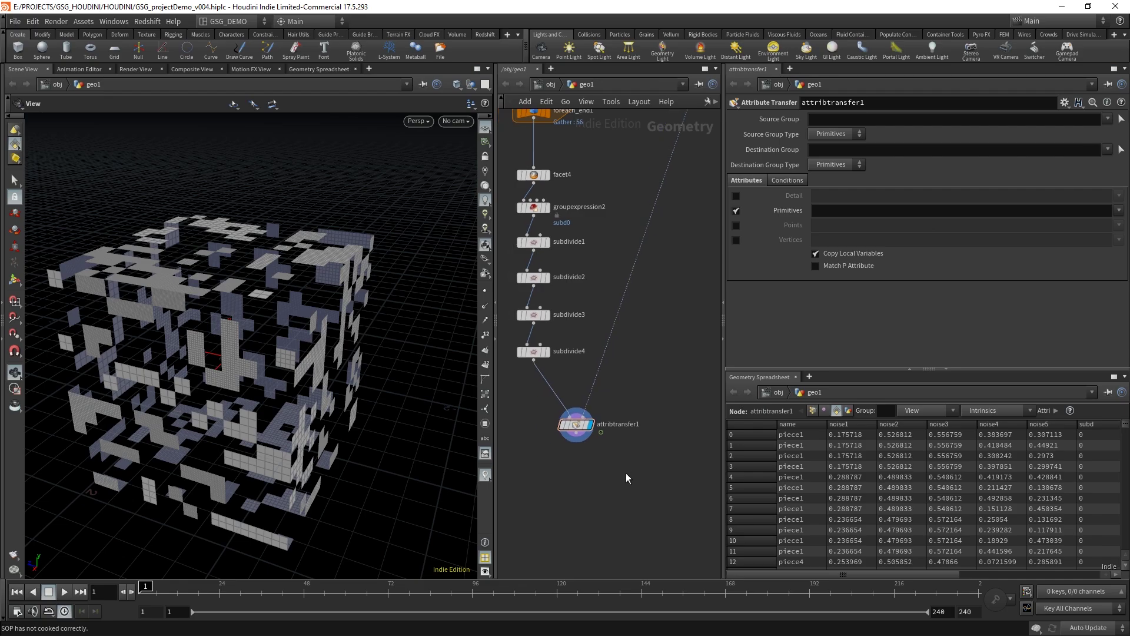
{"action": "key", "text": "Tab"}
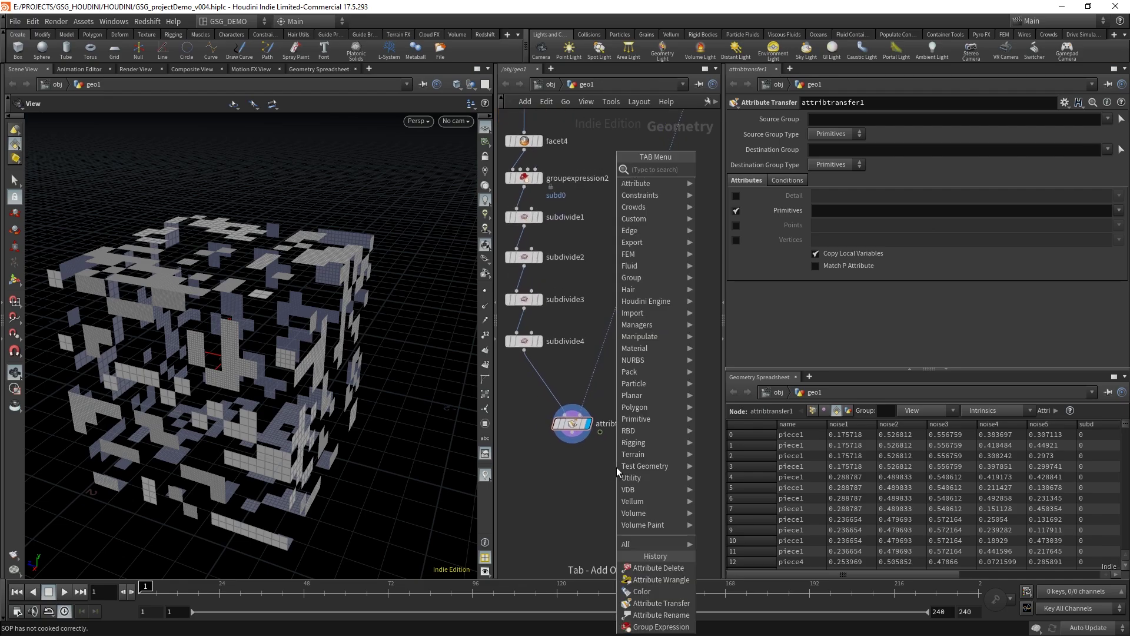
{"action": "type", "text": "colo"}
{"action": "left_click", "coordinate": [737, 173]}
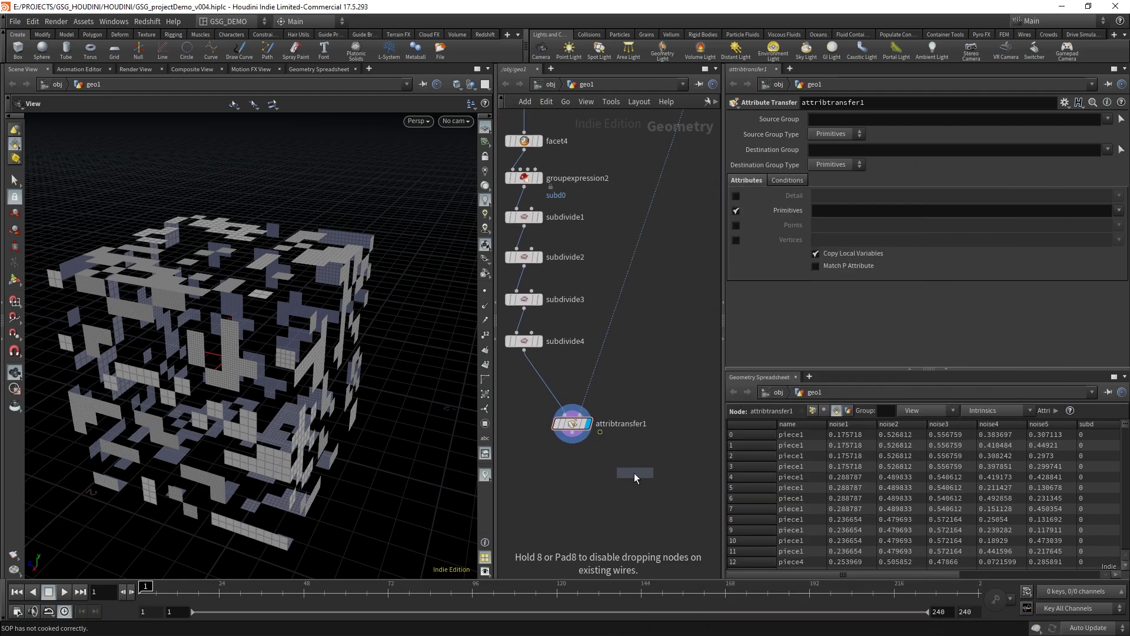
{"action": "left_click", "coordinate": [624, 468]}
{"action": "left_click_drag", "start_coordinate": [574, 435], "coordinate": [621, 461]}
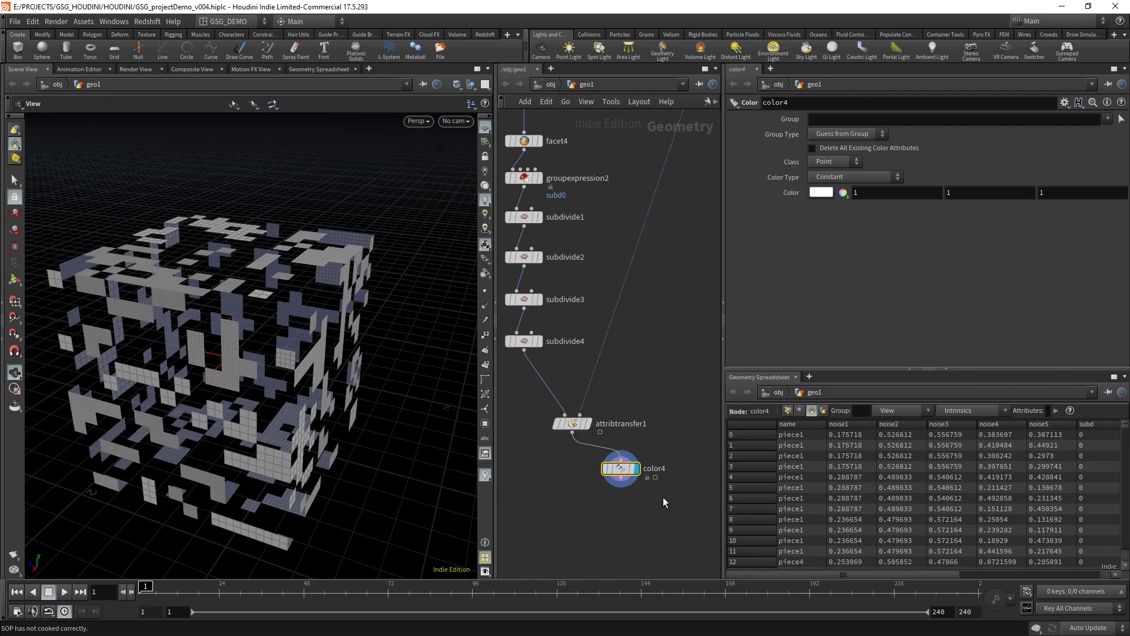
Set color4's class to Primitive and its color type to Ramp from Attribute using noise4.
{"action": "left_click", "coordinate": [835, 163]}
{"action": "left_click", "coordinate": [829, 187]}
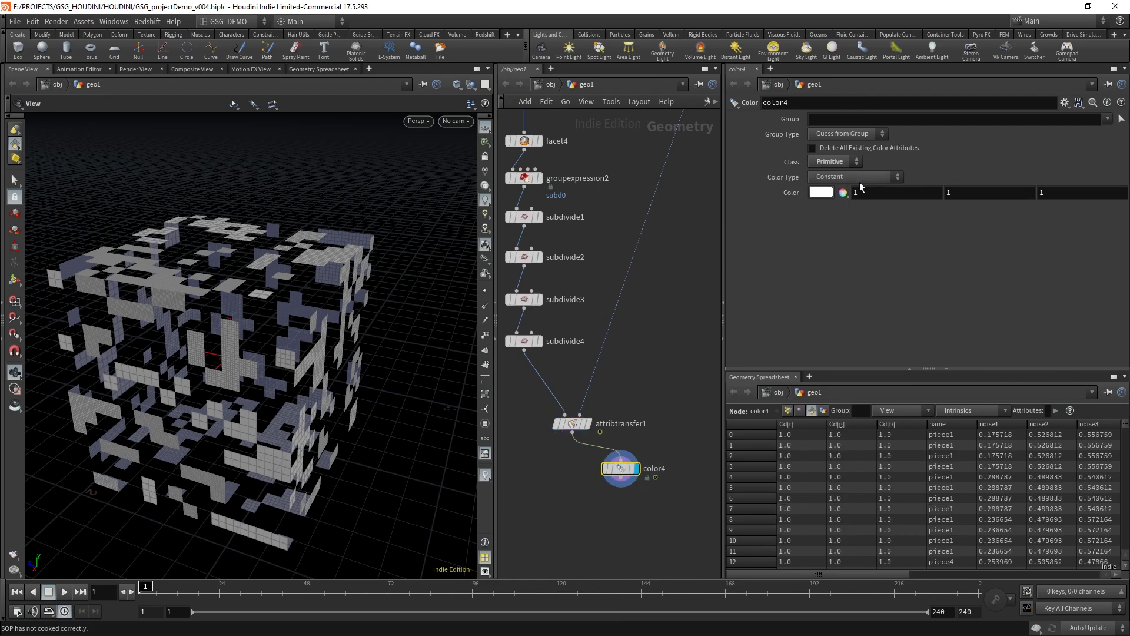
{"action": "left_click", "coordinate": [855, 176]}
{"action": "left_click", "coordinate": [854, 224]}
{"action": "left_click", "coordinate": [857, 192]}
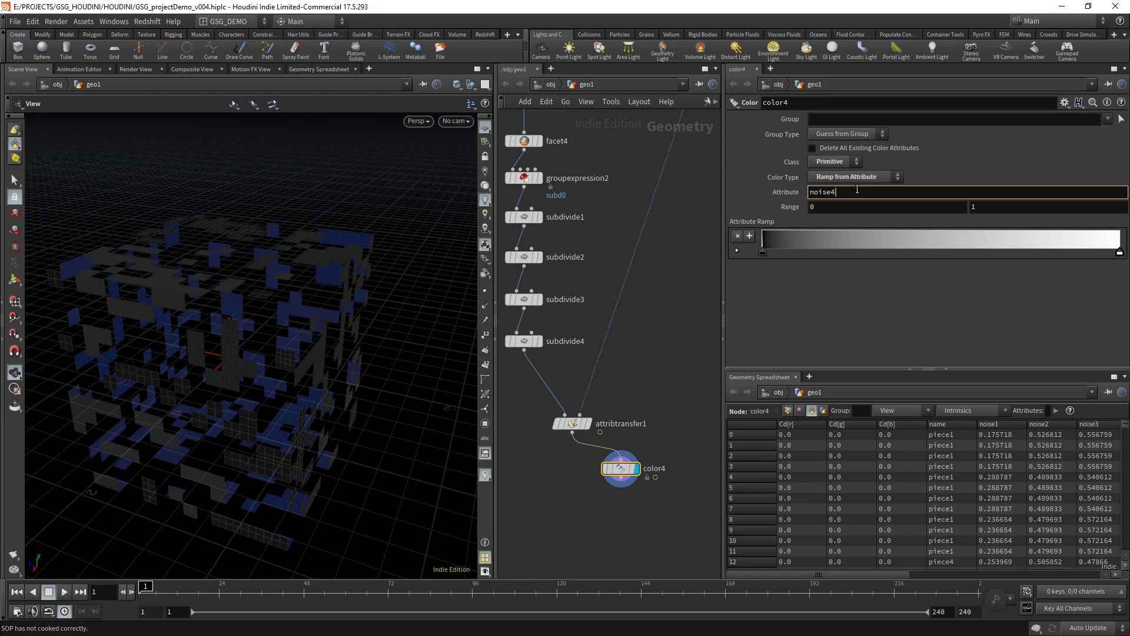
{"action": "type", "text": "noise4"}
{"action": "key", "text": "Return"}
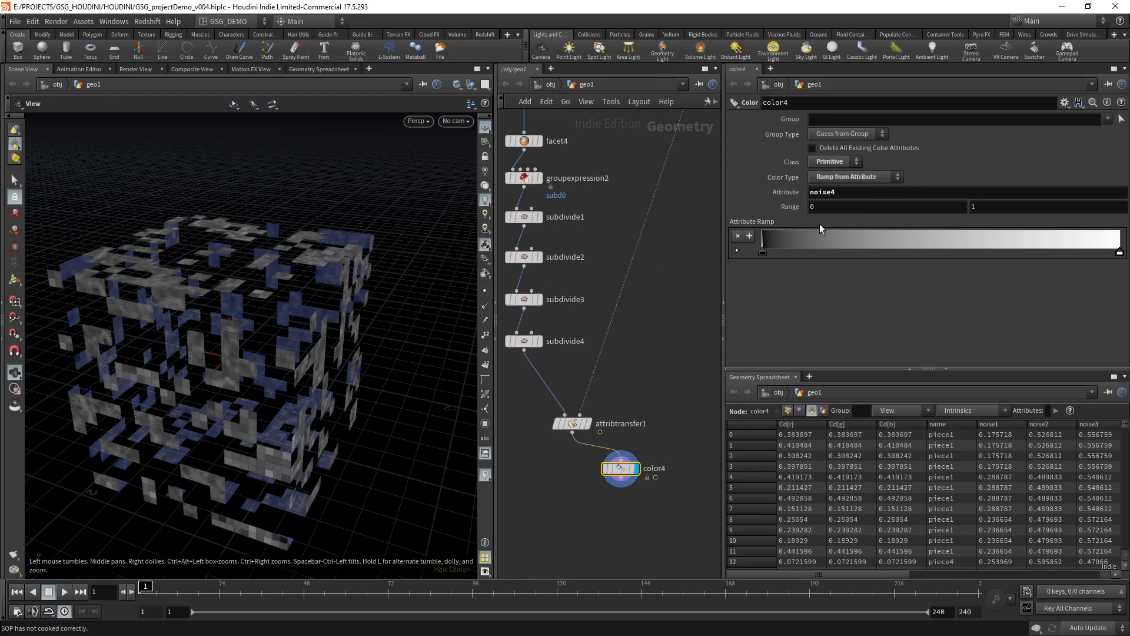
Change color4's ramp attribute to noise5 and move the node further aside from attribtransfer1.
{"action": "left_click", "coordinate": [874, 189]}
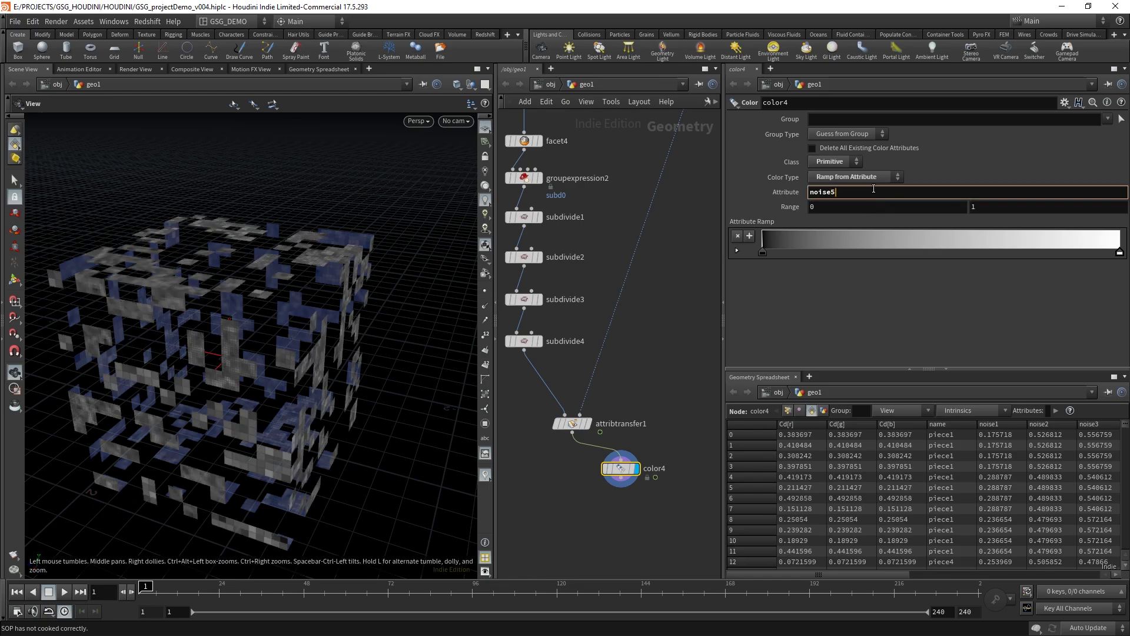
{"action": "type", "text": "5"}
{"action": "key", "text": "Return"}
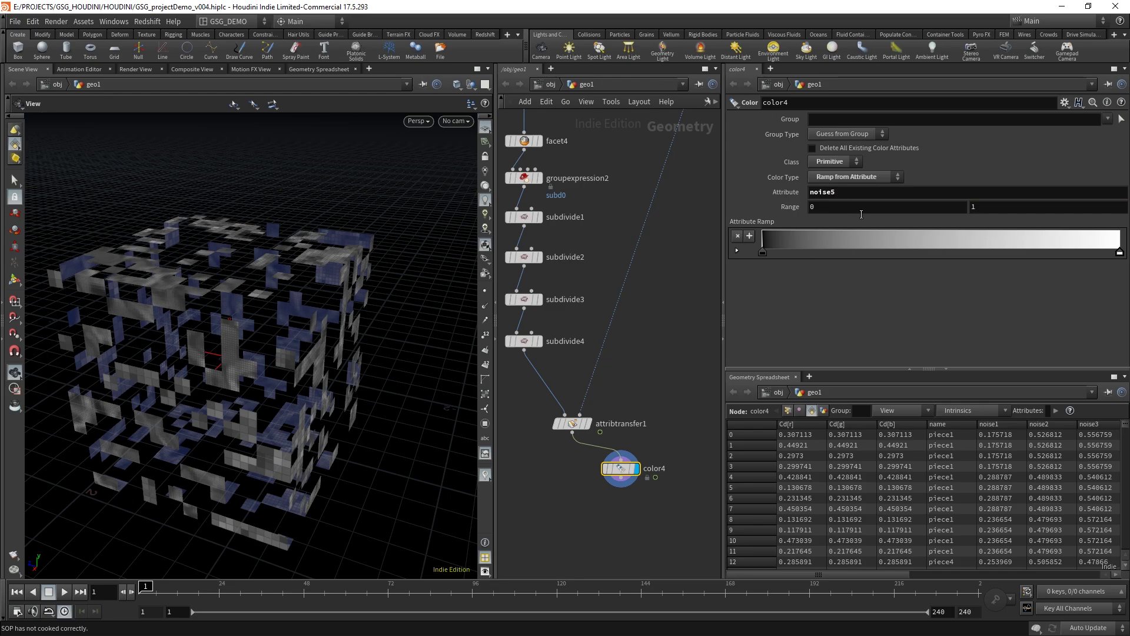
{"action": "left_click_drag", "start_coordinate": [618, 470], "coordinate": [659, 472]}
{"action": "middle_click_drag", "start_coordinate": [603, 494], "coordinate": [625, 493]}
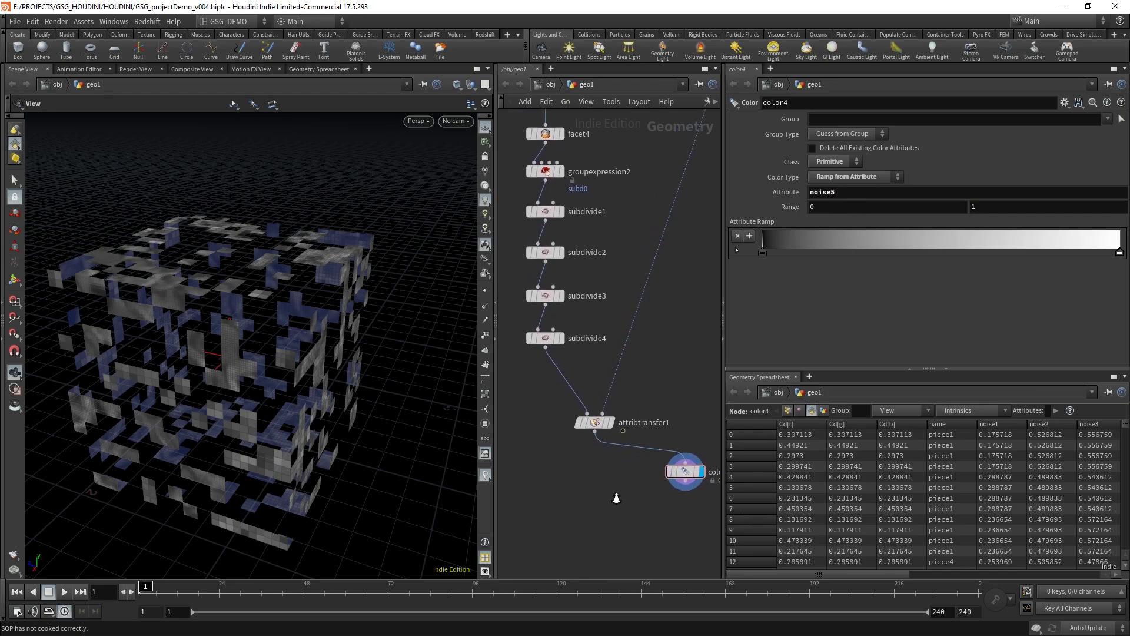
{"action": "scroll", "coordinate": [623, 489], "scroll_direction": "up", "scroll_amount": 2}
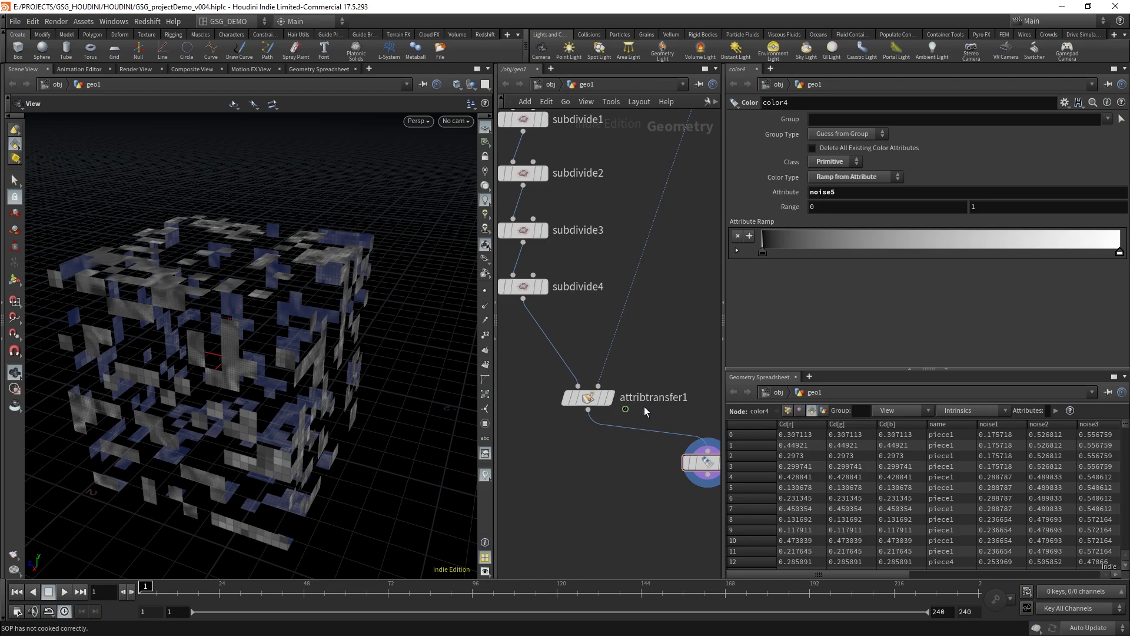
Examine up close how the transferred noise5 colors the pieces with different subdivision levels.
{"action": "left_click_drag", "start_coordinate": [181, 385], "coordinate": [215, 381]}
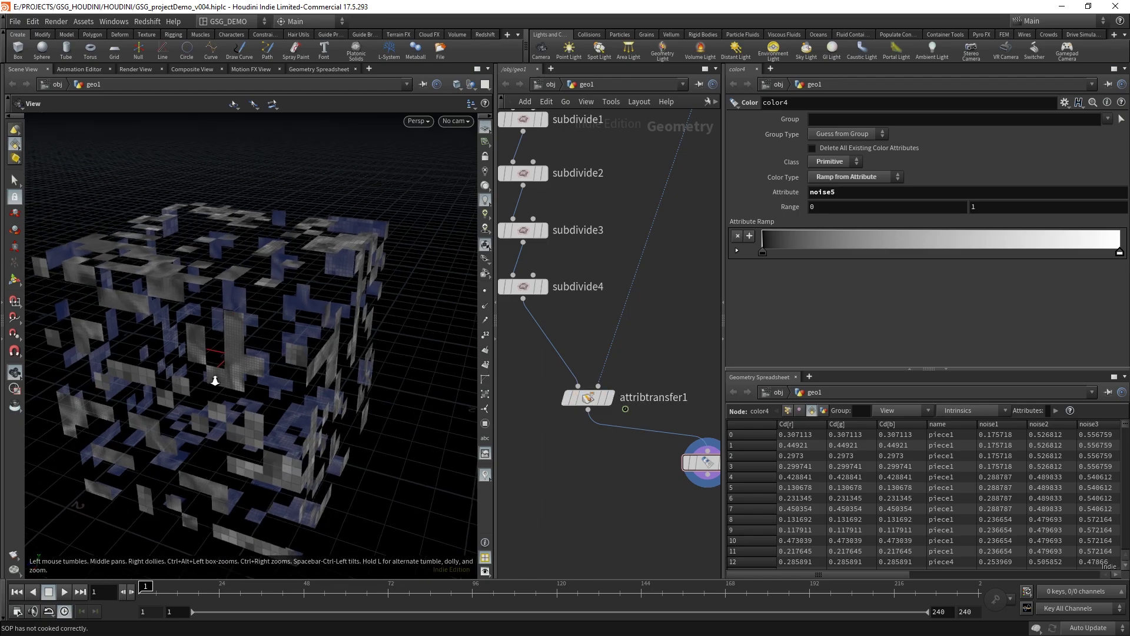
{"action": "right_click_drag", "start_coordinate": [215, 381], "coordinate": [275, 330]}
{"action": "left_click_drag", "start_coordinate": [275, 331], "coordinate": [307, 371]}
{"action": "middle_click_drag", "start_coordinate": [288, 333], "coordinate": [290, 360]}
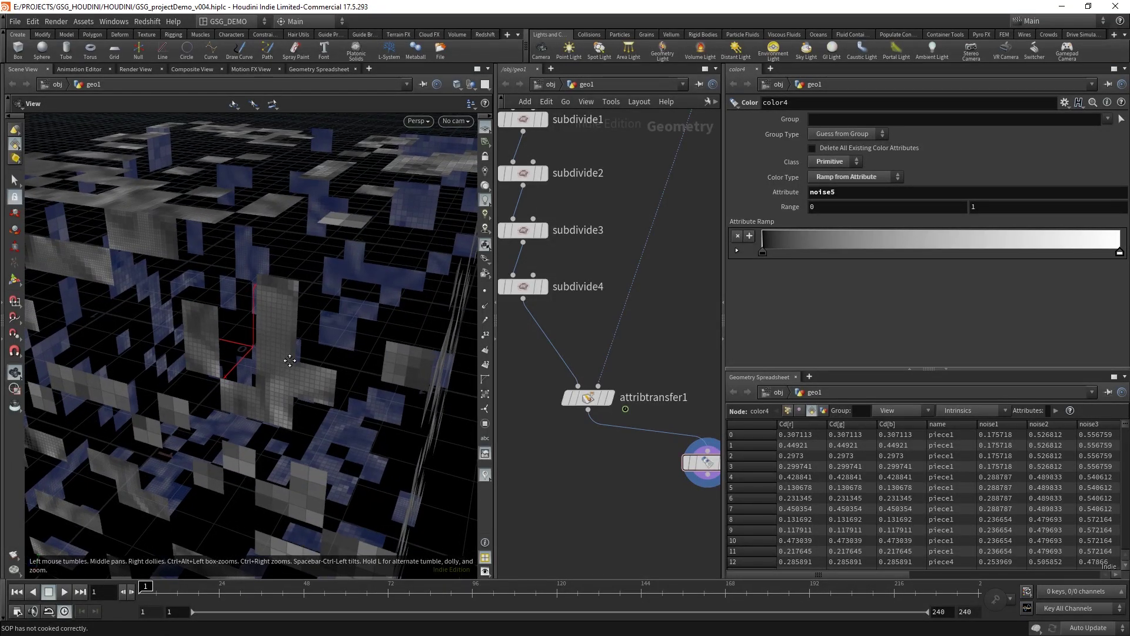
{"action": "right_click_drag", "start_coordinate": [289, 360], "coordinate": [270, 318]}
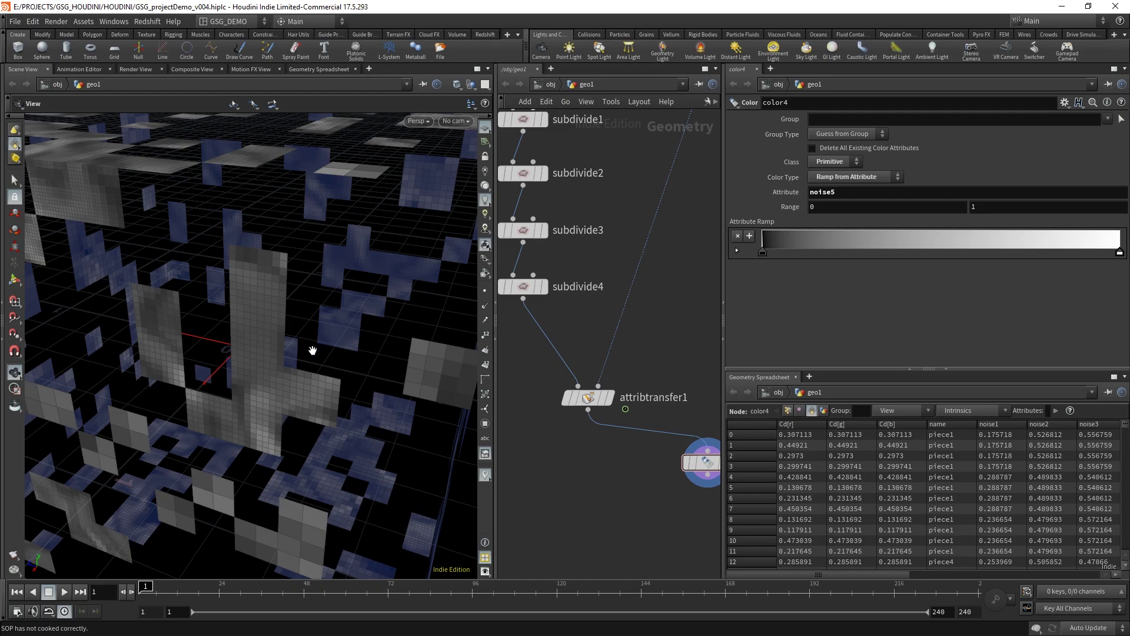
{"action": "left_click_drag", "start_coordinate": [313, 350], "coordinate": [277, 374]}
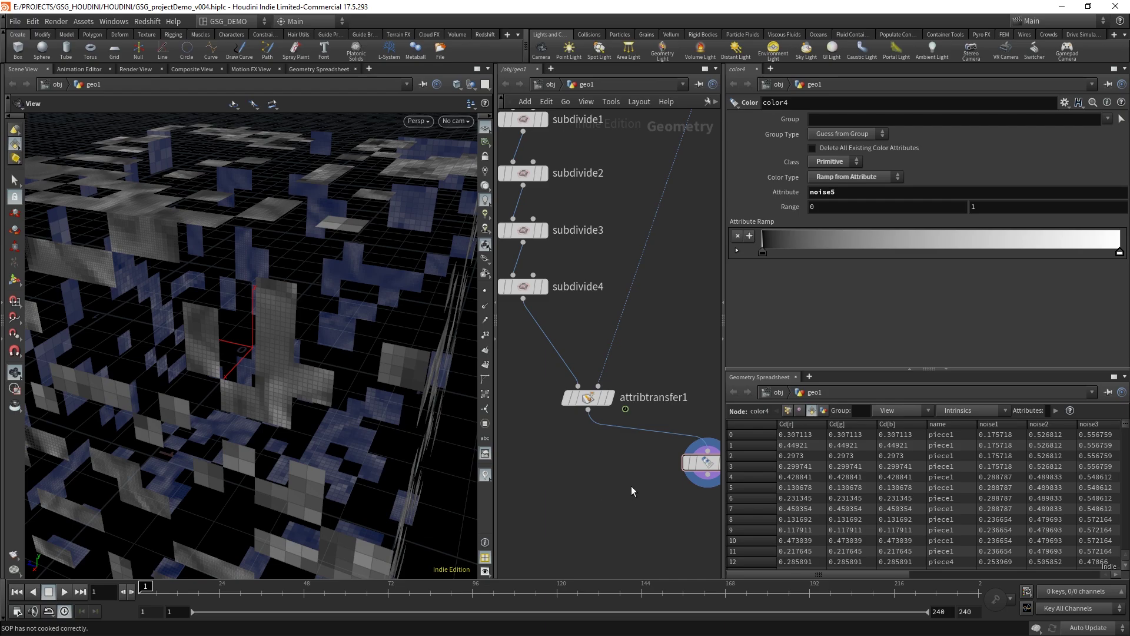
Add a Divide node directly below attribtransfer1.
{"action": "middle_click_drag", "start_coordinate": [632, 486], "coordinate": [627, 478]}
{"action": "key", "text": "Tab"}
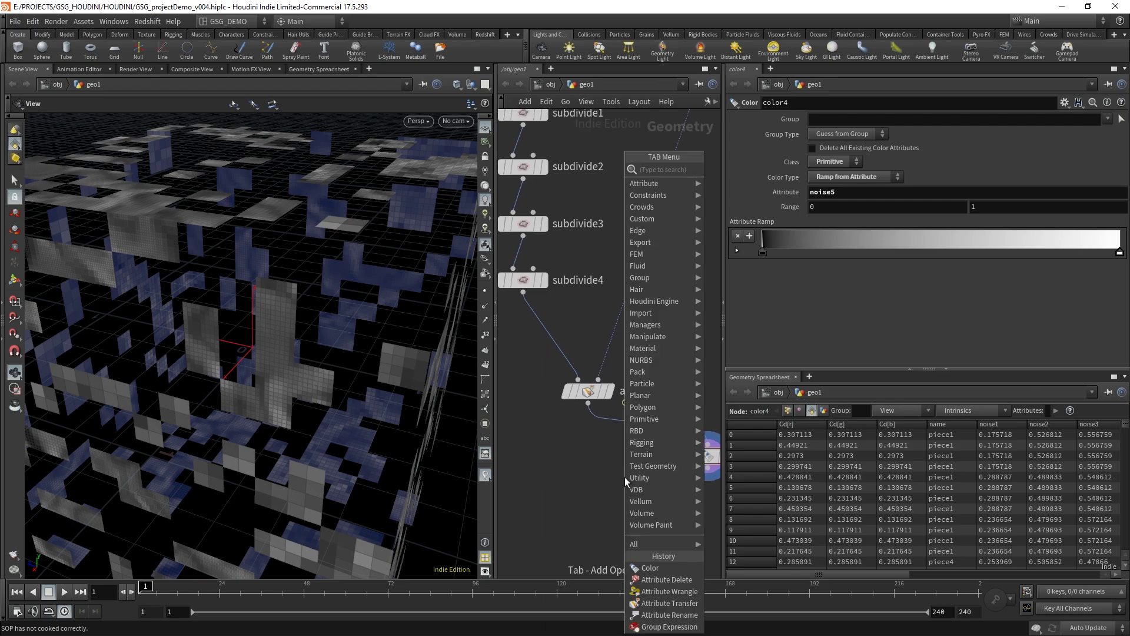
{"action": "type", "text": "div"}
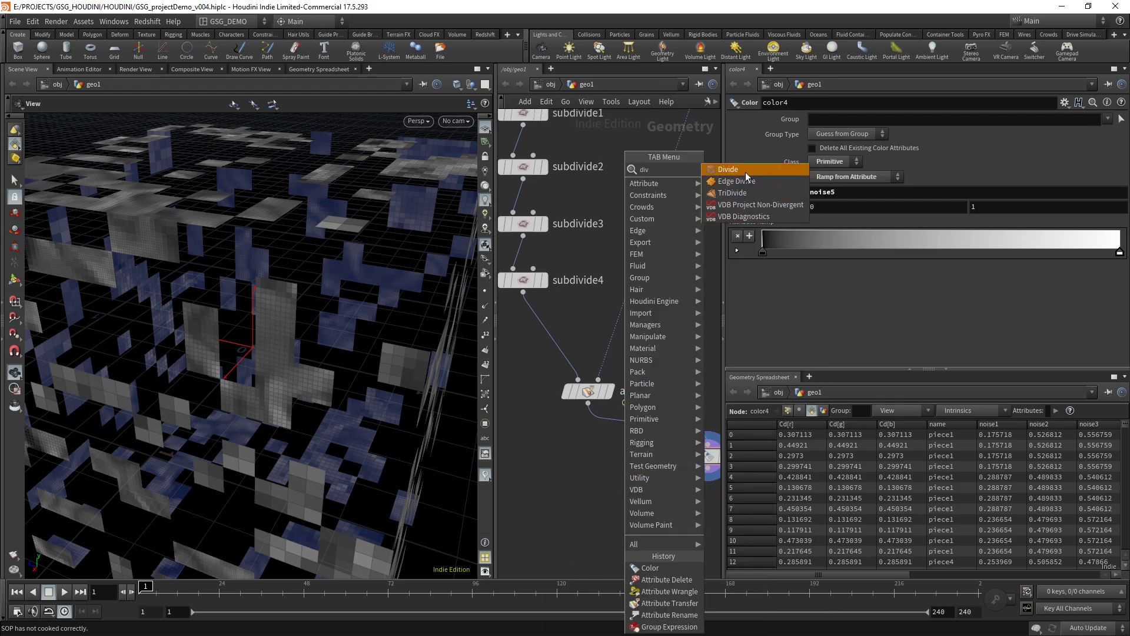
{"action": "left_click", "coordinate": [745, 171]}
{"action": "left_click", "coordinate": [589, 488]}
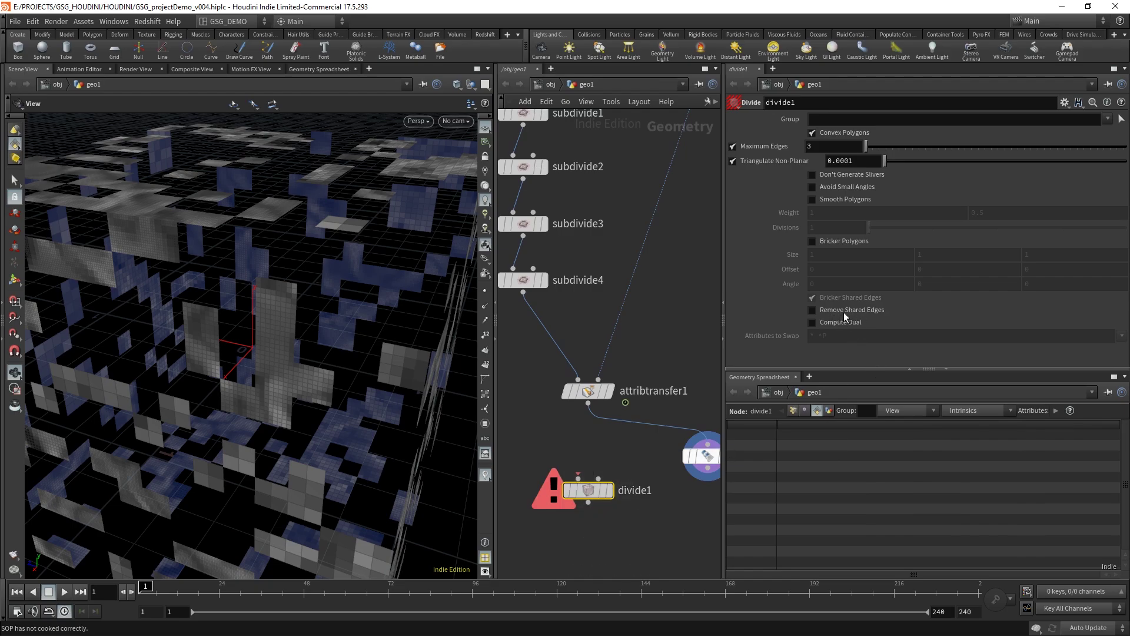
Connect attribtransfer1's output to divide1's first input and display the Divide node's triangulated pieces.
{"action": "left_click", "coordinate": [610, 391]}
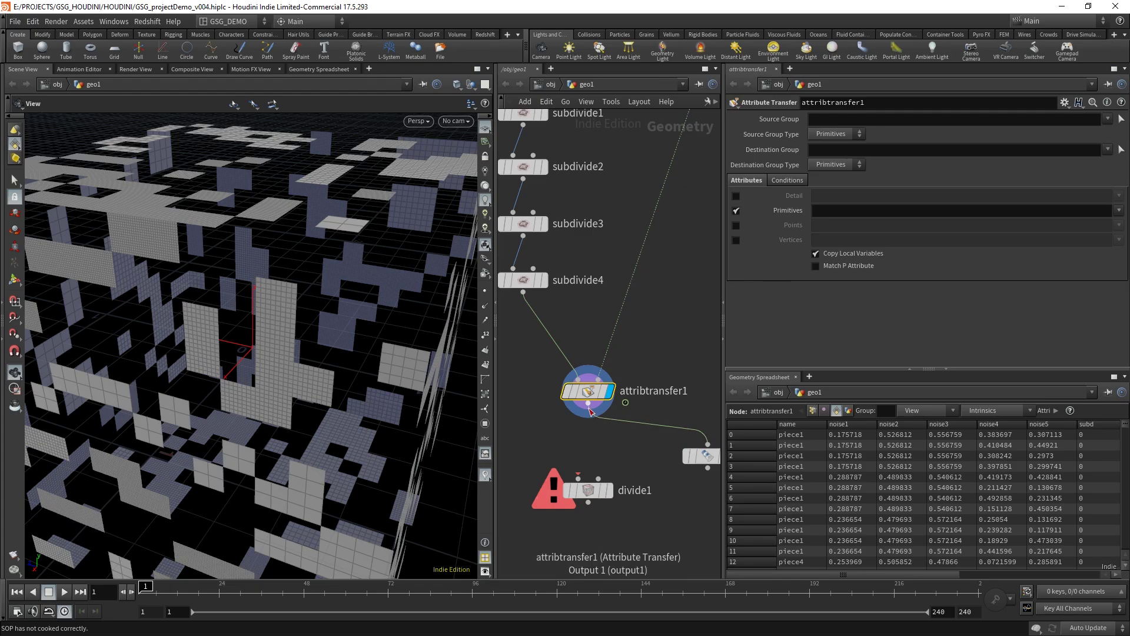
{"action": "left_click_drag", "start_coordinate": [590, 407], "coordinate": [578, 478]}
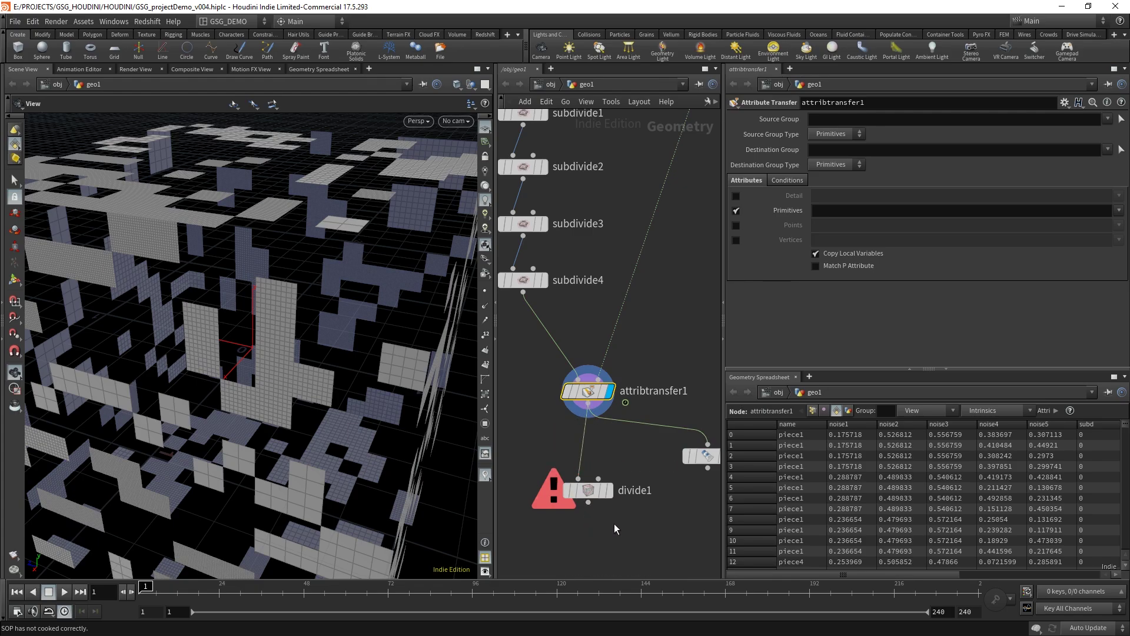
{"action": "left_click", "coordinate": [587, 490]}
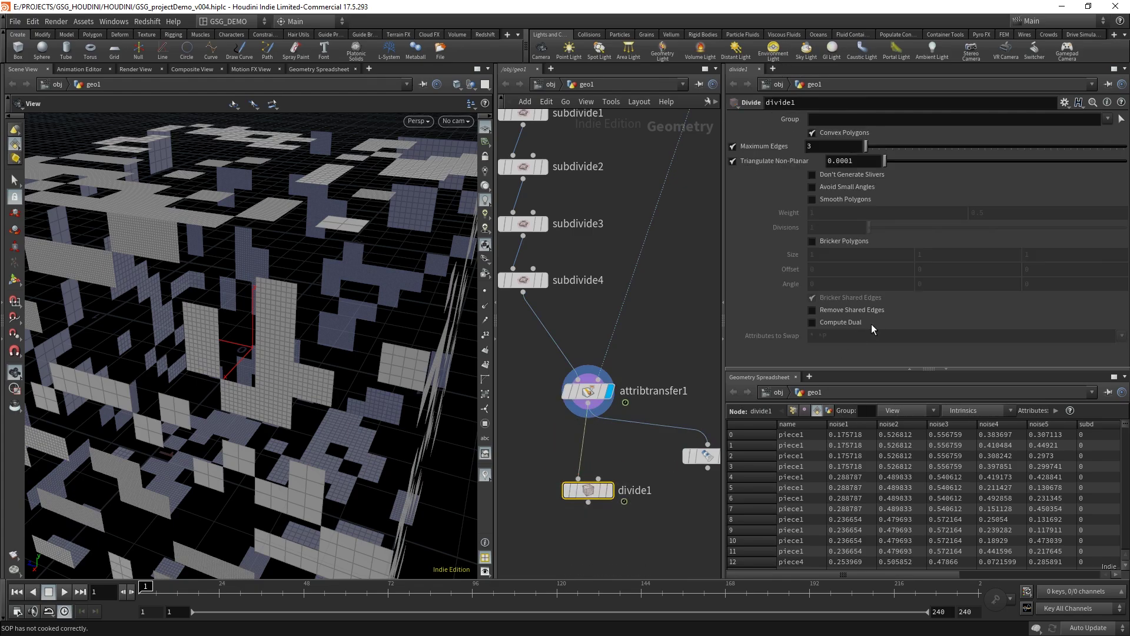
{"action": "left_click", "coordinate": [610, 490]}
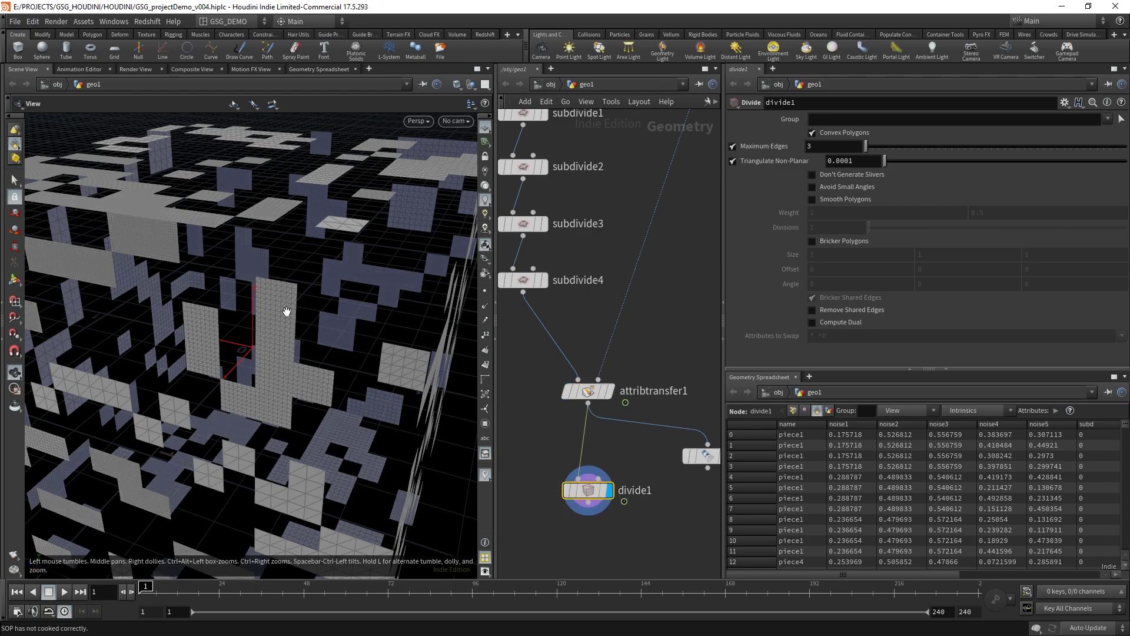
{"action": "left_click_drag", "start_coordinate": [286, 358], "coordinate": [293, 322]}
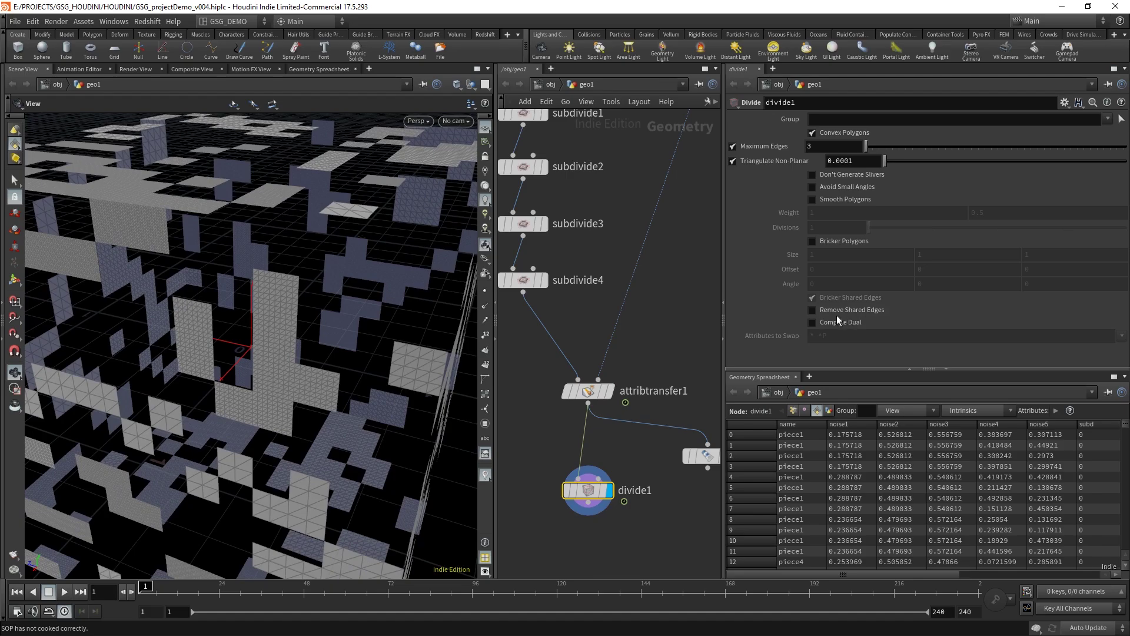
Enable Remove Shared Edges on divide1 and insert an Attribute Delete node between attribtransfer1 and divide1.
{"action": "left_click", "coordinate": [813, 310]}
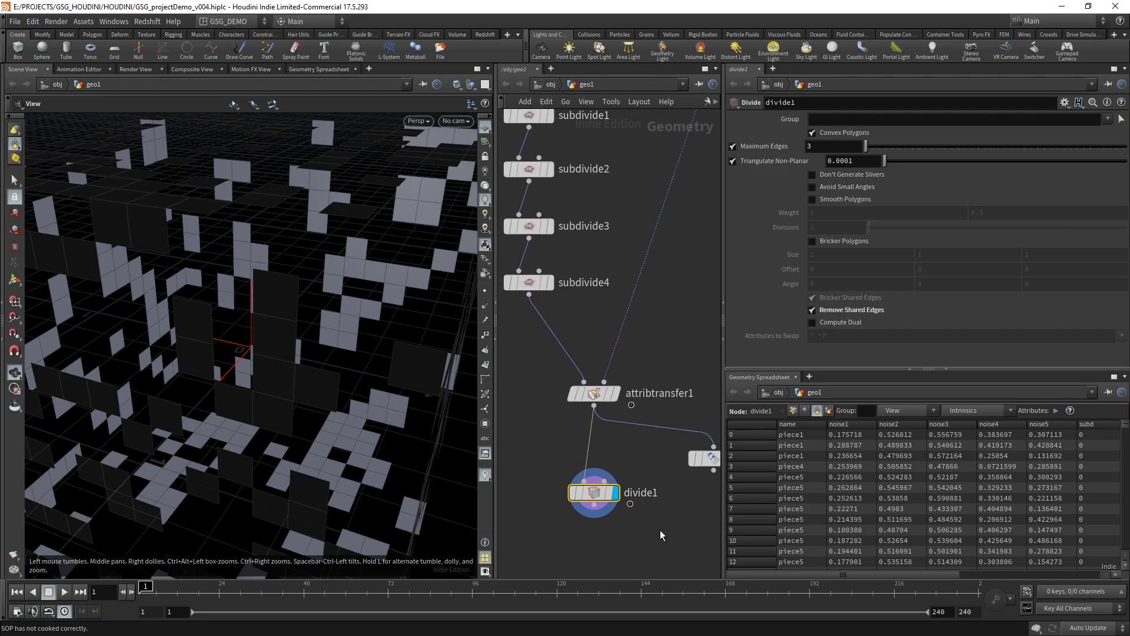
{"action": "key", "text": "Tab"}
{"action": "type", "text": "atde"}
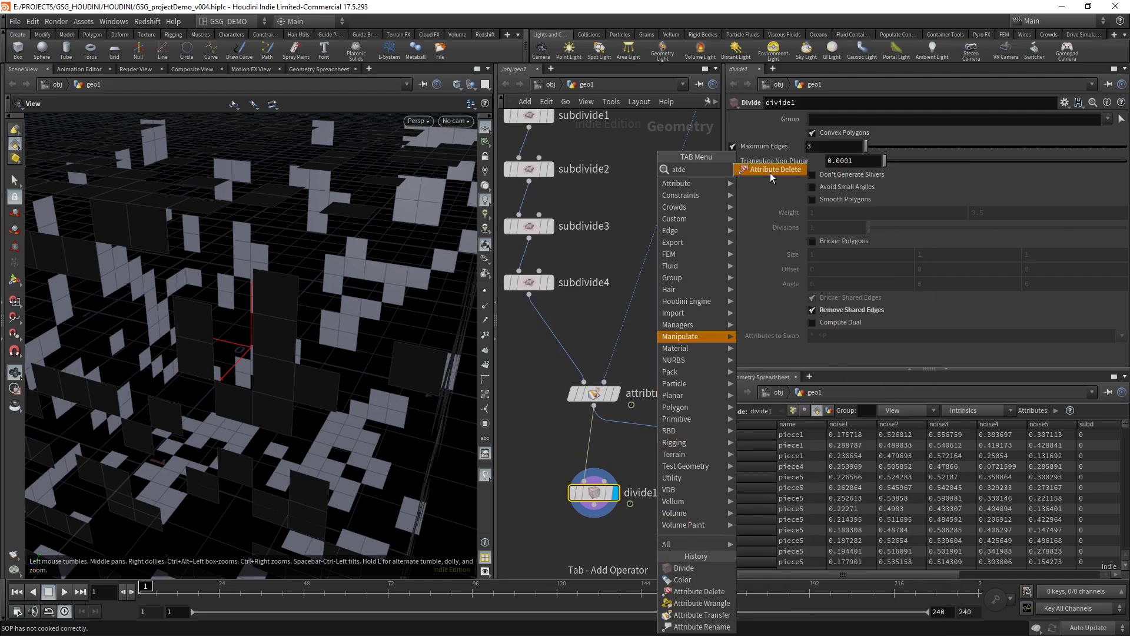
{"action": "left_click", "coordinate": [770, 171]}
{"action": "left_click", "coordinate": [593, 452]}
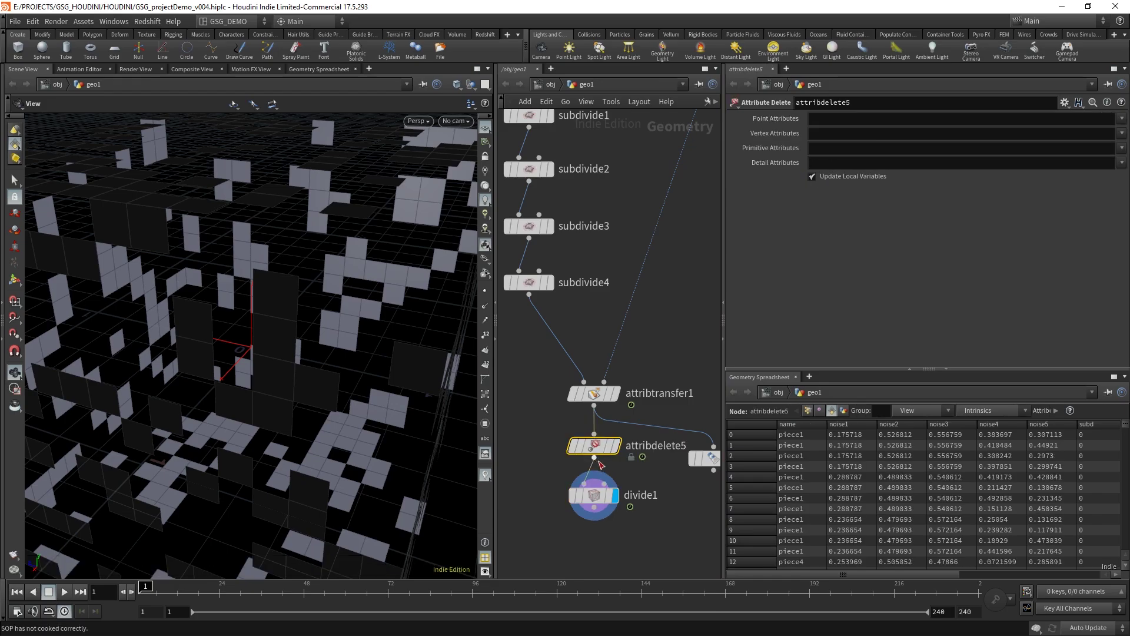
Set the new Attribute Delete node to remove the vertex attribute N, and move divide1 further down the network.
{"action": "left_click", "coordinate": [1123, 134]}
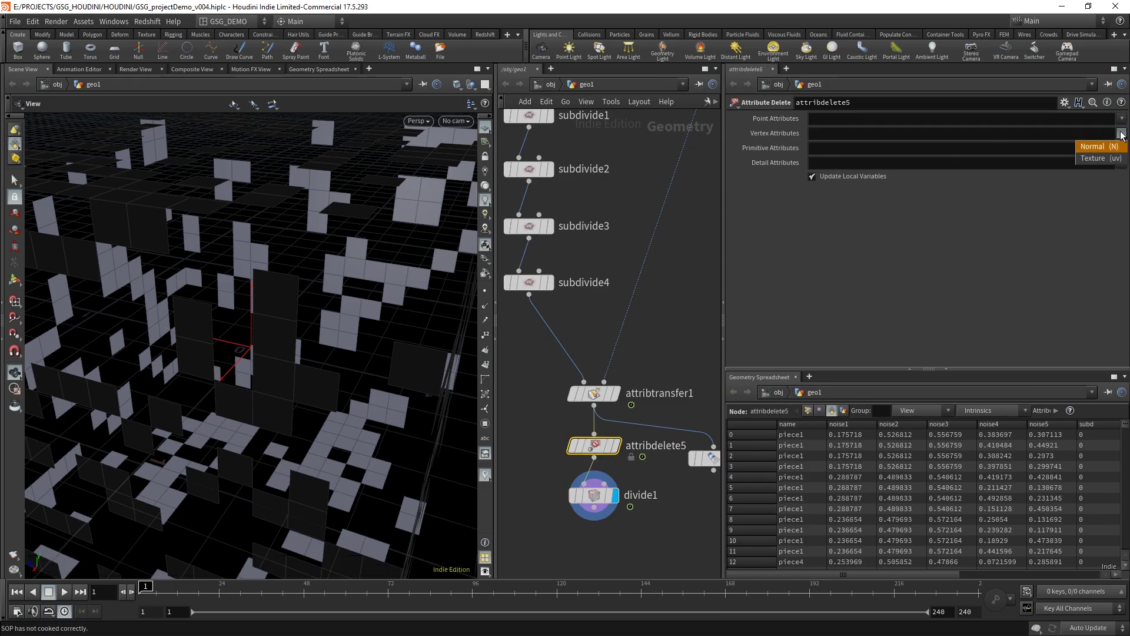
{"action": "left_click", "coordinate": [1095, 148]}
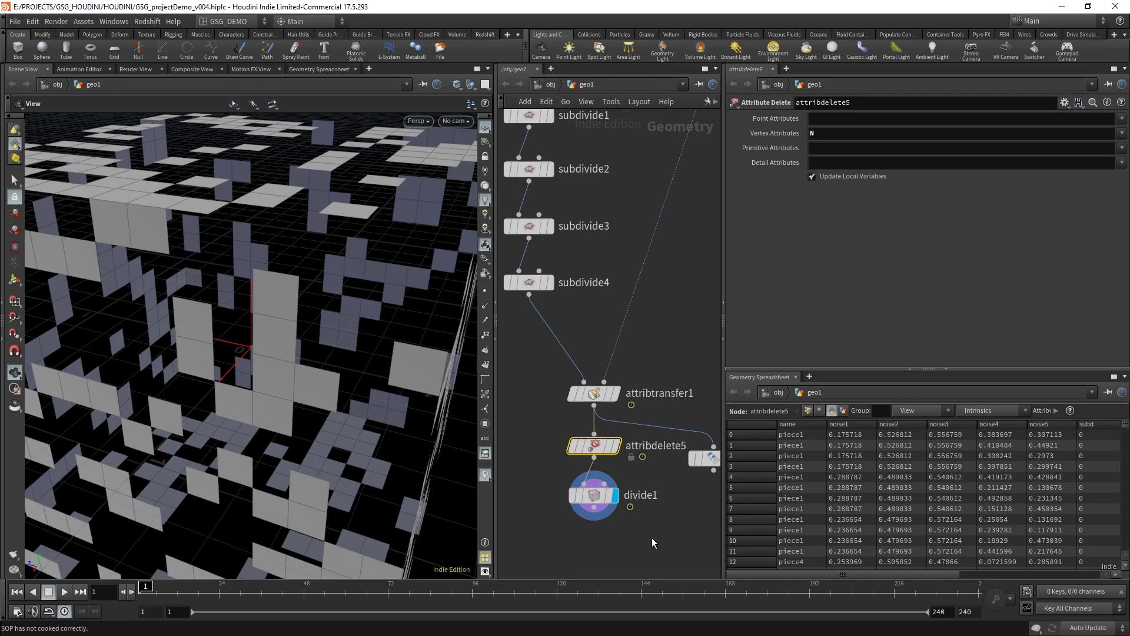
{"action": "middle_click_drag", "start_coordinate": [652, 538], "coordinate": [662, 503]}
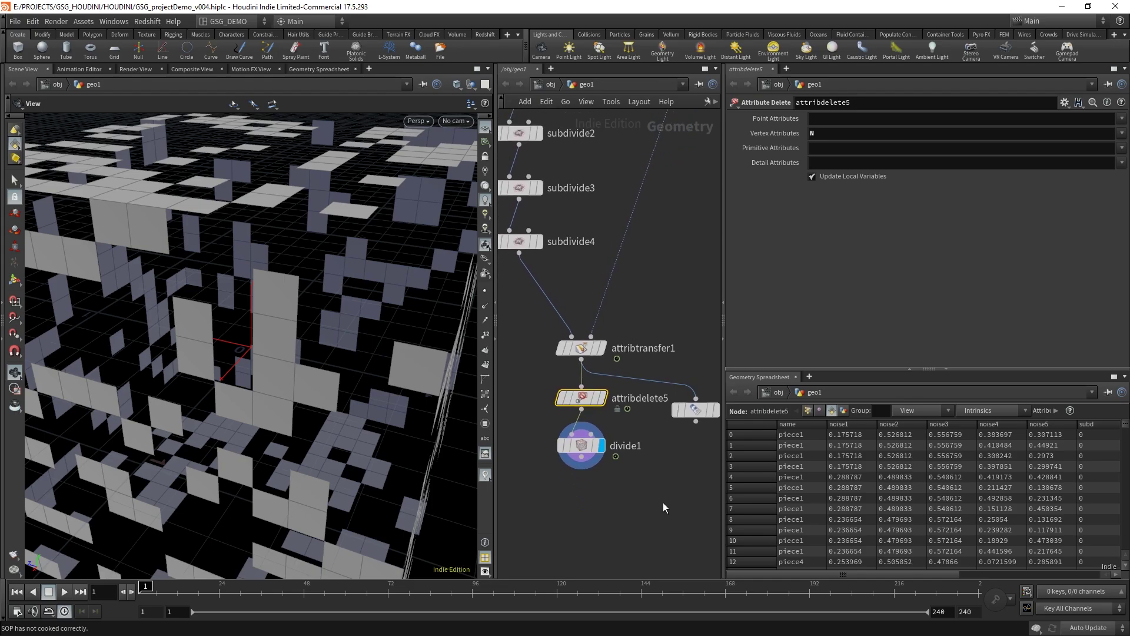
{"action": "left_click", "coordinate": [582, 447]}
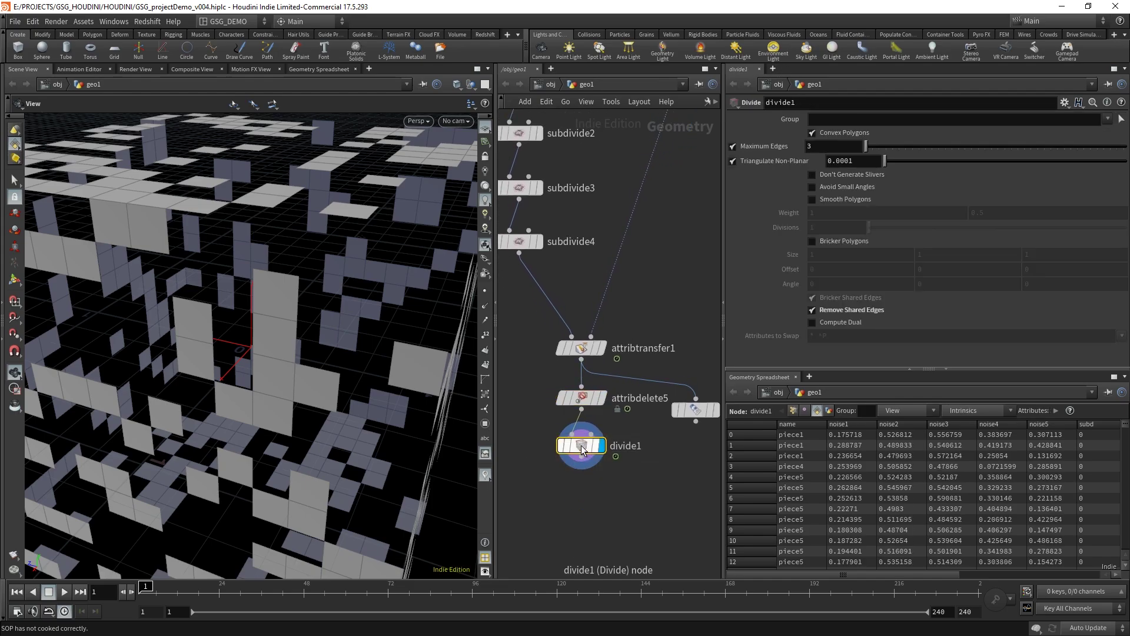
{"action": "left_click_drag", "start_coordinate": [582, 449], "coordinate": [582, 504]}
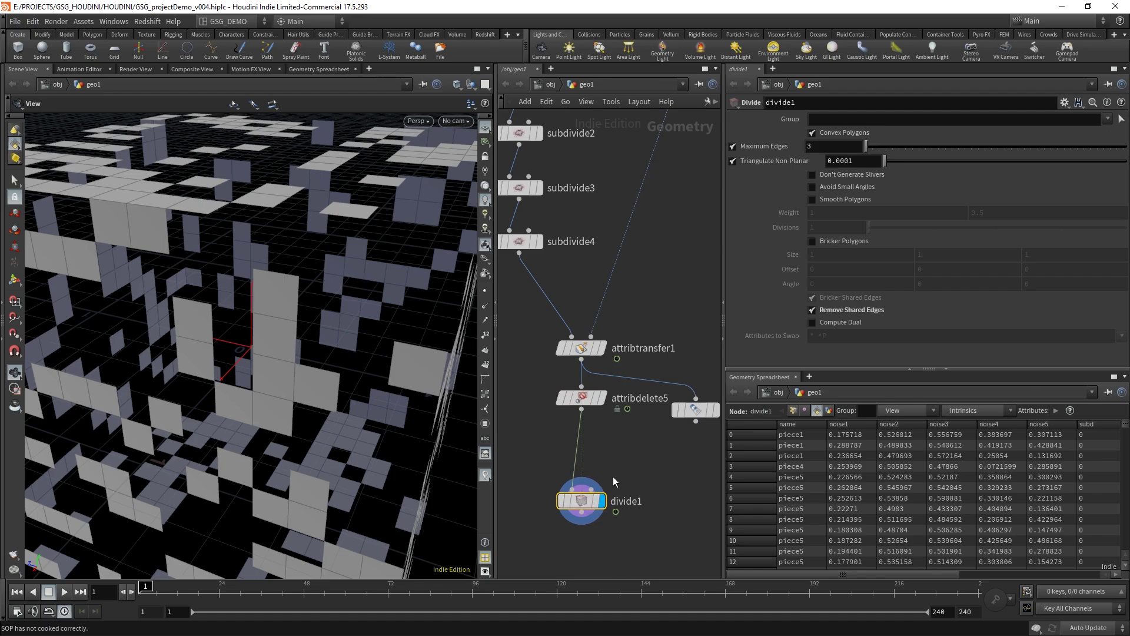
{"action": "left_click", "coordinate": [613, 461]}
{"action": "middle_click_drag", "start_coordinate": [641, 450], "coordinate": [630, 457]}
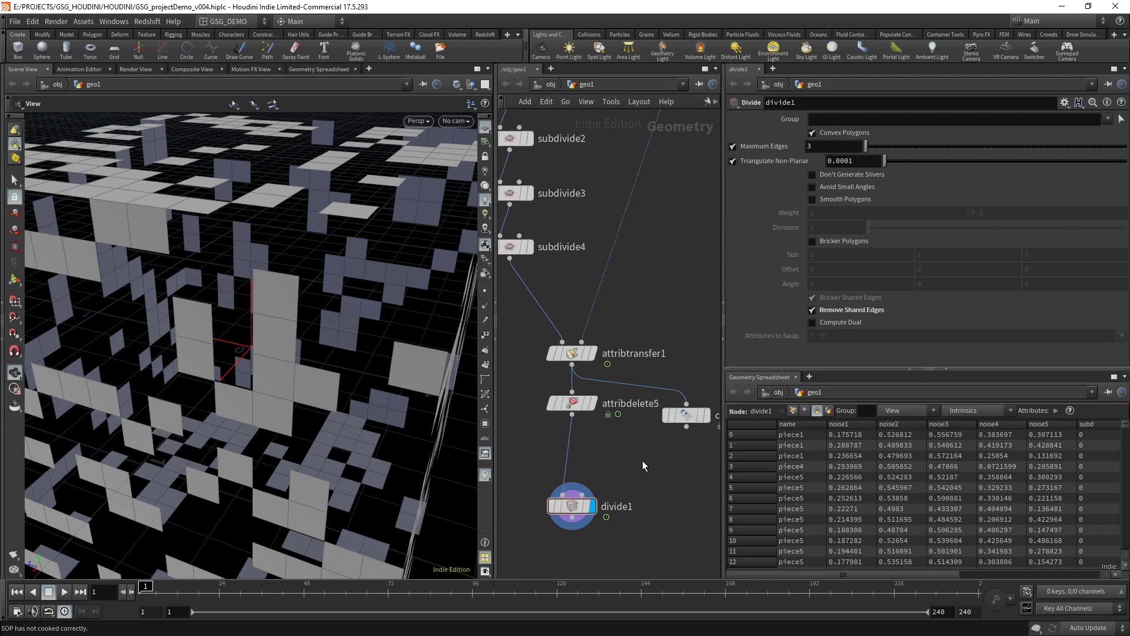
Move color4 slightly away from attribdelete5 and display its noise5 coloring on the pieces.
{"action": "key", "text": "Up"}
{"action": "middle_click_drag", "start_coordinate": [721, 438], "coordinate": [667, 441]}
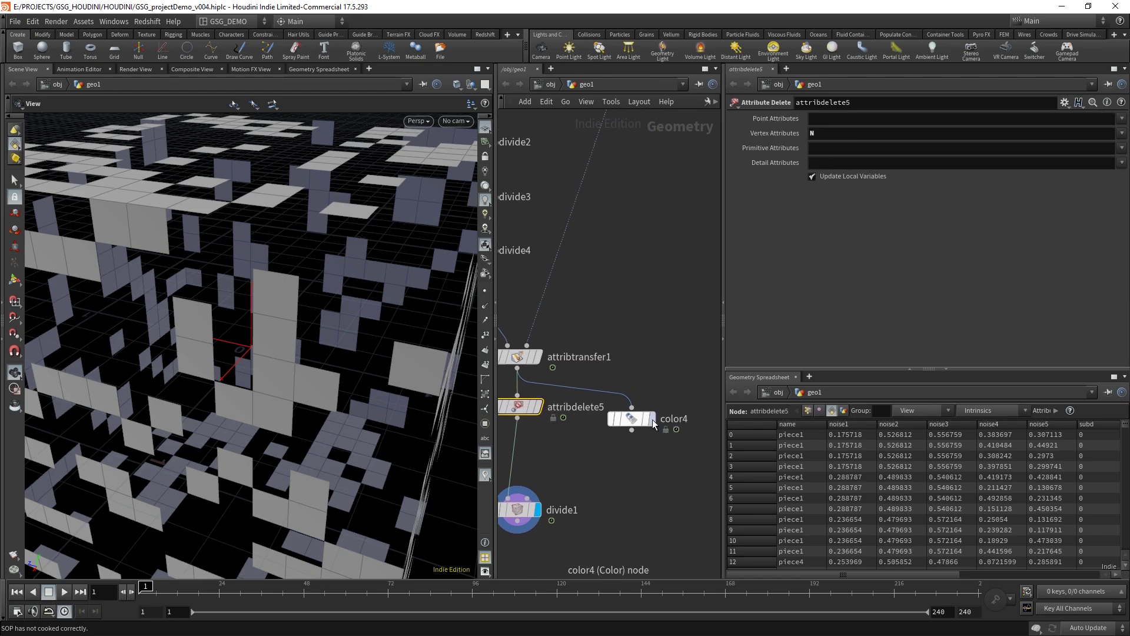
{"action": "left_click", "coordinate": [652, 419]}
{"action": "left_click_drag", "start_coordinate": [627, 422], "coordinate": [641, 408]}
{"action": "left_click", "coordinate": [641, 406]}
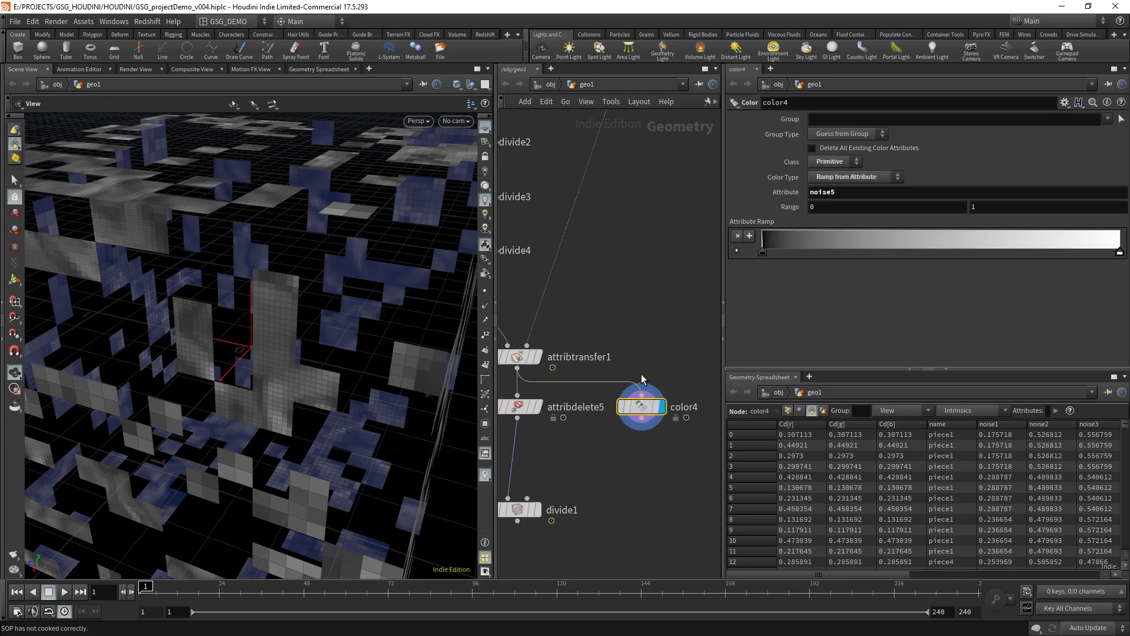
{"action": "left_click_drag", "start_coordinate": [266, 367], "coordinate": [318, 328]}
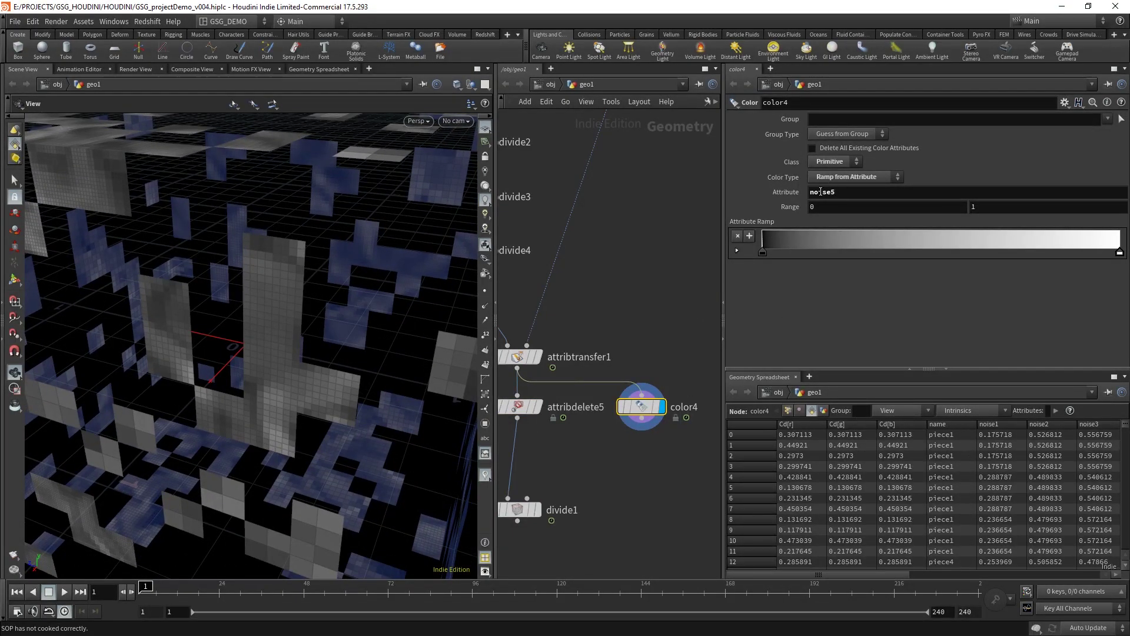
Sort color4's primitives by noise5 in descending and ascending order to check the attribute's value range.
{"action": "left_click_drag", "start_coordinate": [869, 573], "coordinate": [1003, 573]}
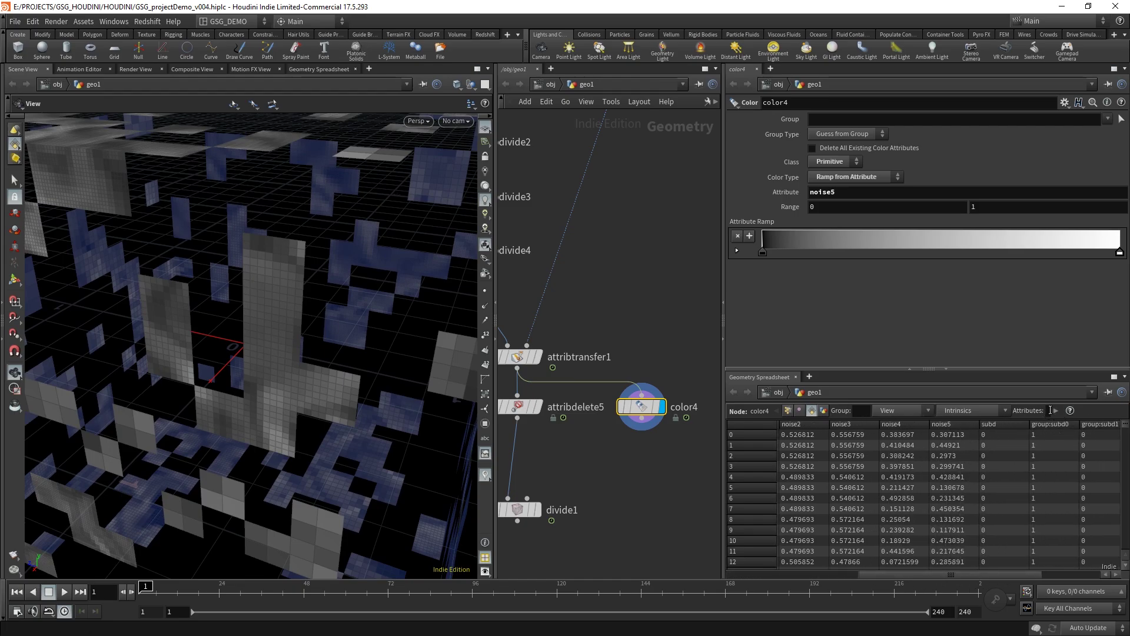
{"action": "left_click", "coordinate": [959, 424]}
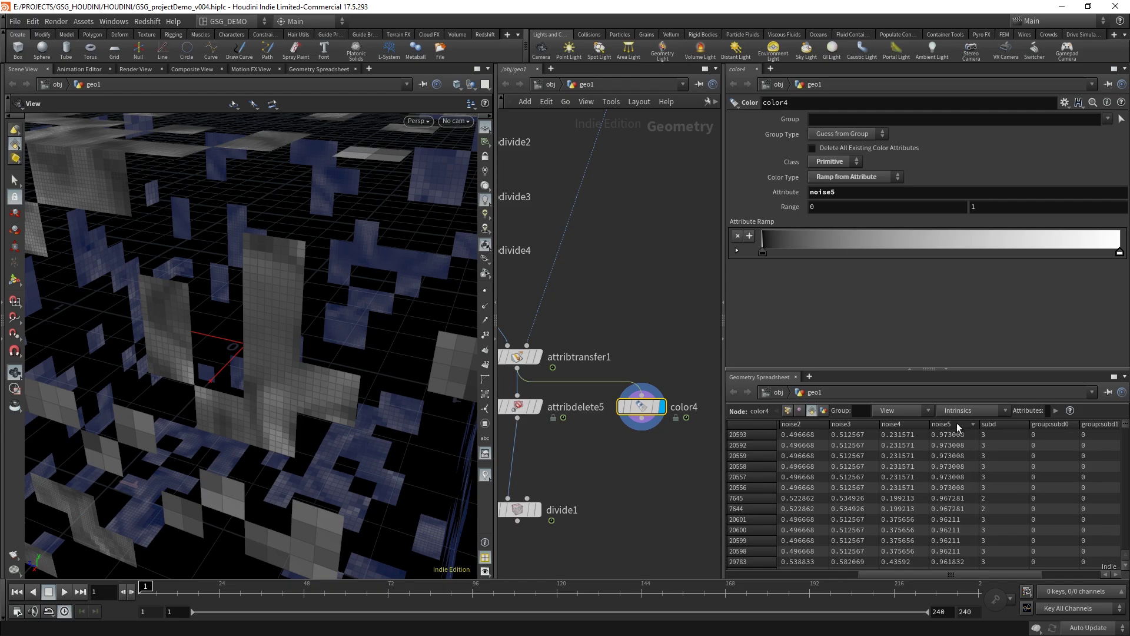
{"action": "left_click", "coordinate": [957, 424]}
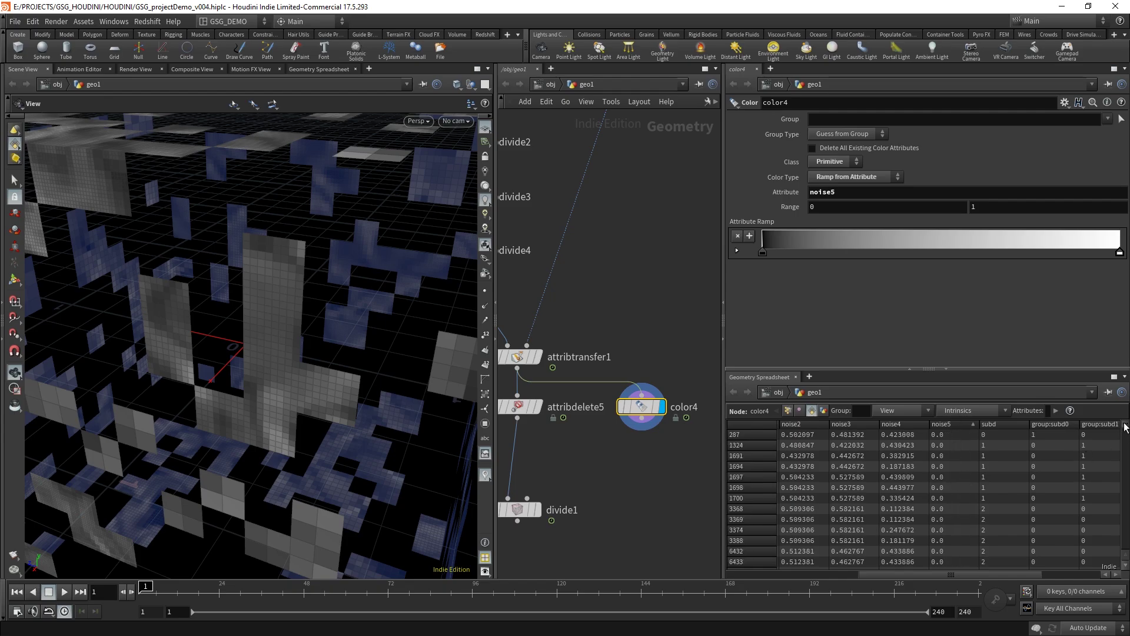
{"action": "mouse_move", "coordinate": [1125, 425]}
{"action": "left_mouse_down"}
{"action": "mouse_move", "coordinate": [1125, 434]}
{"action": "mouse_move", "coordinate": [1125, 424]}
{"action": "left_mouse_up"}
Insert a Group Expression node between attribdelete5 and divide1 and display it.
{"action": "middle_click_drag", "start_coordinate": [604, 480], "coordinate": [647, 461]}
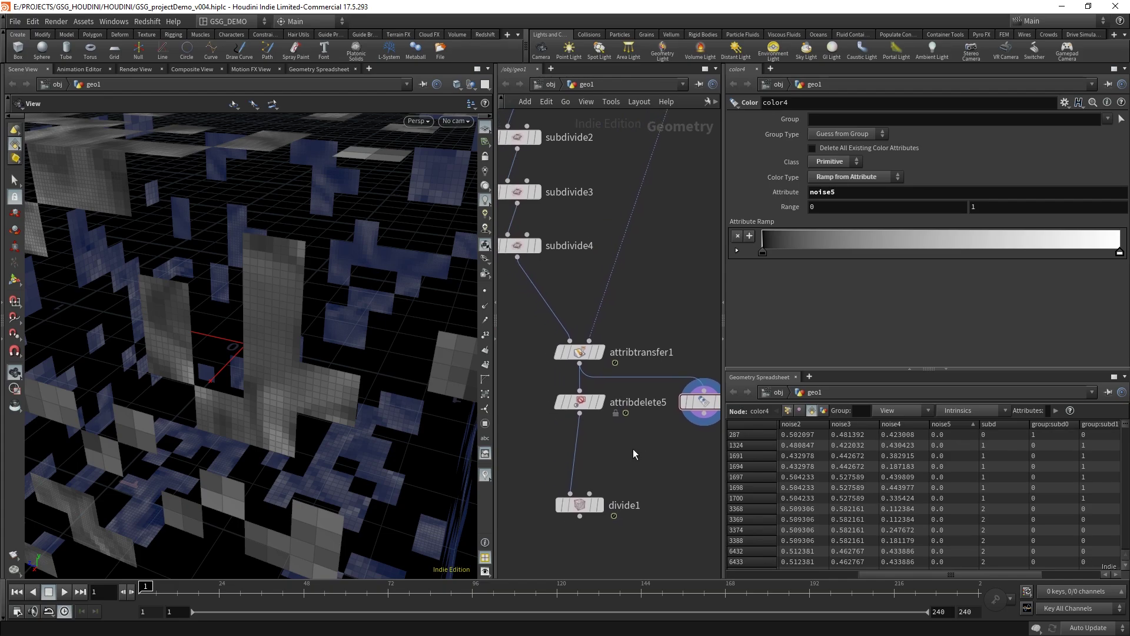
{"action": "key", "text": "Tab"}
{"action": "type", "text": "group"}
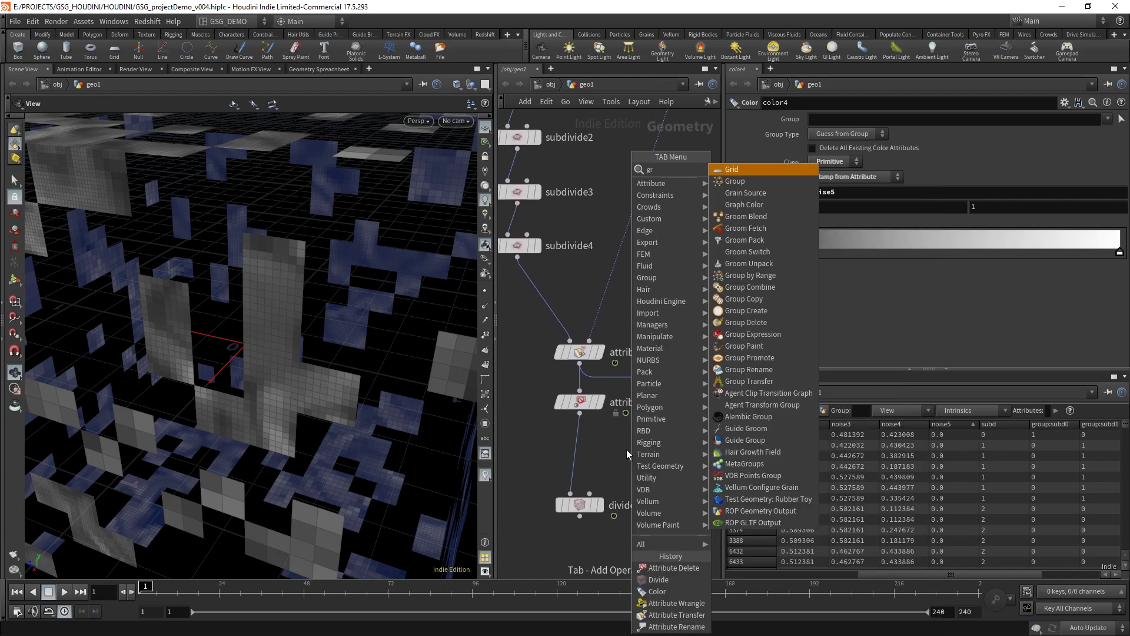
{"action": "left_click", "coordinate": [759, 171]}
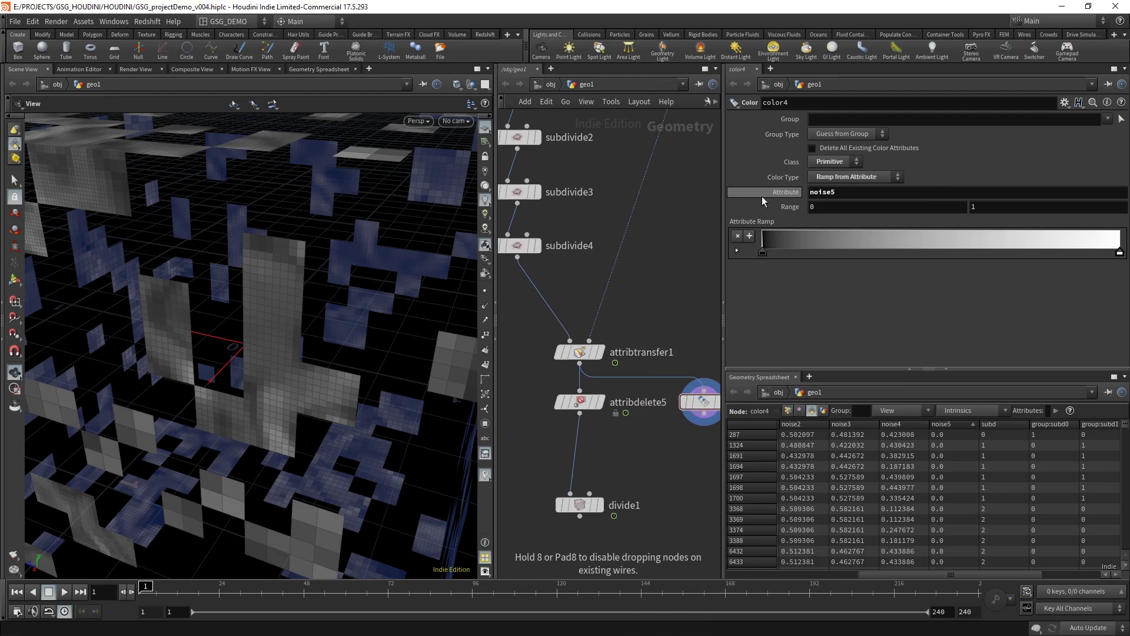
{"action": "left_click", "coordinate": [586, 459]}
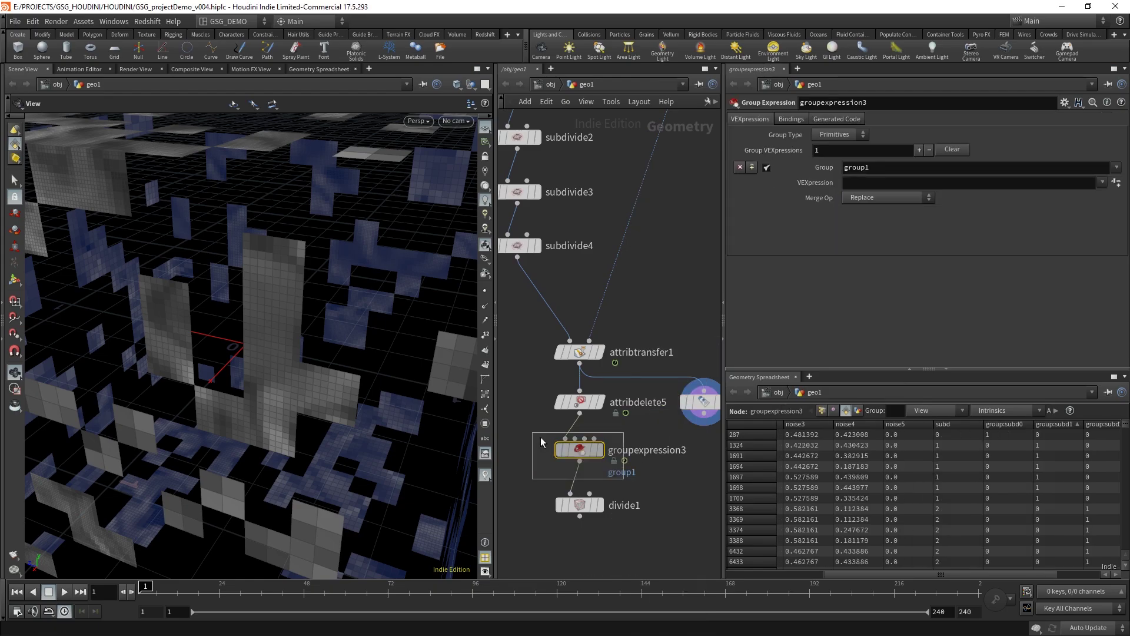
{"action": "left_click", "coordinate": [601, 450]}
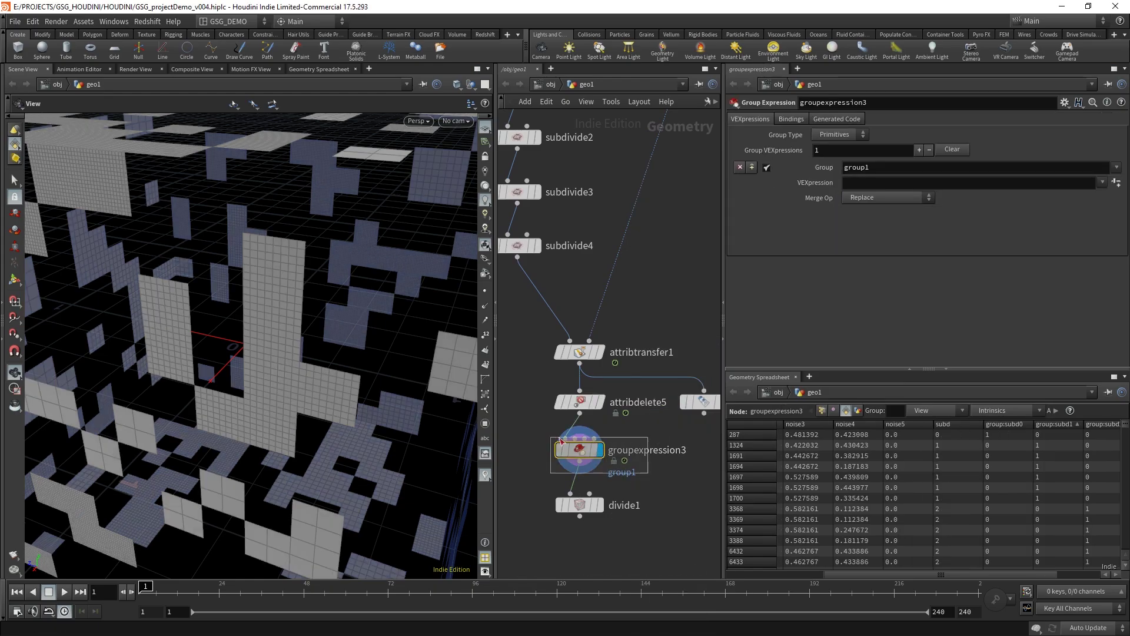
{"action": "left_click", "coordinate": [886, 181]}
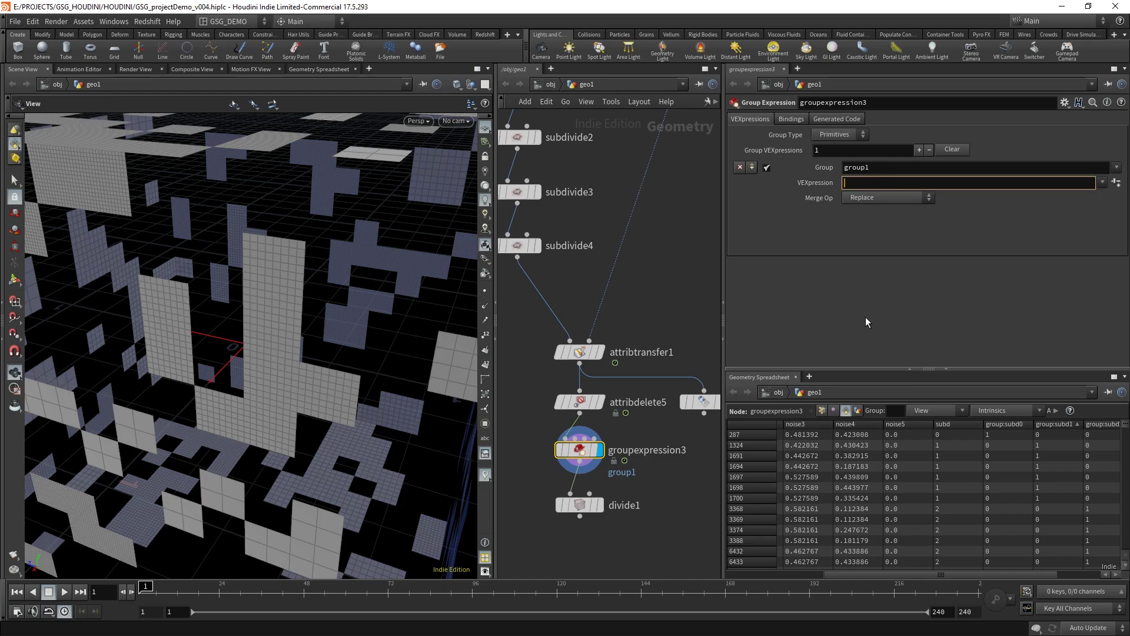
{"action": "type", "text": "@noi"}
{"action": "type", "text": "se4"}
{"action": "type", "text": " > .5"}
{"action": "left_click", "coordinate": [919, 151]}
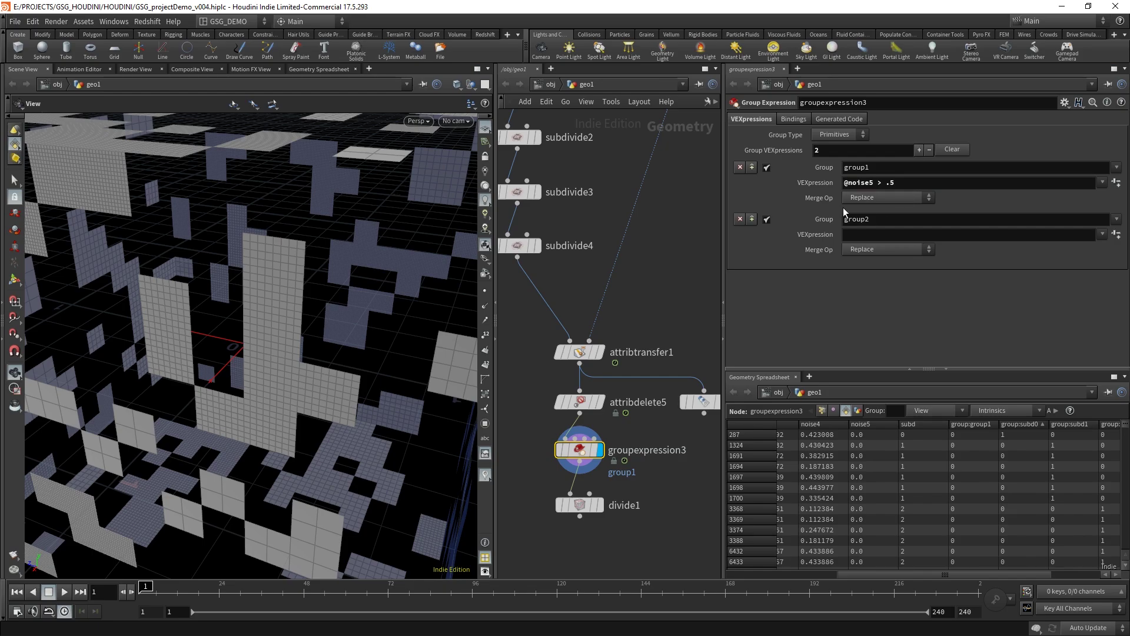
{"action": "double_click", "coordinate": [881, 224]}
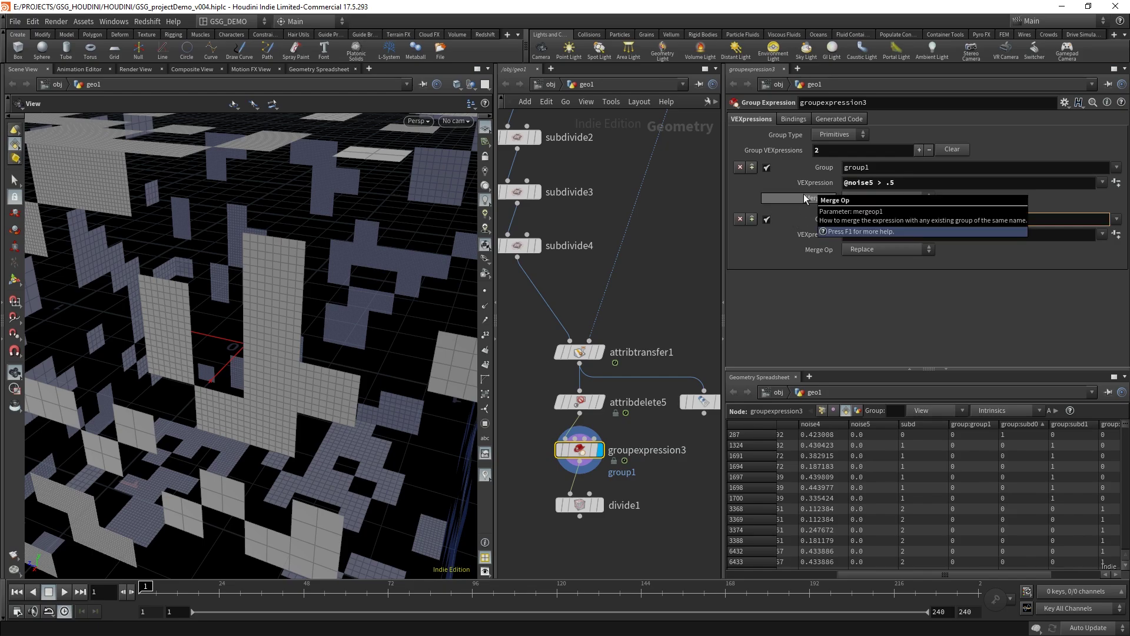
{"action": "left_click", "coordinate": [874, 234]}
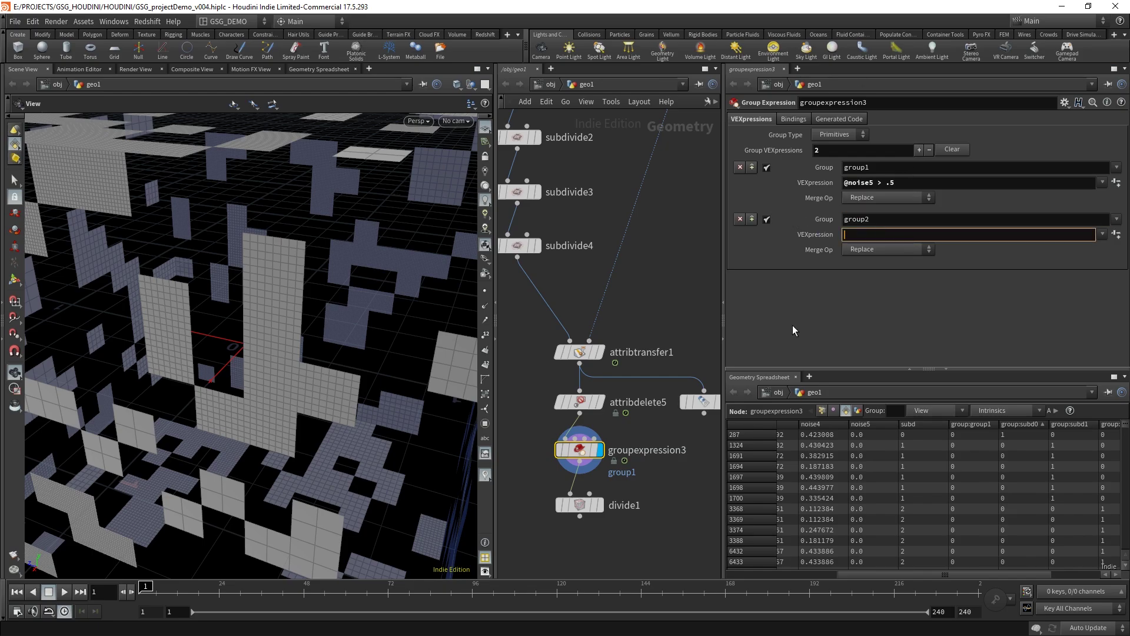
{"action": "type", "text": "@noise5 <= .5"}
{"action": "key", "text": "Return"}
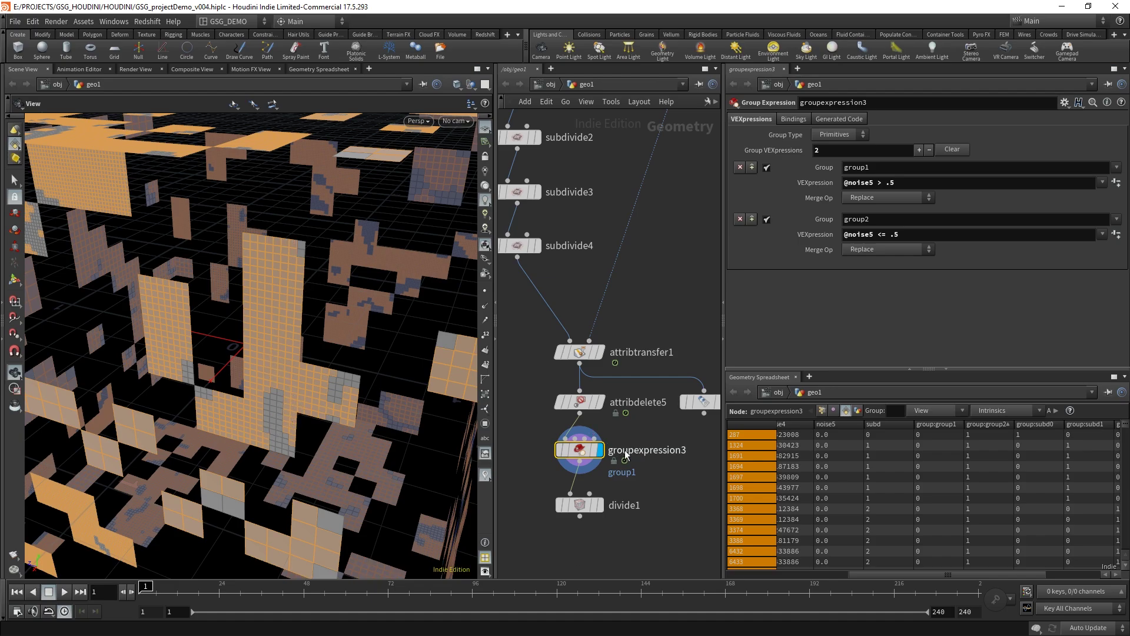
Display divide1 and restrict its operation to group1.
{"action": "middle_click_drag", "start_coordinate": [580, 450], "coordinate": [730, 457]}
{"action": "middle_click_drag", "start_coordinate": [636, 459], "coordinate": [636, 458]}
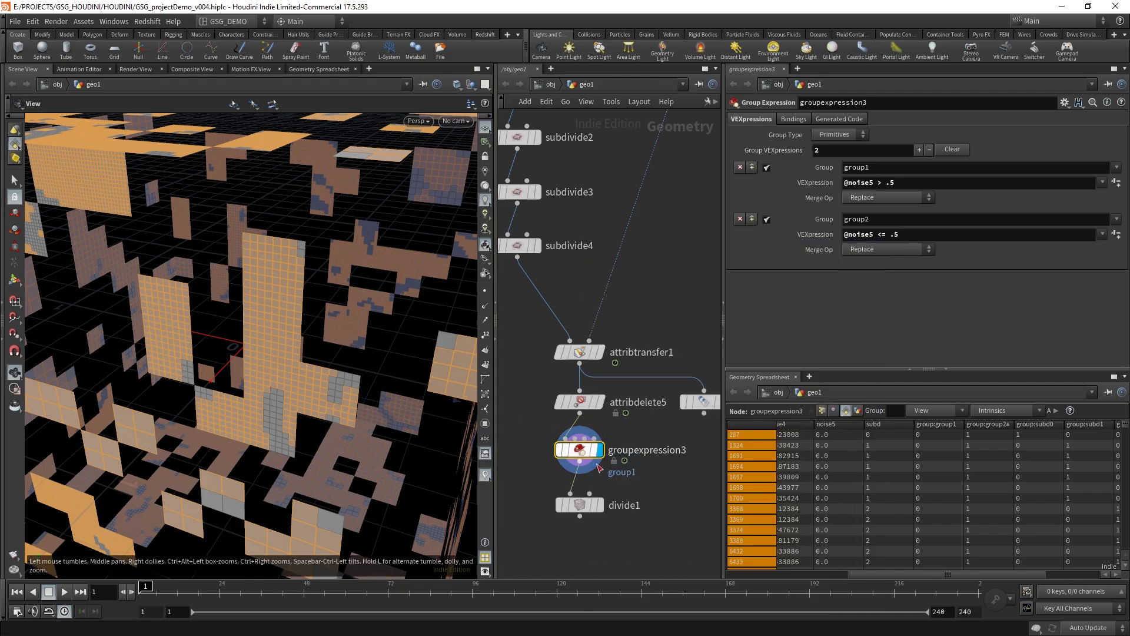
{"action": "left_click", "coordinate": [579, 505]}
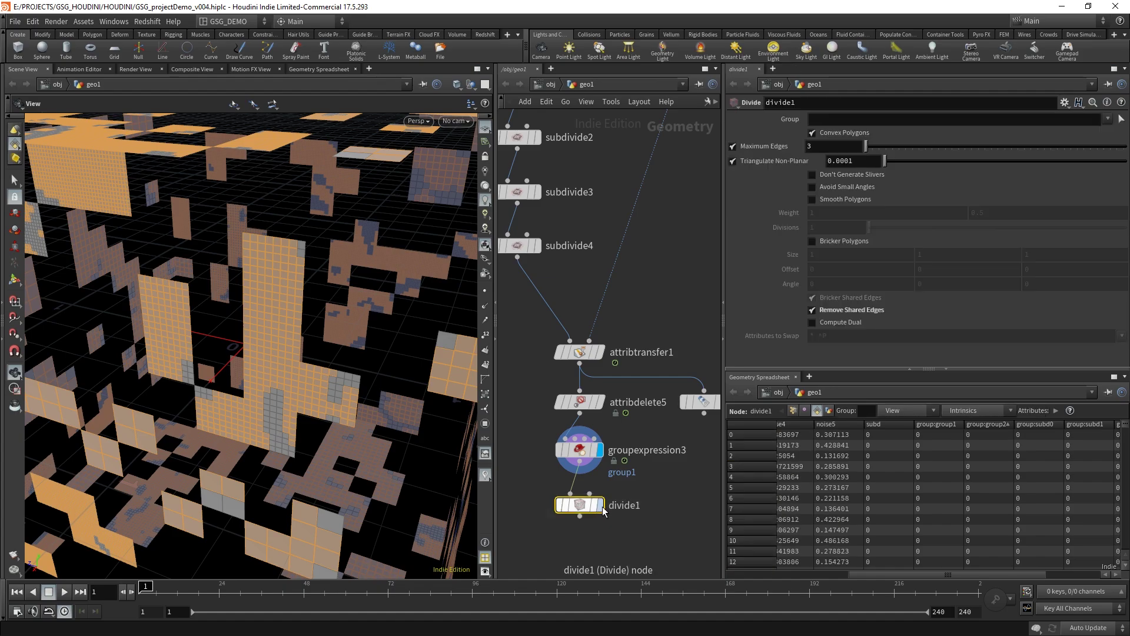
{"action": "left_click", "coordinate": [599, 505]}
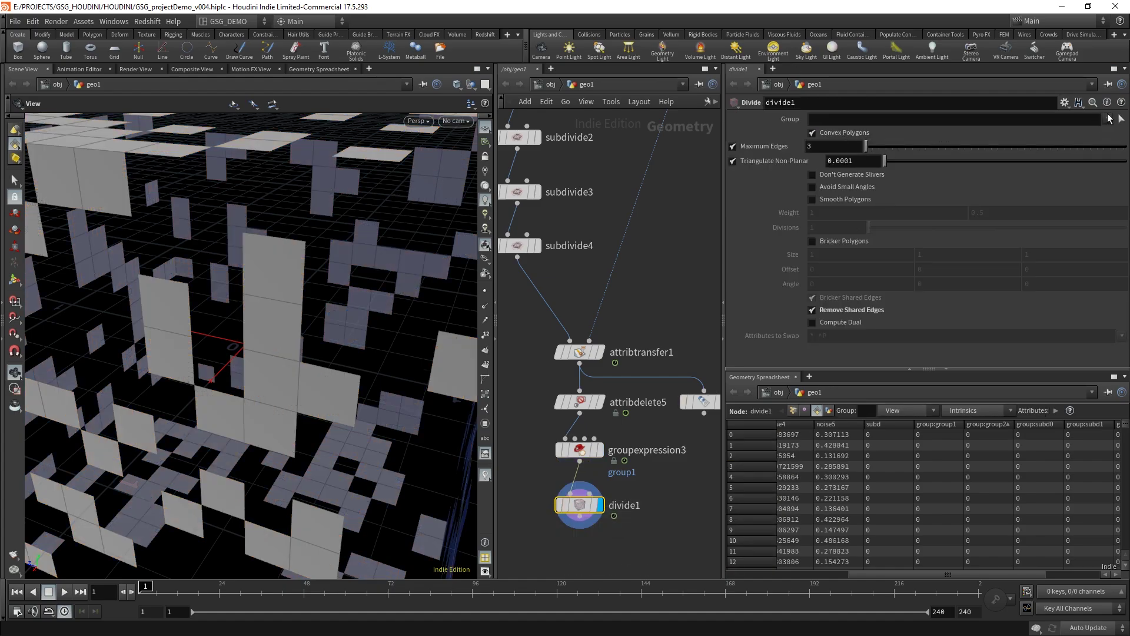
{"action": "left_click", "coordinate": [1109, 118]}
{"action": "left_click", "coordinate": [1026, 146]}
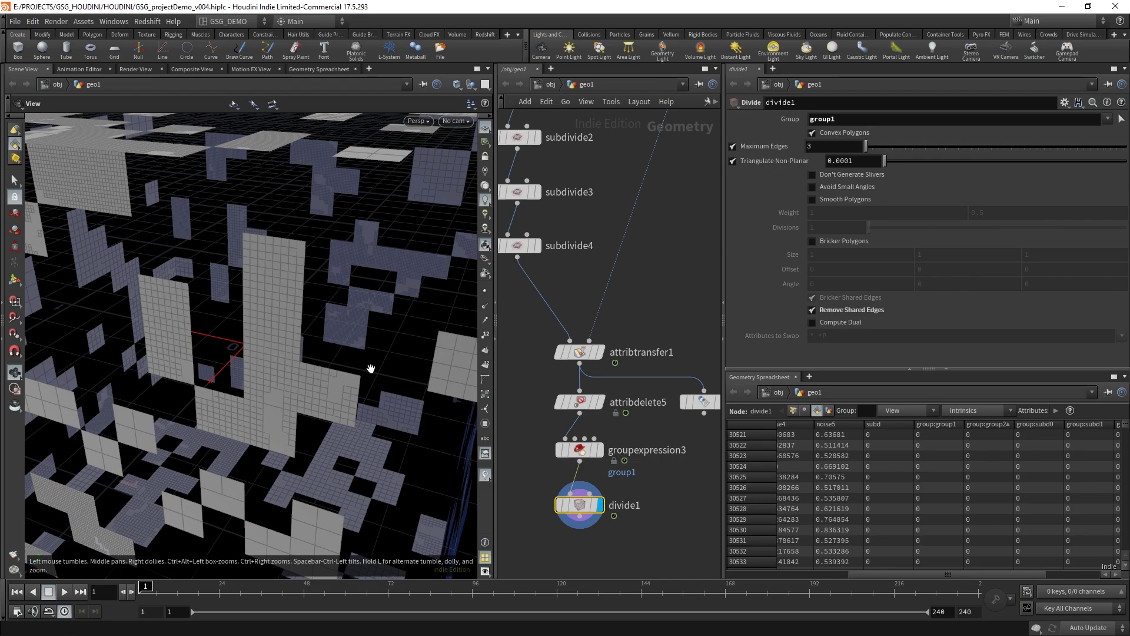
Duplicate divide1, place the copy directly below it, connect it to divide1's output and display the copy.
{"action": "middle_click_drag", "start_coordinate": [620, 539], "coordinate": [602, 471]}
{"action": "key", "text": "ctrl+c"}
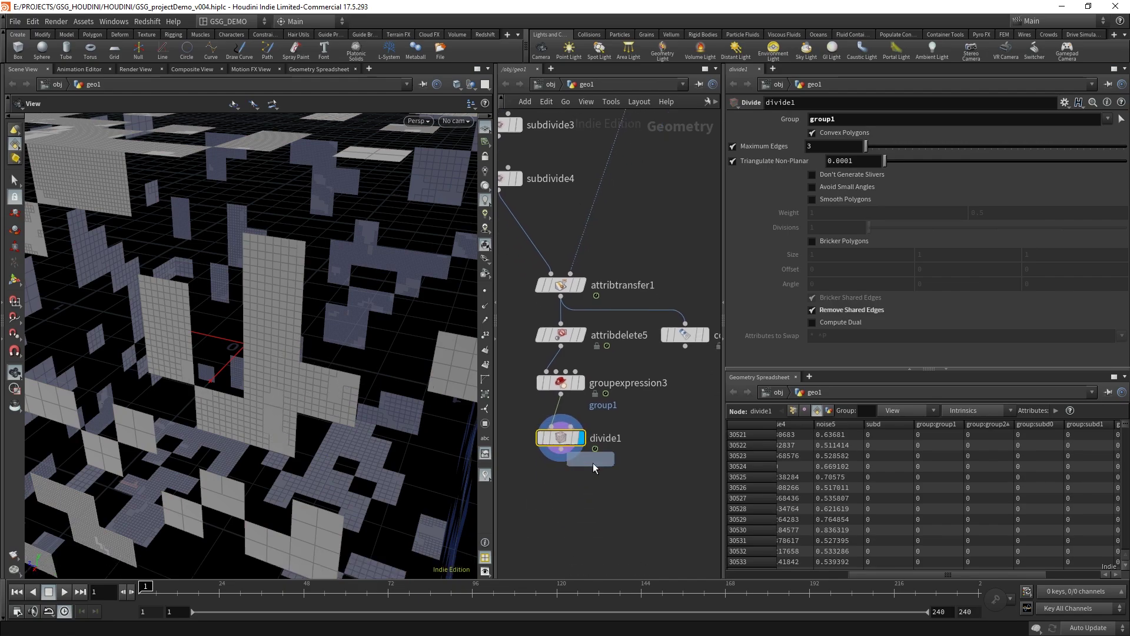
{"action": "key", "text": "ctrl+v"}
{"action": "left_click_drag", "start_coordinate": [600, 506], "coordinate": [566, 509]}
{"action": "left_click_drag", "start_coordinate": [561, 450], "coordinate": [567, 495]}
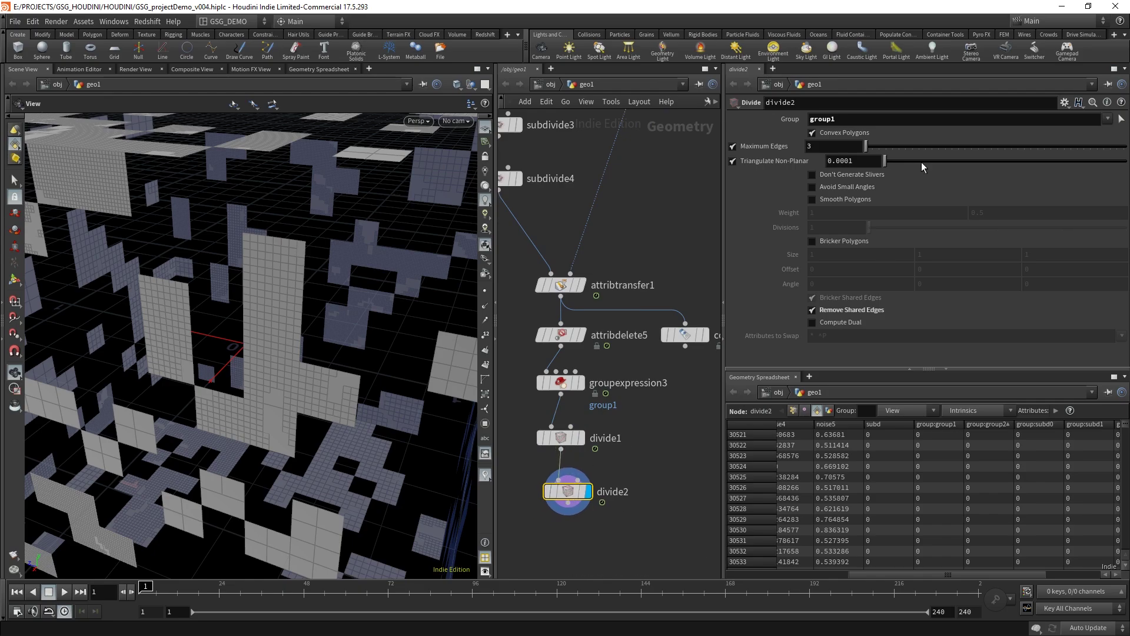
Change divide2's group to group2 and align the node under divide1.
{"action": "left_click", "coordinate": [862, 122]}
{"action": "type", "text": "2"}
{"action": "key", "text": "Return"}
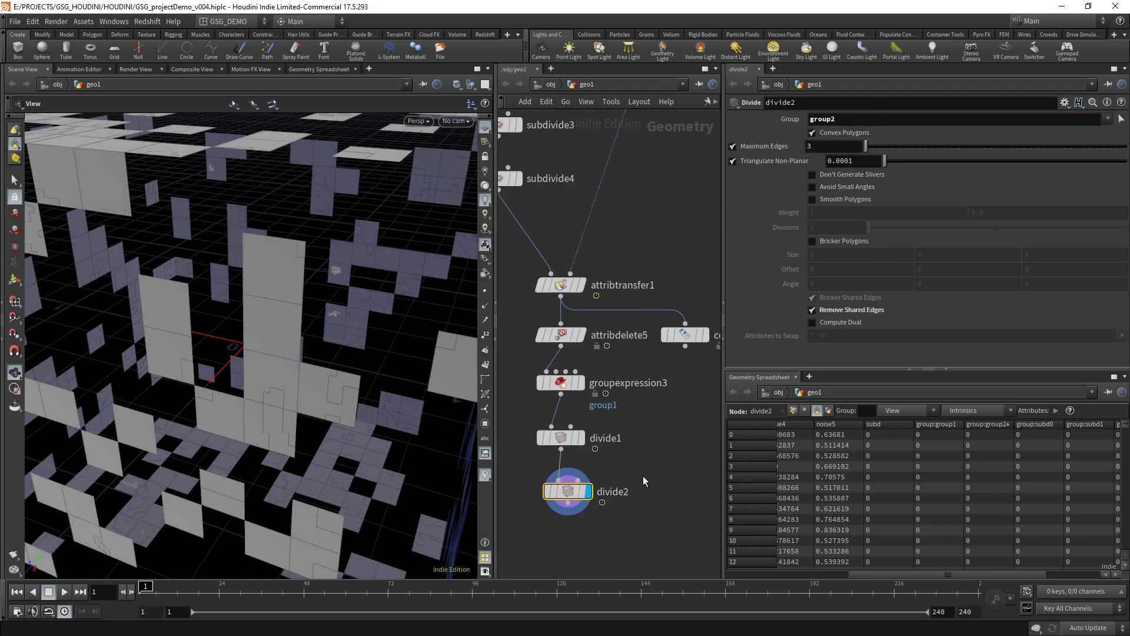
{"action": "left_click_drag", "start_coordinate": [572, 496], "coordinate": [565, 494]}
Examine up close the irregular panel shapes that the two Divide nodes produce on the pieces.
{"action": "left_click_drag", "start_coordinate": [265, 330], "coordinate": [288, 408]}
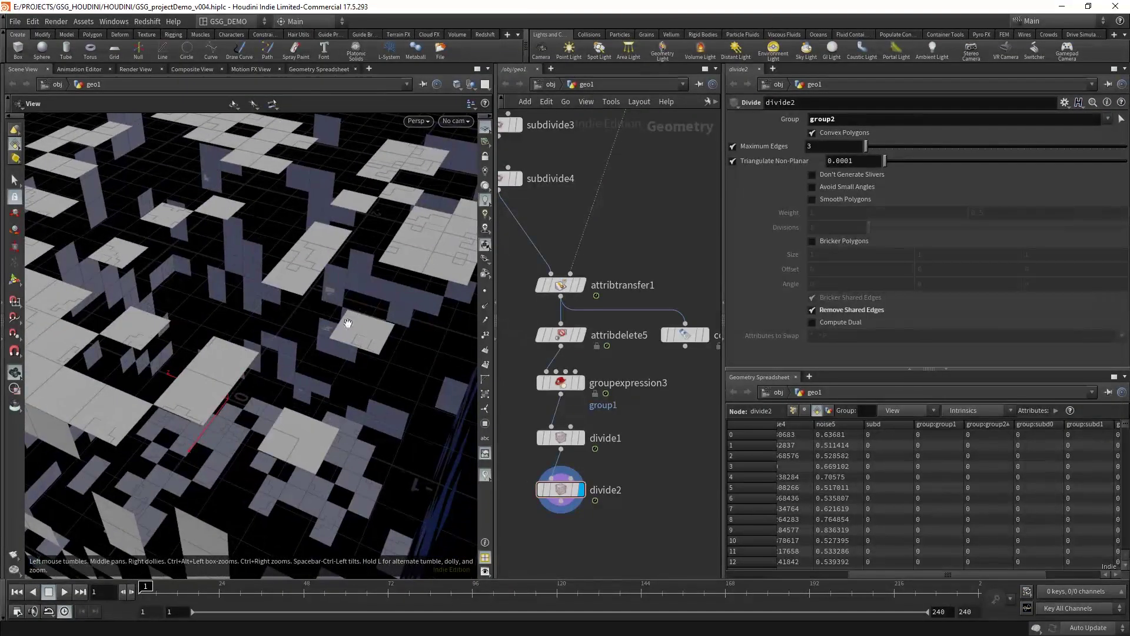
{"action": "left_click_drag", "start_coordinate": [347, 323], "coordinate": [307, 266]}
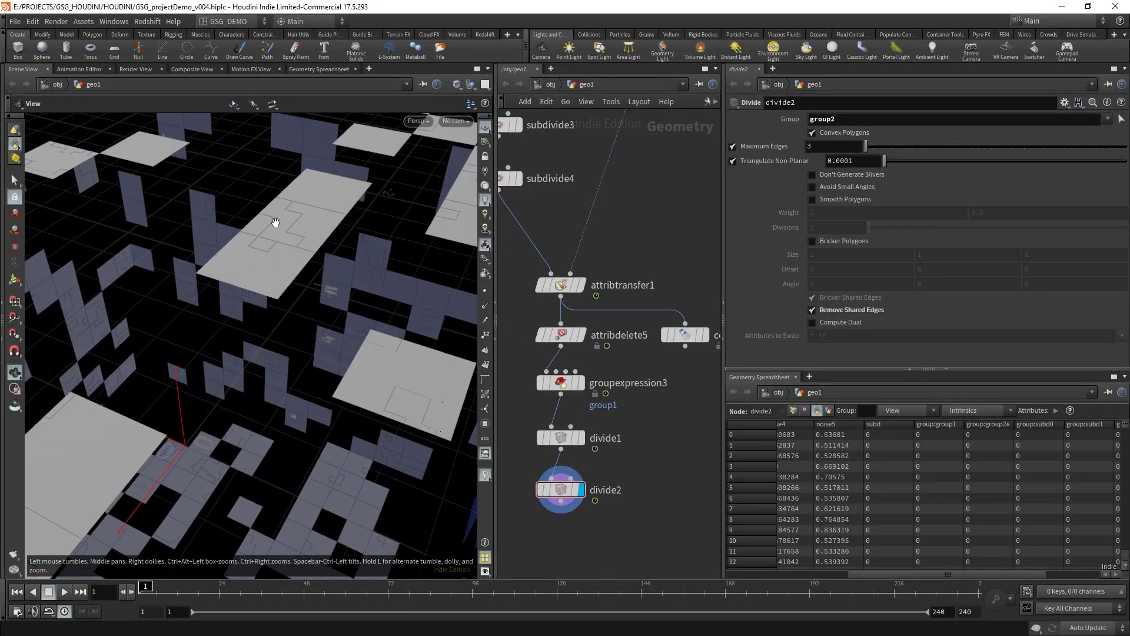
{"action": "middle_click_drag", "start_coordinate": [361, 269], "coordinate": [361, 336]}
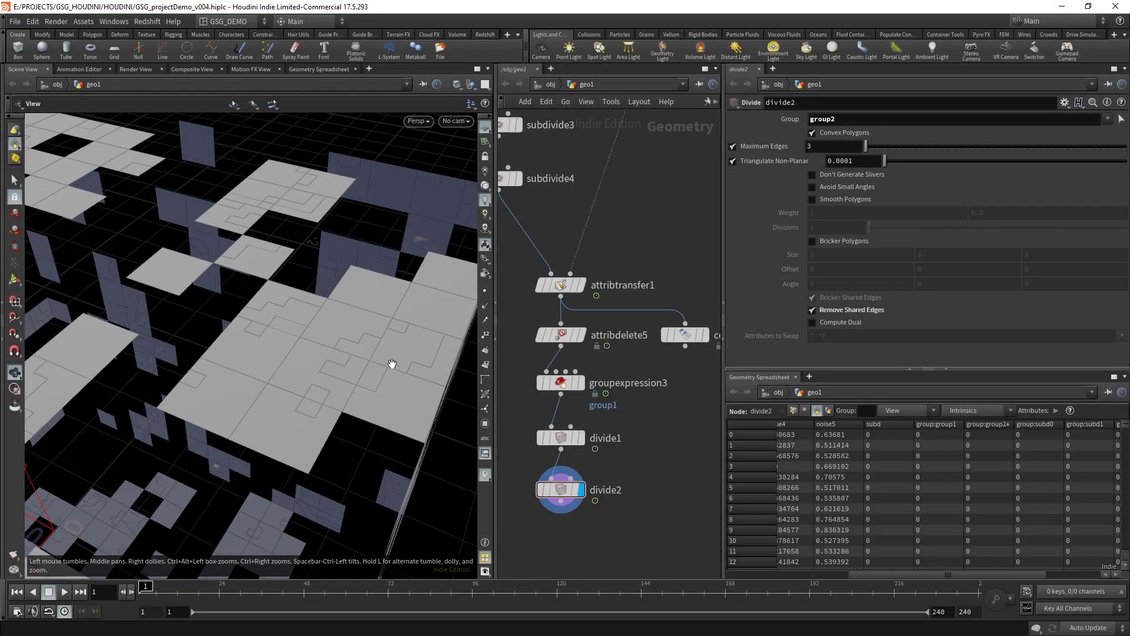
{"action": "scroll", "coordinate": [322, 366], "scroll_direction": "down", "scroll_amount": 5}
{"action": "left_click_drag", "start_coordinate": [322, 366], "coordinate": [275, 340]}
{"action": "scroll", "coordinate": [275, 340], "scroll_direction": "up", "scroll_amount": 3}
{"action": "middle_click_drag", "start_coordinate": [275, 340], "coordinate": [294, 301]}
{"action": "scroll", "coordinate": [294, 301], "scroll_direction": "up", "scroll_amount": 6}
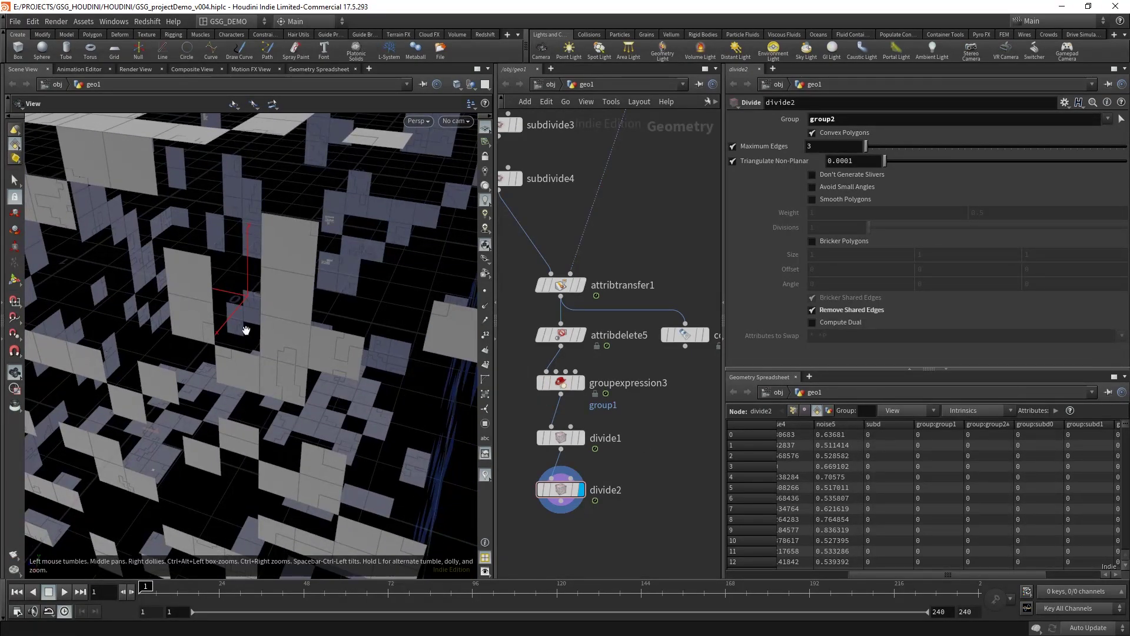
{"action": "middle_click", "coordinate": [567, 383]}
{"action": "left_click", "coordinate": [559, 383]}
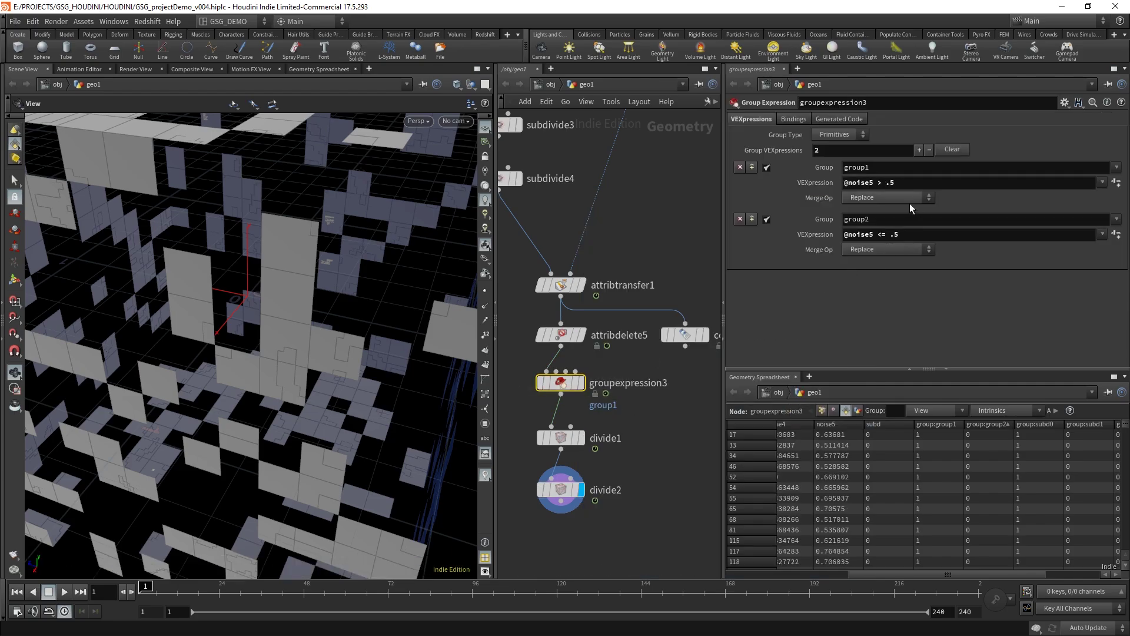
{"action": "left_click", "coordinate": [909, 236]}
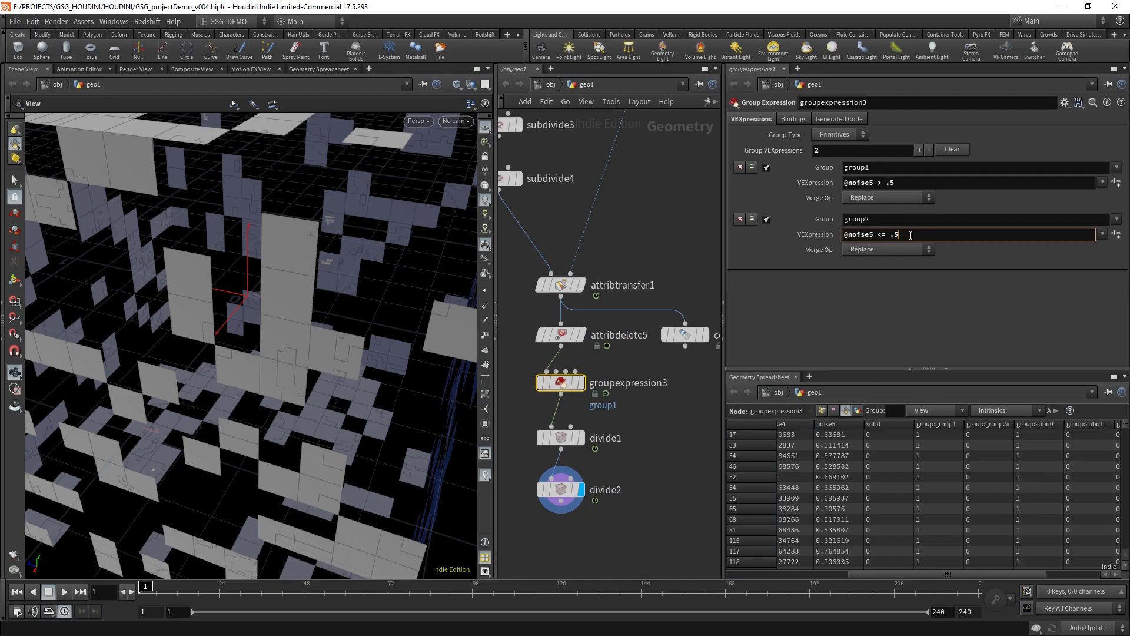
{"action": "left_click", "coordinate": [906, 184]}
{"action": "key", "text": "Return"}
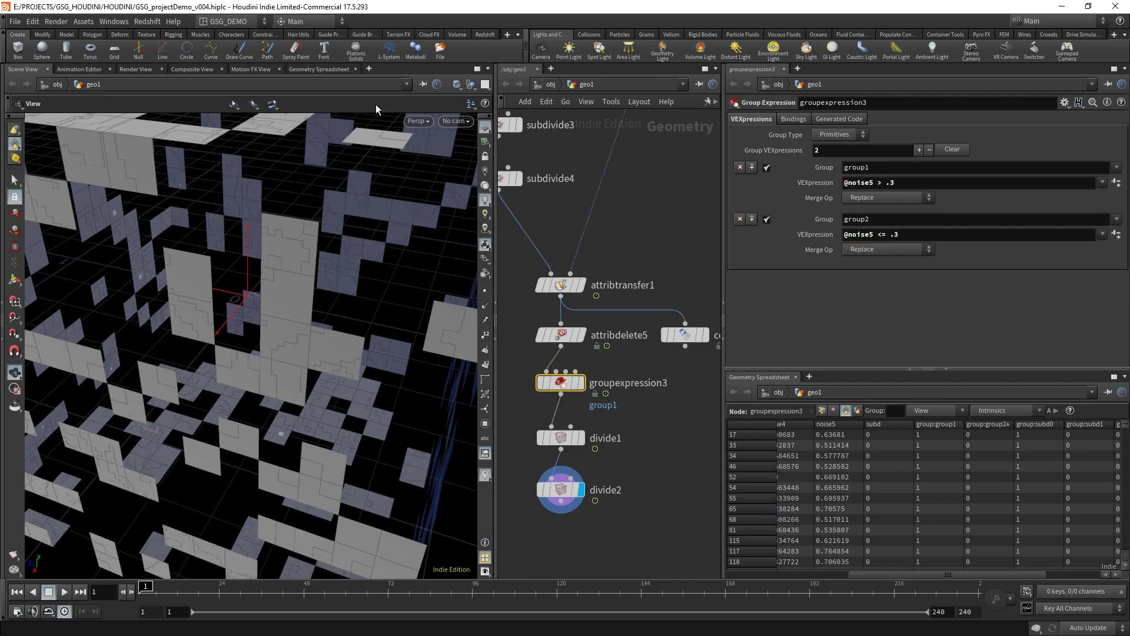
Check the node info of groupexpression3 for the primitives in group1 and group2, and examine the new panel pattern from several angles.
{"action": "middle_click_drag", "start_coordinate": [569, 390], "coordinate": [658, 417]}
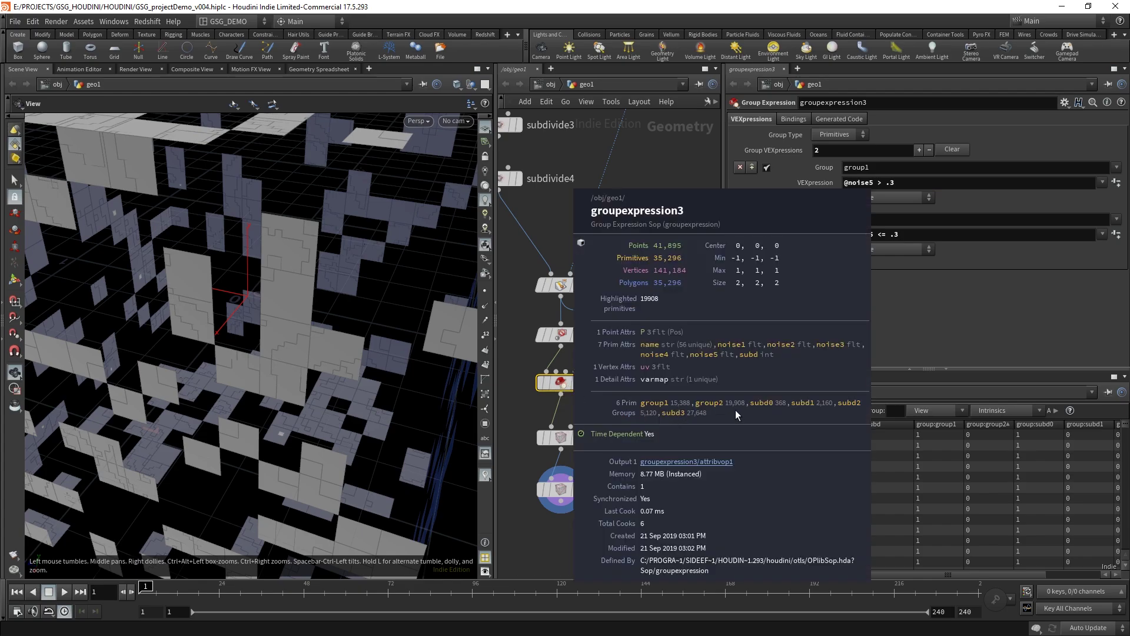
{"action": "middle_click_drag", "start_coordinate": [736, 411], "coordinate": [732, 408]}
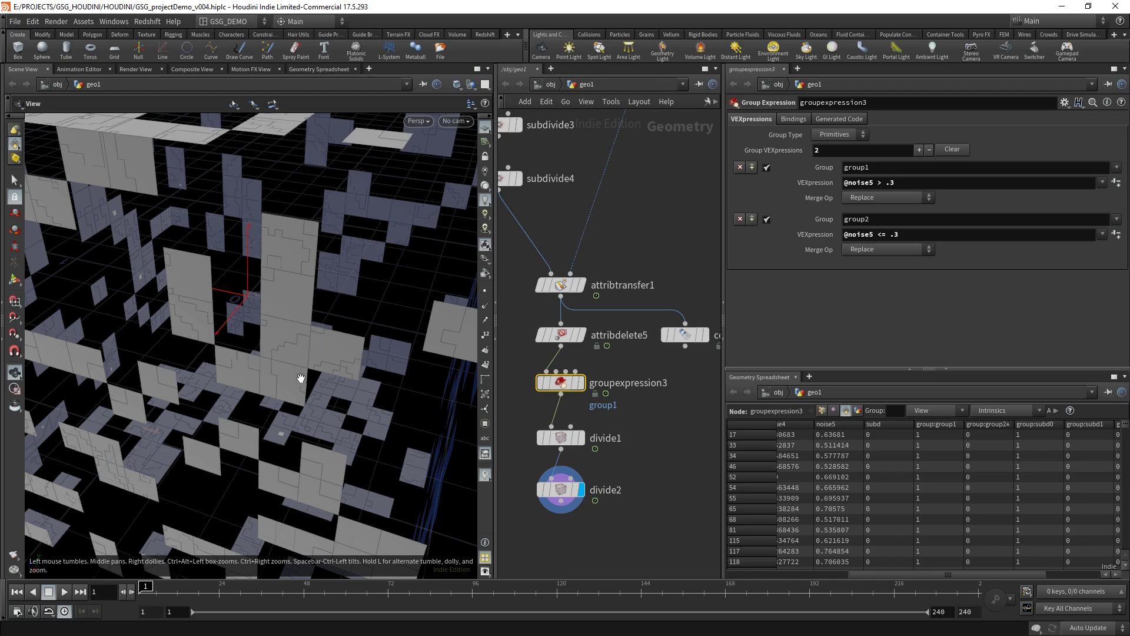
{"action": "scroll", "coordinate": [323, 377], "scroll_direction": "down", "scroll_amount": 5}
{"action": "scroll", "coordinate": [317, 344], "scroll_direction": "up", "scroll_amount": 3}
{"action": "left_click_drag", "start_coordinate": [318, 344], "coordinate": [220, 423]}
{"action": "scroll", "coordinate": [256, 430], "scroll_direction": "up", "scroll_amount": 4}
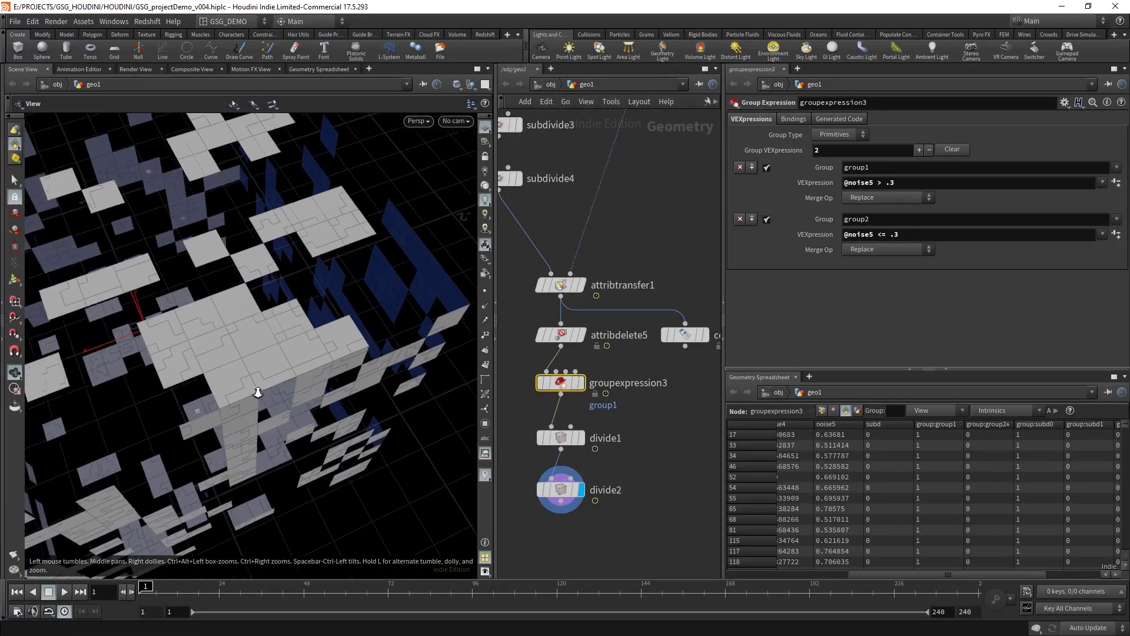
{"action": "left_click_drag", "start_coordinate": [283, 449], "coordinate": [258, 362]}
{"action": "scroll", "coordinate": [257, 361], "scroll_direction": "up", "scroll_amount": 8}
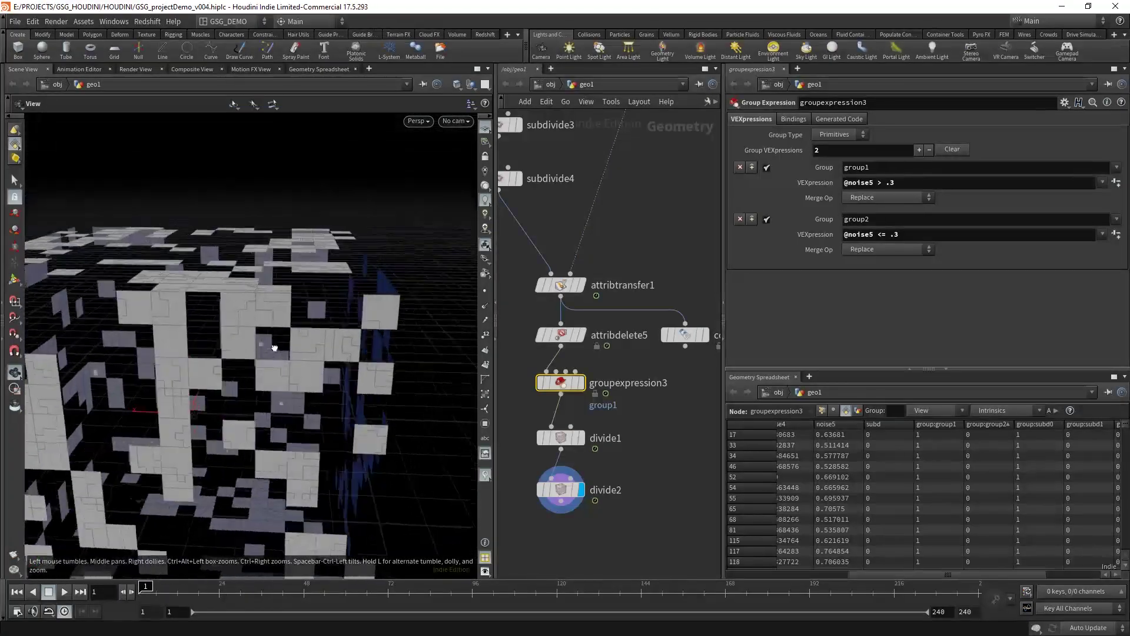
{"action": "scroll", "coordinate": [303, 314], "scroll_direction": "down", "scroll_amount": 8}
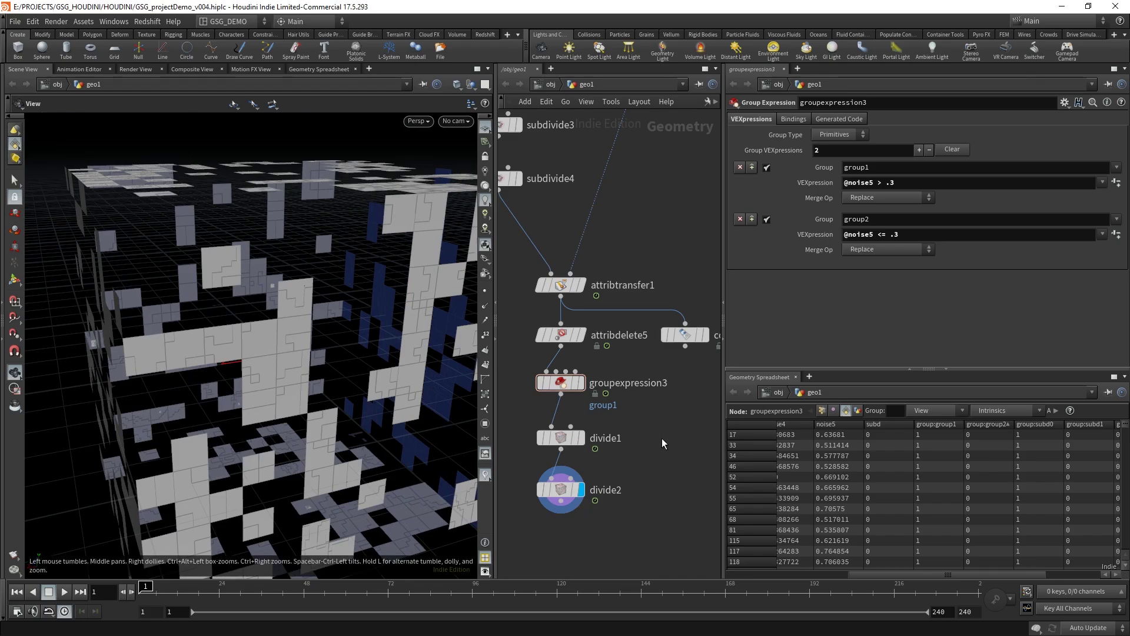
Add a Clean node below divide2, connect and display it, and enable Fix Overlaps.
{"action": "middle_click_drag", "start_coordinate": [616, 529], "coordinate": [636, 406]}
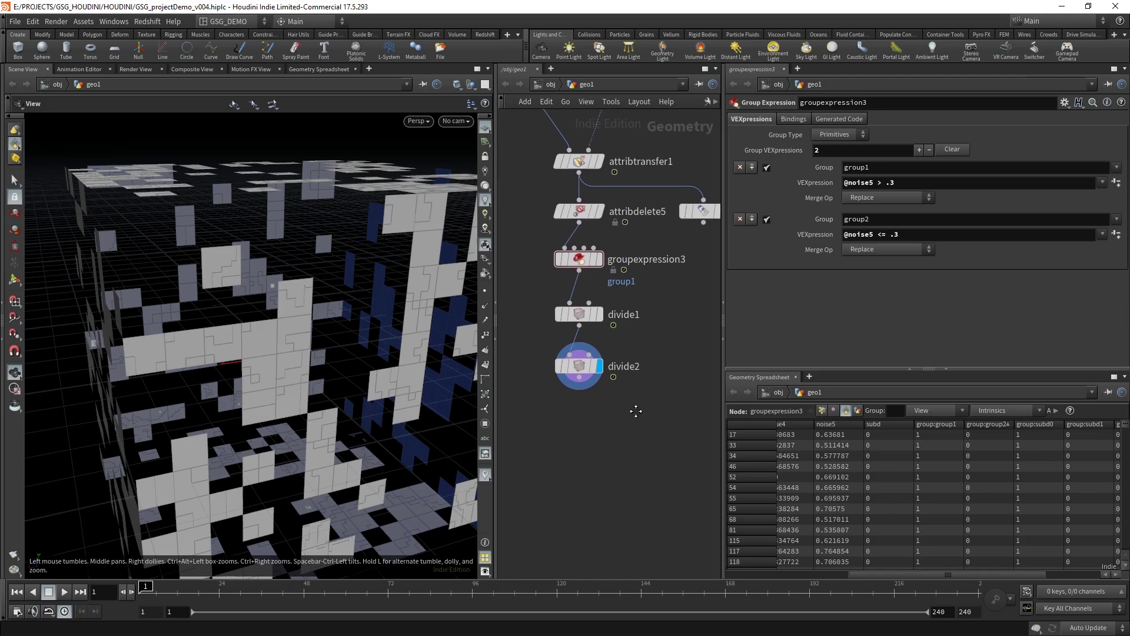
{"action": "key", "text": "Tab"}
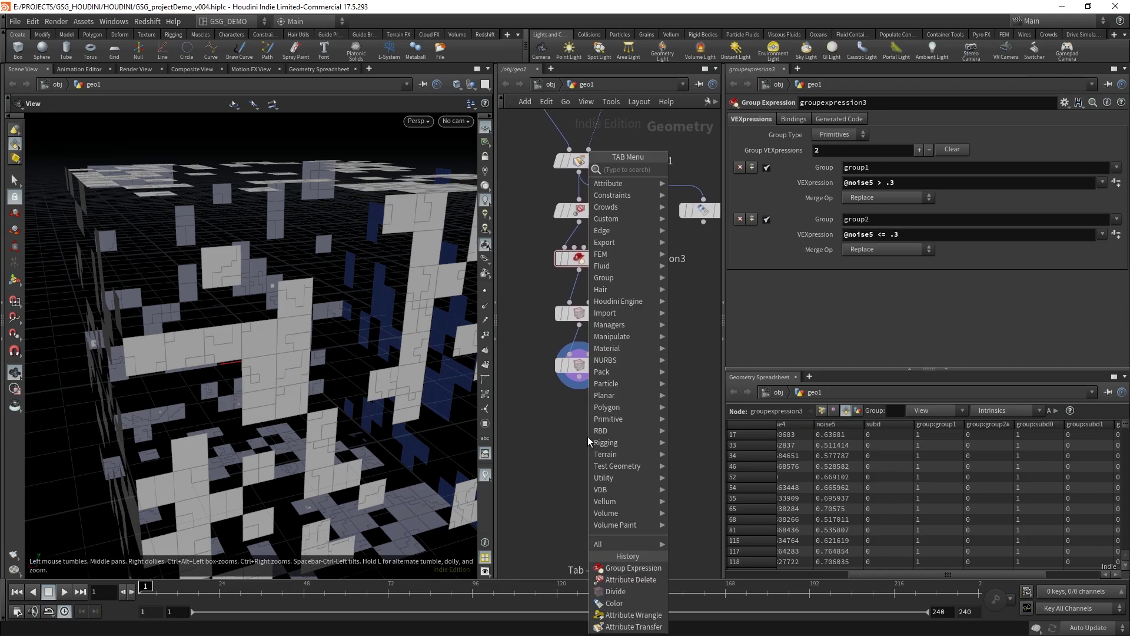
{"action": "type", "text": "clea"}
{"action": "left_click", "coordinate": [710, 173]}
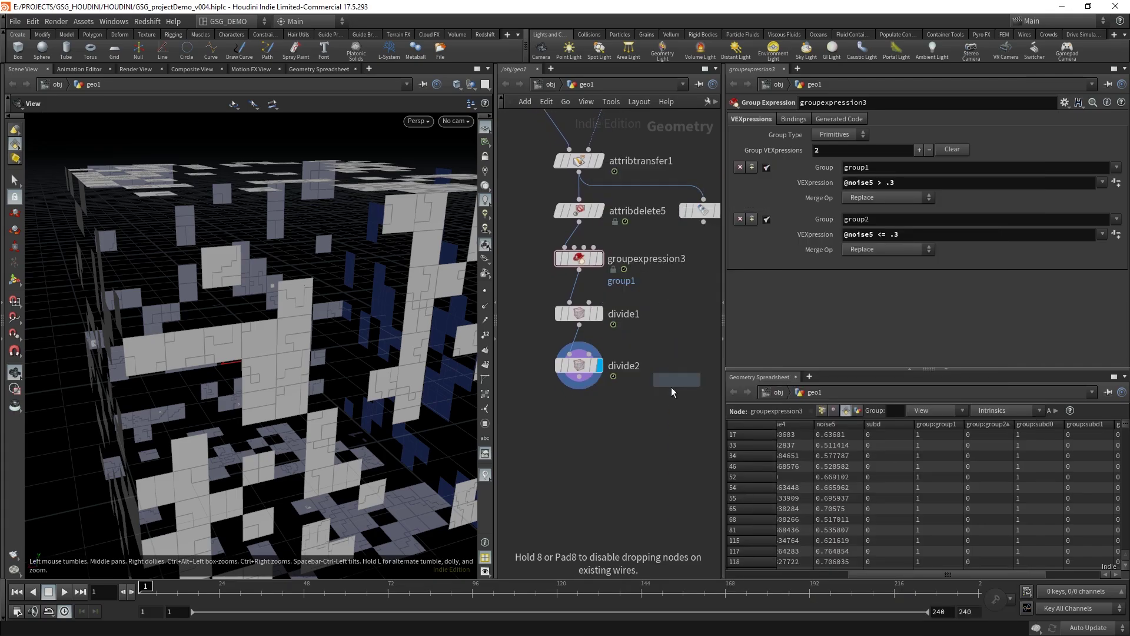
{"action": "left_click", "coordinate": [580, 423]}
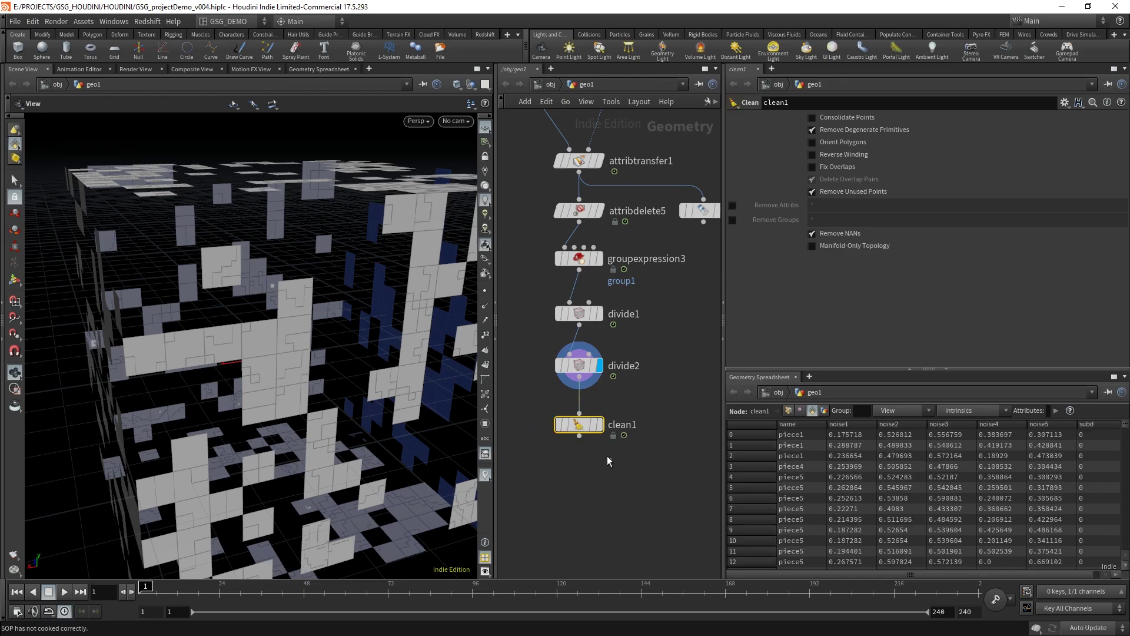
{"action": "left_click", "coordinate": [600, 425]}
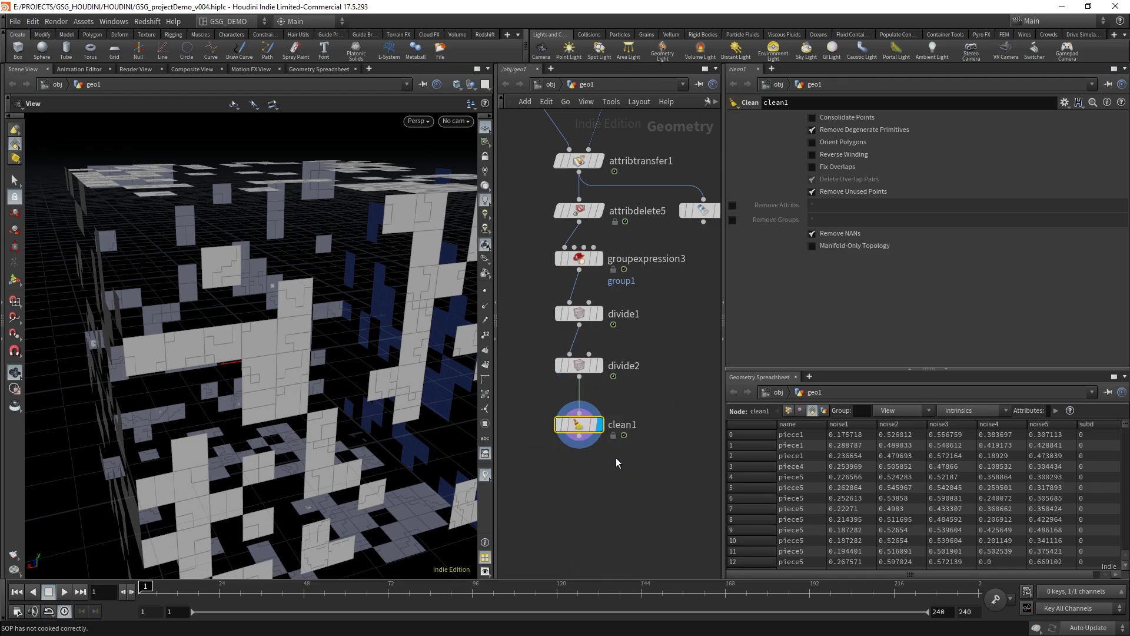
{"action": "left_click", "coordinate": [838, 167]}
{"action": "left_click", "coordinate": [624, 483]}
Add a Normal node below clean1, wire it to clean1's output and display it.
{"action": "middle_click_drag", "start_coordinate": [612, 492], "coordinate": [617, 460]}
{"action": "key", "text": "Tab"}
{"action": "type", "text": "no"}
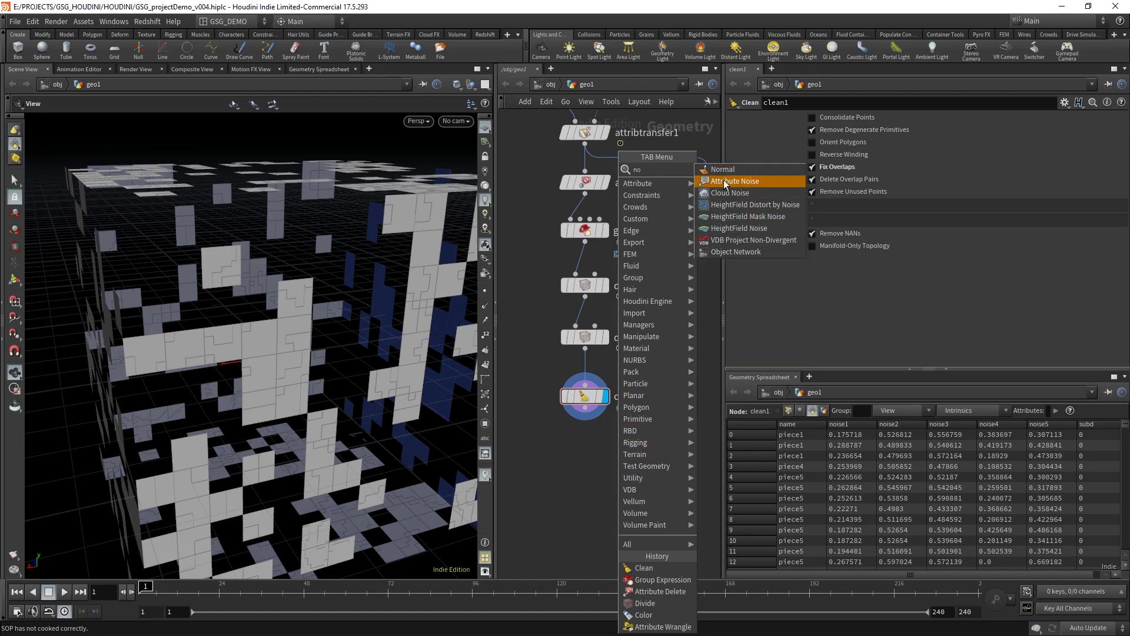
{"action": "left_click", "coordinate": [719, 170]}
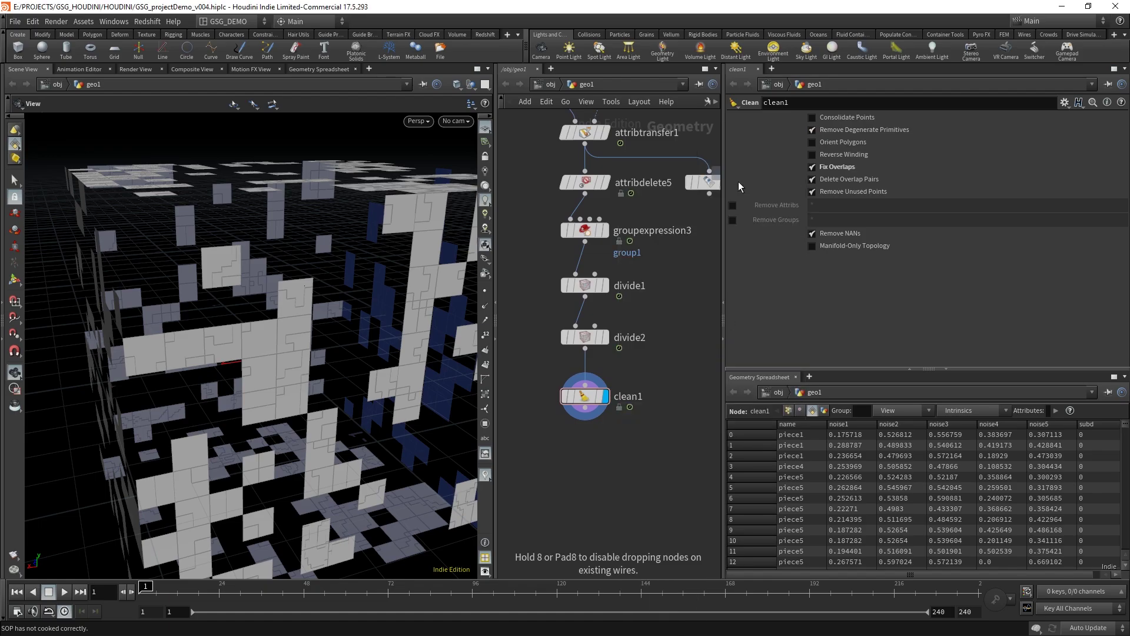
{"action": "left_click", "coordinate": [586, 454]}
{"action": "left_click_drag", "start_coordinate": [588, 436], "coordinate": [585, 412]}
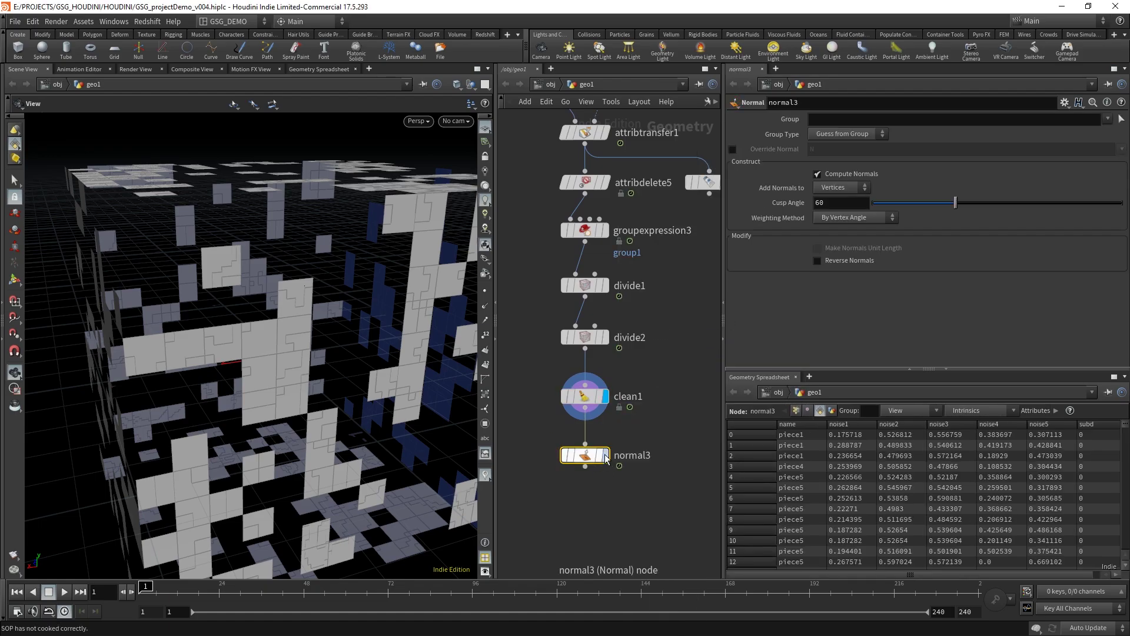
{"action": "left_click", "coordinate": [605, 455]}
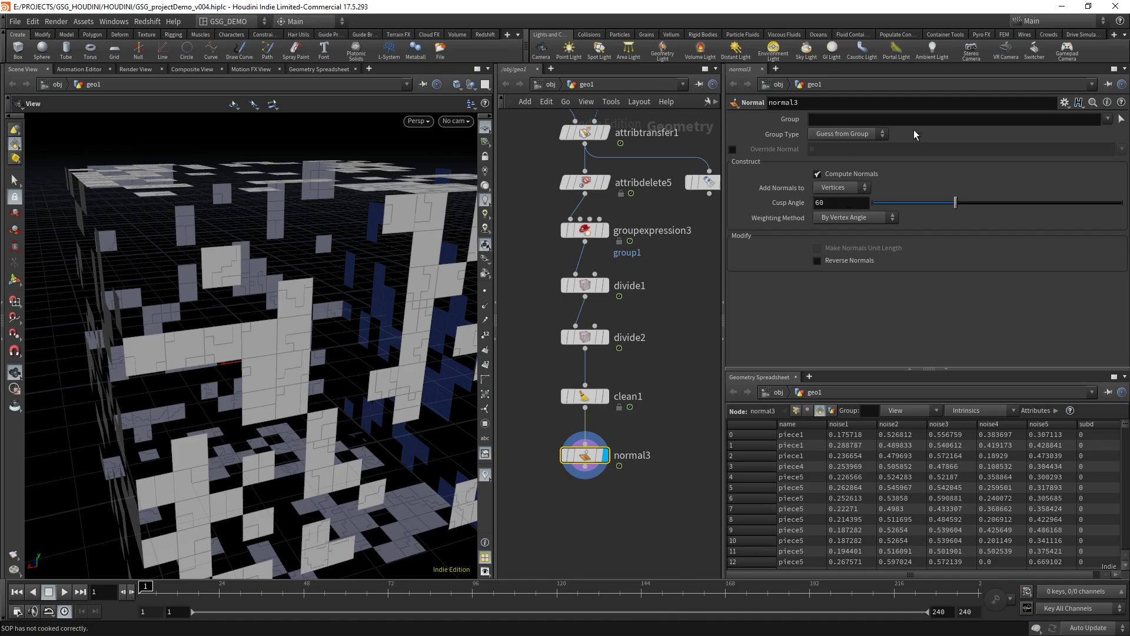
Add a PolyExtrude node below normal3, wire it to normal3's output and display it.
{"action": "scroll", "coordinate": [641, 454], "scroll_direction": "down", "scroll_amount": 3}
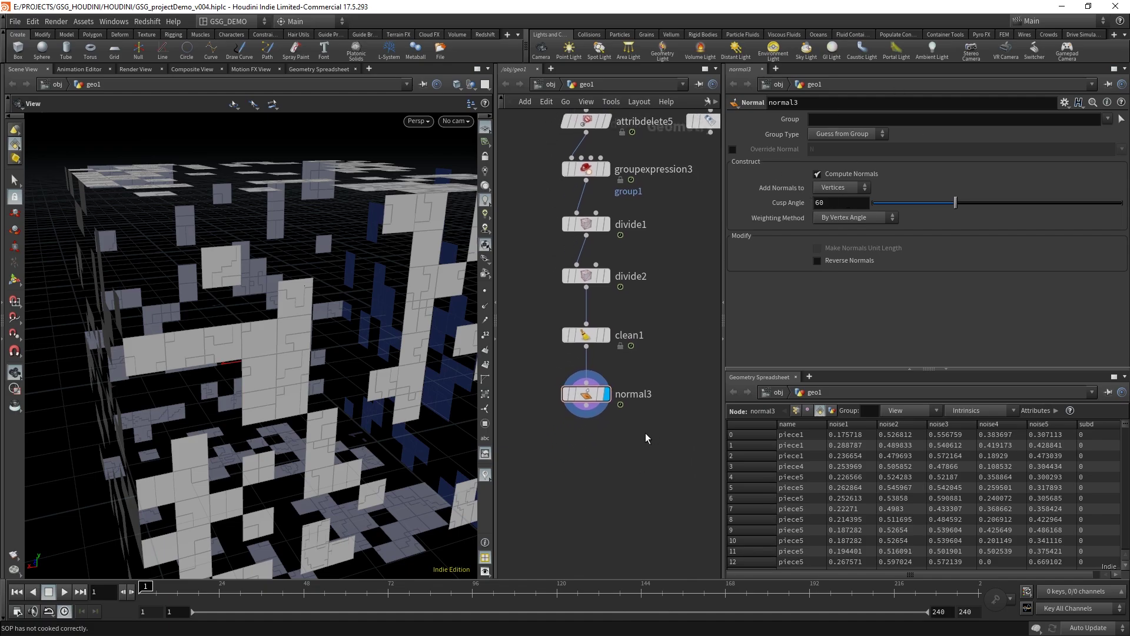
{"action": "key", "text": "Tab"}
{"action": "type", "text": "polex"}
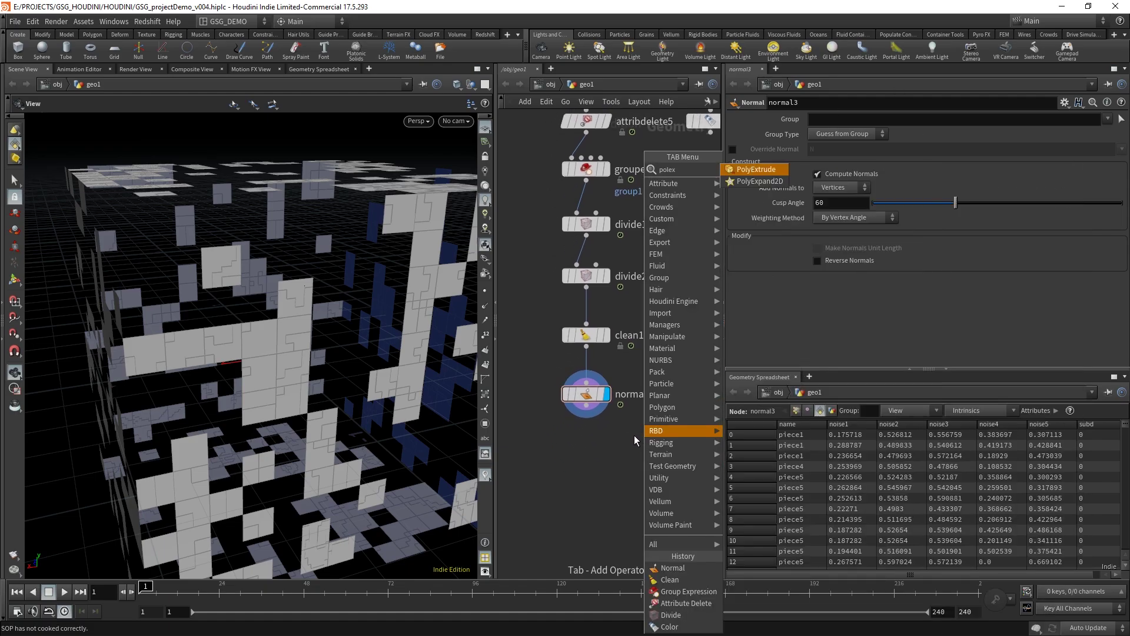
{"action": "key", "text": "Return"}
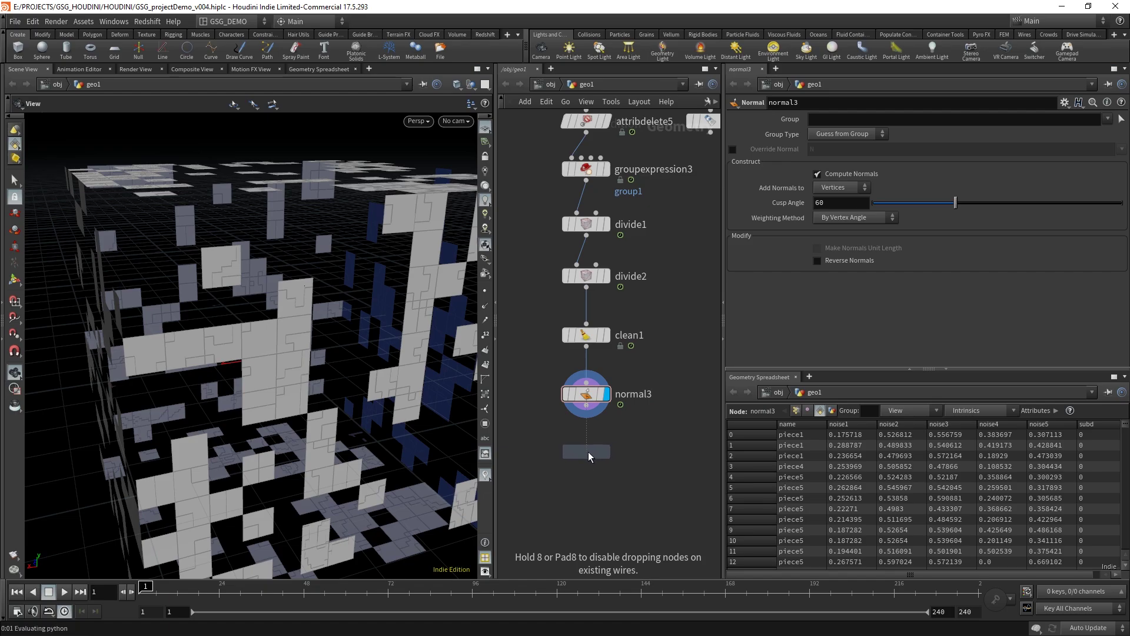
{"action": "left_click", "coordinate": [588, 451]}
{"action": "left_click_drag", "start_coordinate": [586, 406], "coordinate": [575, 440]}
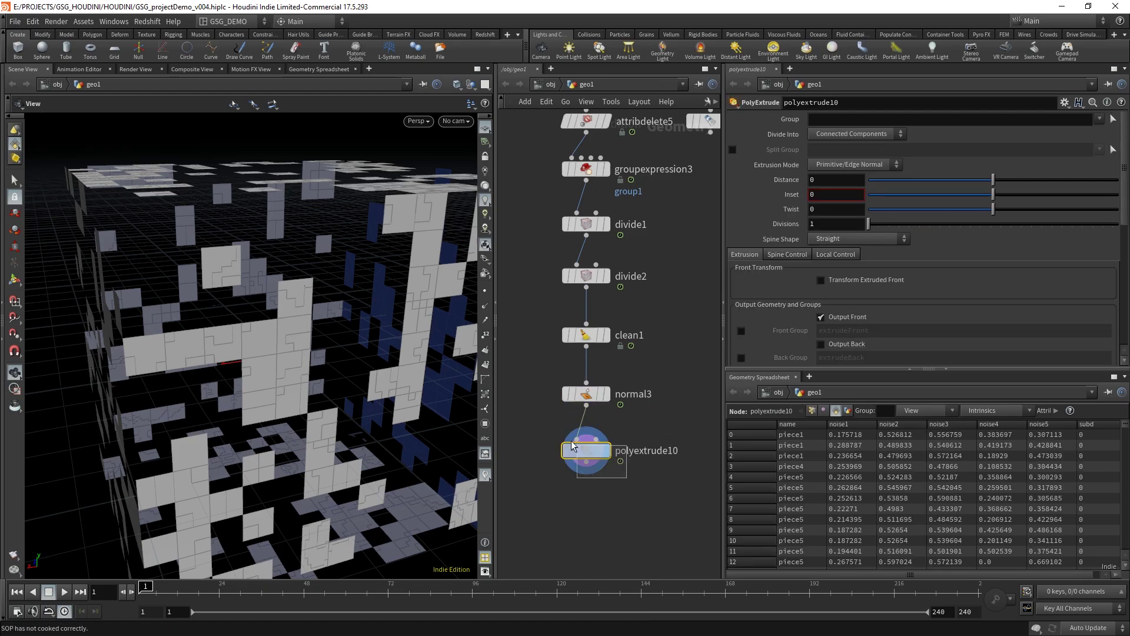
Divide the PolyExtrude into Individual Elements and set its distance to 0.099.
{"action": "left_click", "coordinate": [872, 133]}
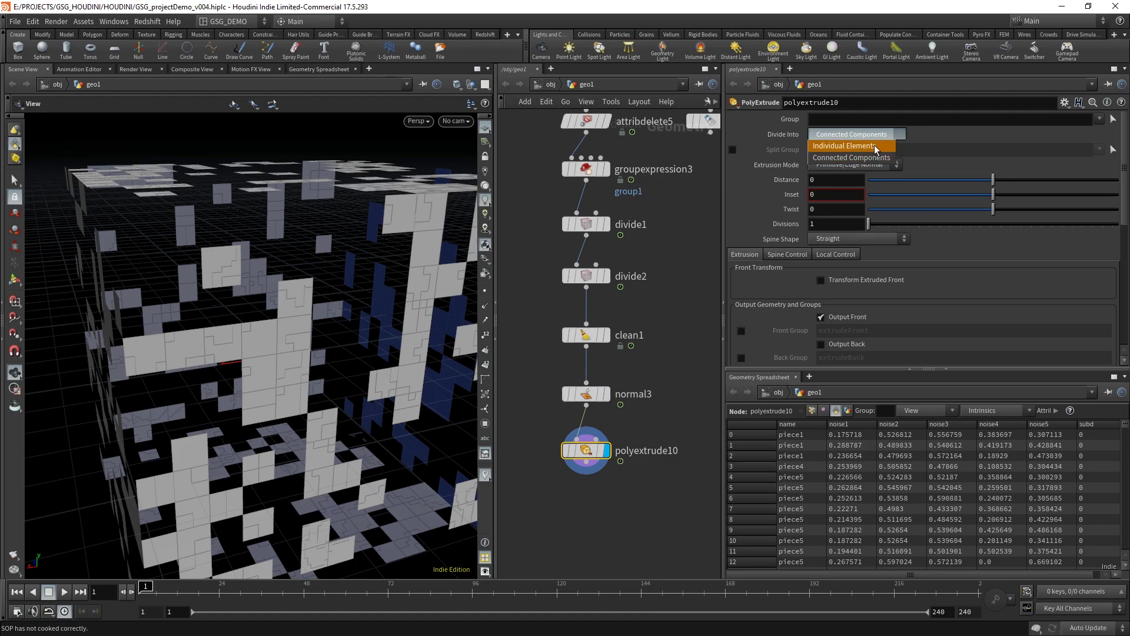
{"action": "left_click", "coordinate": [875, 146]}
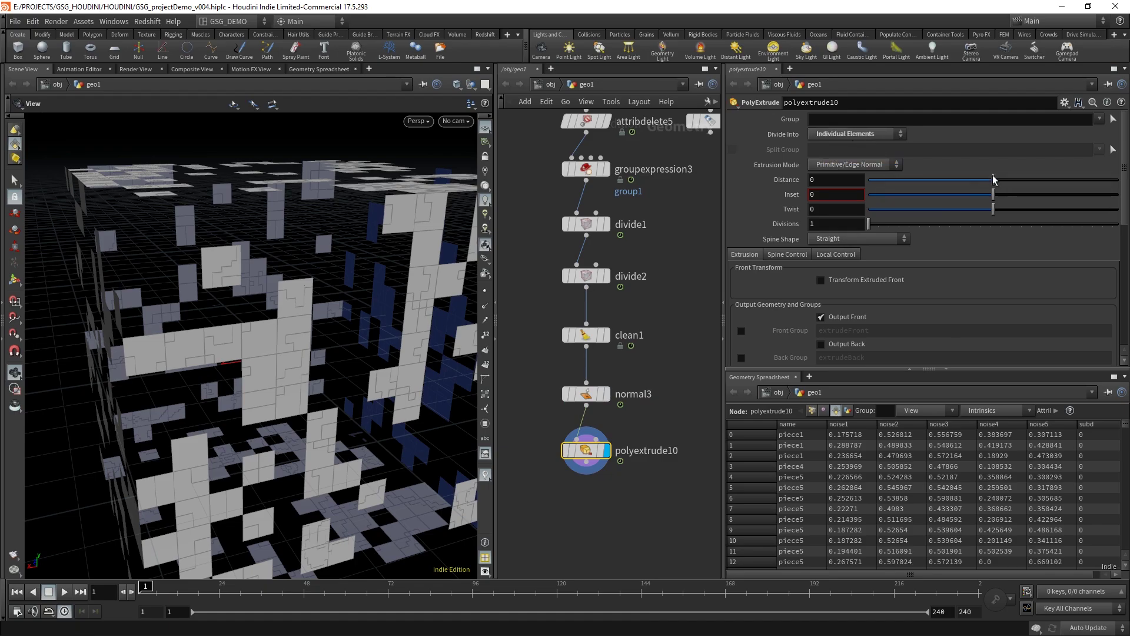
{"action": "left_click_drag", "start_coordinate": [993, 179], "coordinate": [1007, 186]}
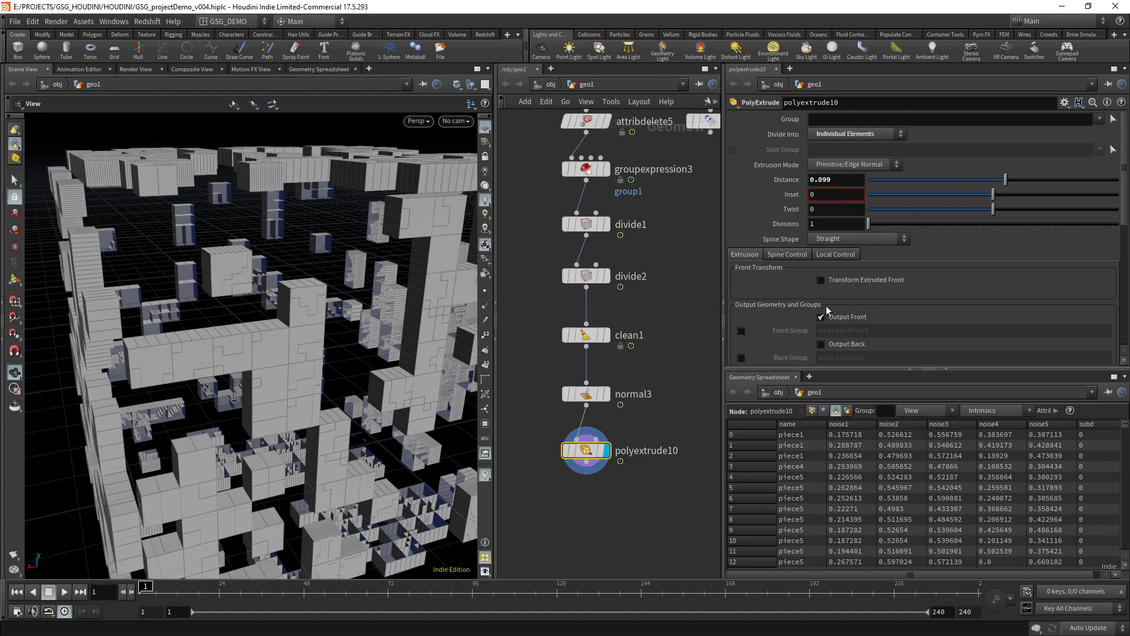
Enable the PolyExtrude's local Distance Scale and drive it with the noise4 attribute.
{"action": "left_click", "coordinate": [842, 255]}
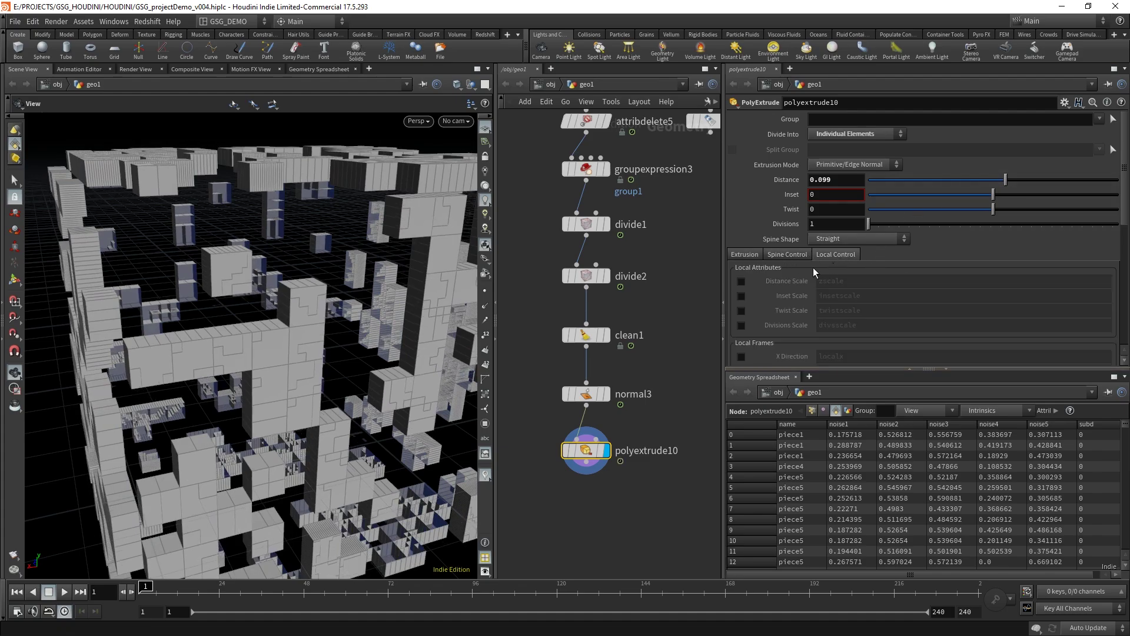
{"action": "left_click", "coordinate": [741, 281]}
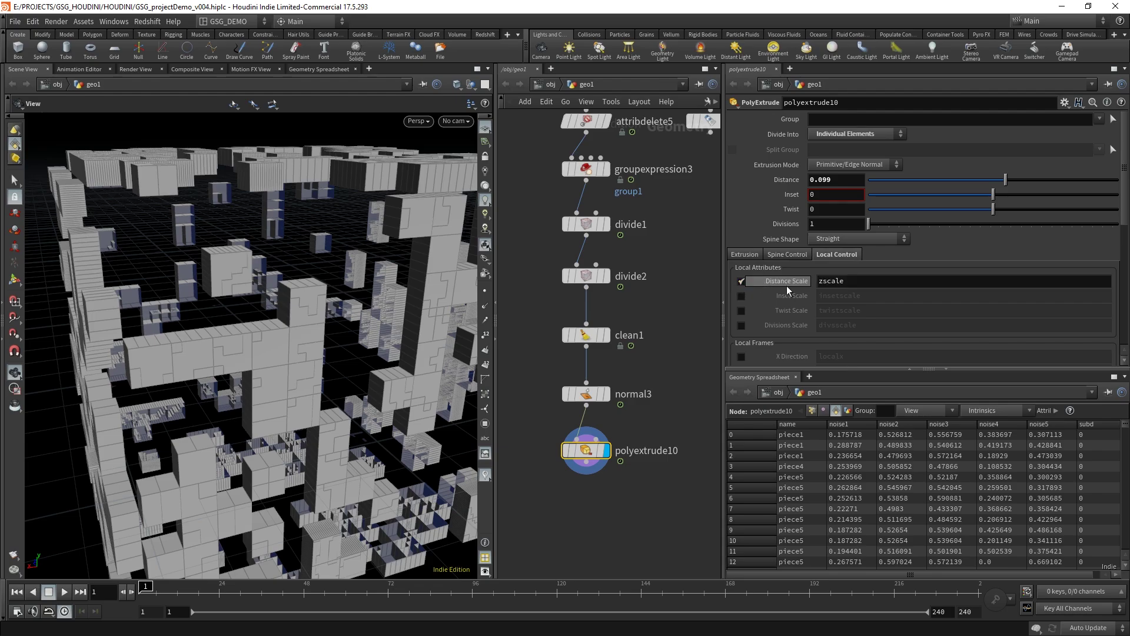
{"action": "double_click", "coordinate": [860, 282]}
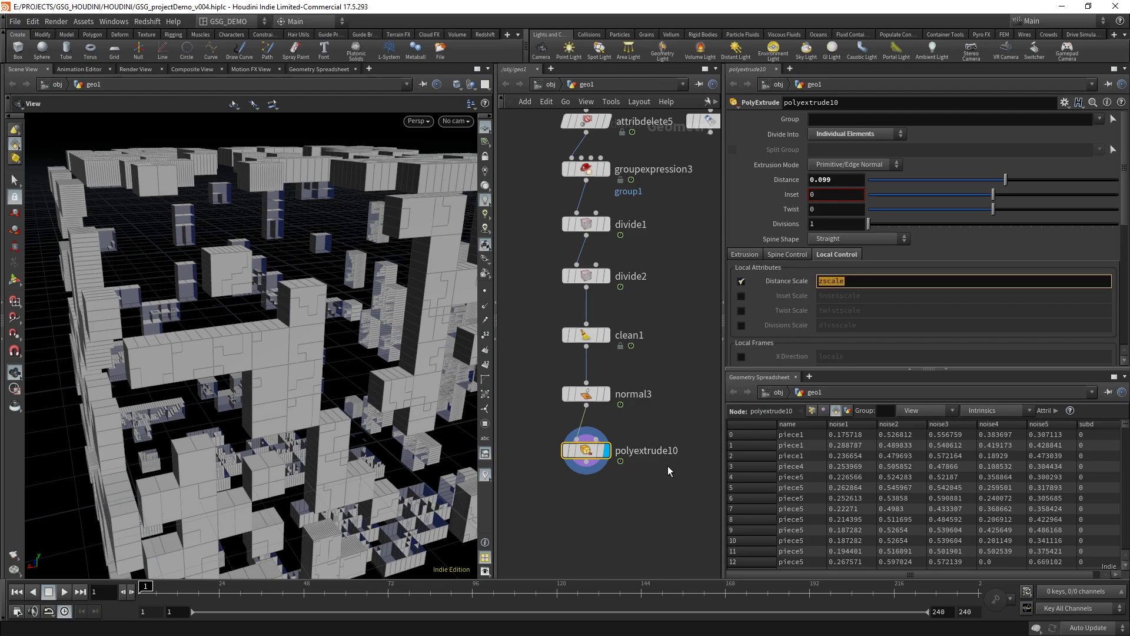
{"action": "type", "text": "noise4"}
{"action": "key", "text": "Return"}
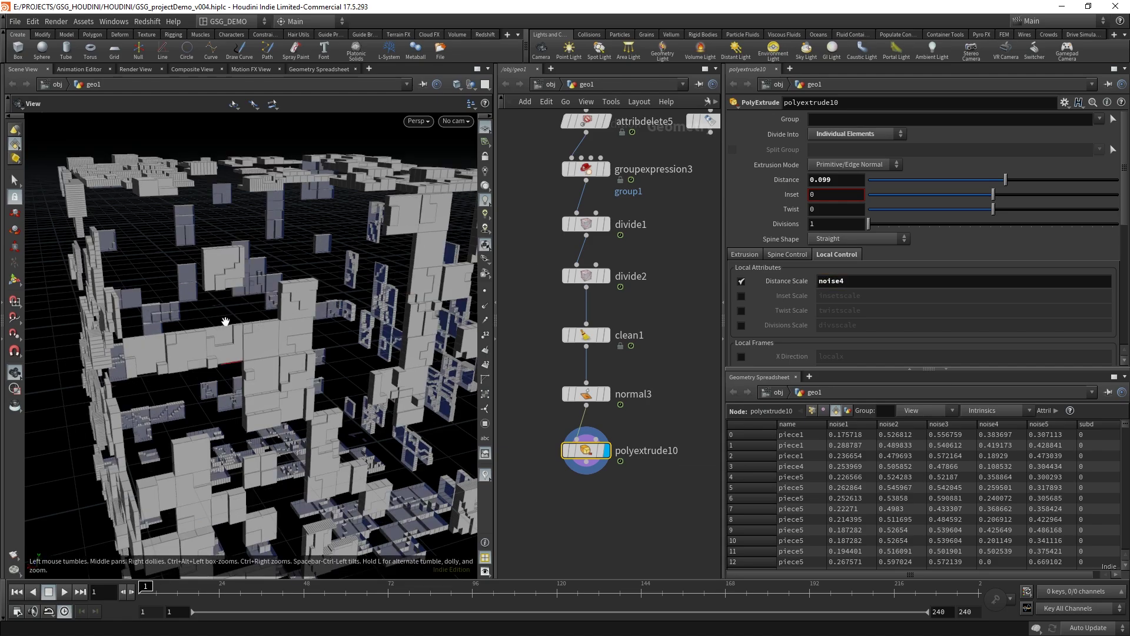
Increase the PolyExtrude distance to 0.325 and view the extruded panels across the whole cube.
{"action": "left_click_drag", "start_coordinate": [226, 321], "coordinate": [204, 335]}
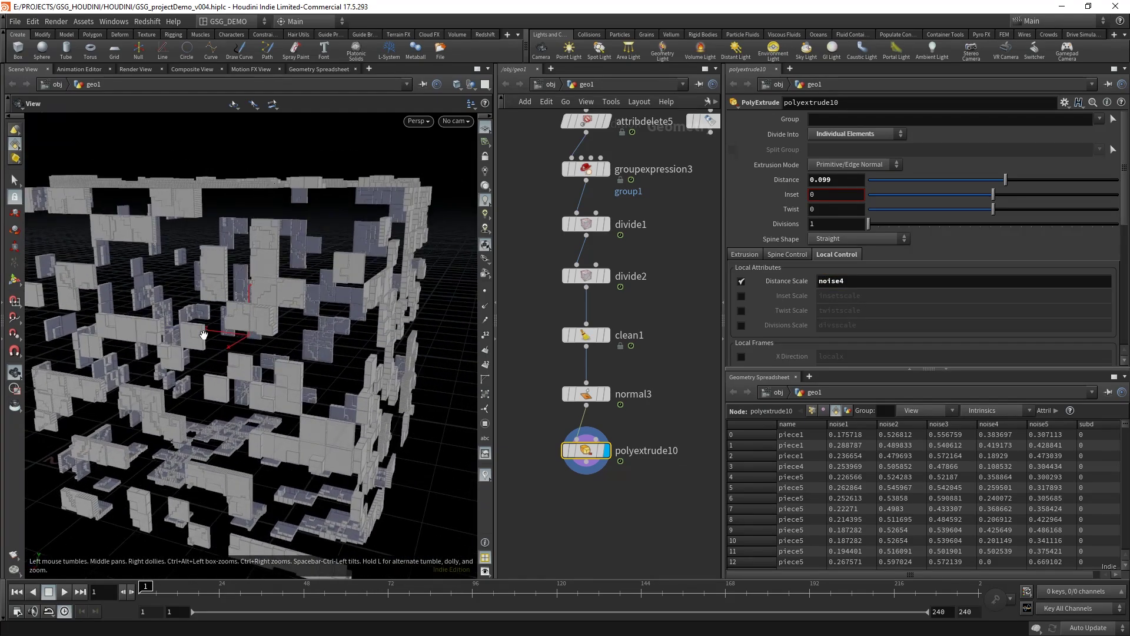
{"action": "right_click_drag", "start_coordinate": [203, 335], "coordinate": [333, 291]}
{"action": "left_click_drag", "start_coordinate": [1030, 180], "coordinate": [1035, 180]}
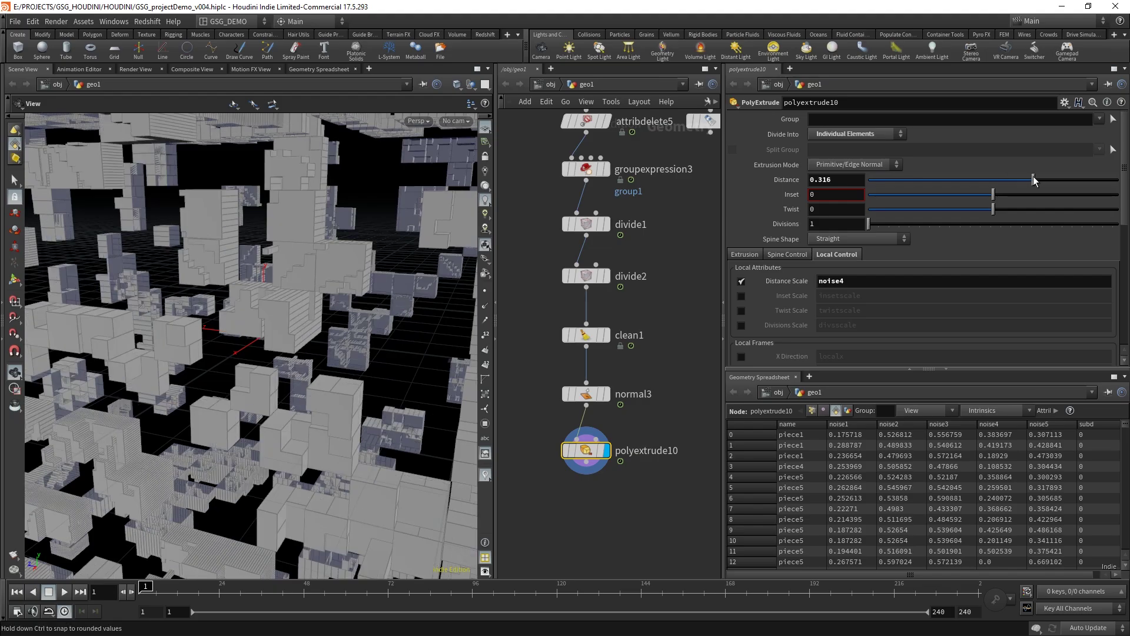
{"action": "mouse_move", "coordinate": [277, 303]}
{"action": "left_mouse_down"}
{"action": "mouse_move", "coordinate": [329, 297]}
{"action": "mouse_move", "coordinate": [274, 268]}
{"action": "mouse_move", "coordinate": [216, 311]}
{"action": "mouse_move", "coordinate": [279, 321]}
{"action": "mouse_move", "coordinate": [245, 363]}
{"action": "mouse_move", "coordinate": [245, 390]}
{"action": "mouse_move", "coordinate": [253, 358]}
{"action": "mouse_move", "coordinate": [226, 339]}
{"action": "mouse_move", "coordinate": [289, 346]}
{"action": "mouse_move", "coordinate": [241, 300]}
{"action": "mouse_move", "coordinate": [266, 308]}
{"action": "left_mouse_up"}
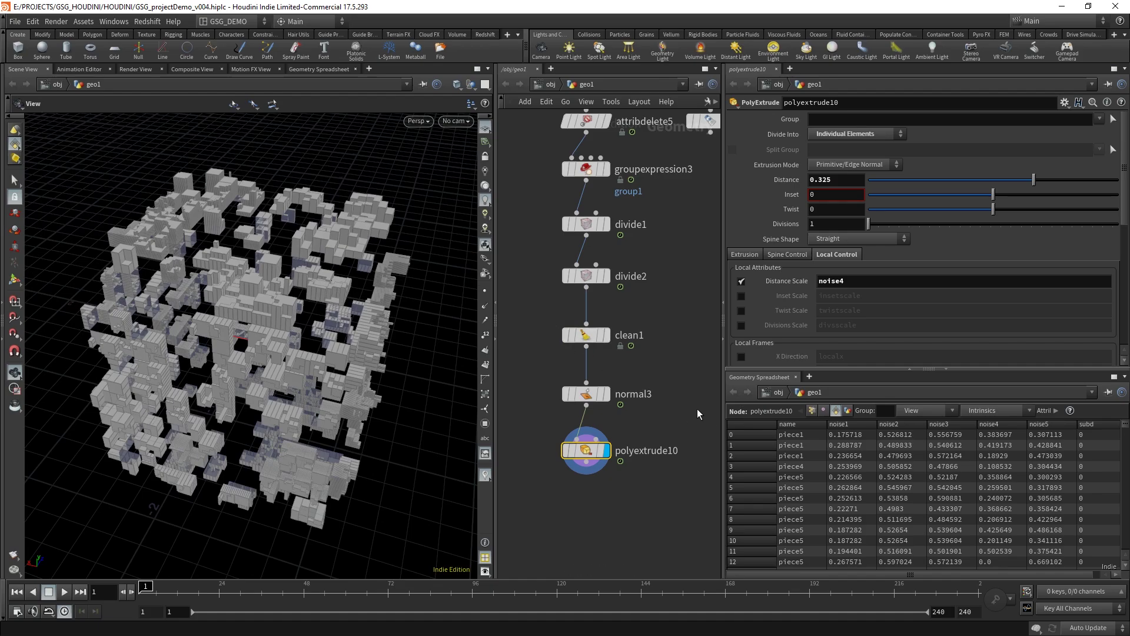
{"action": "middle_click_drag", "start_coordinate": [303, 356], "coordinate": [294, 374]}
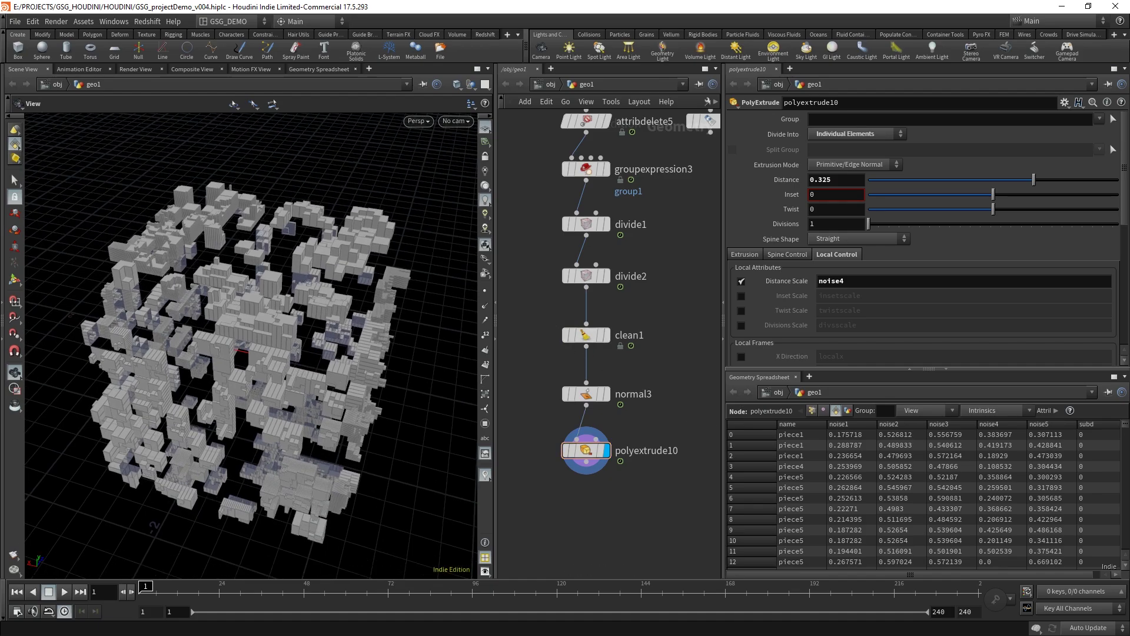